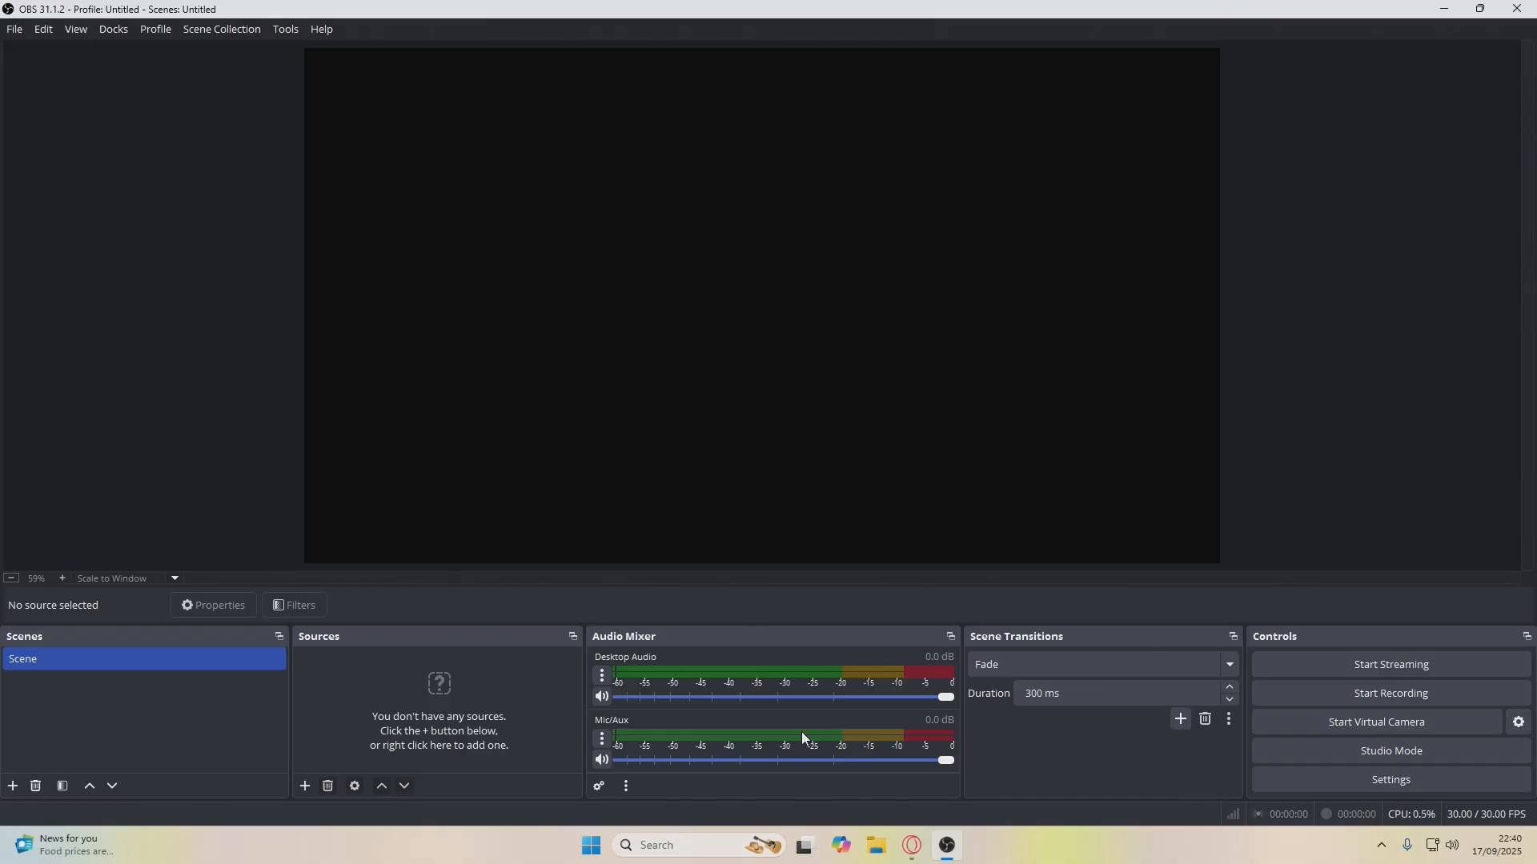
# Switch to the browser to view the StreamElements overlays page, and return to OBS
pyautogui.click(914, 855)
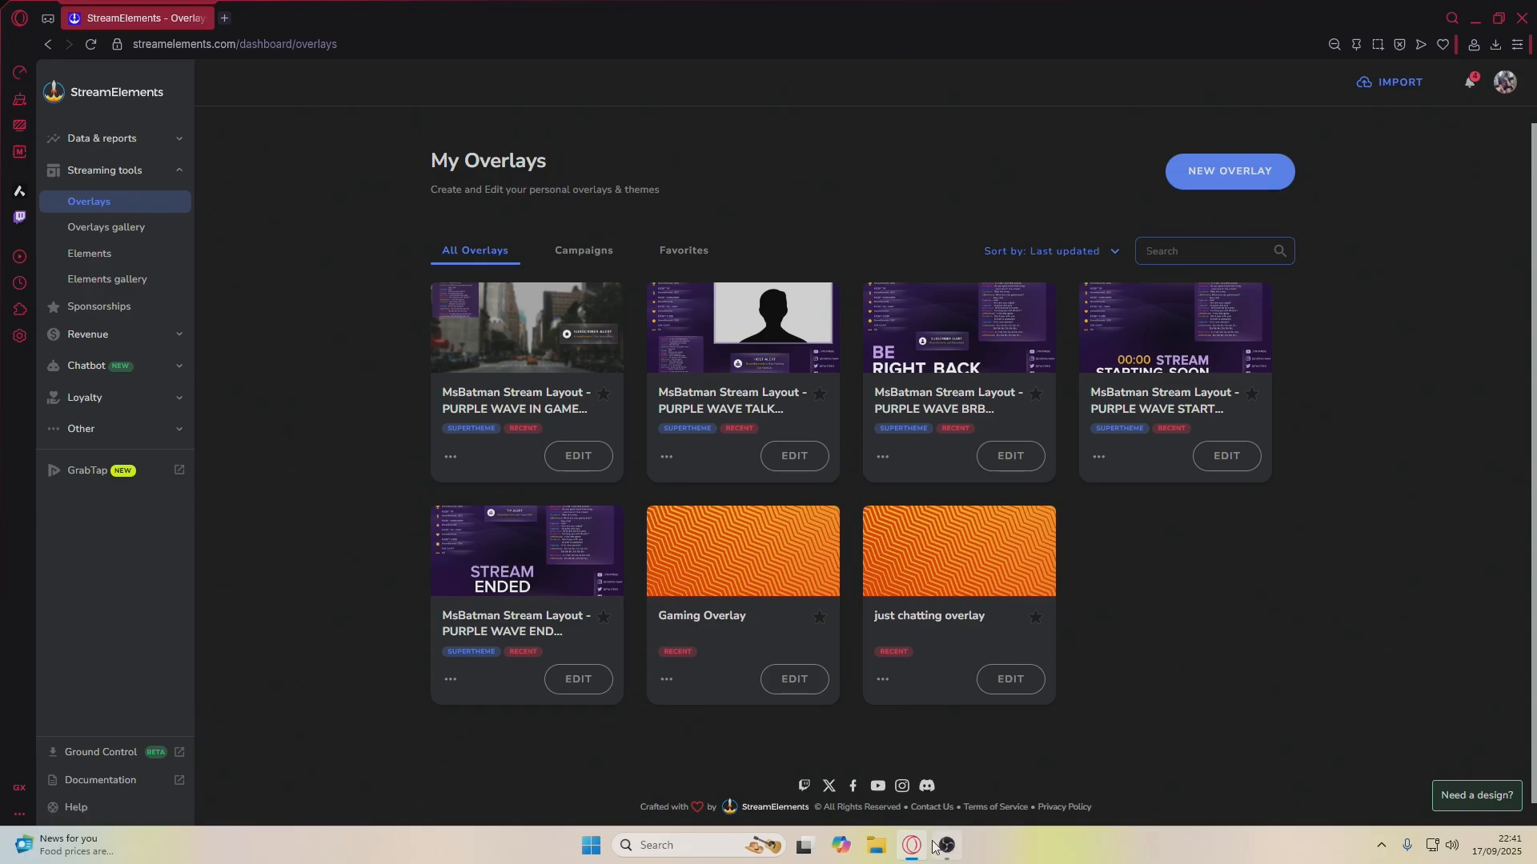
pyautogui.moveTo(955, 854)
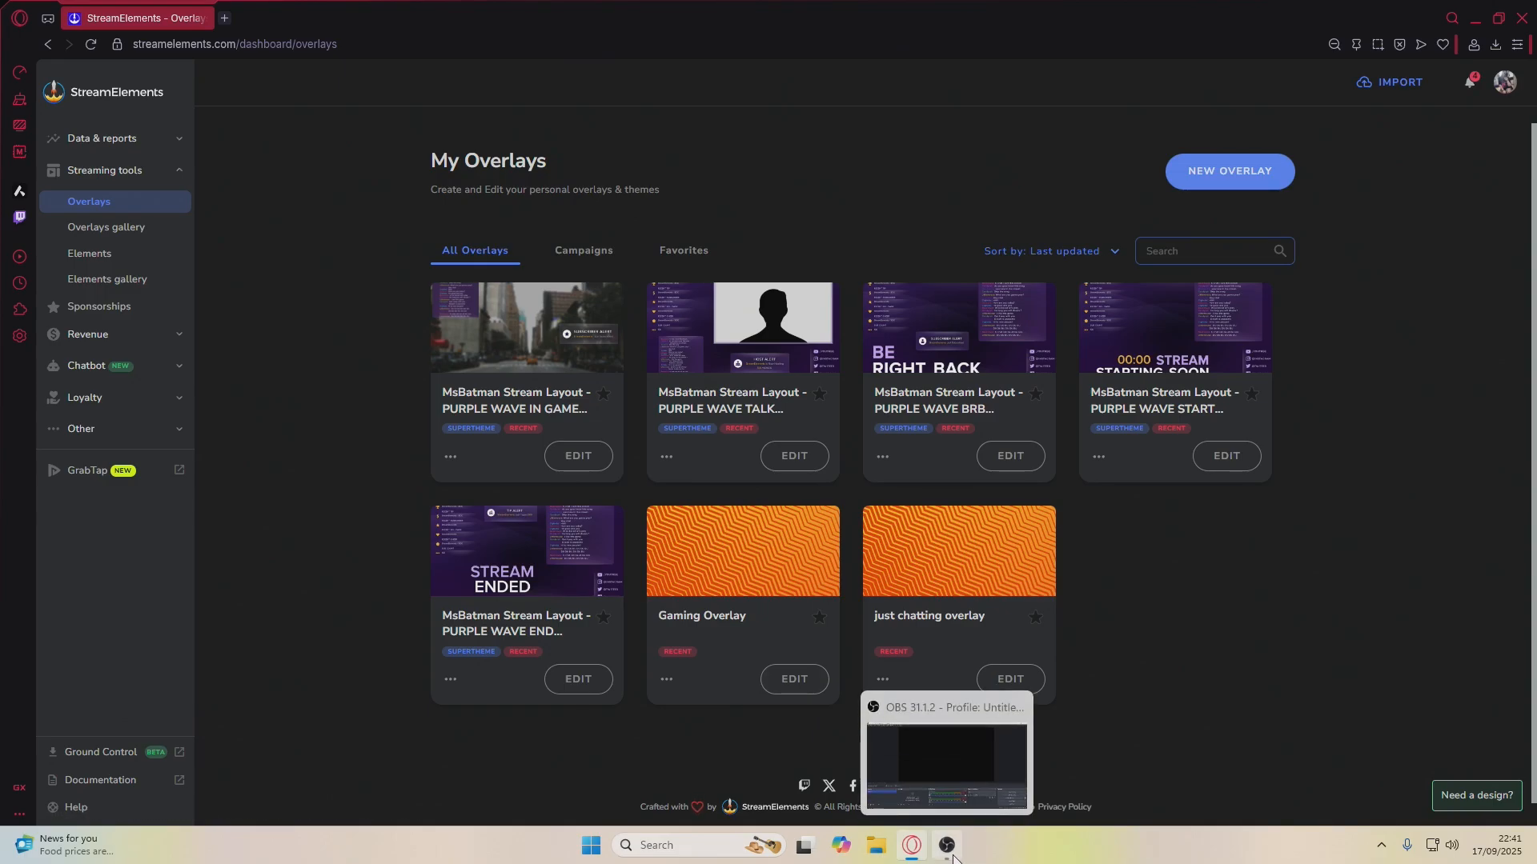
pyautogui.click(951, 856)
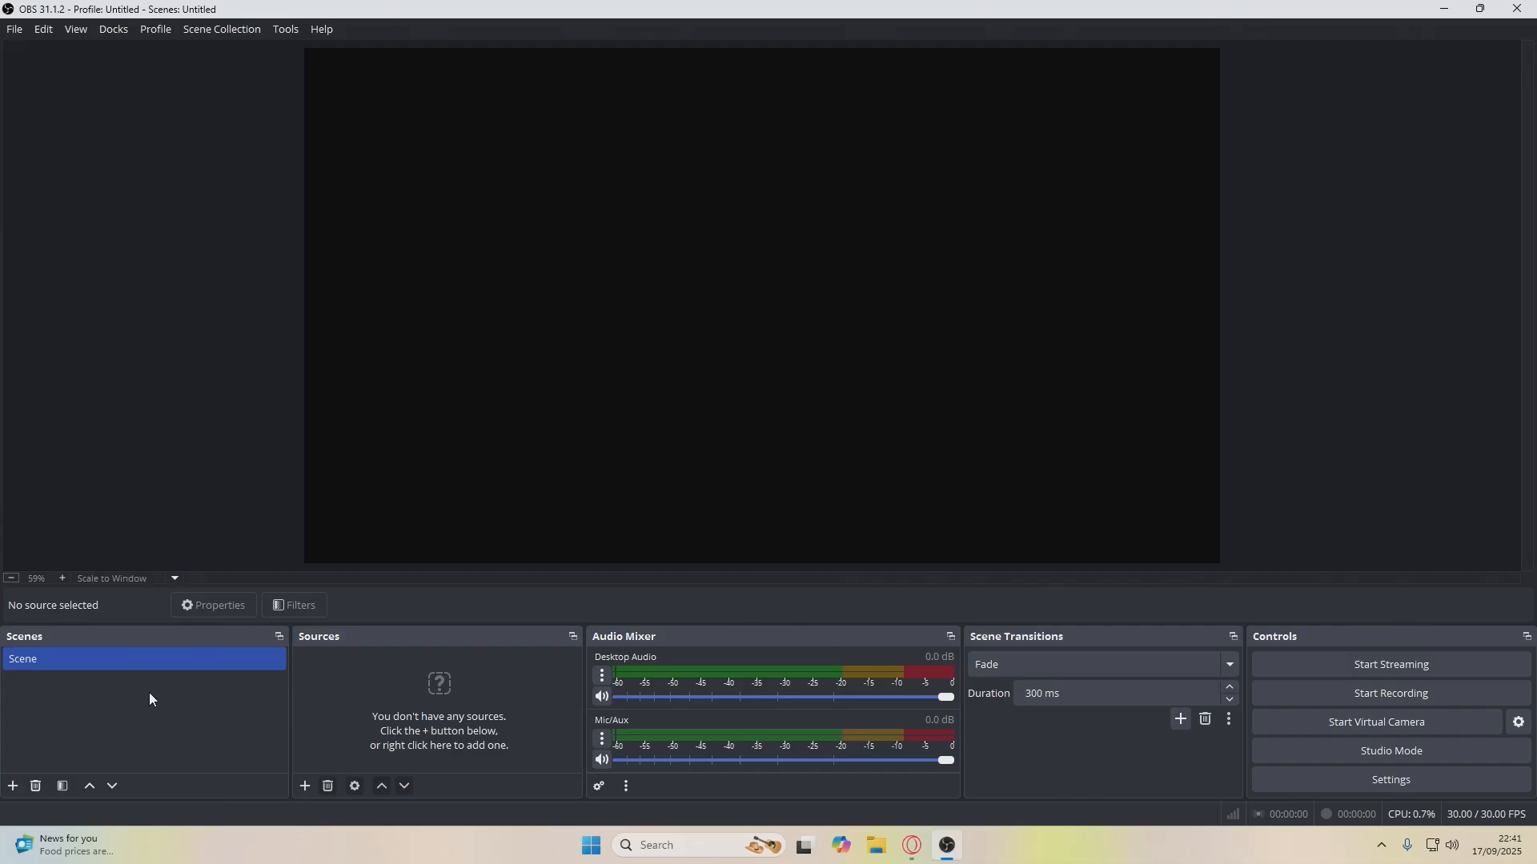
pyautogui.rightClick(40, 660)
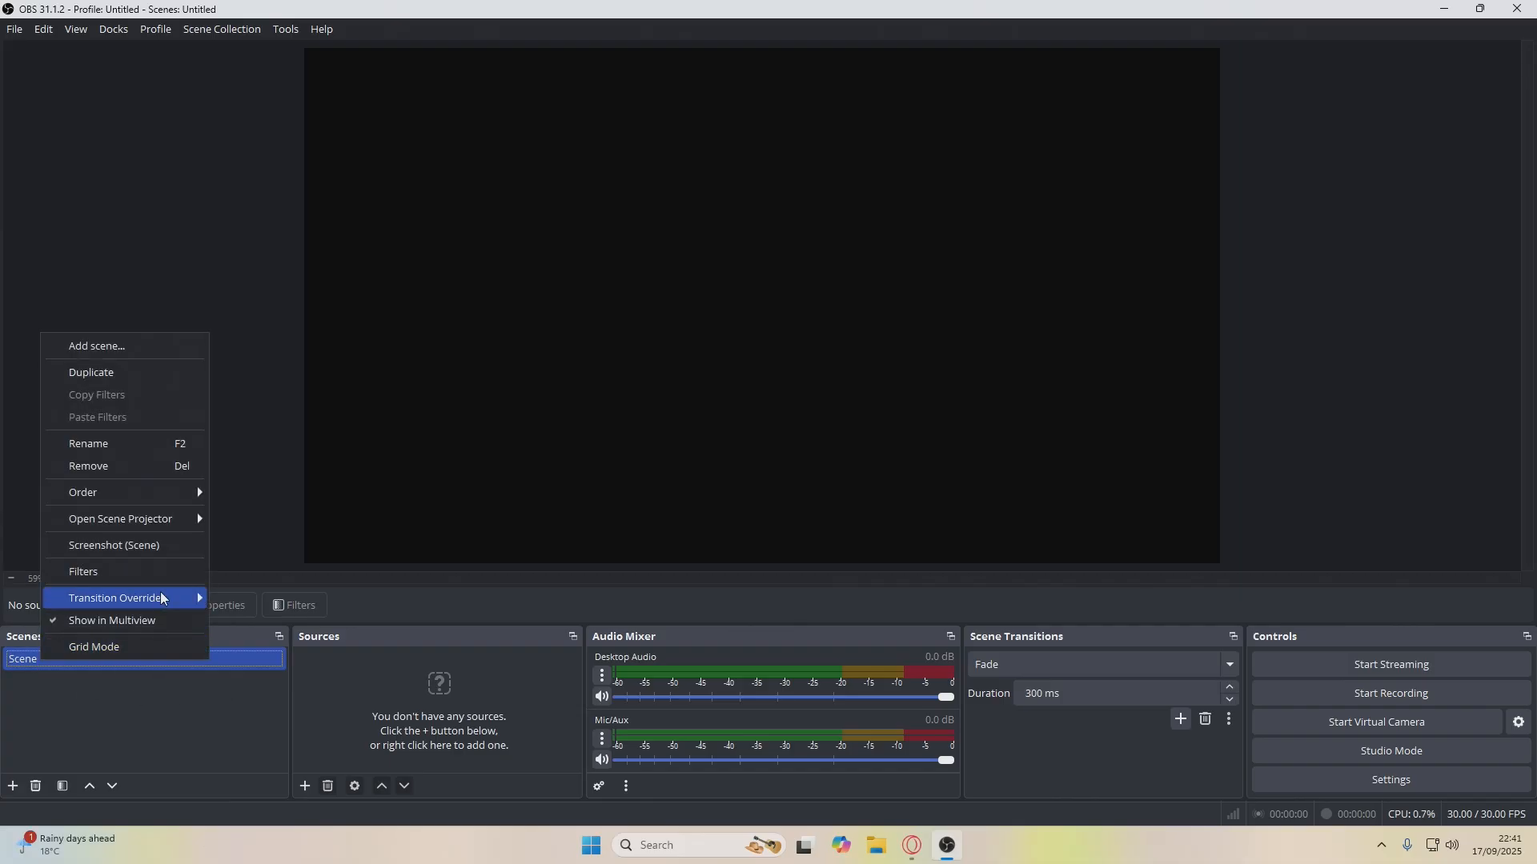
pyautogui.moveTo(120, 497)
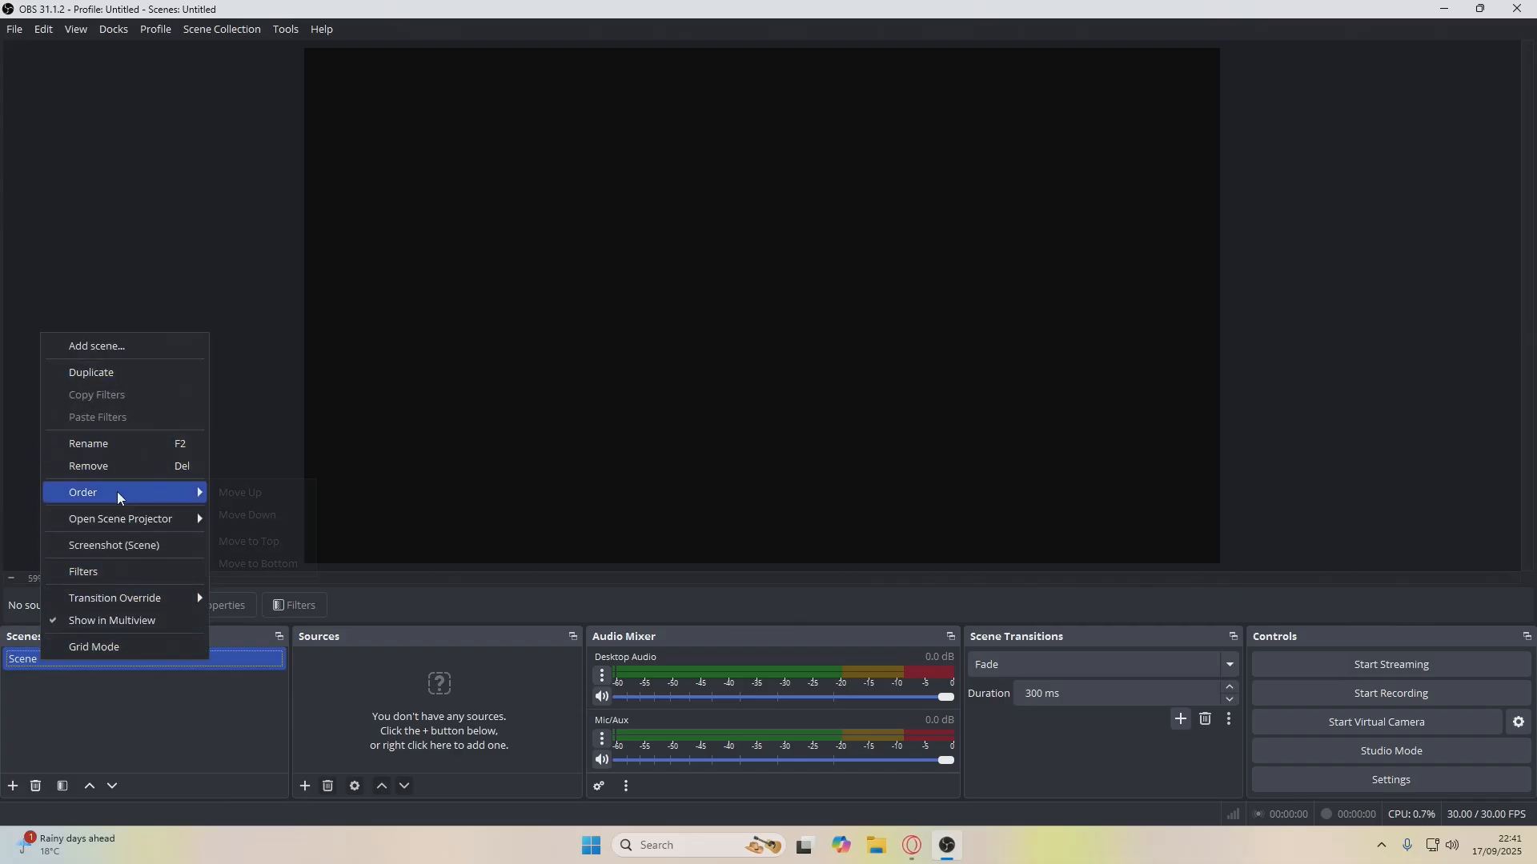
pyautogui.click(120, 445)
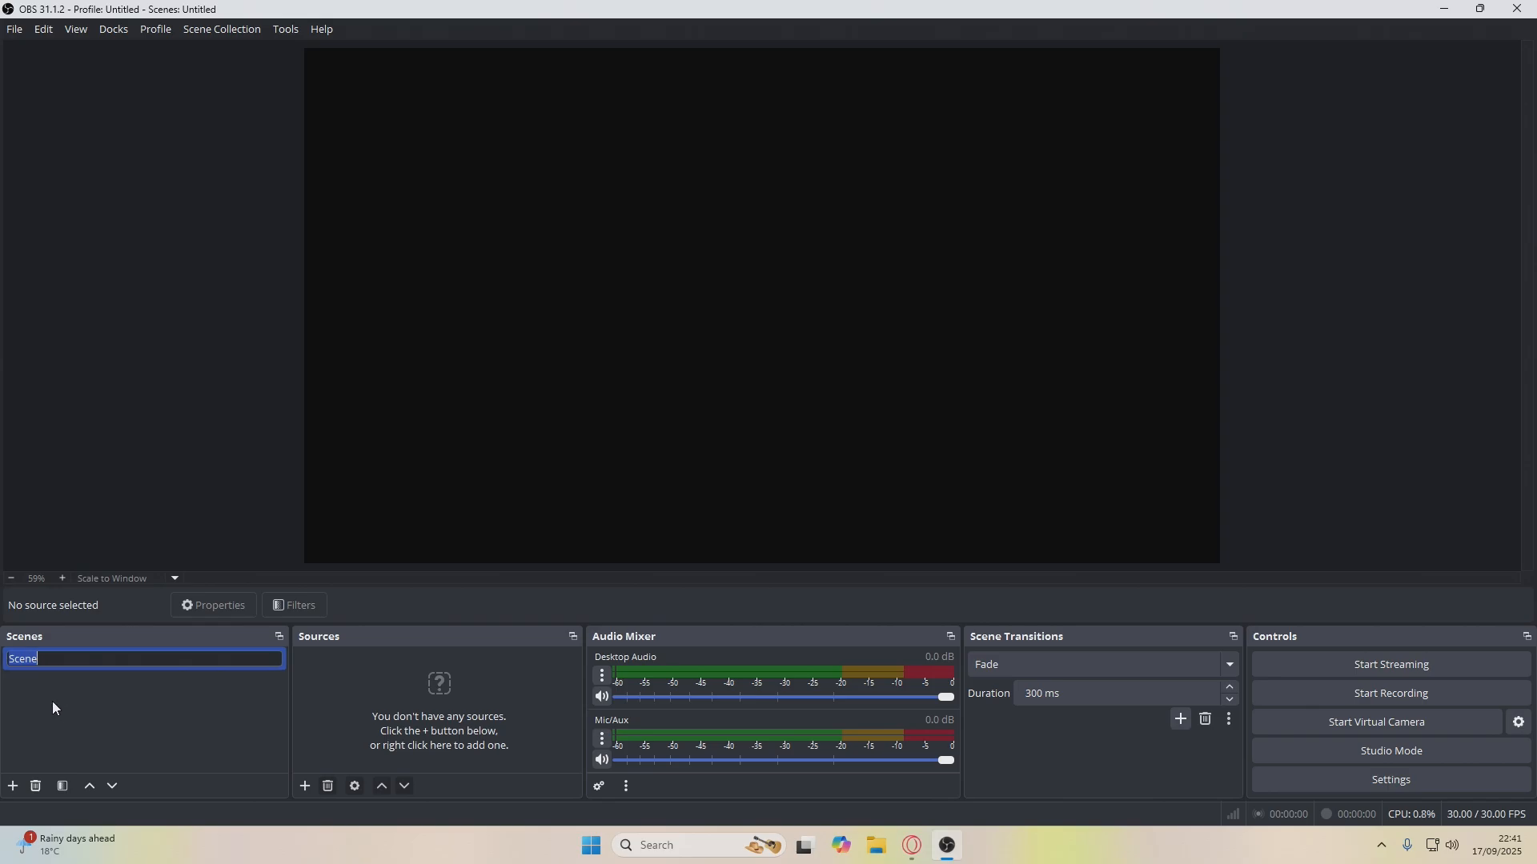
pyautogui.press('Return')
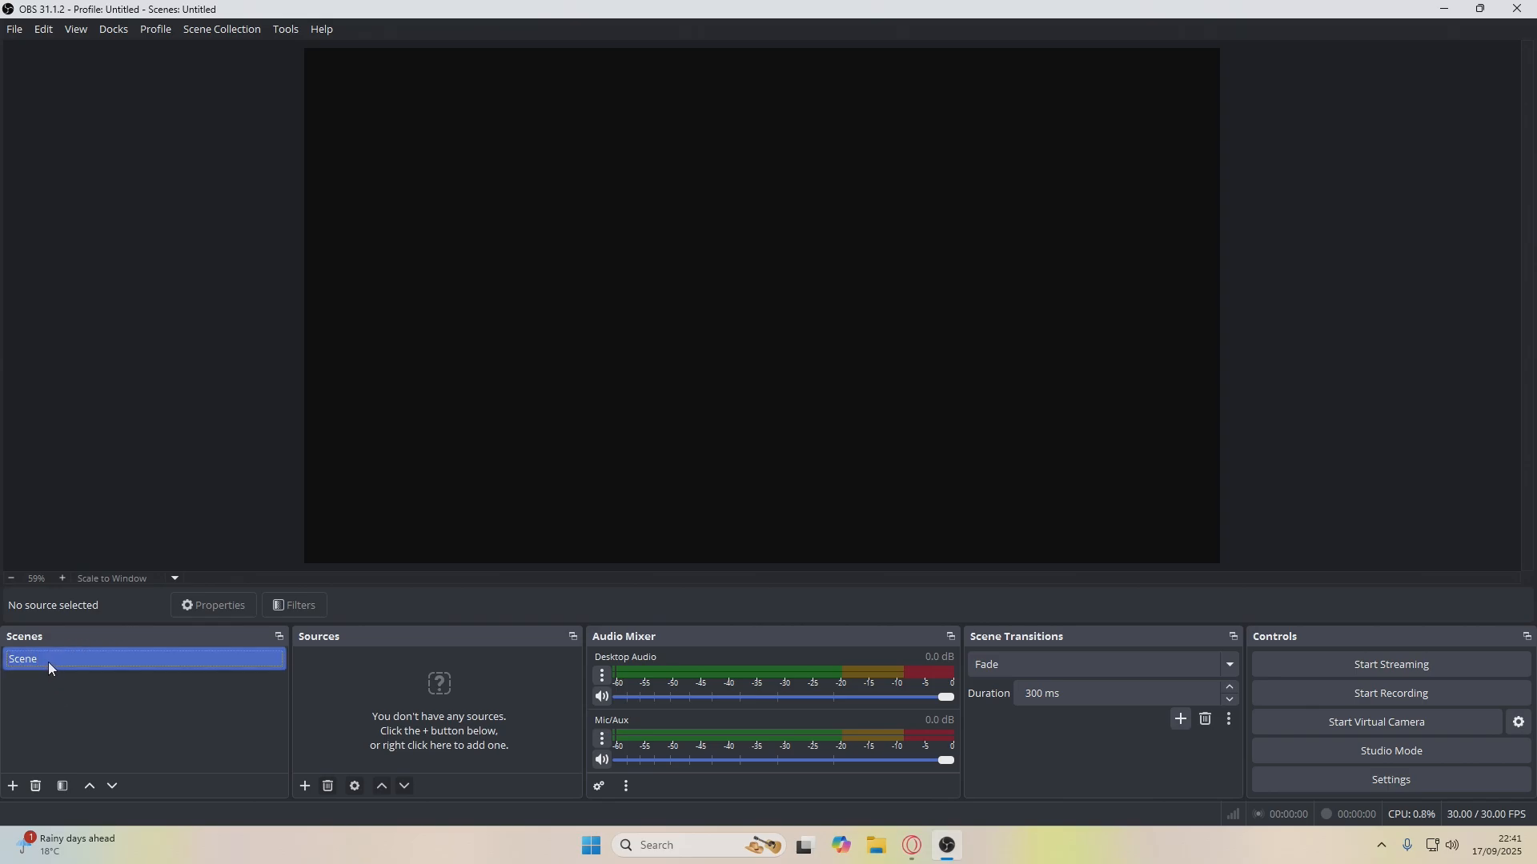
# Rename the existing scene to "Welcome"
pyautogui.rightClick(48, 662)
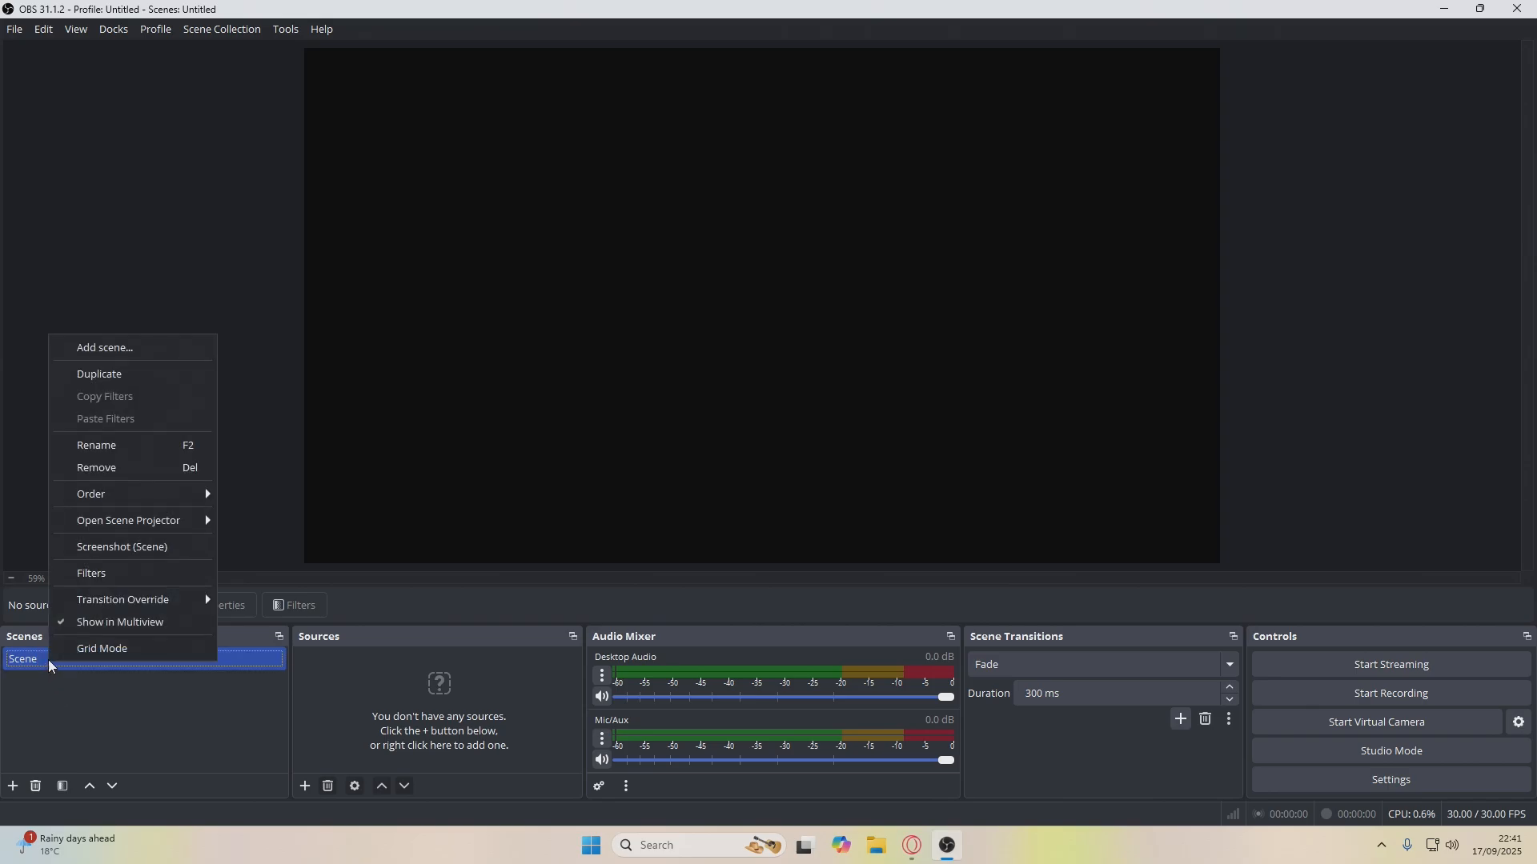
pyautogui.click(101, 446)
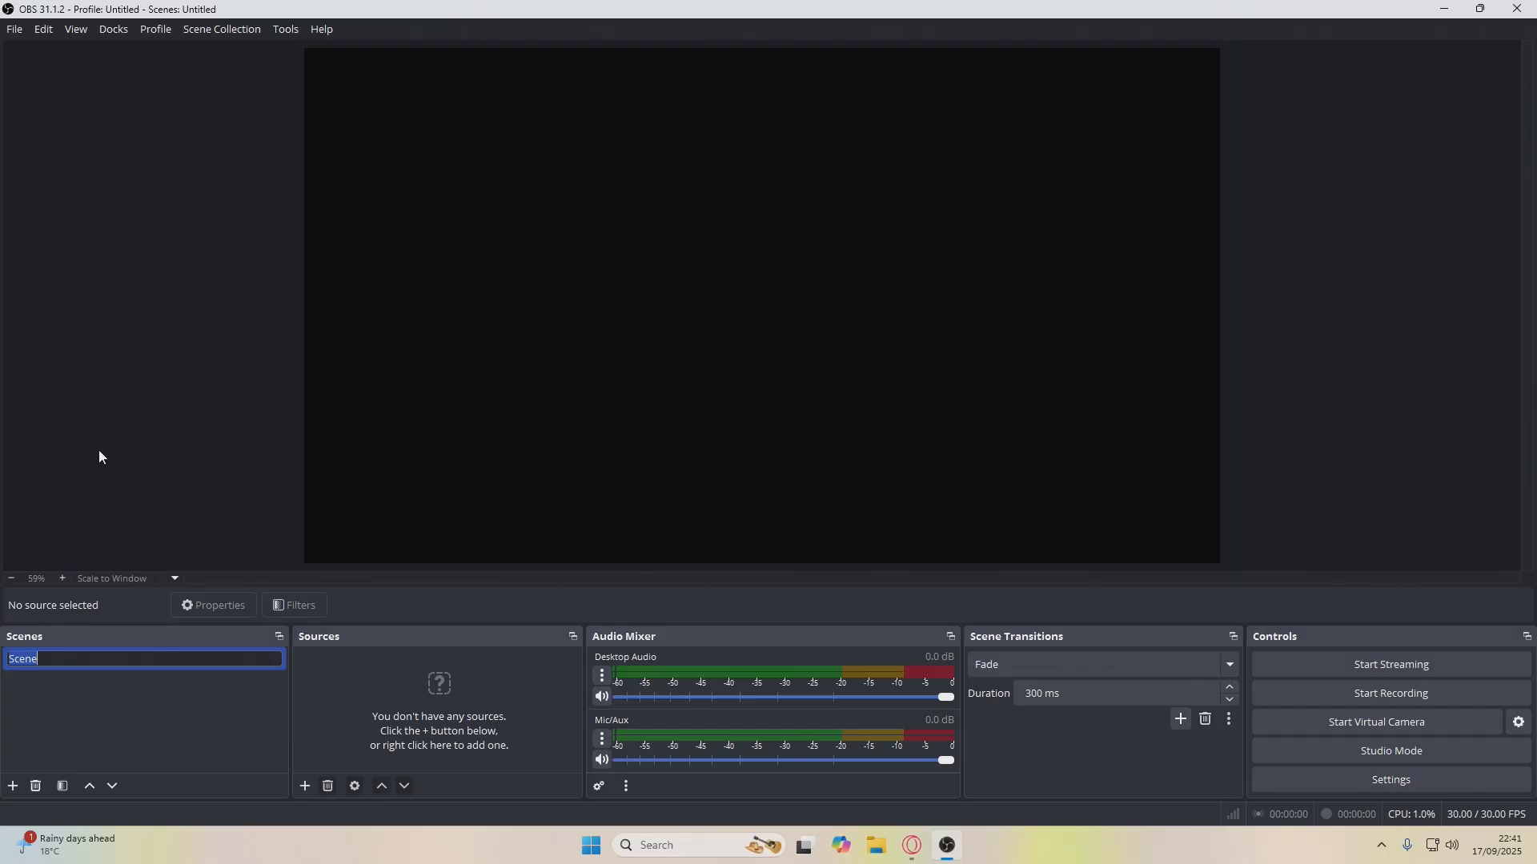
pyautogui.write('Welcome')
pyautogui.press('Return')
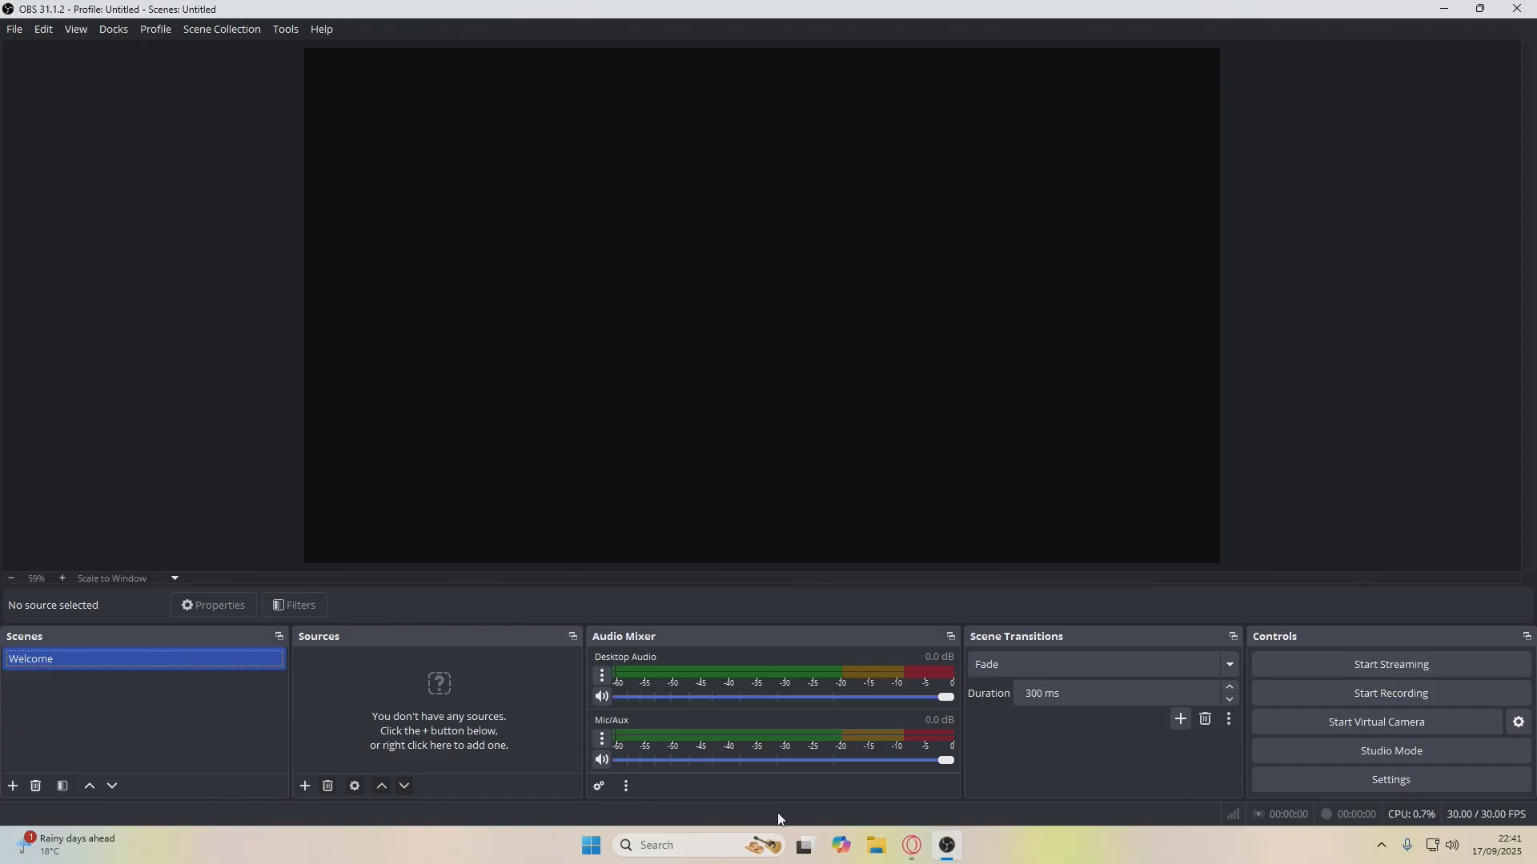
# Switch to StreamElements in the browser and copy the link of the PURPLE WAVE START overlay
pyautogui.click(912, 846)
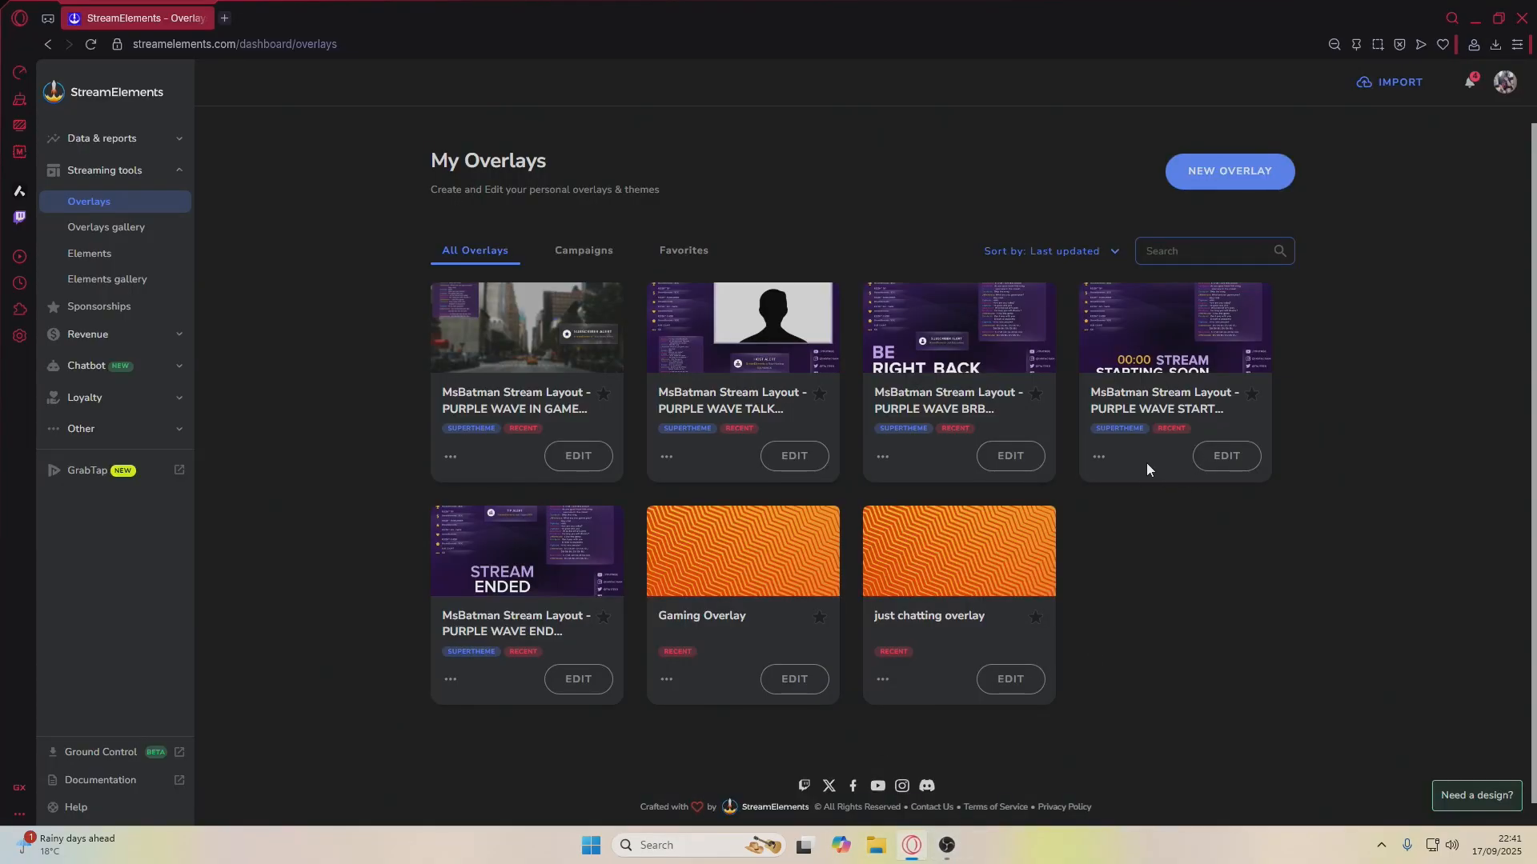
pyautogui.click(1100, 457)
pyautogui.click(1121, 483)
# Switch to OBS and add a new Browser source named "Welcome Overlay" to the Welcome scene
pyautogui.click(947, 850)
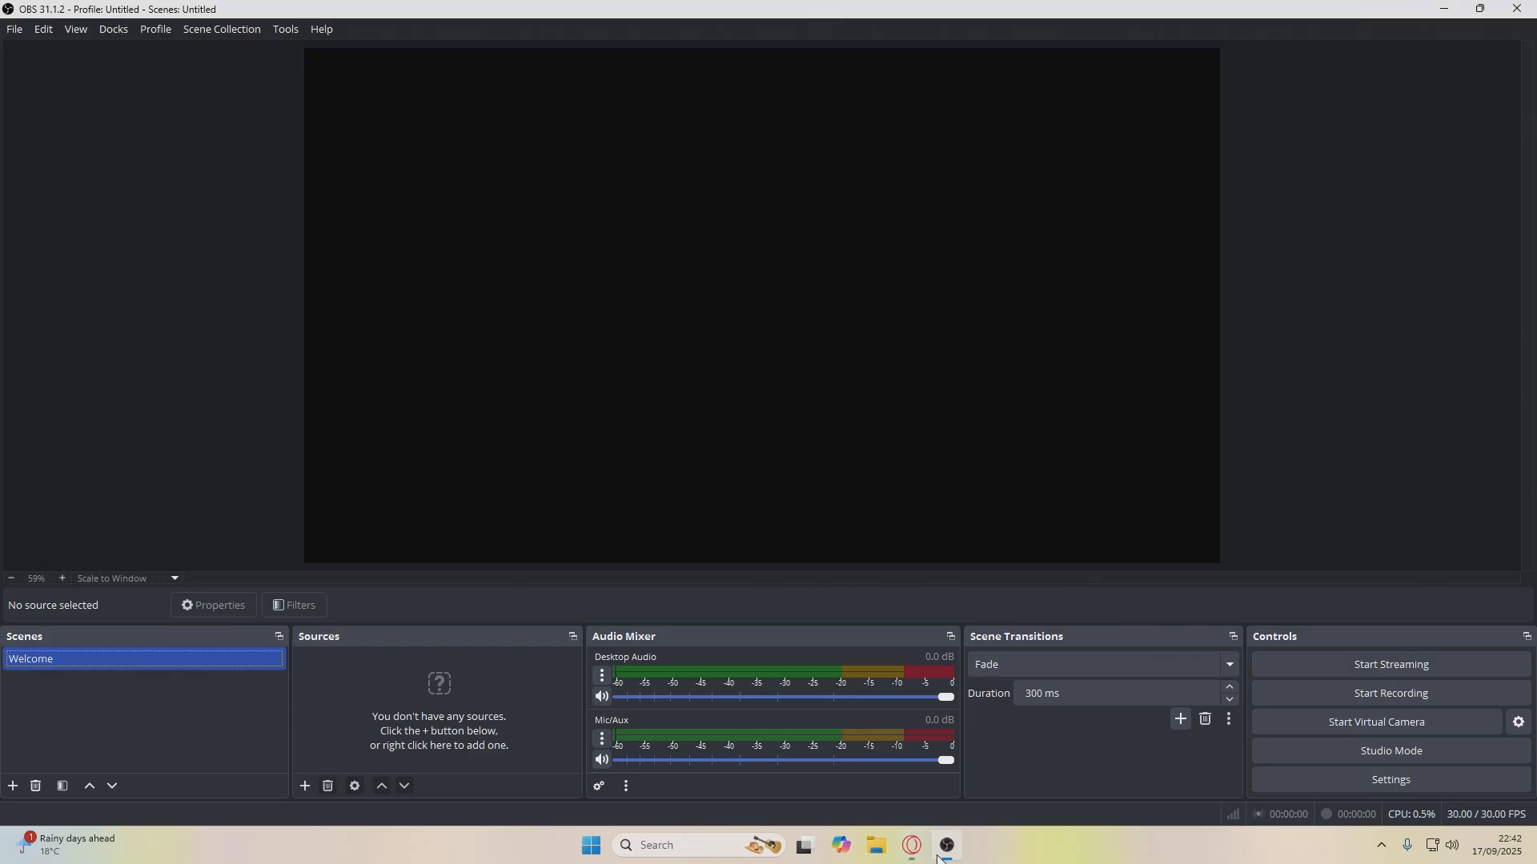
pyautogui.click(304, 788)
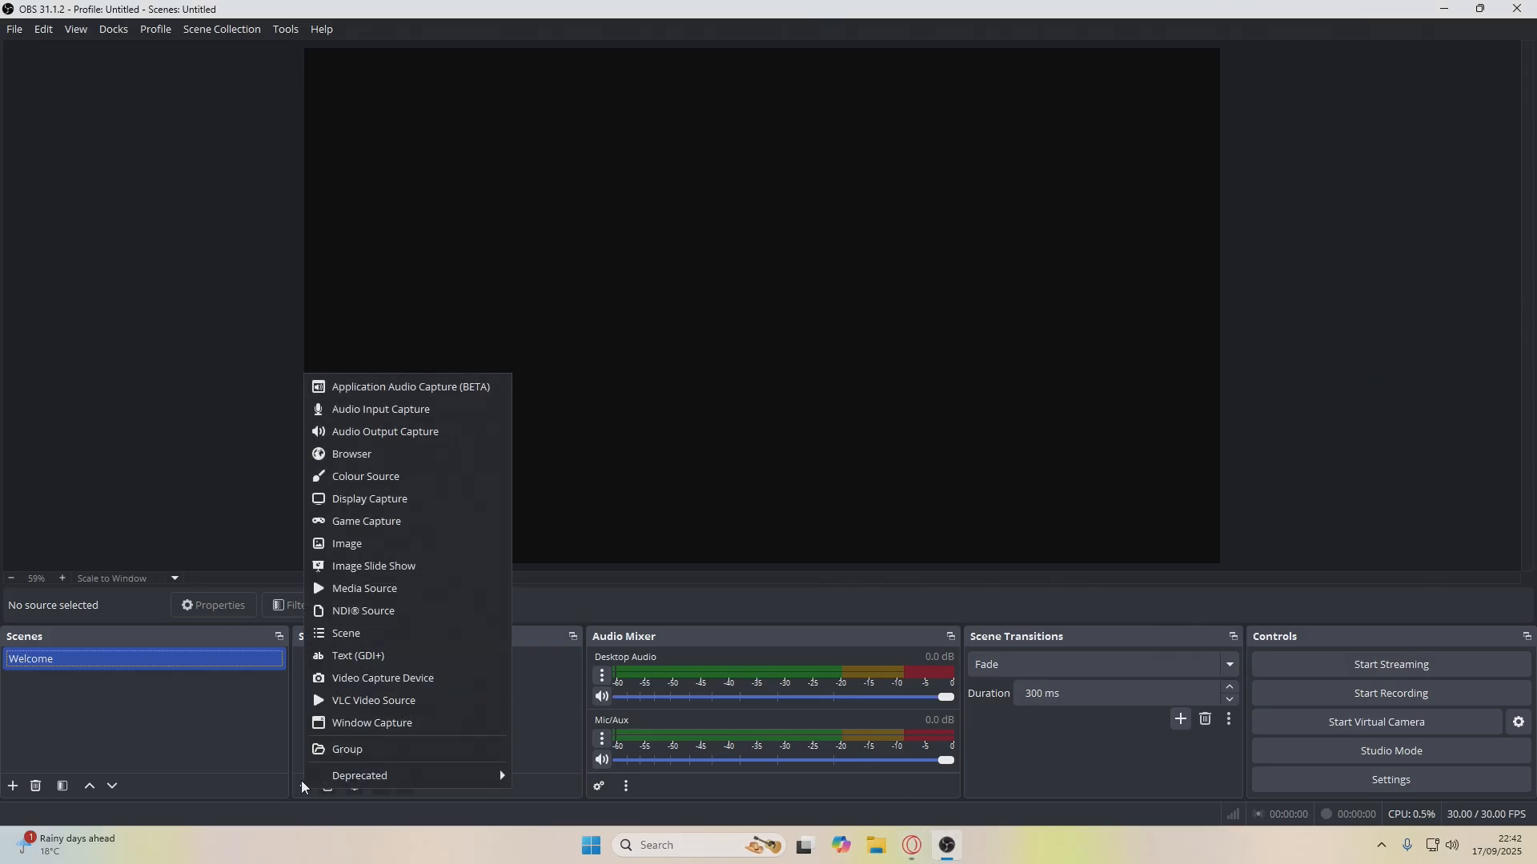
pyautogui.click(367, 454)
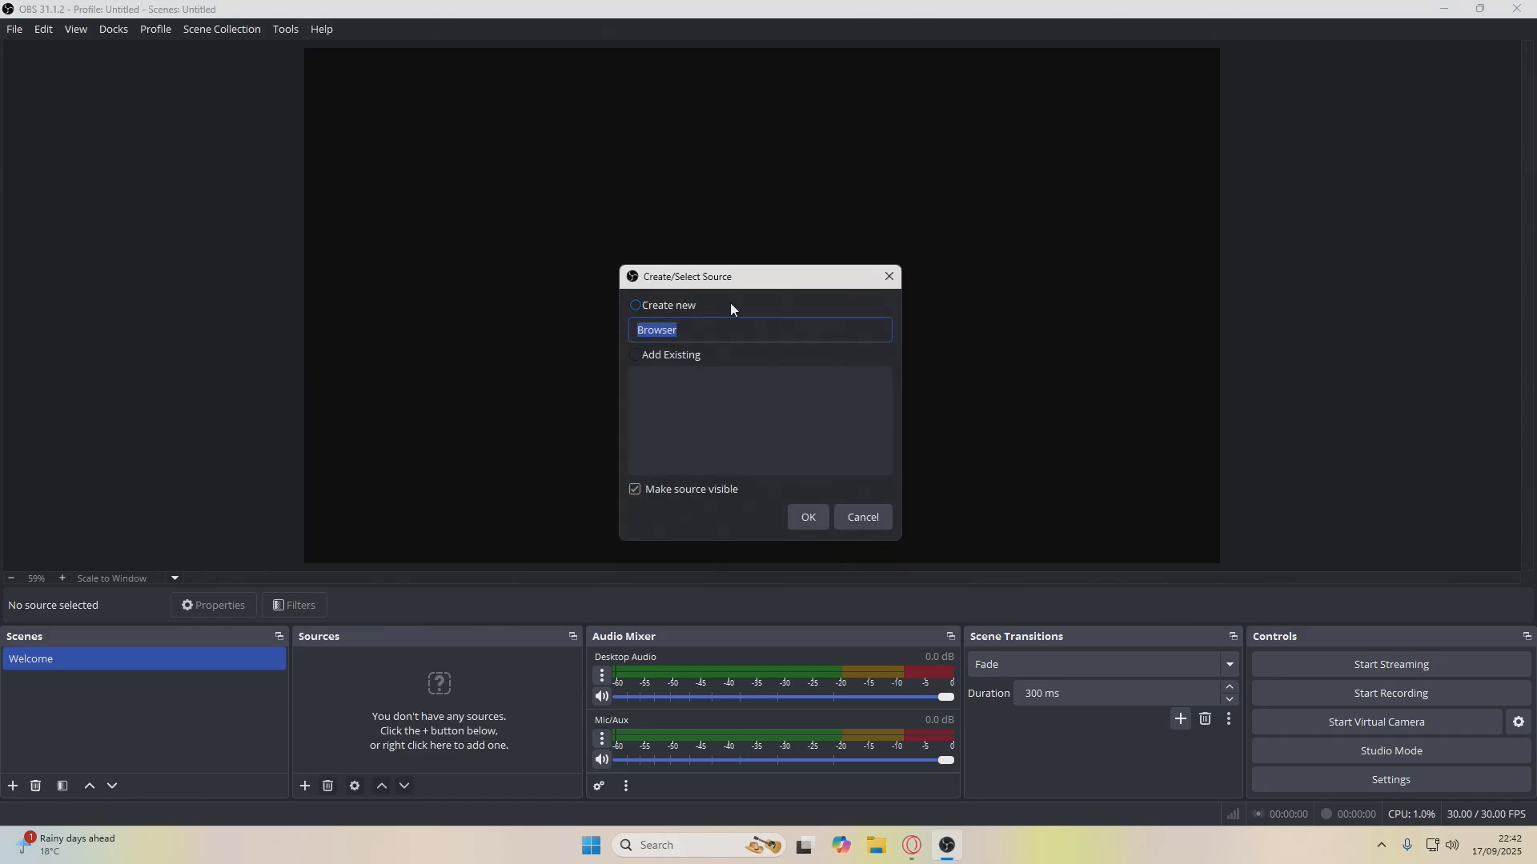
pyautogui.write('Welcome Overlay')
pyautogui.press('Return')
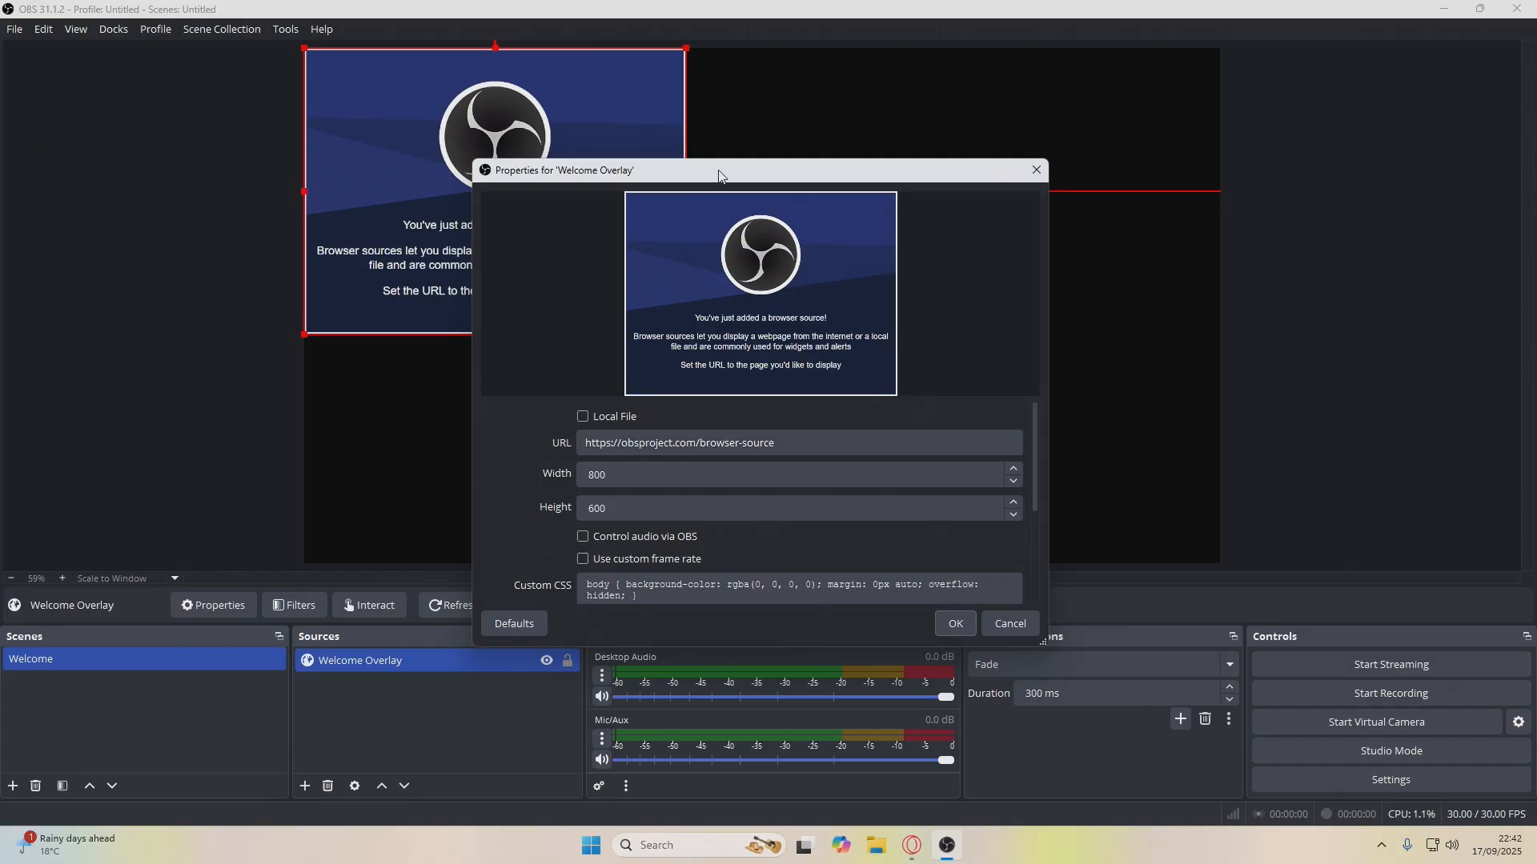
# Replace the Welcome Overlay source's URL with the copied StreamElements overlay link, including its access token
pyautogui.moveTo(720, 170); pyautogui.dragTo(1115, 107)
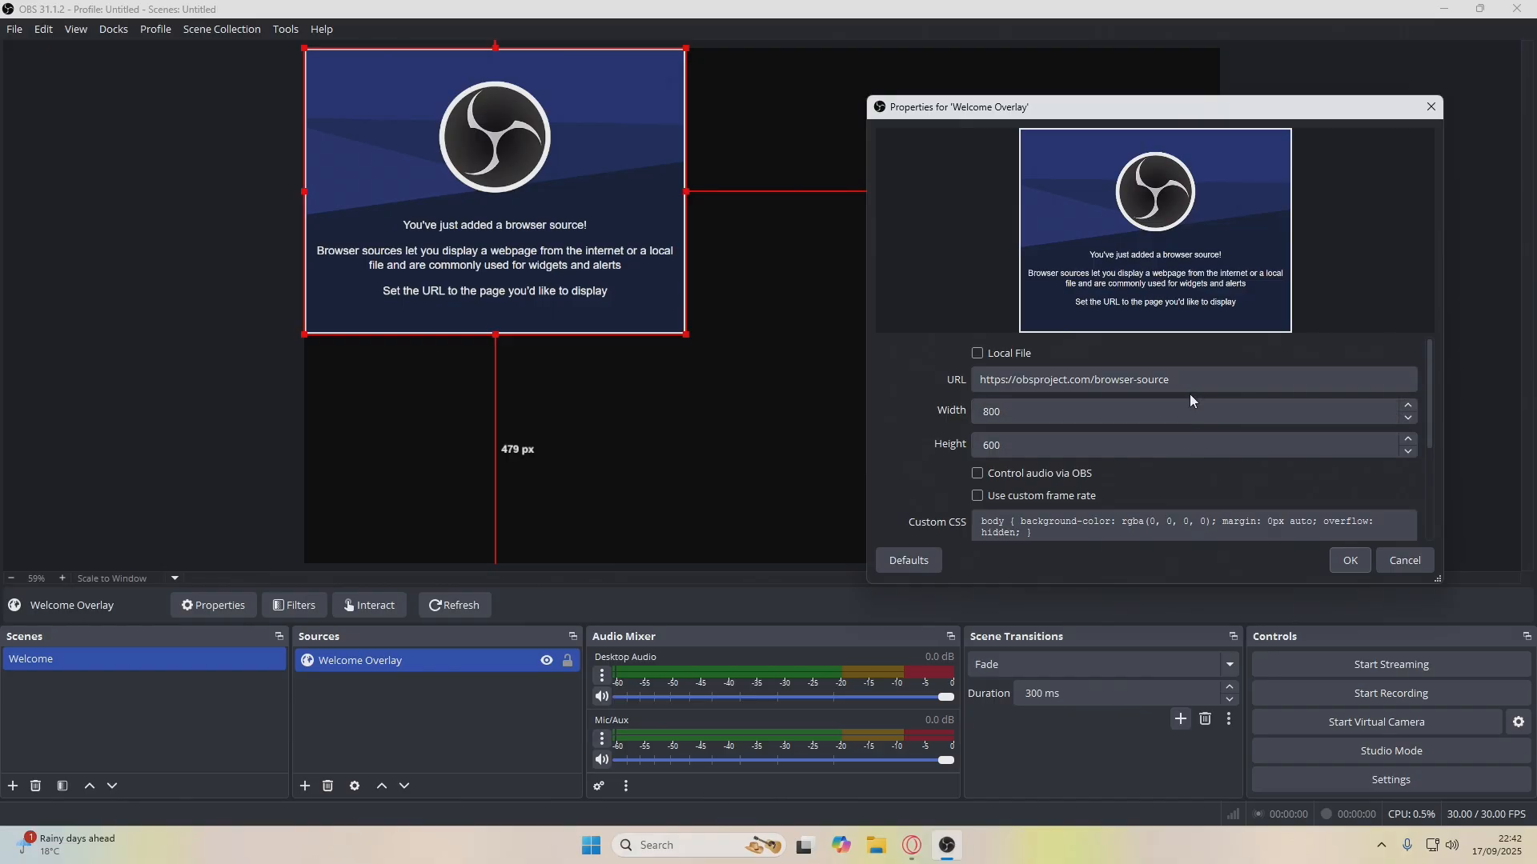
pyautogui.moveTo(1011, 110); pyautogui.dragTo(872, 80)
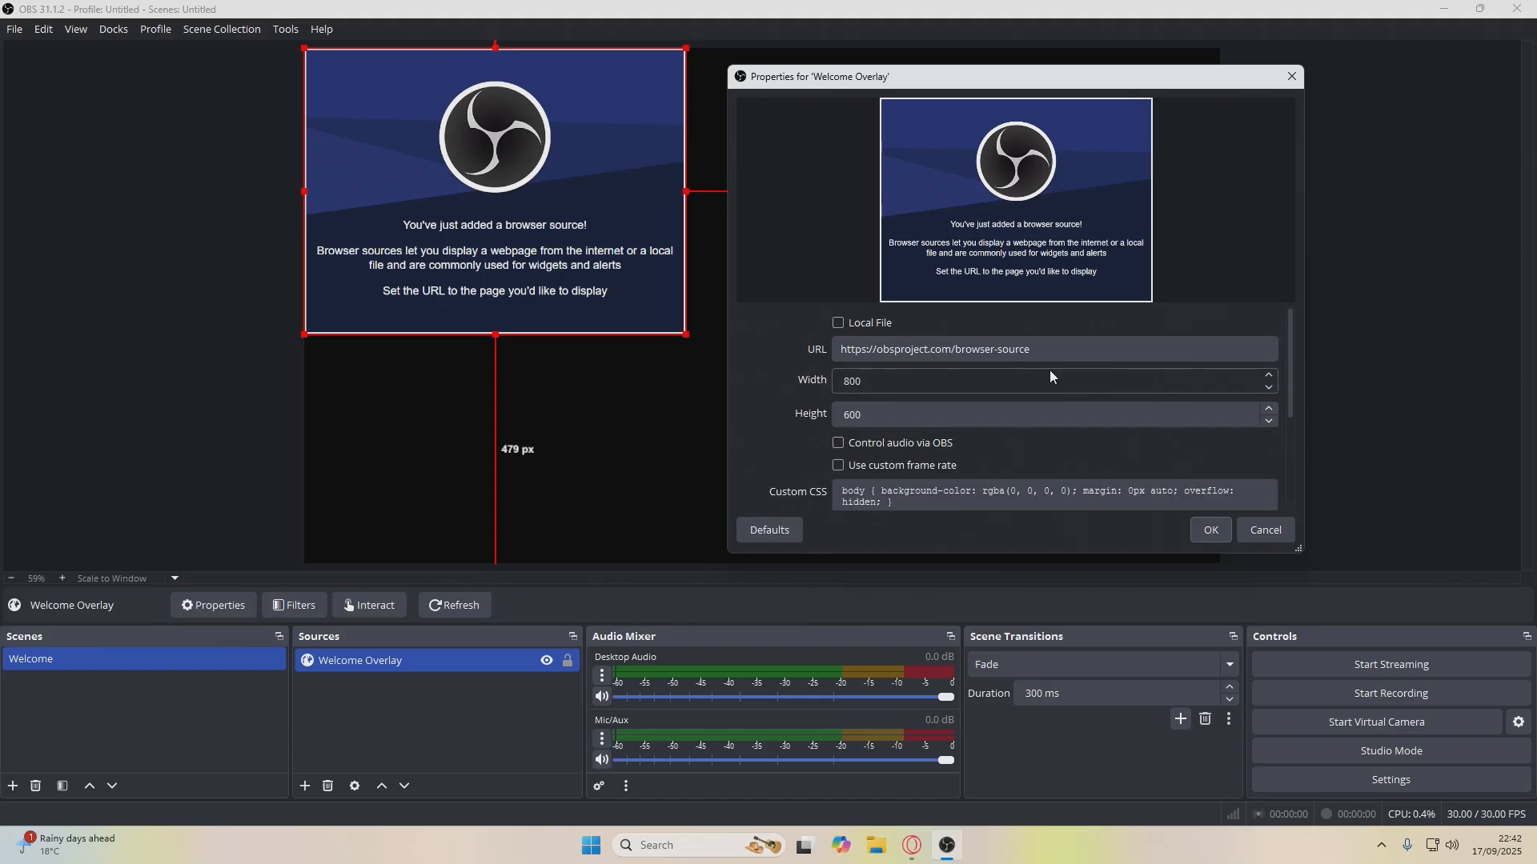
pyautogui.moveTo(1064, 349); pyautogui.dragTo(794, 345)
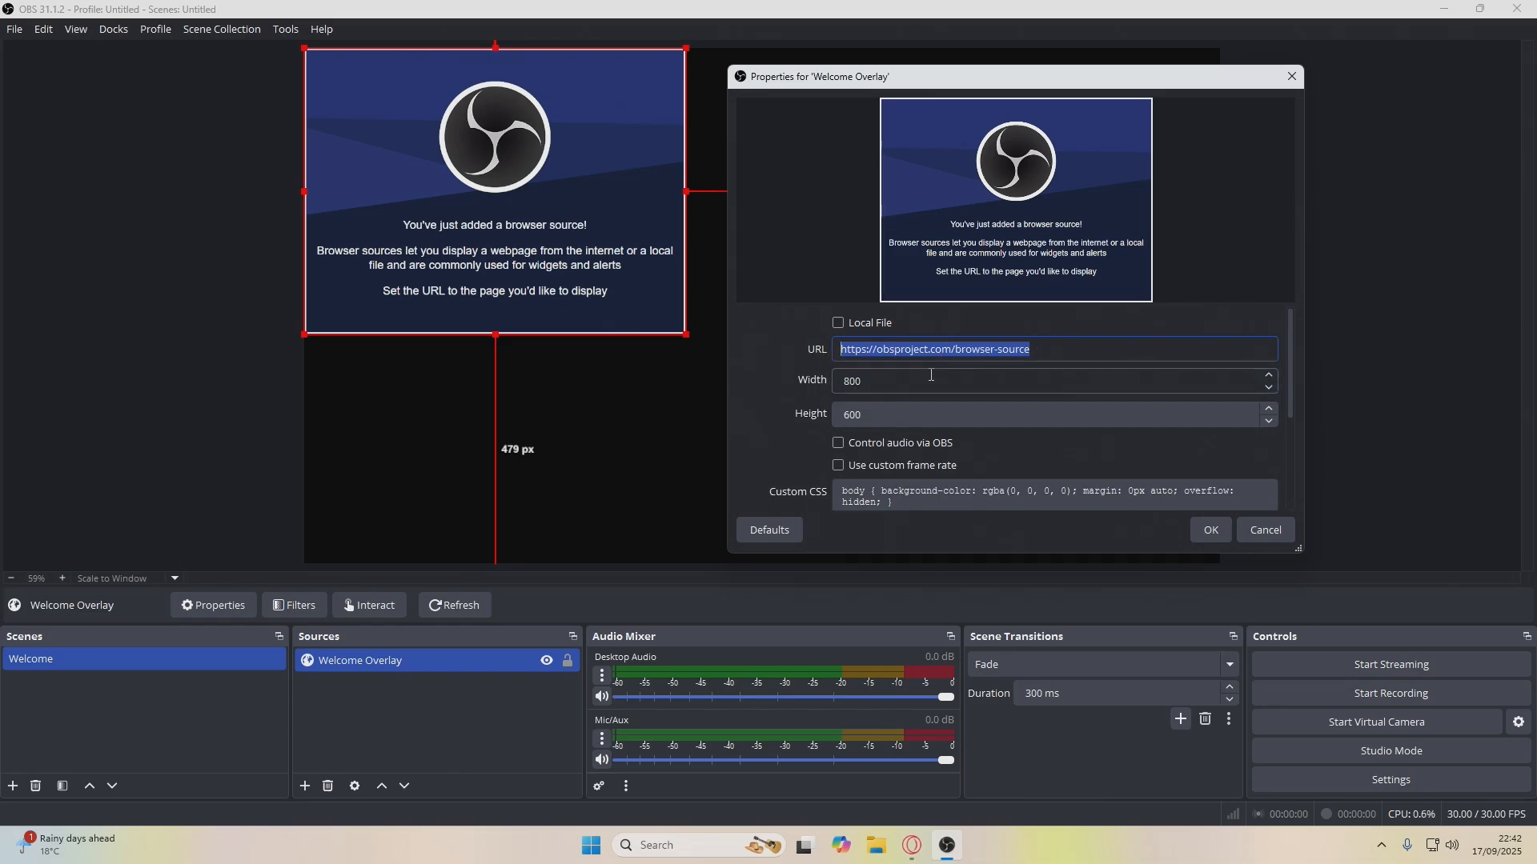
pyautogui.hotkey('ctrl', 'v')
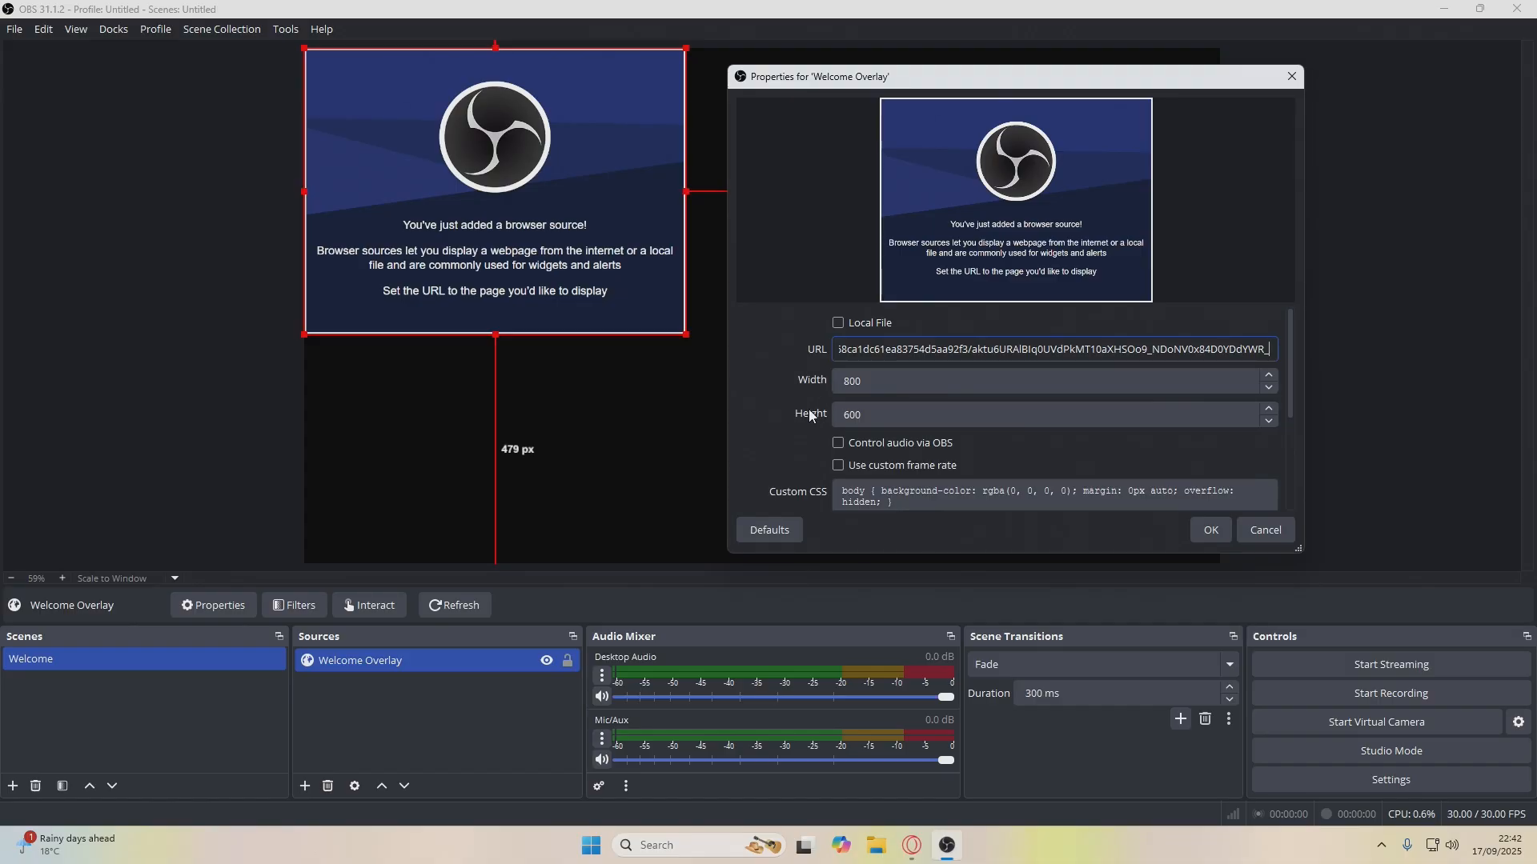
# Set the Welcome Overlay source's width to 1920 and height to 1080, and accept its properties
pyautogui.moveTo(865, 381); pyautogui.dragTo(838, 381)
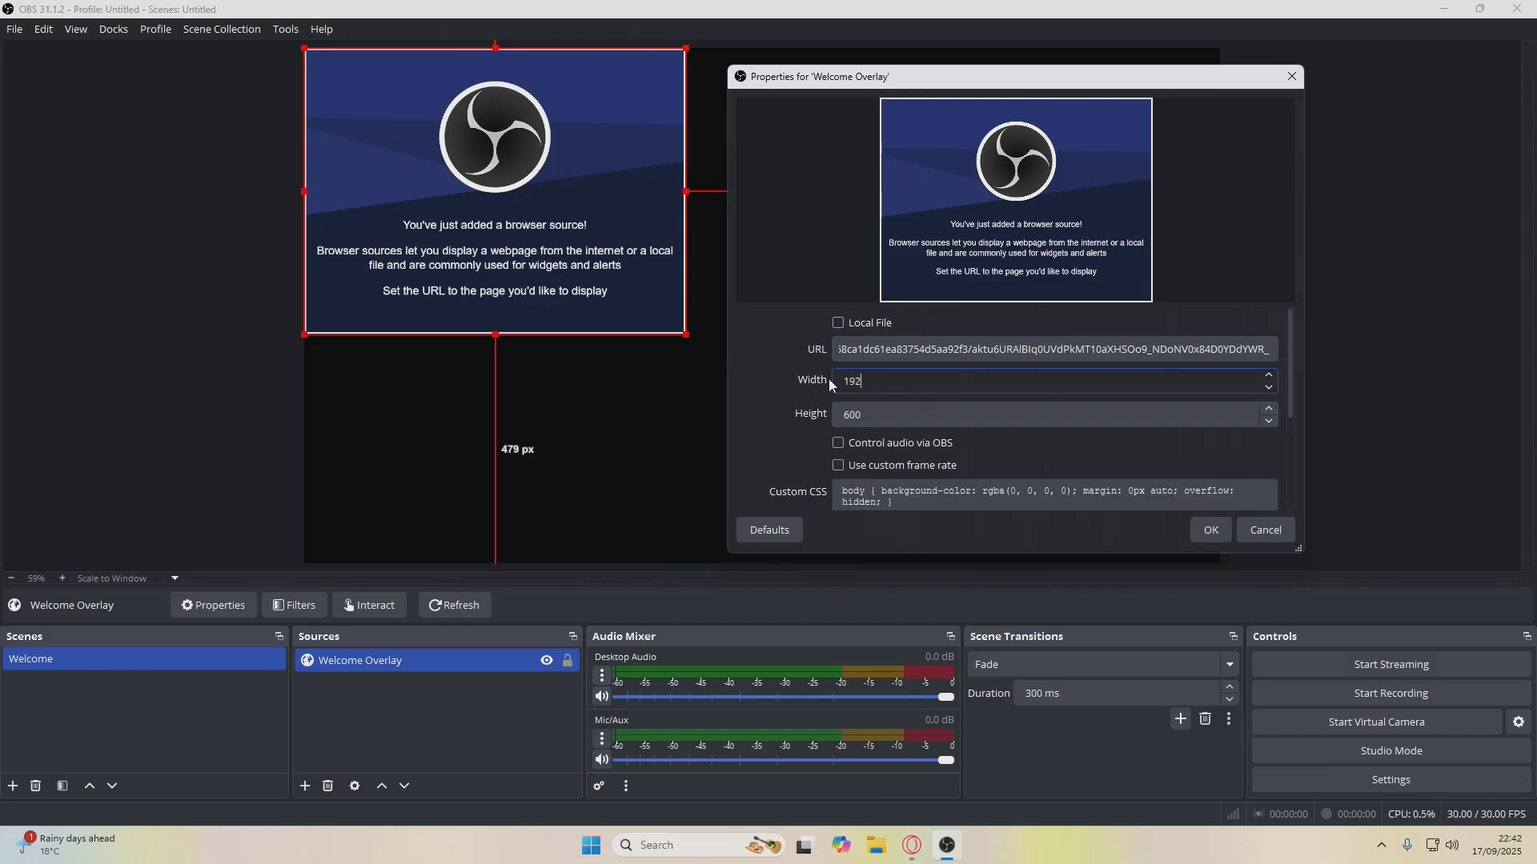
pyautogui.write('1920')
pyautogui.press('Tab')
pyautogui.write('1')
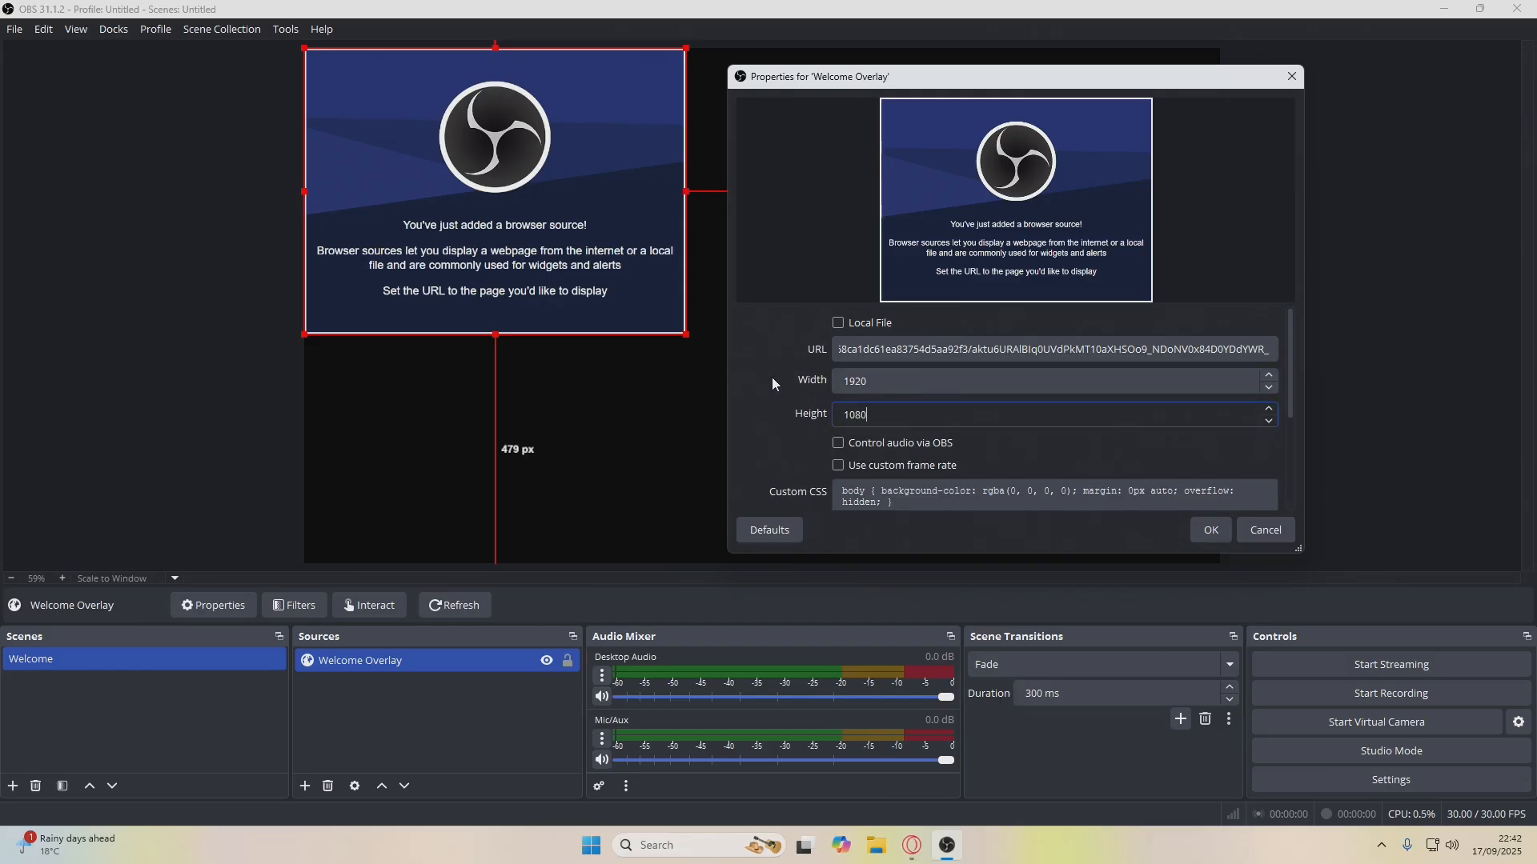
pyautogui.click(1210, 531)
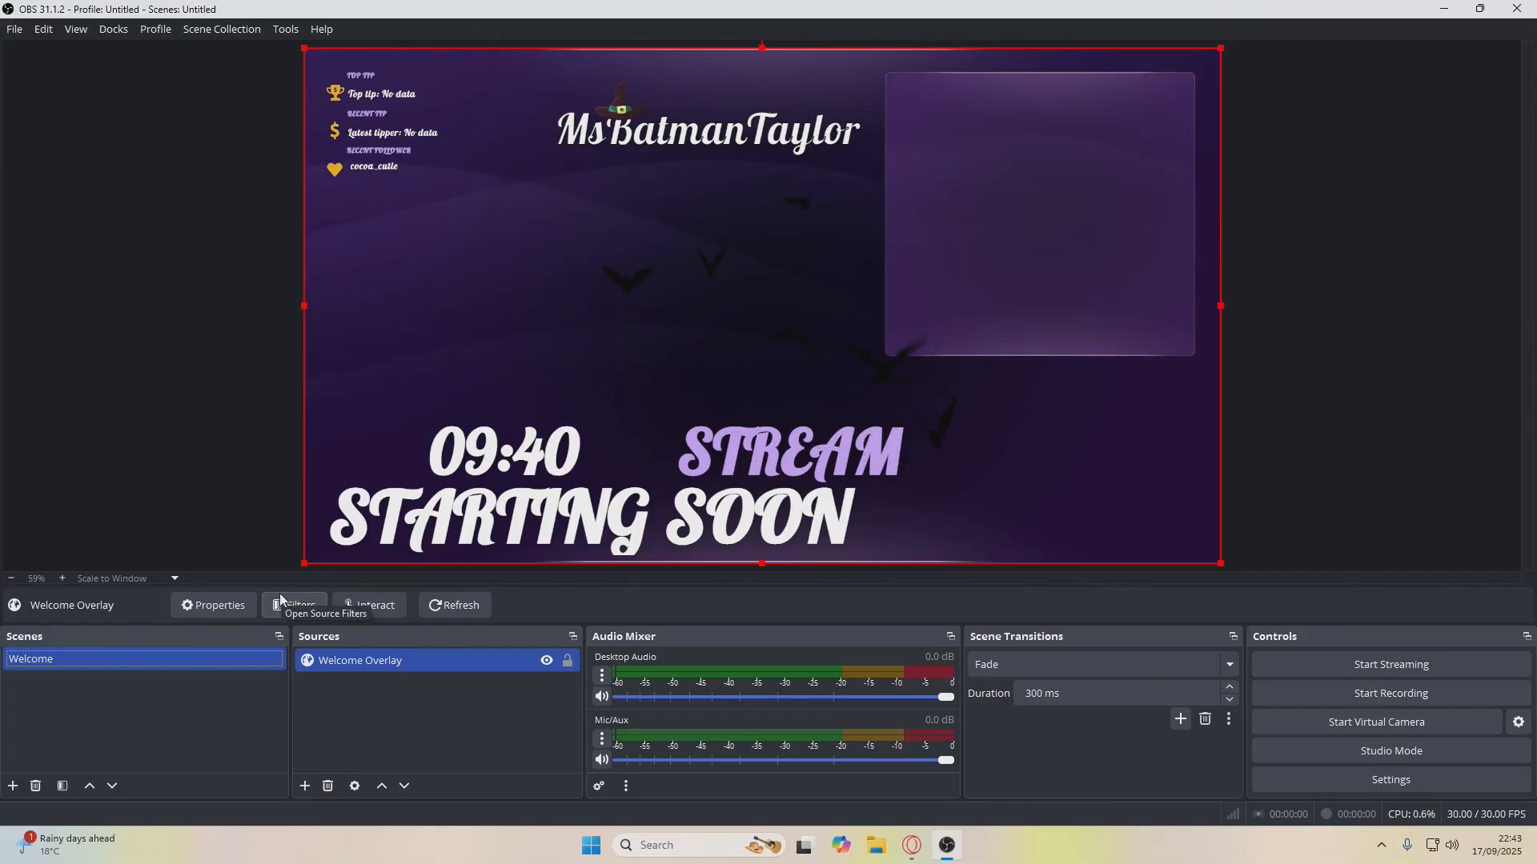
# Dock the Scenes list to the left of the preview and Sources to its right, and widen both
pyautogui.moveTo(203, 640); pyautogui.dragTo(27, 139)
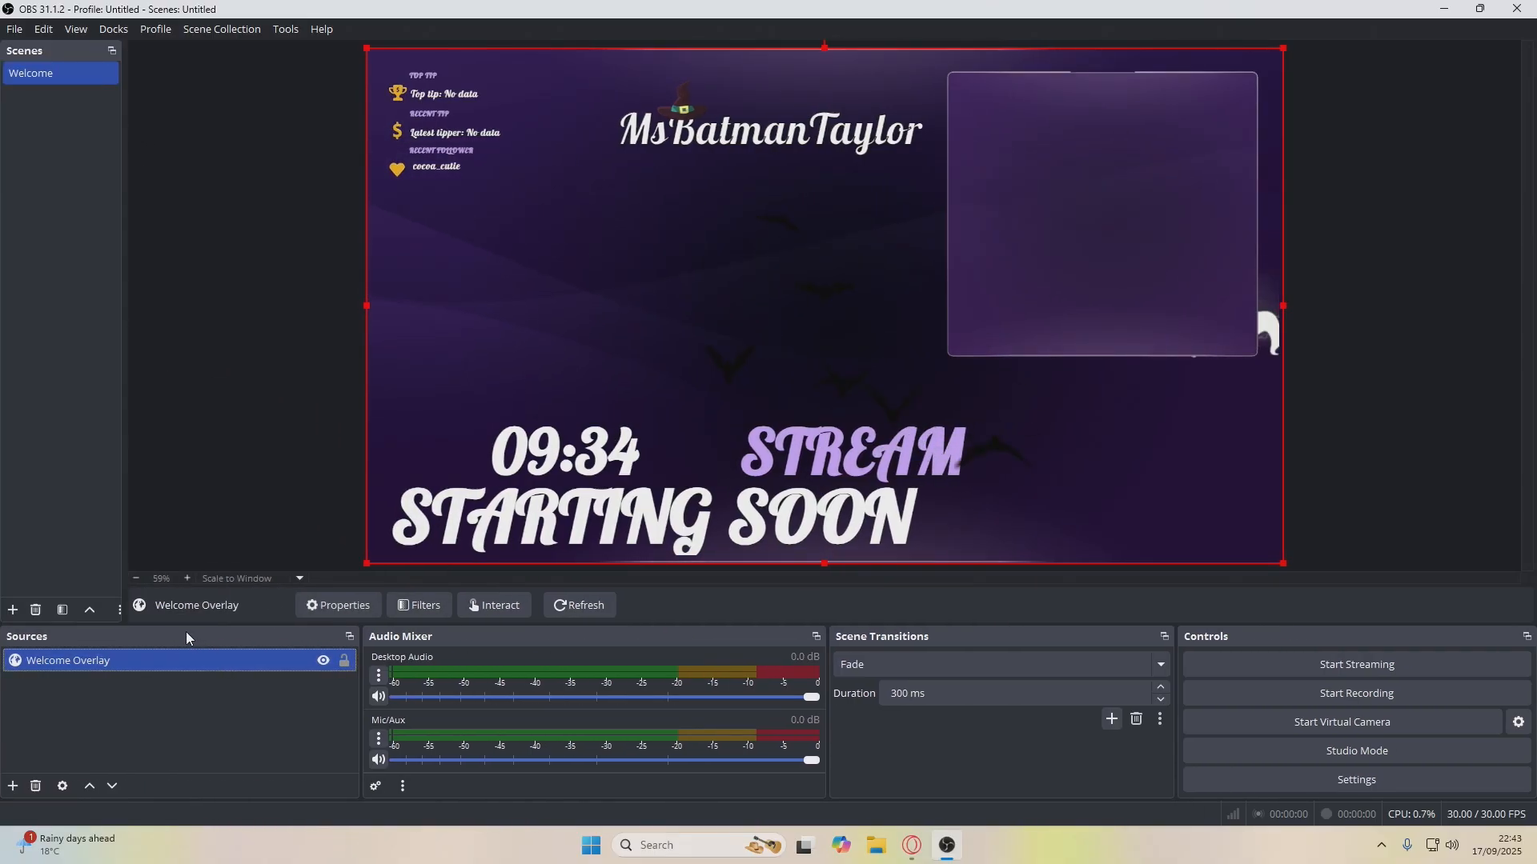
pyautogui.moveTo(186, 632); pyautogui.dragTo(1528, 118)
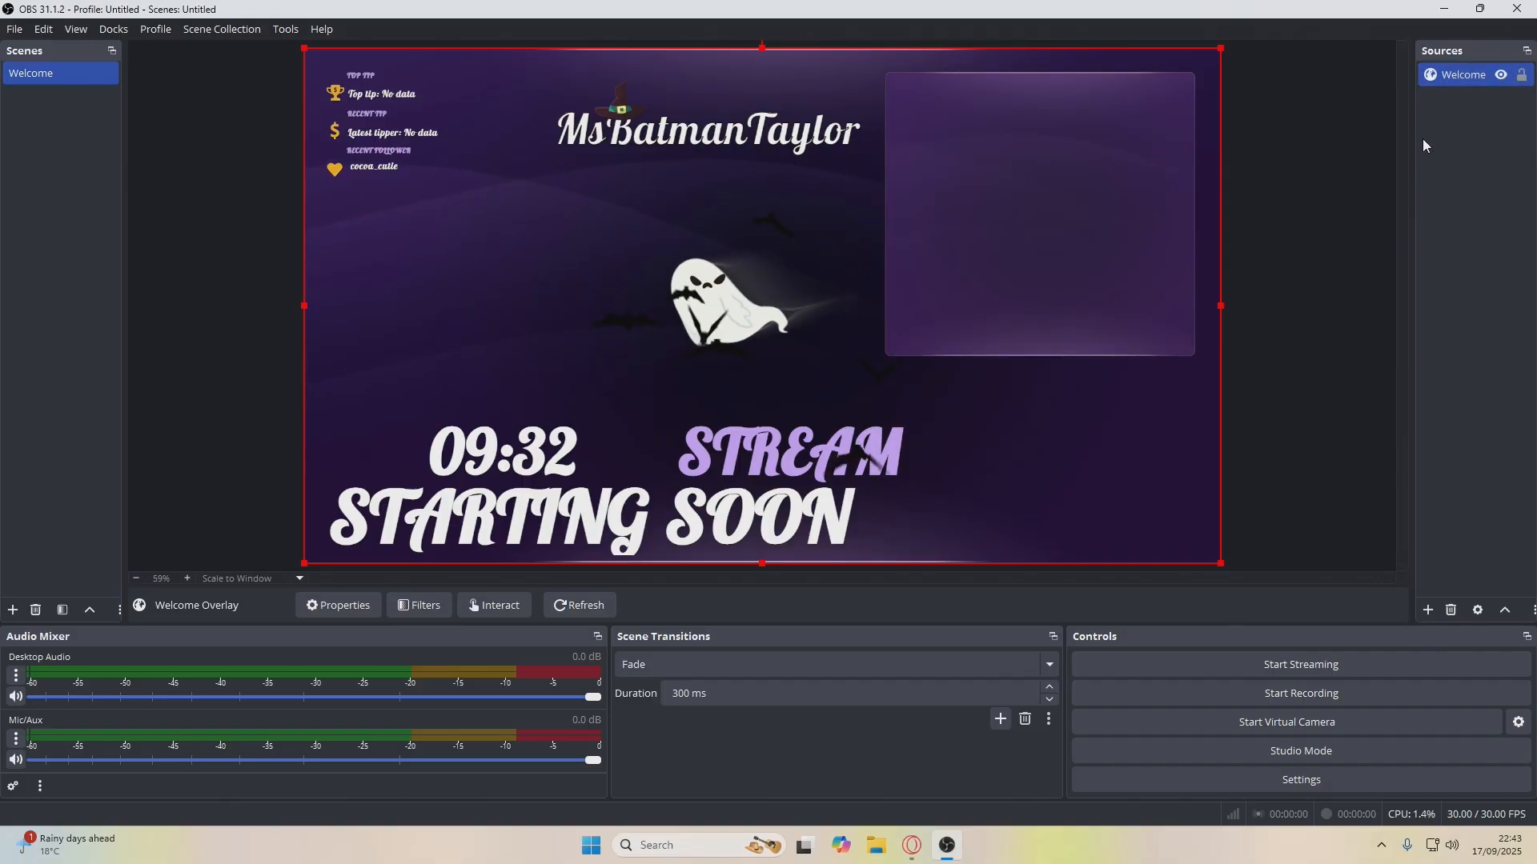
pyautogui.moveTo(1398, 144); pyautogui.dragTo(1300, 155)
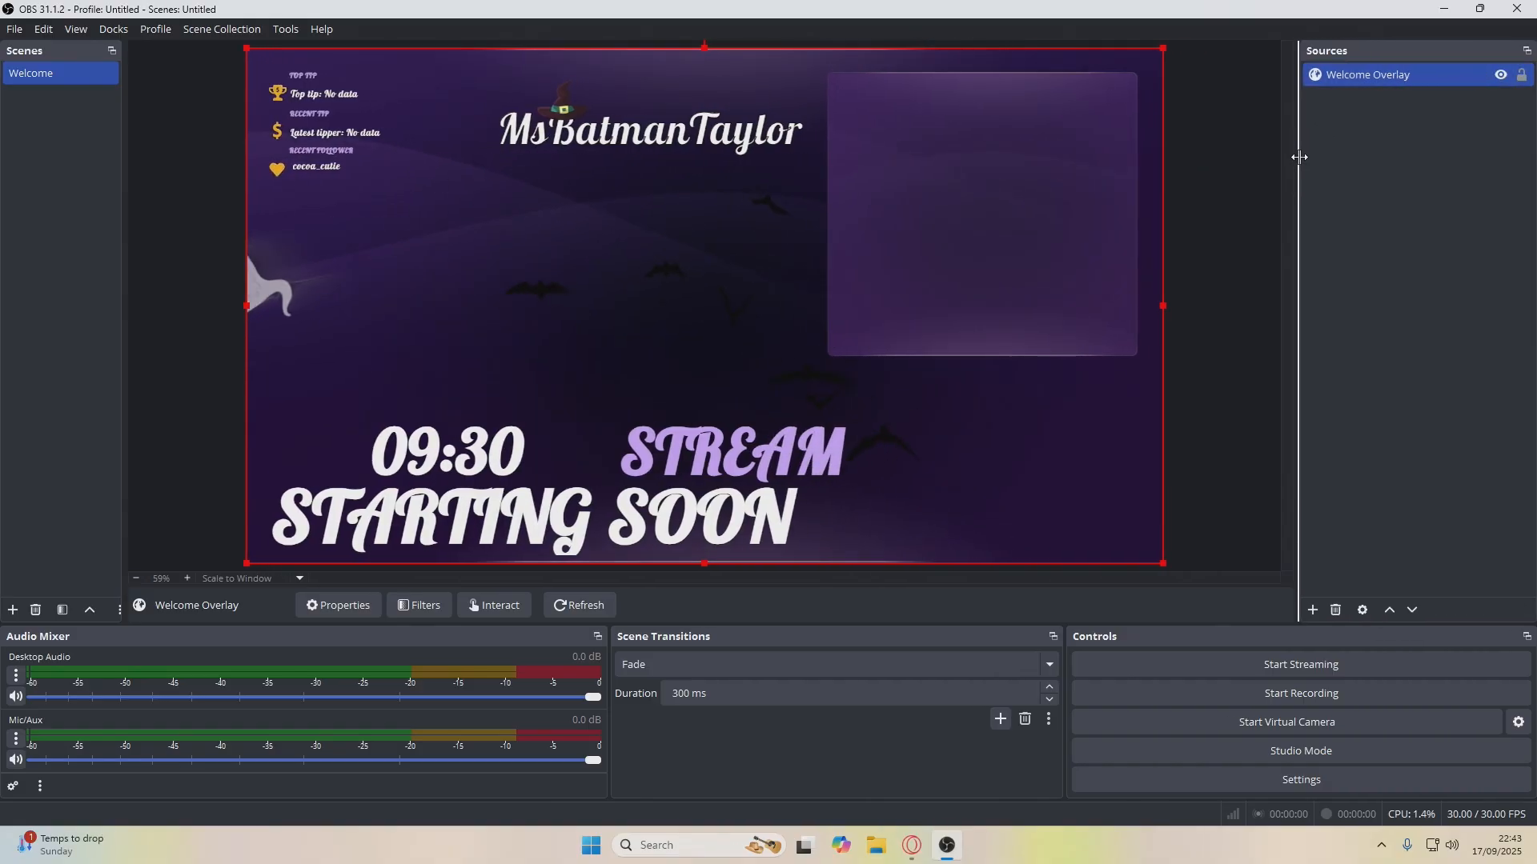
pyautogui.moveTo(126, 330); pyautogui.dragTo(282, 330)
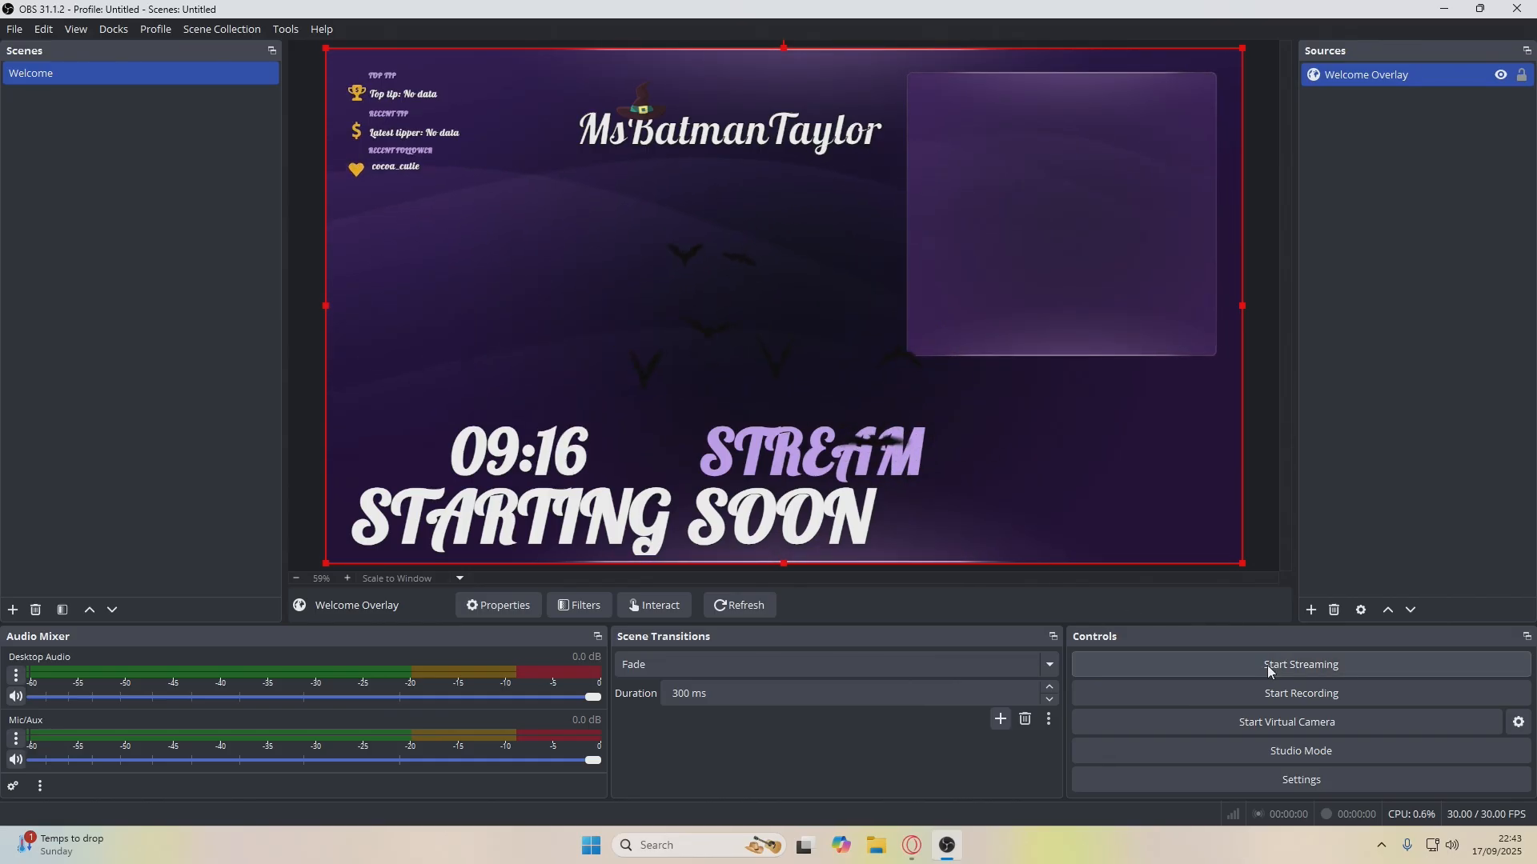
# Check the Stream settings for the Twitch service and its account connection options, and close the settings
pyautogui.click(1289, 781)
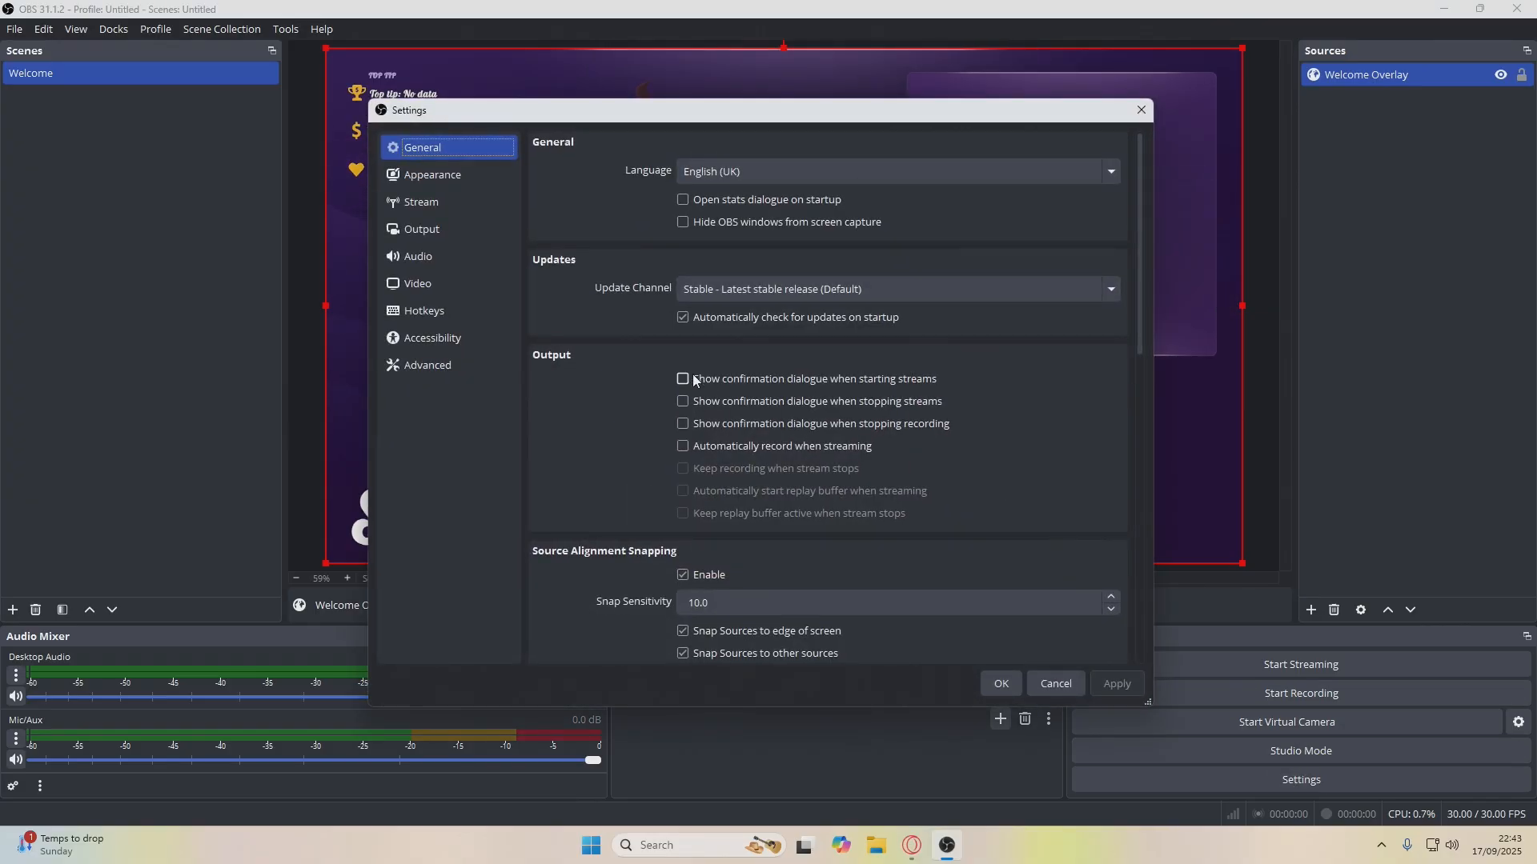
pyautogui.click(415, 207)
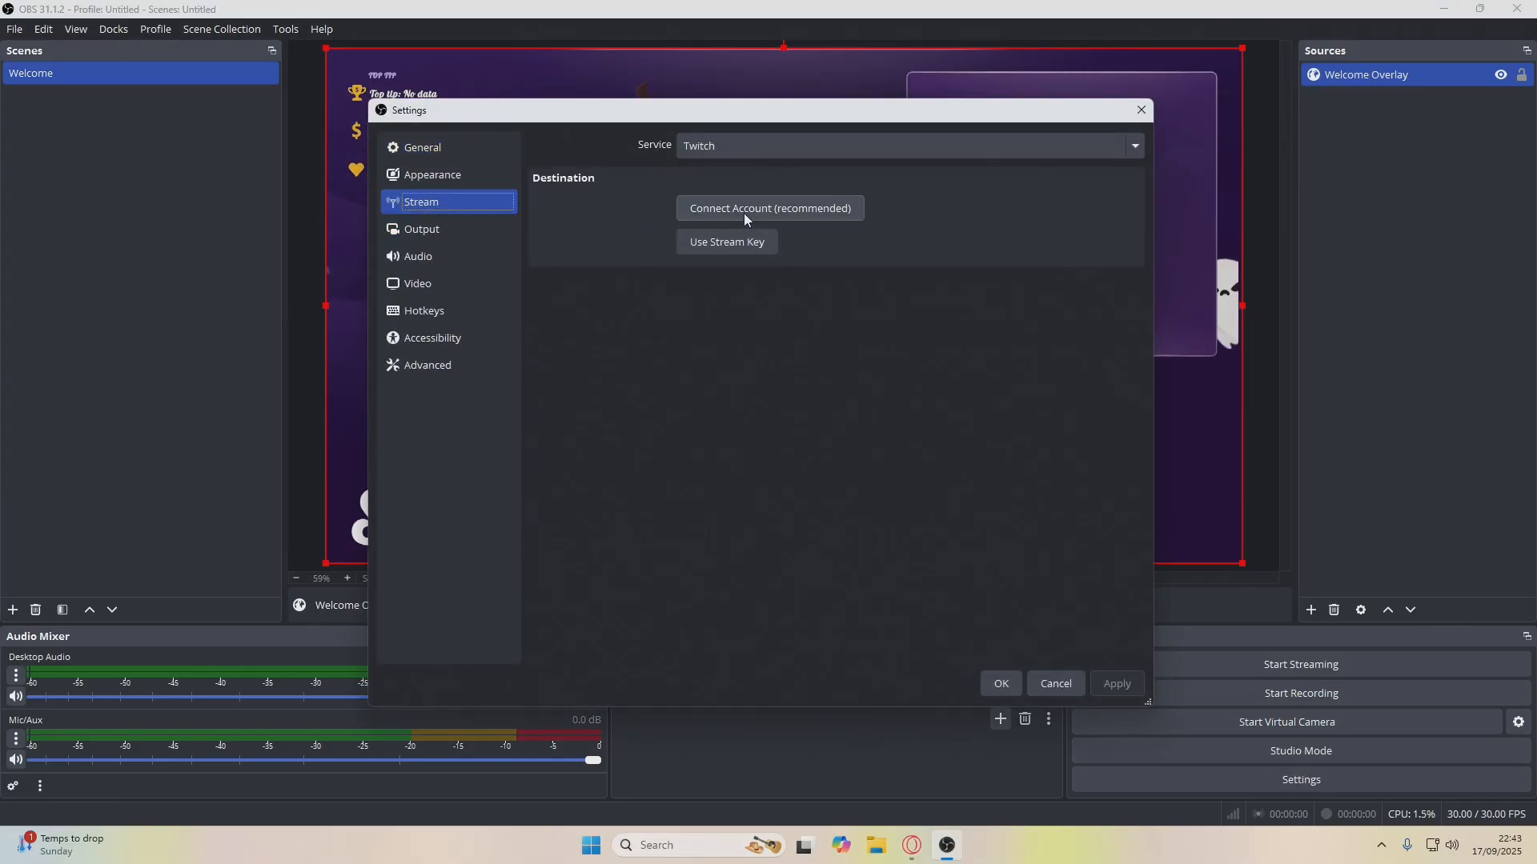
pyautogui.click(1002, 685)
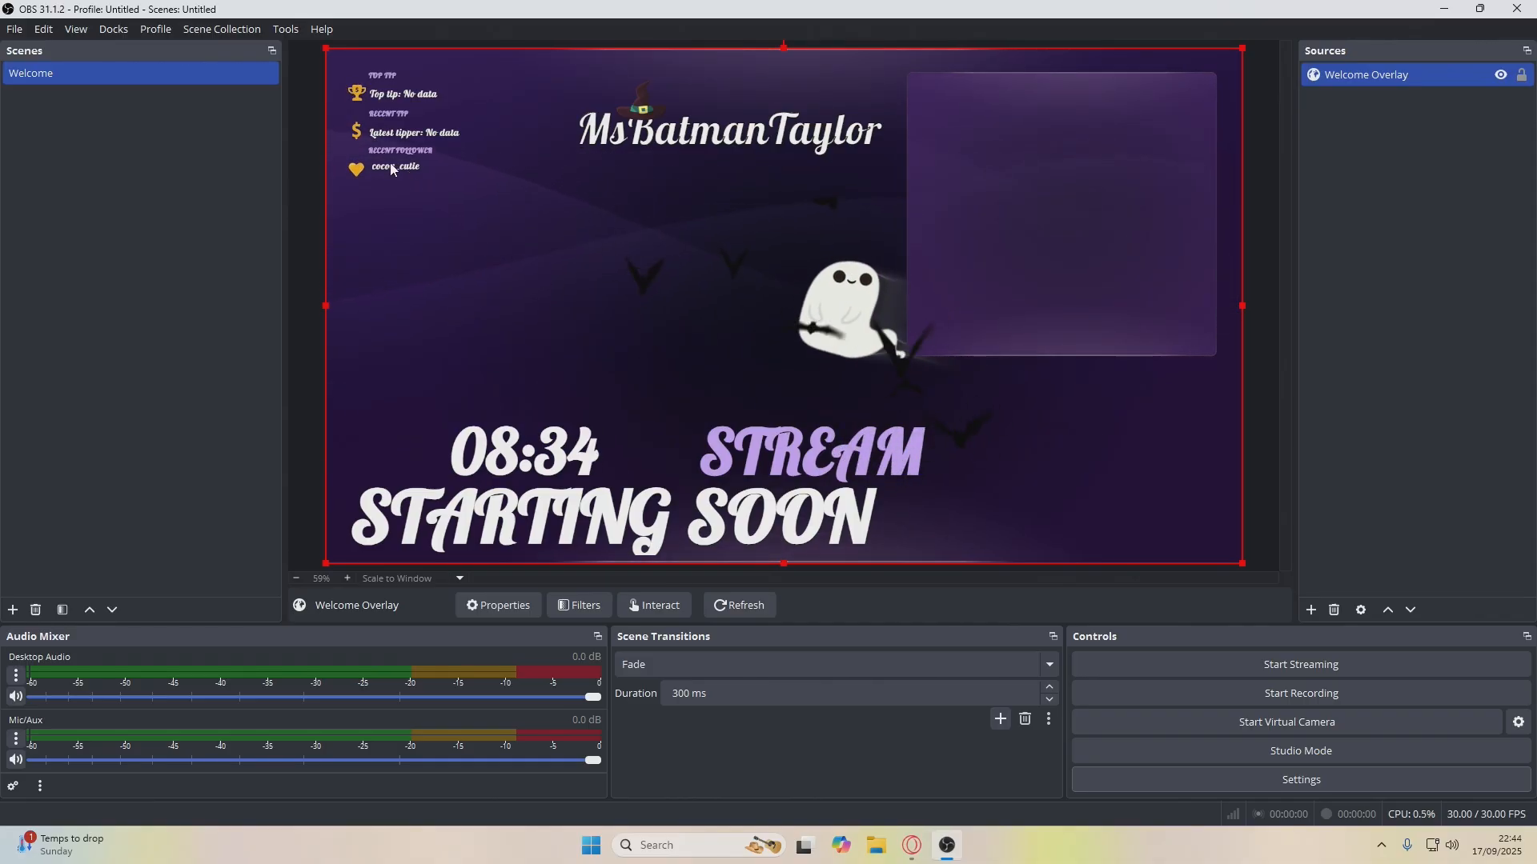
# Add a new scene named "background"
pyautogui.click(12, 610)
pyautogui.write('background')
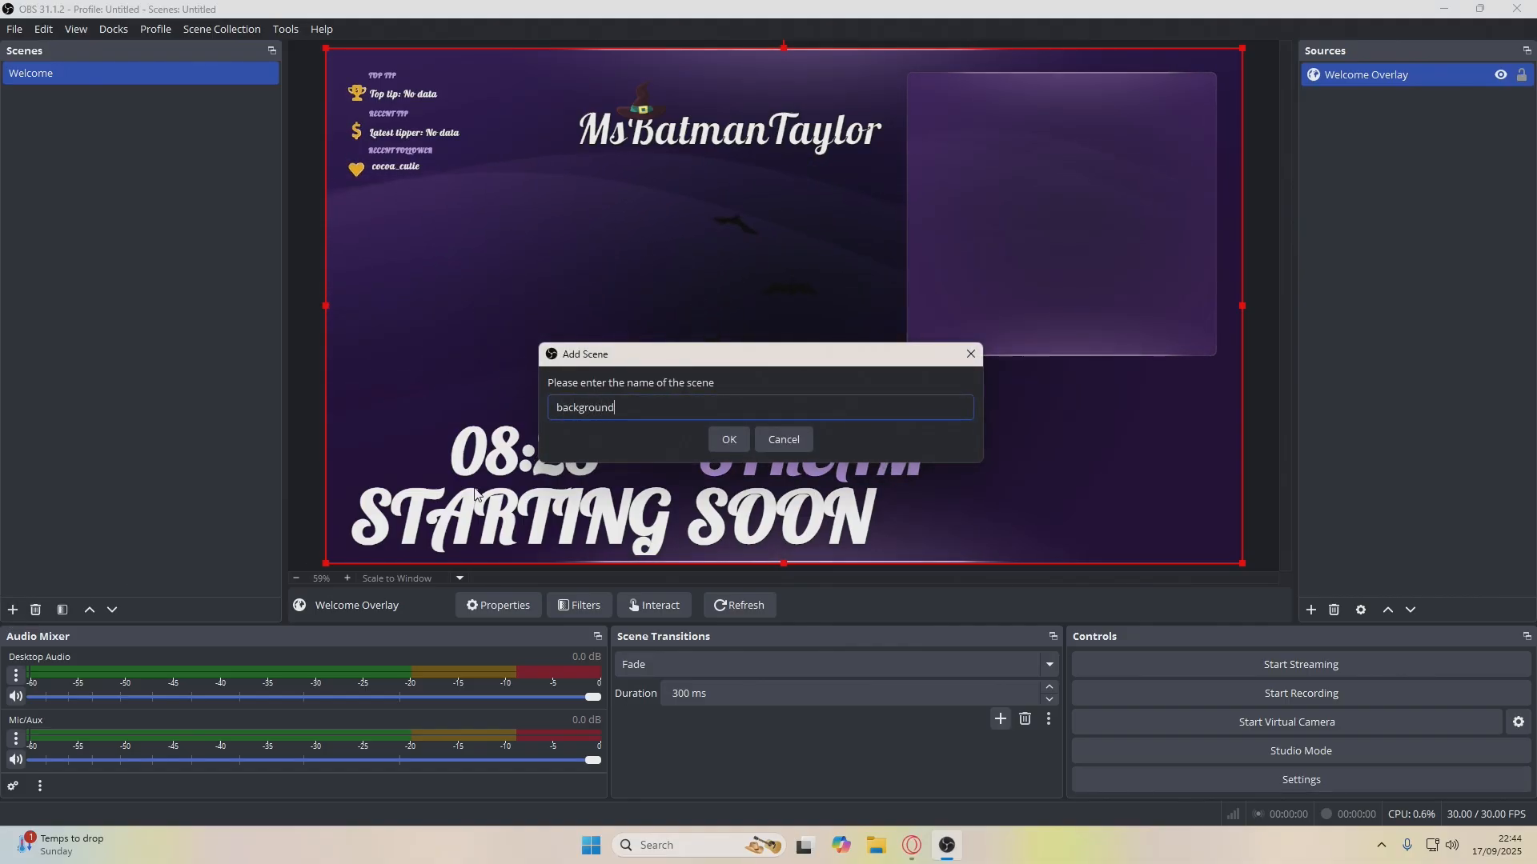
pyautogui.press('Return')
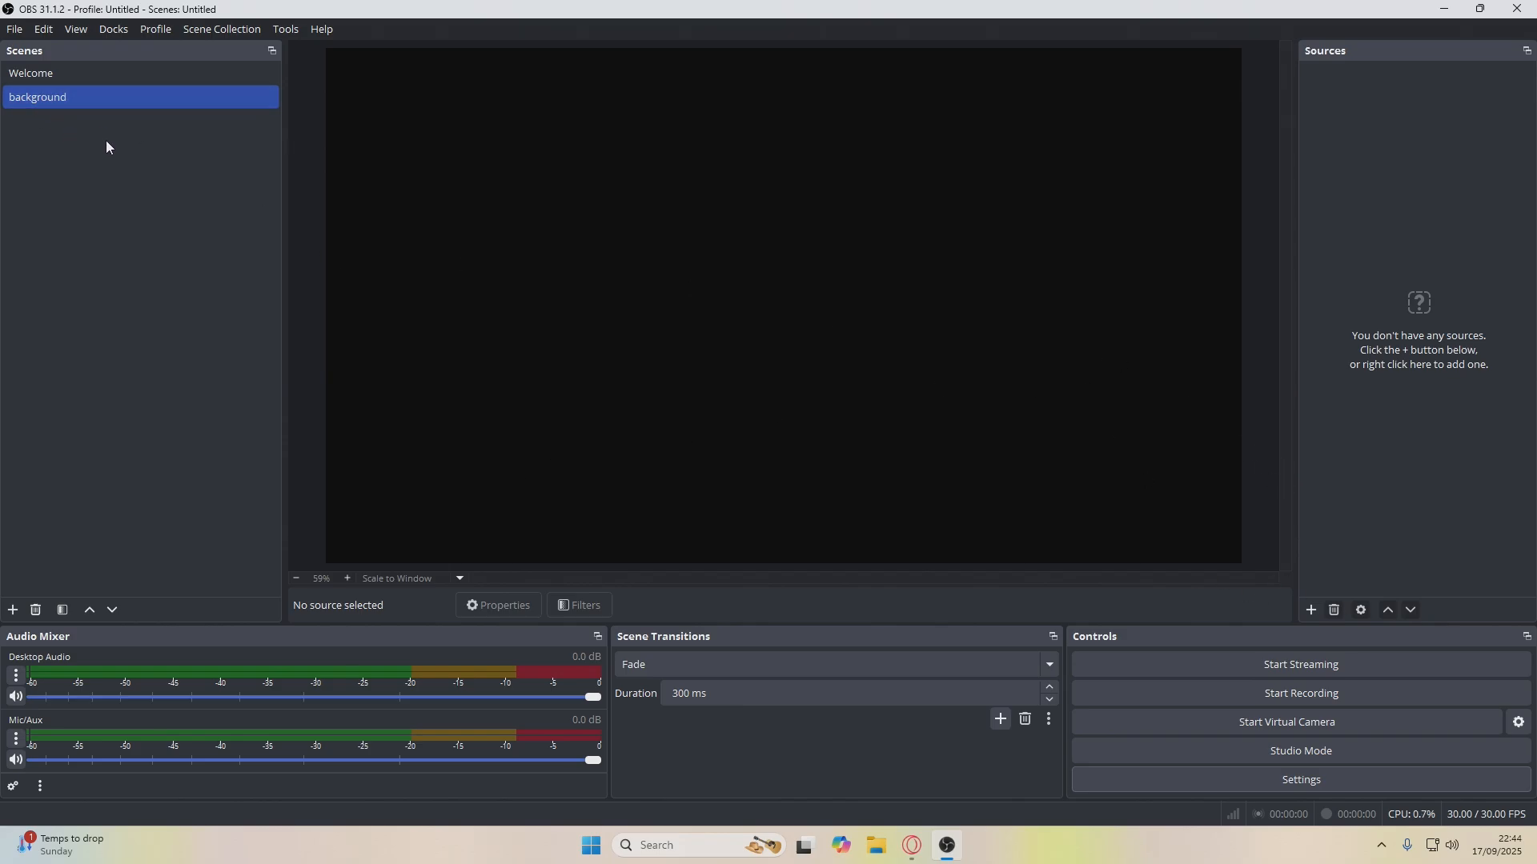
# Add a new Image source named "Background image" to the background scene
pyautogui.click(1313, 613)
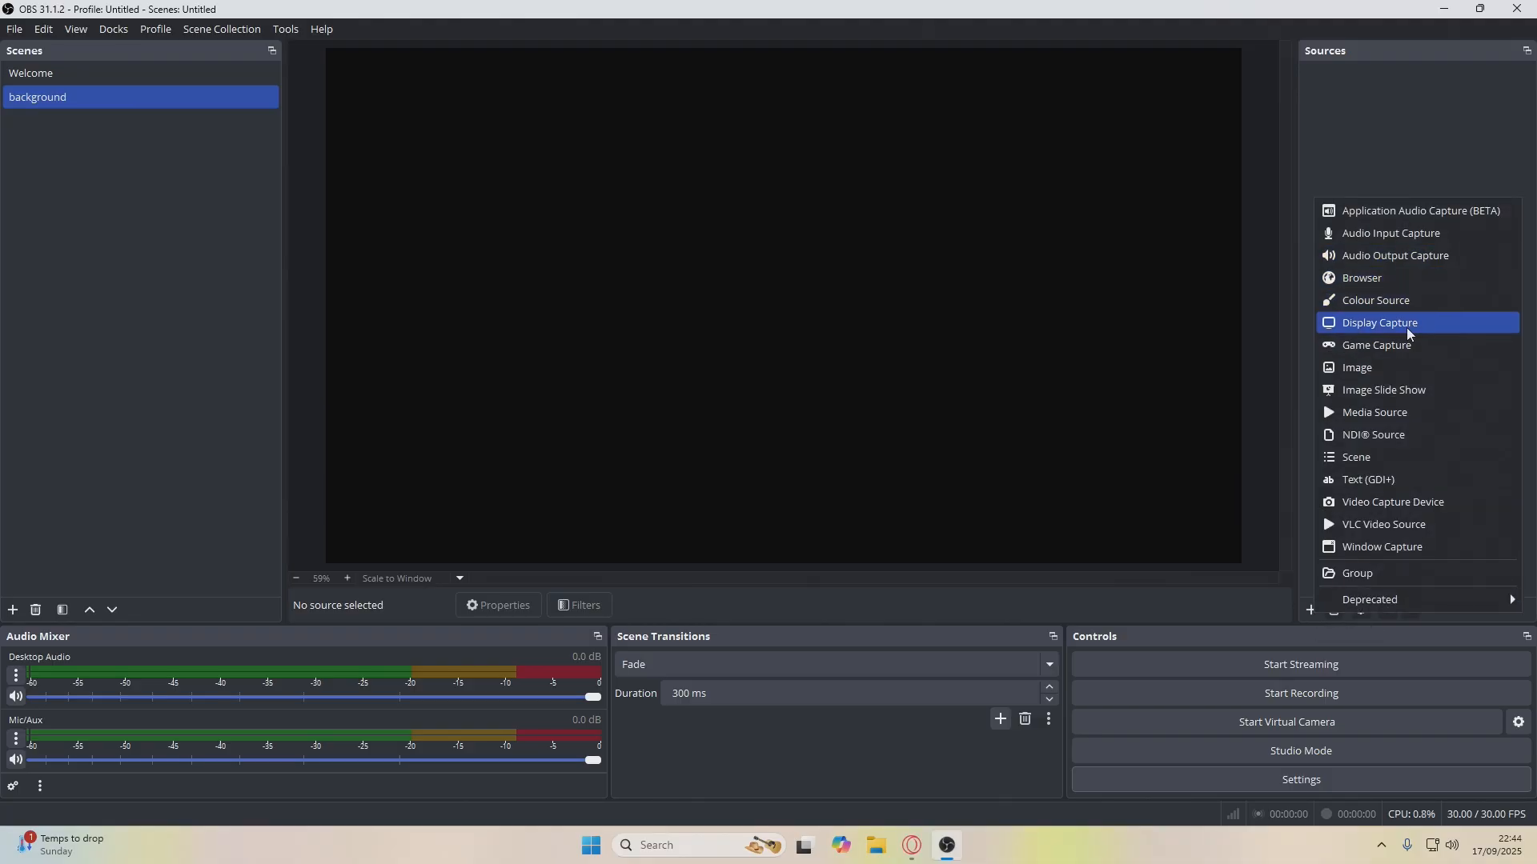
pyautogui.click(1366, 368)
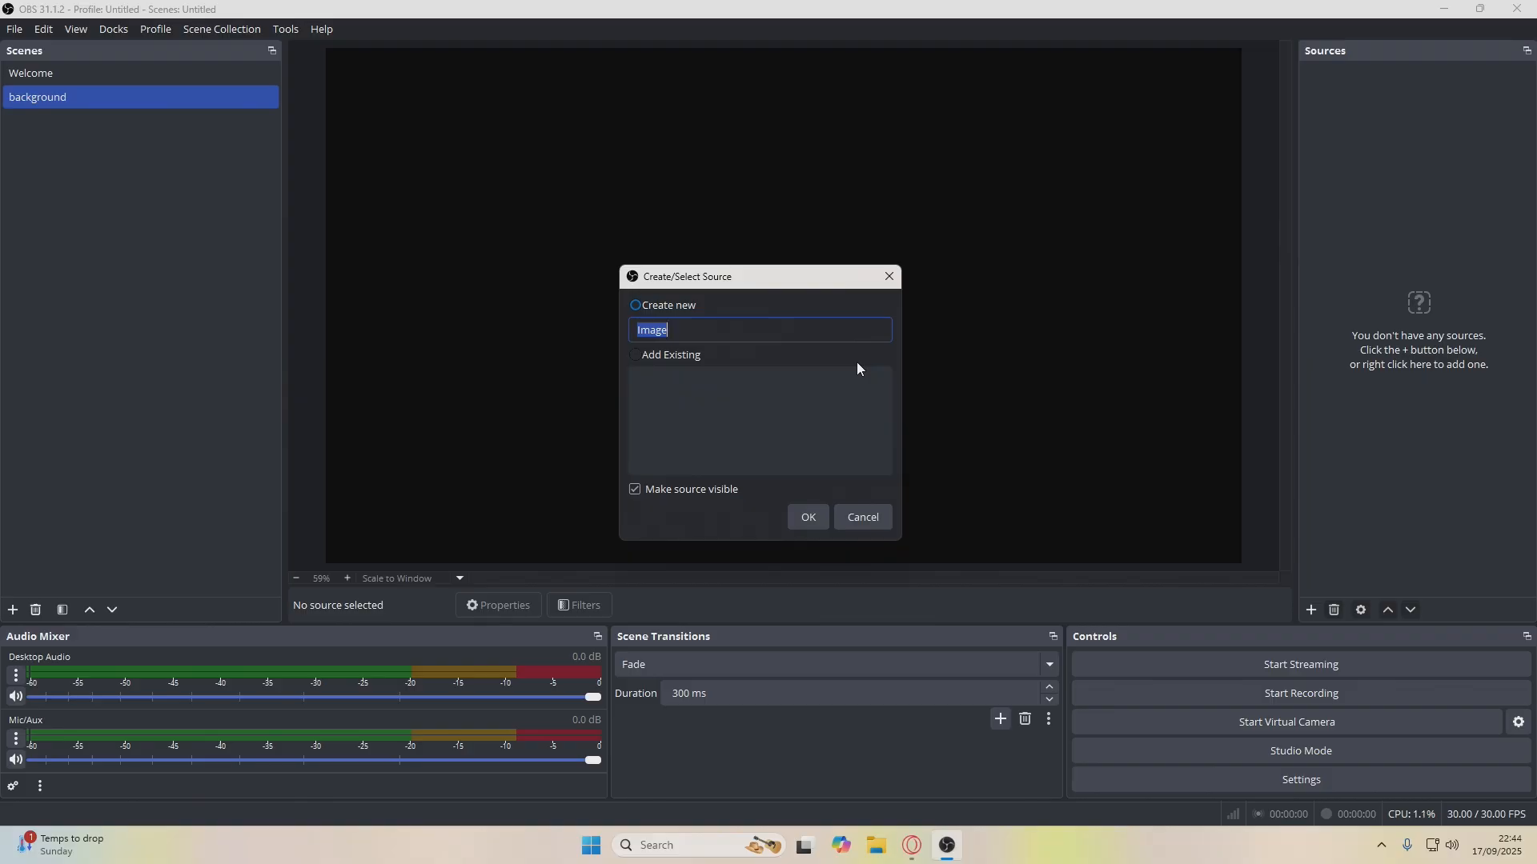
pyautogui.write('Backgrtound')
pyautogui.press('BackSpace')
pyautogui.press('BackSpace')
pyautogui.press('BackSpace')
pyautogui.press('BackSpace')
pyautogui.press('BackSpace')
pyautogui.write('ound image')
pyautogui.press('Return')
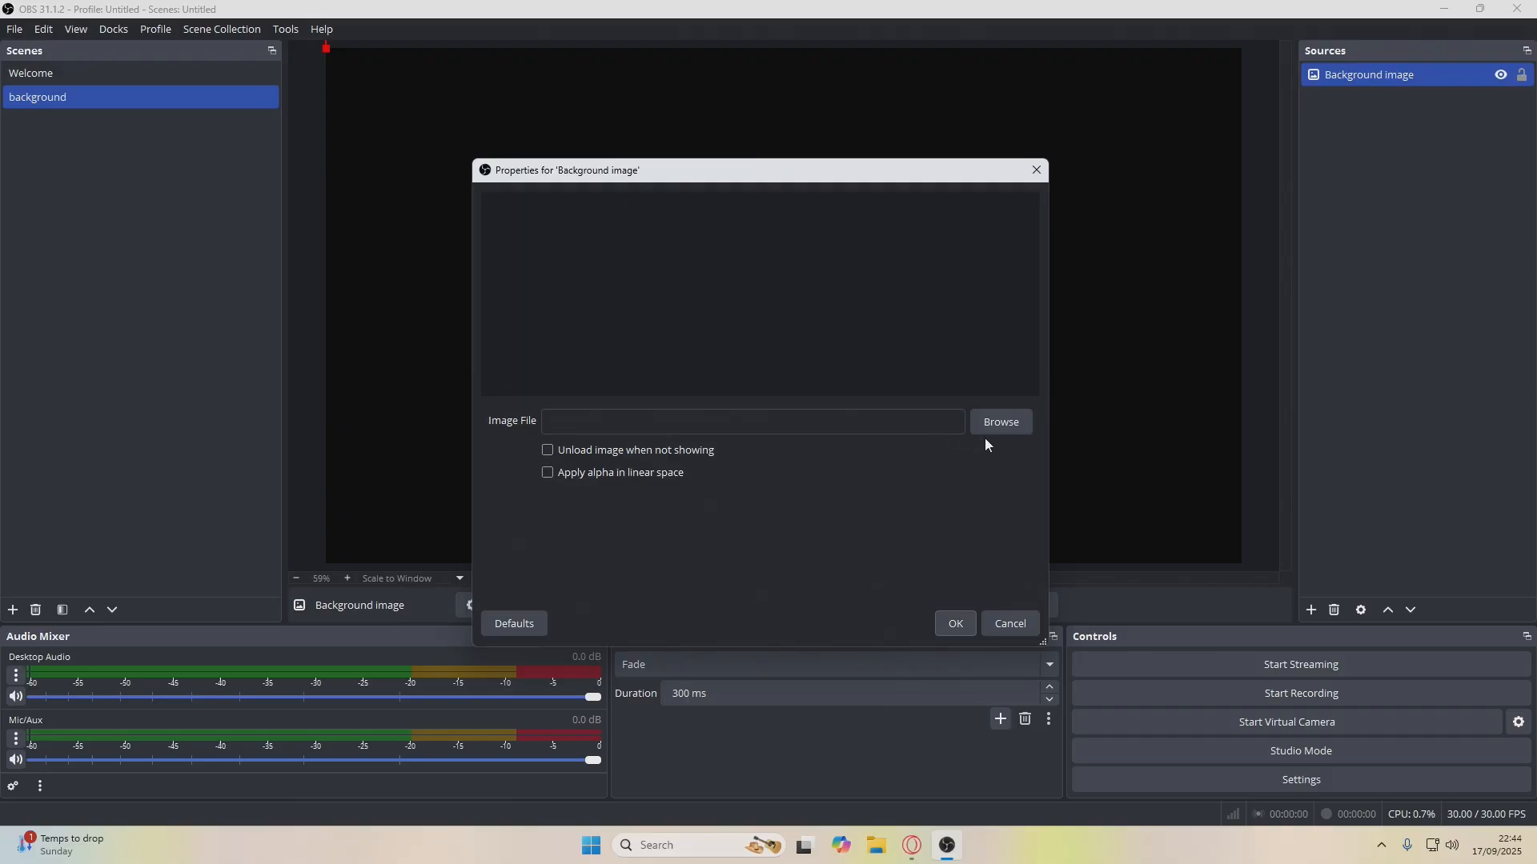
# Load "Moonlit Gothic Arch in Misty Forest" from the Downloads folder as the image file of the Background image source
pyautogui.click(1001, 422)
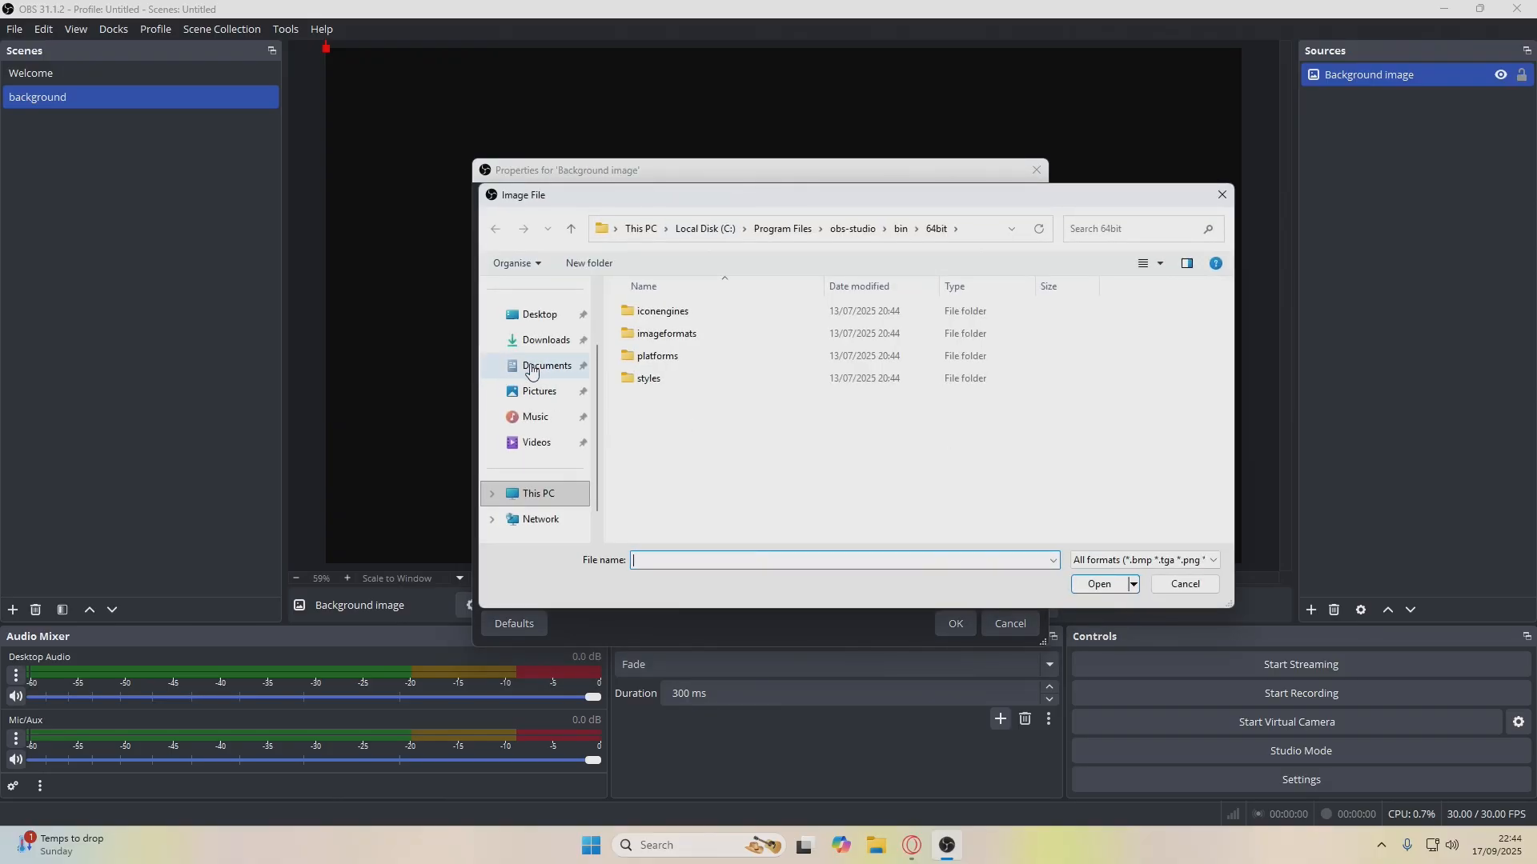
pyautogui.click(544, 342)
pyautogui.click(680, 334)
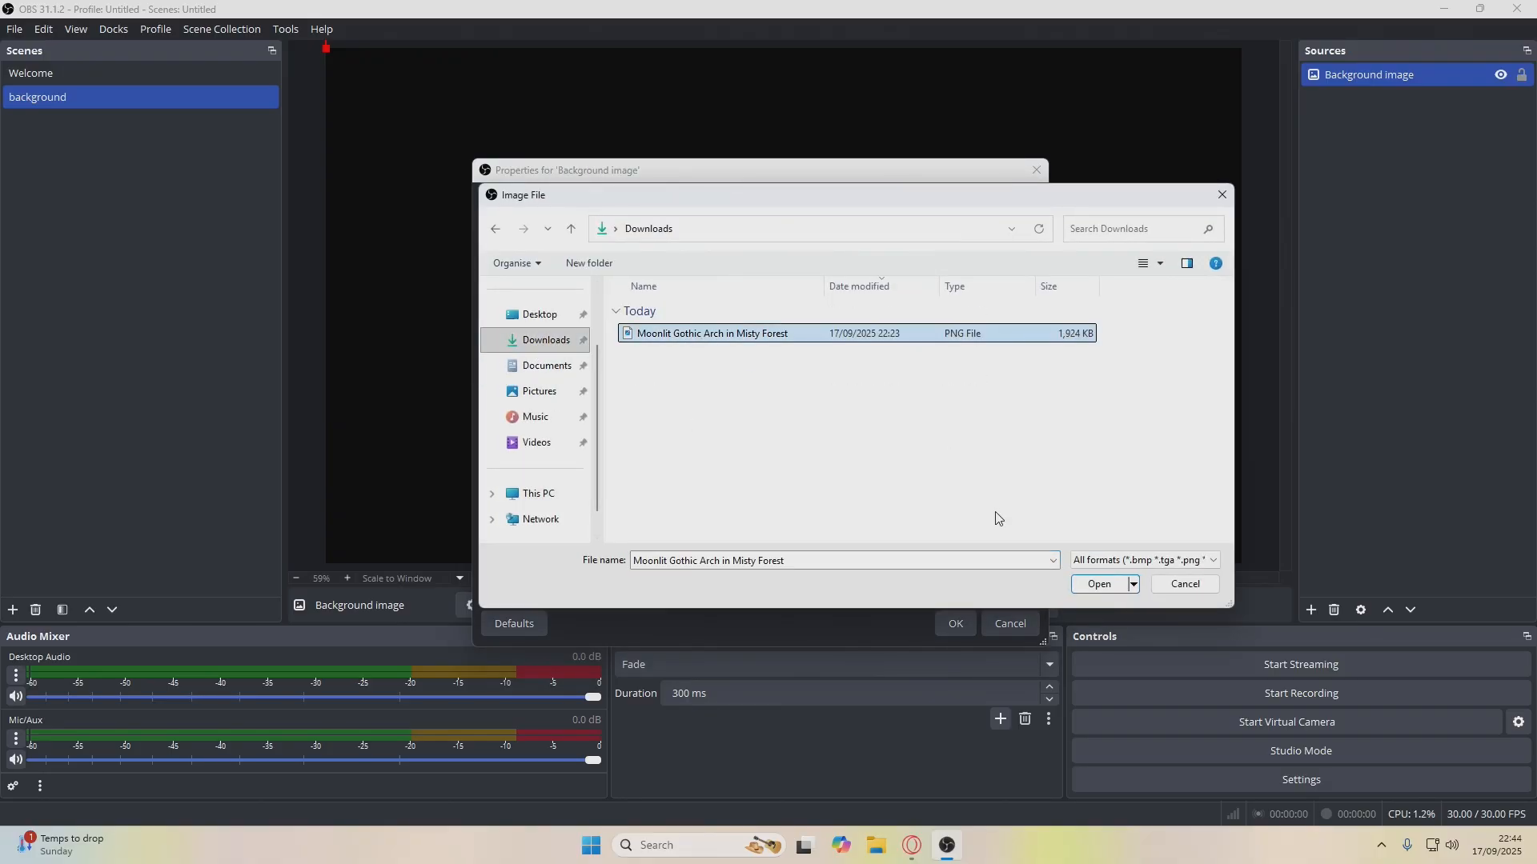
pyautogui.click(1099, 584)
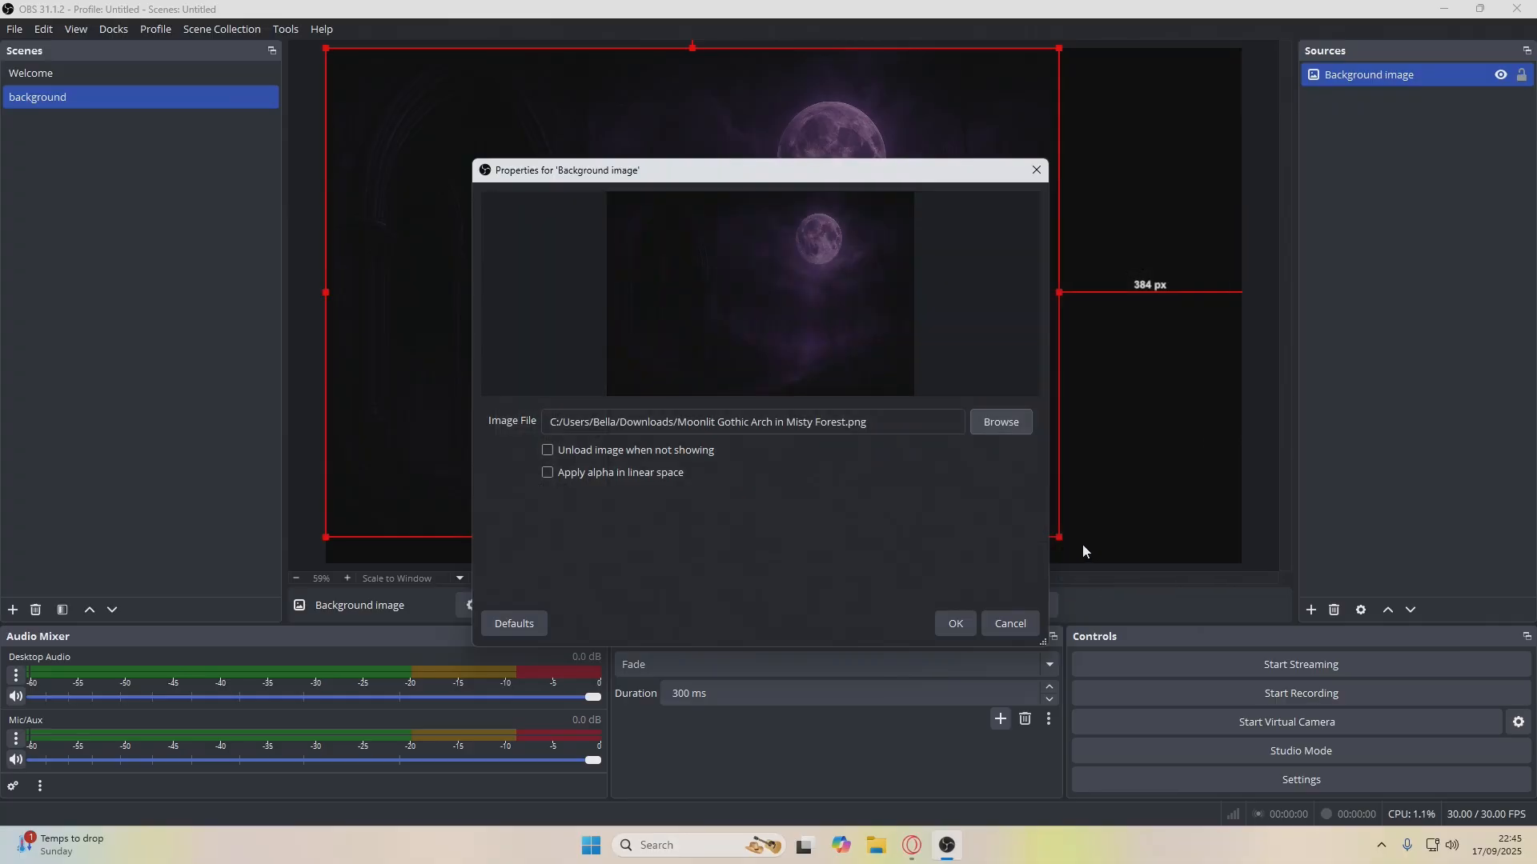
pyautogui.click(955, 623)
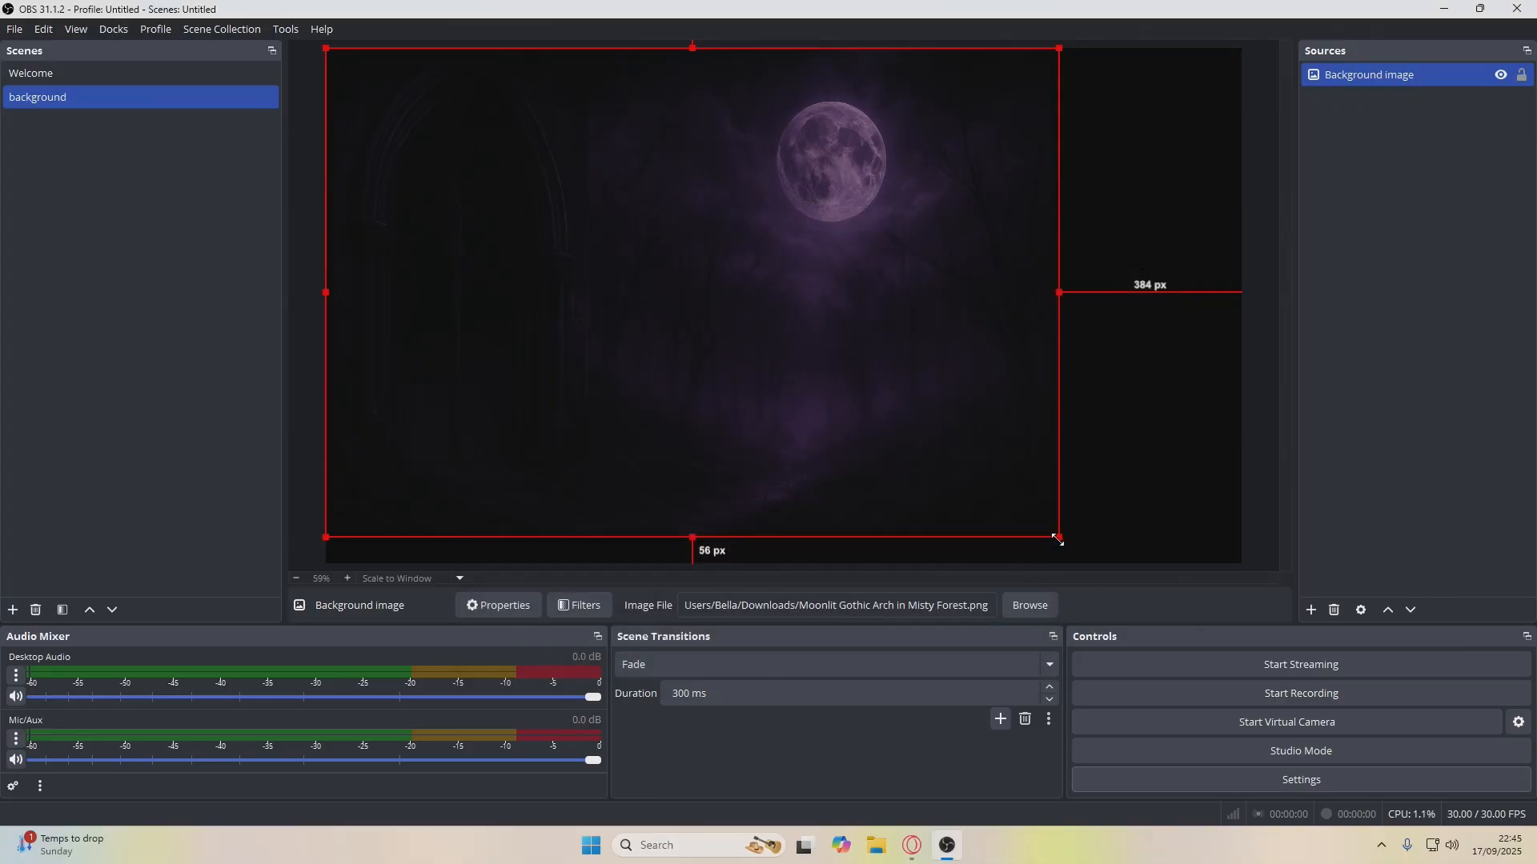
# Enlarge the background image to the full canvas width, shift it upward to centre it vertically, and deselect it
pyautogui.moveTo(1059, 537); pyautogui.dragTo(1238, 590)
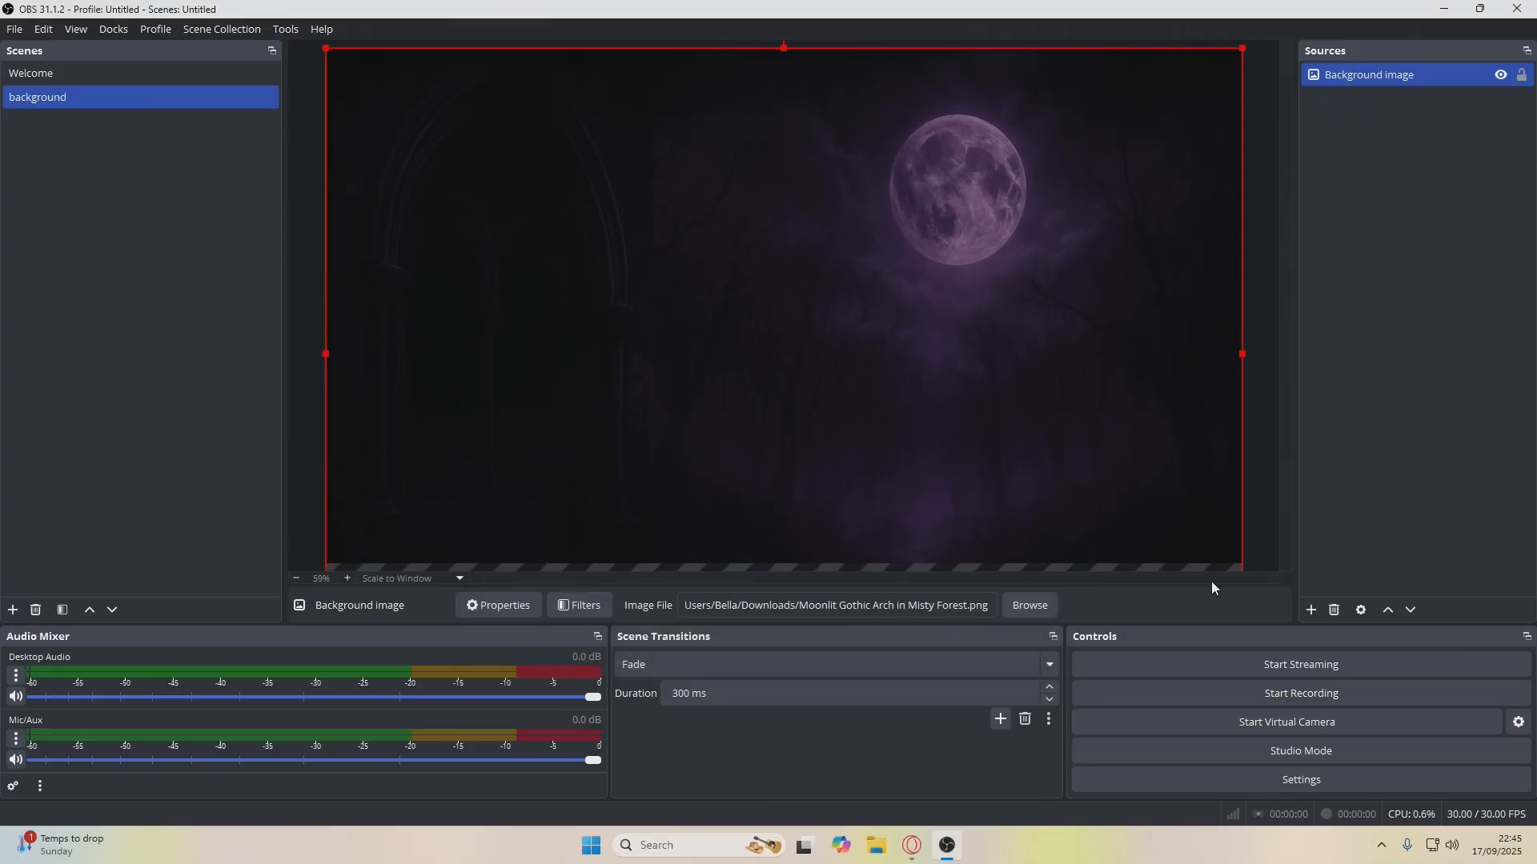
pyautogui.moveTo(1053, 470); pyautogui.dragTo(1058, 422)
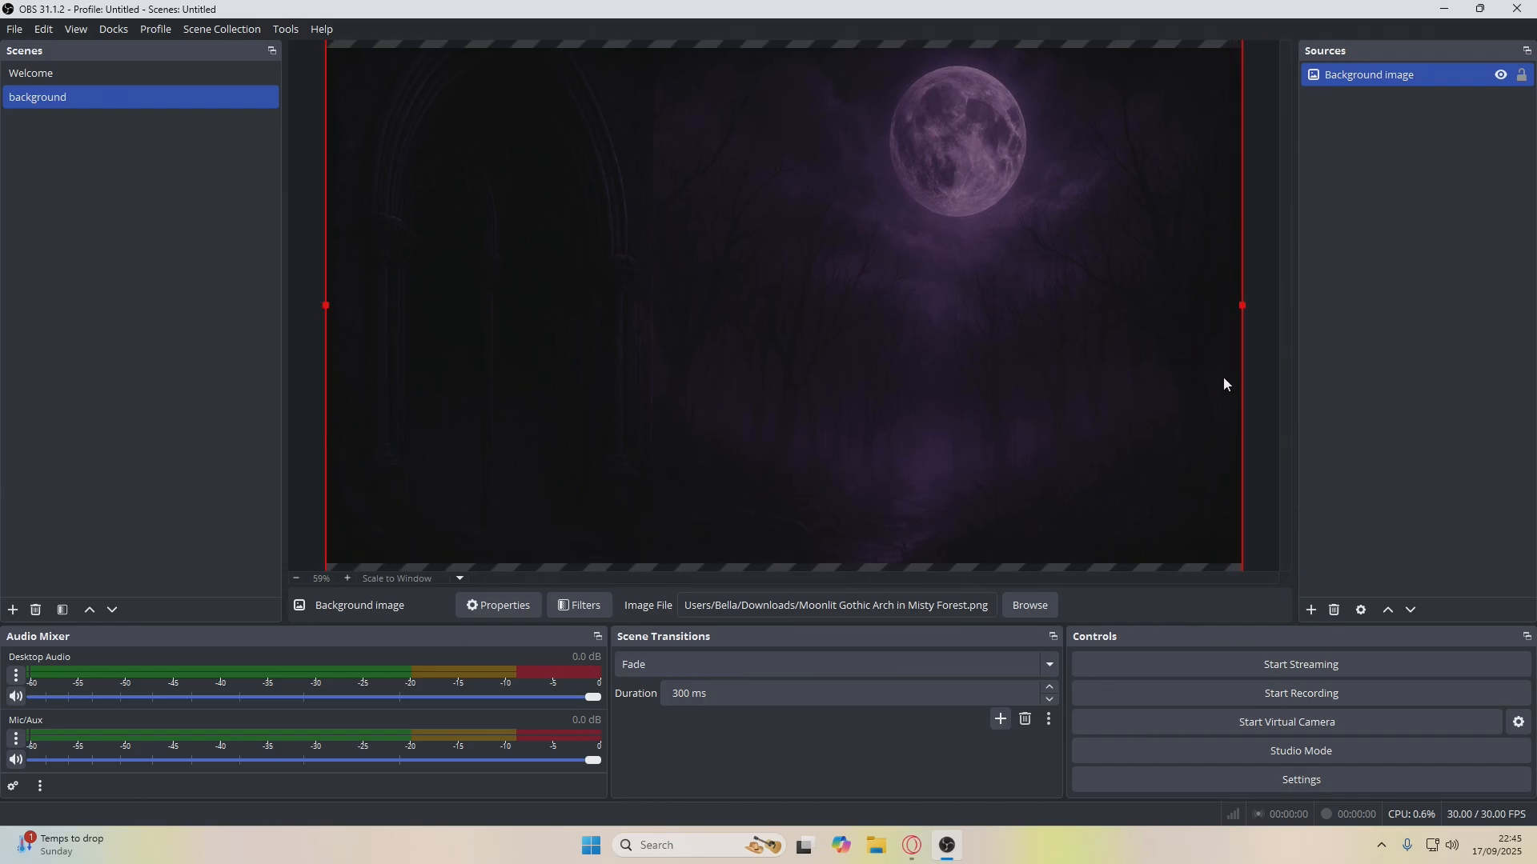
pyautogui.click(1258, 402)
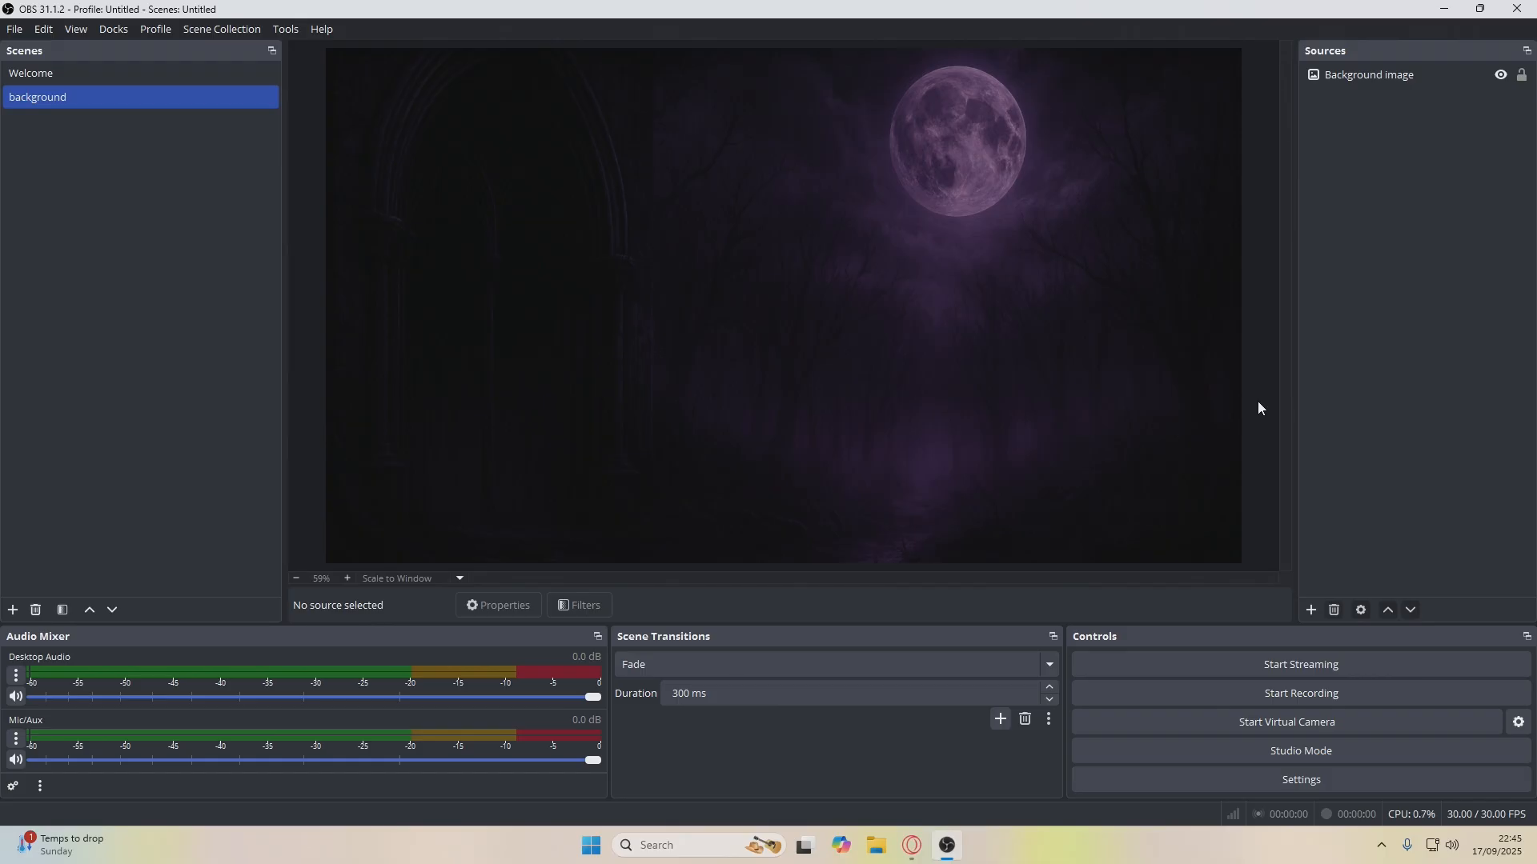
# View the Welcome scene's overlay for comparison and return to the background scene
pyautogui.click(102, 74)
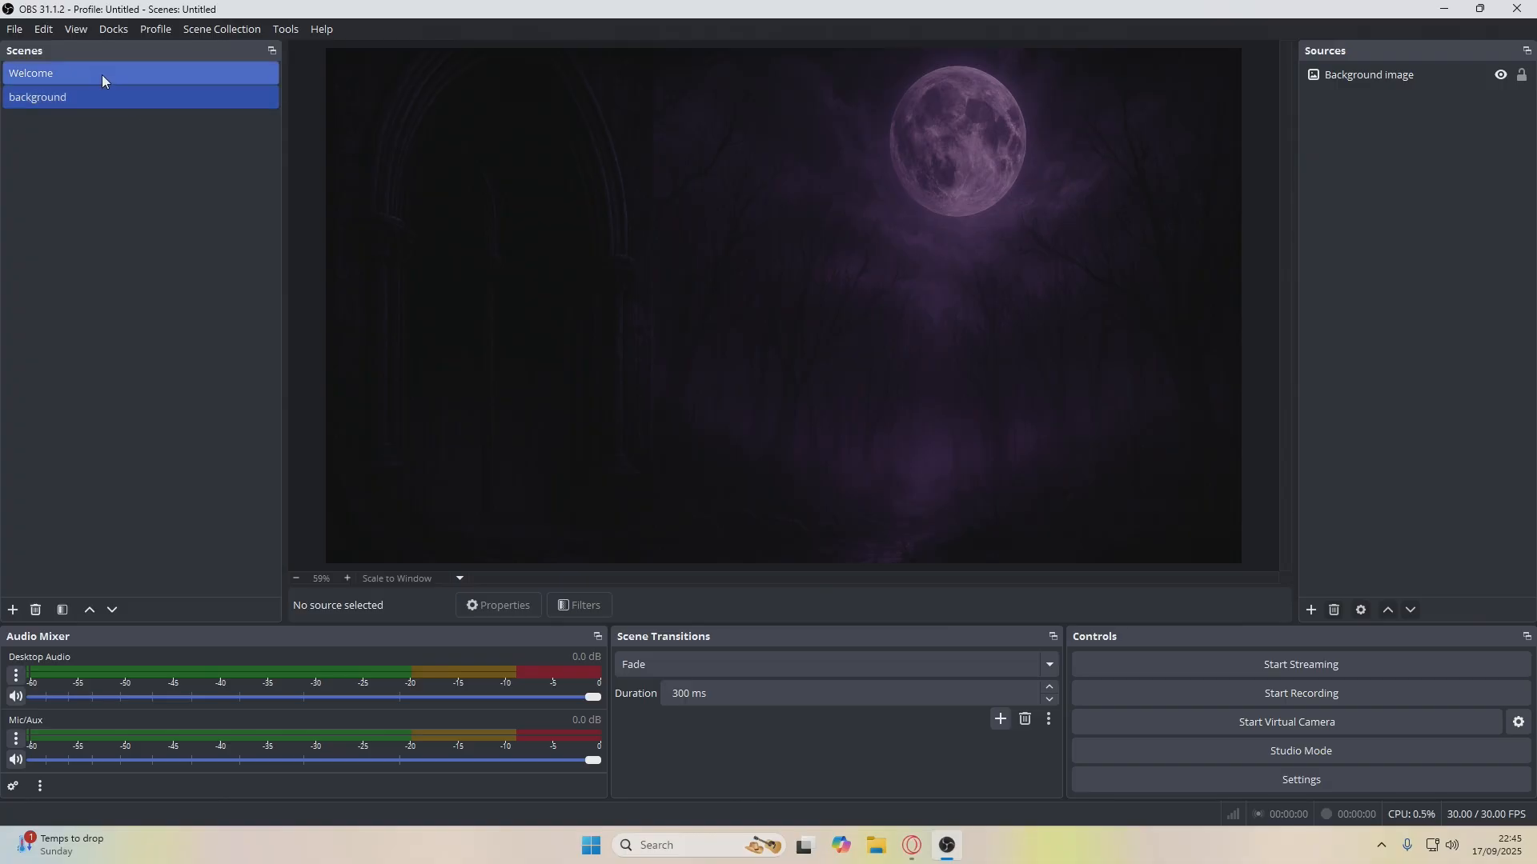
pyautogui.press('Down')
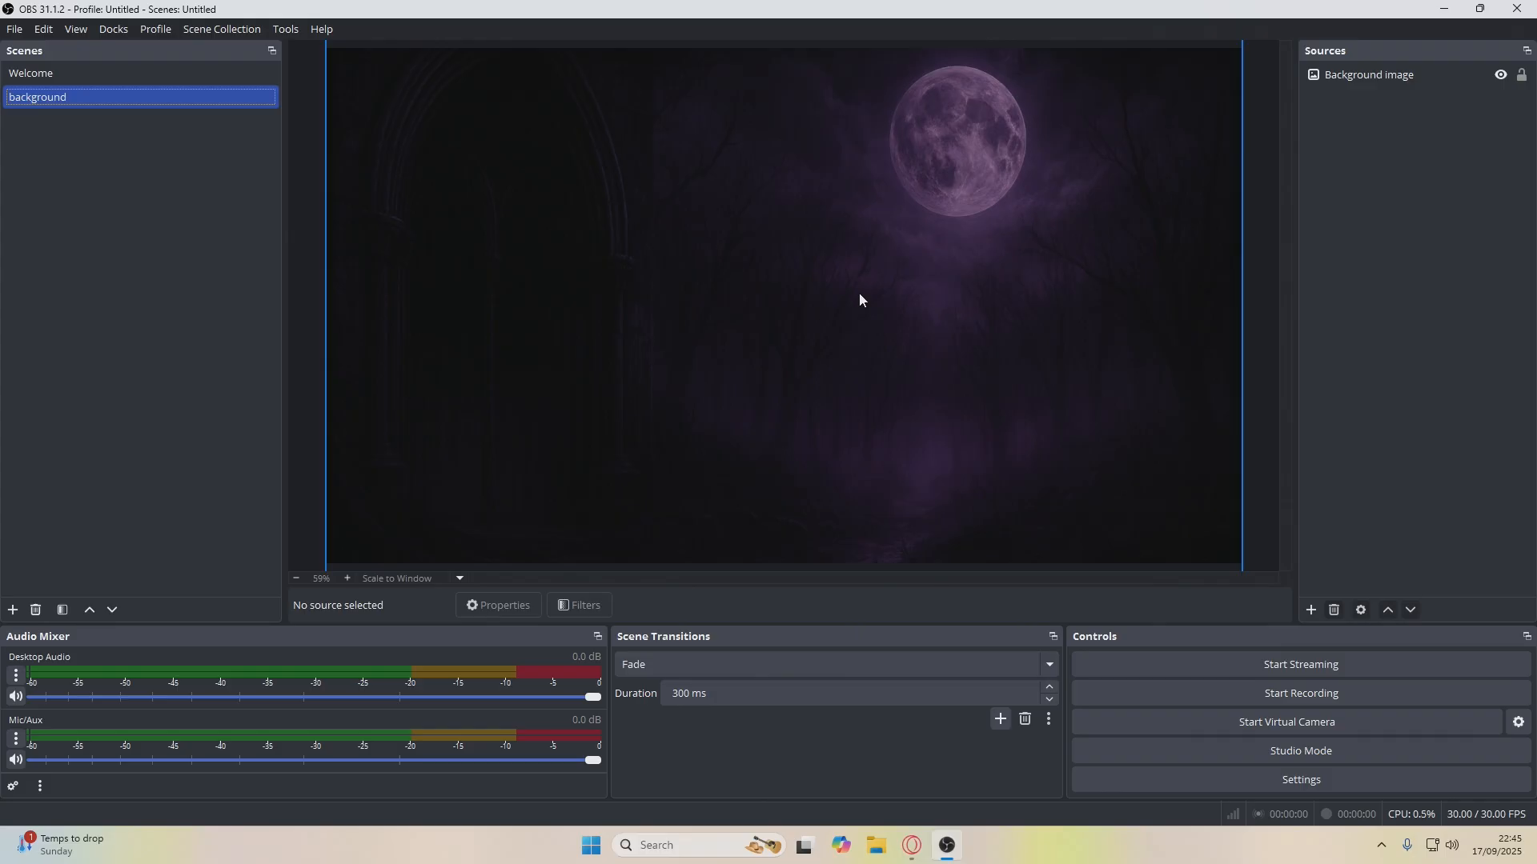
pyautogui.click(99, 76)
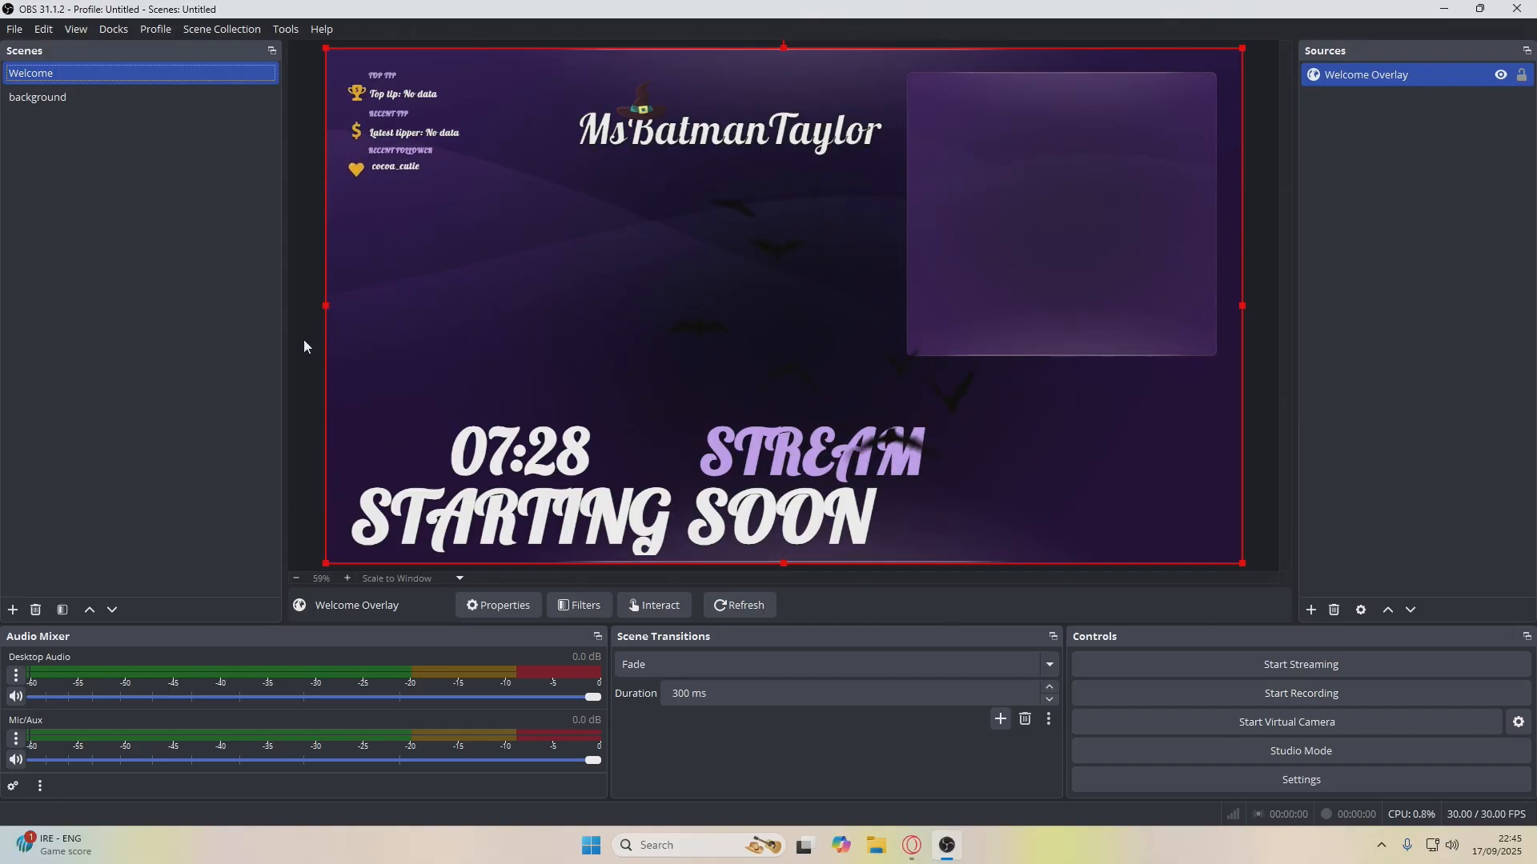
pyautogui.click(80, 98)
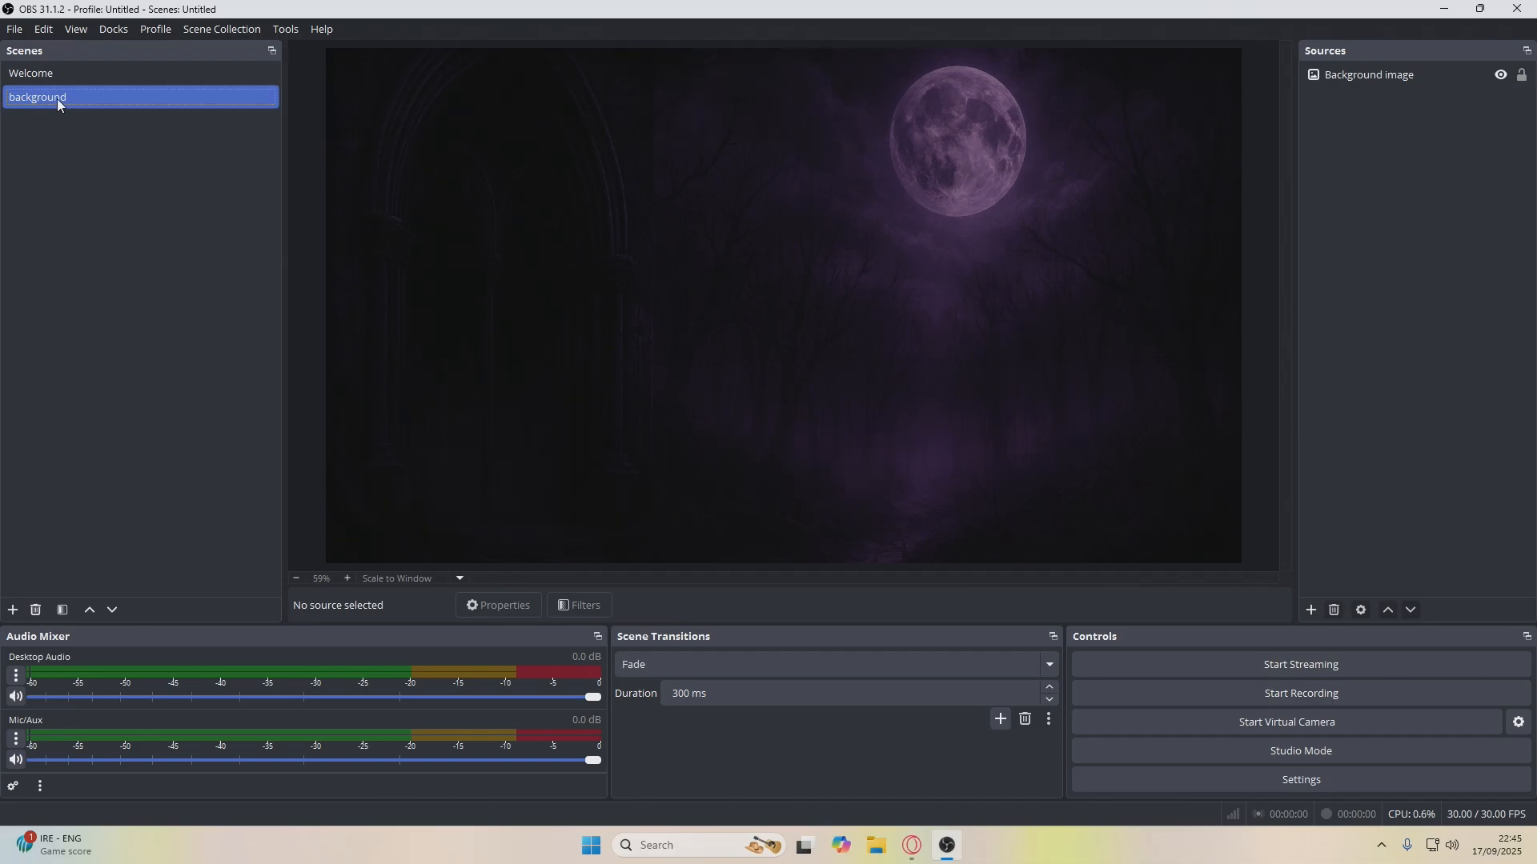
# Rename the background scene to "Background" with a capital B
pyautogui.rightClick(21, 93)
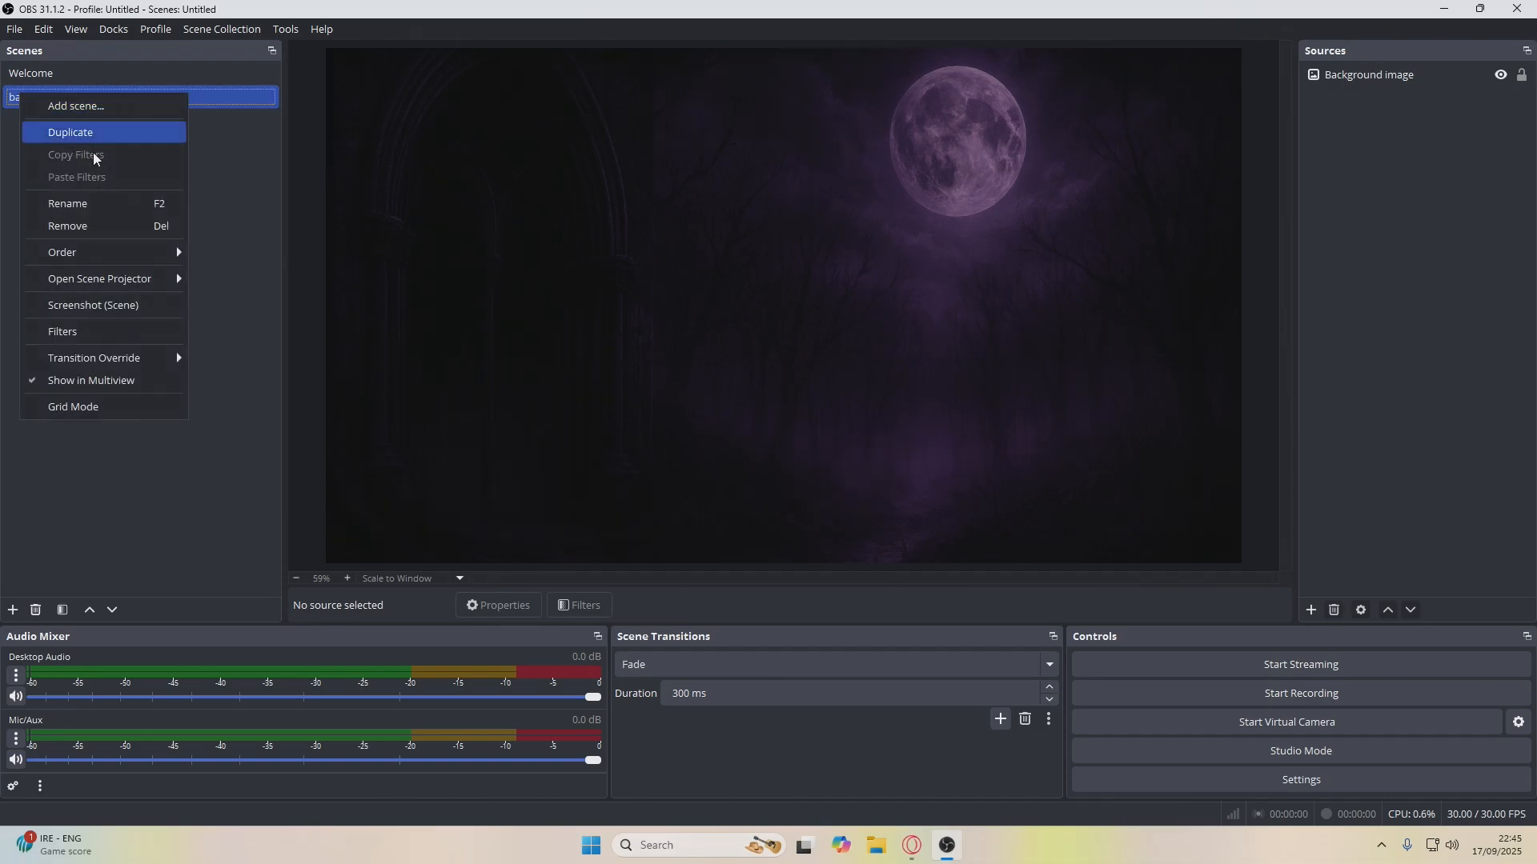
pyautogui.click(94, 210)
pyautogui.click(17, 95)
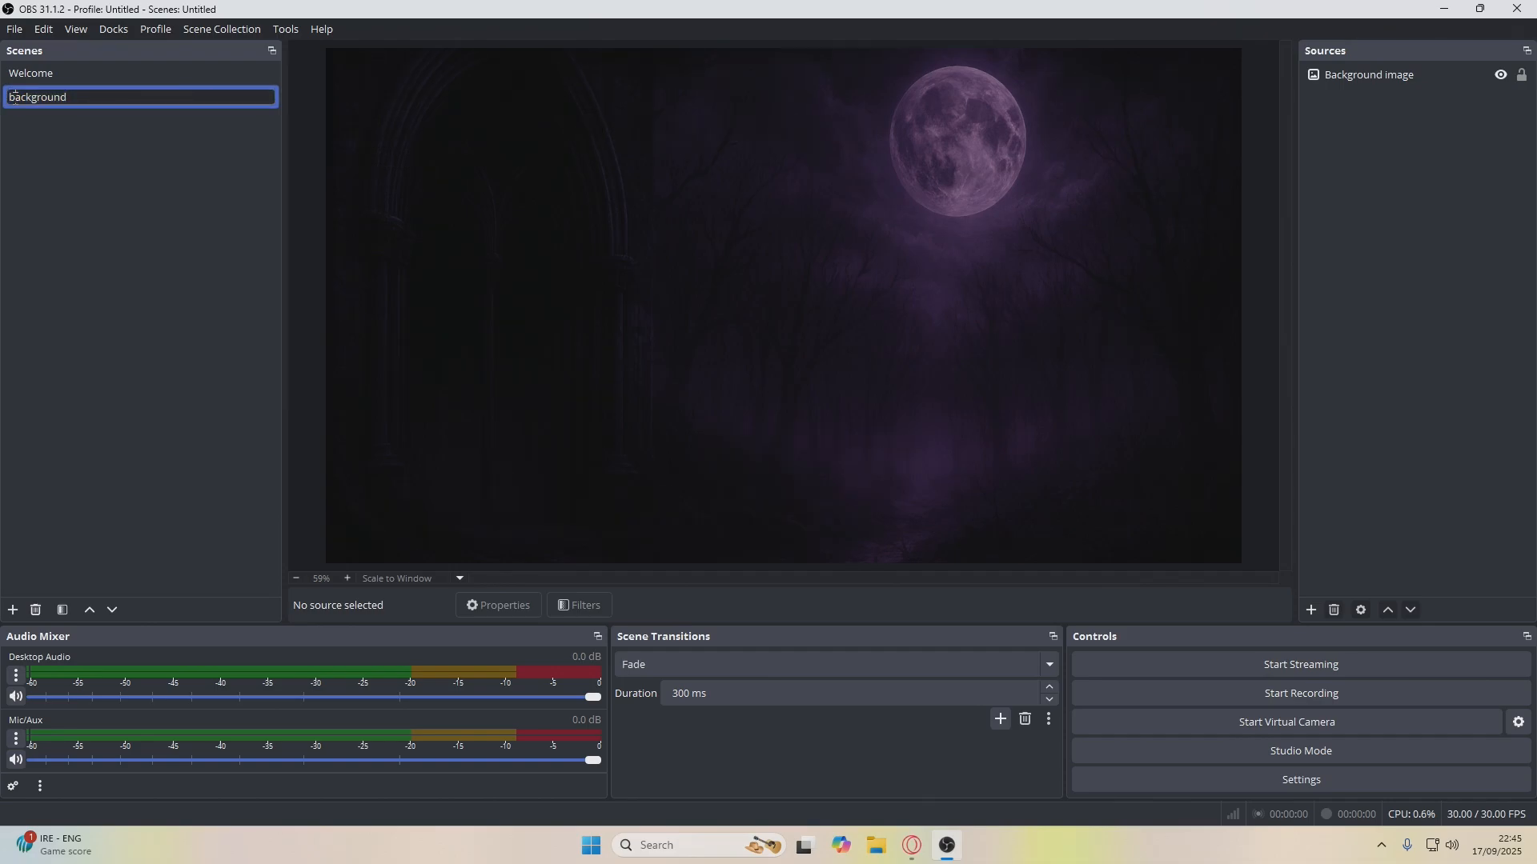
pyautogui.press('BackSpace')
pyautogui.write('B')
pyautogui.press('Return')
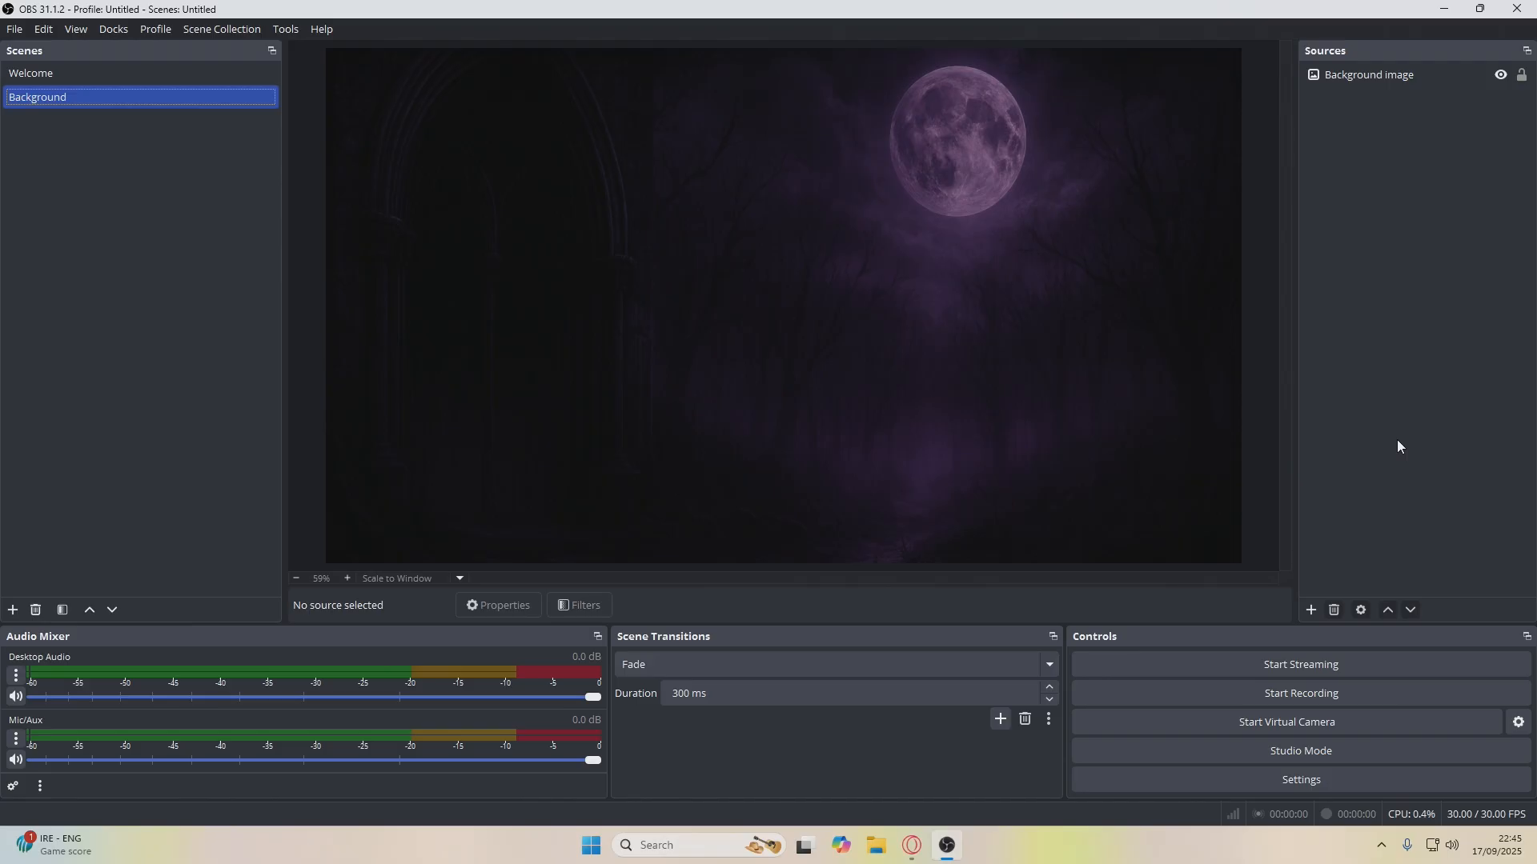
# Add a new Audio Input Capture source named "Microphone" to the Background scene
pyautogui.click(41, 71)
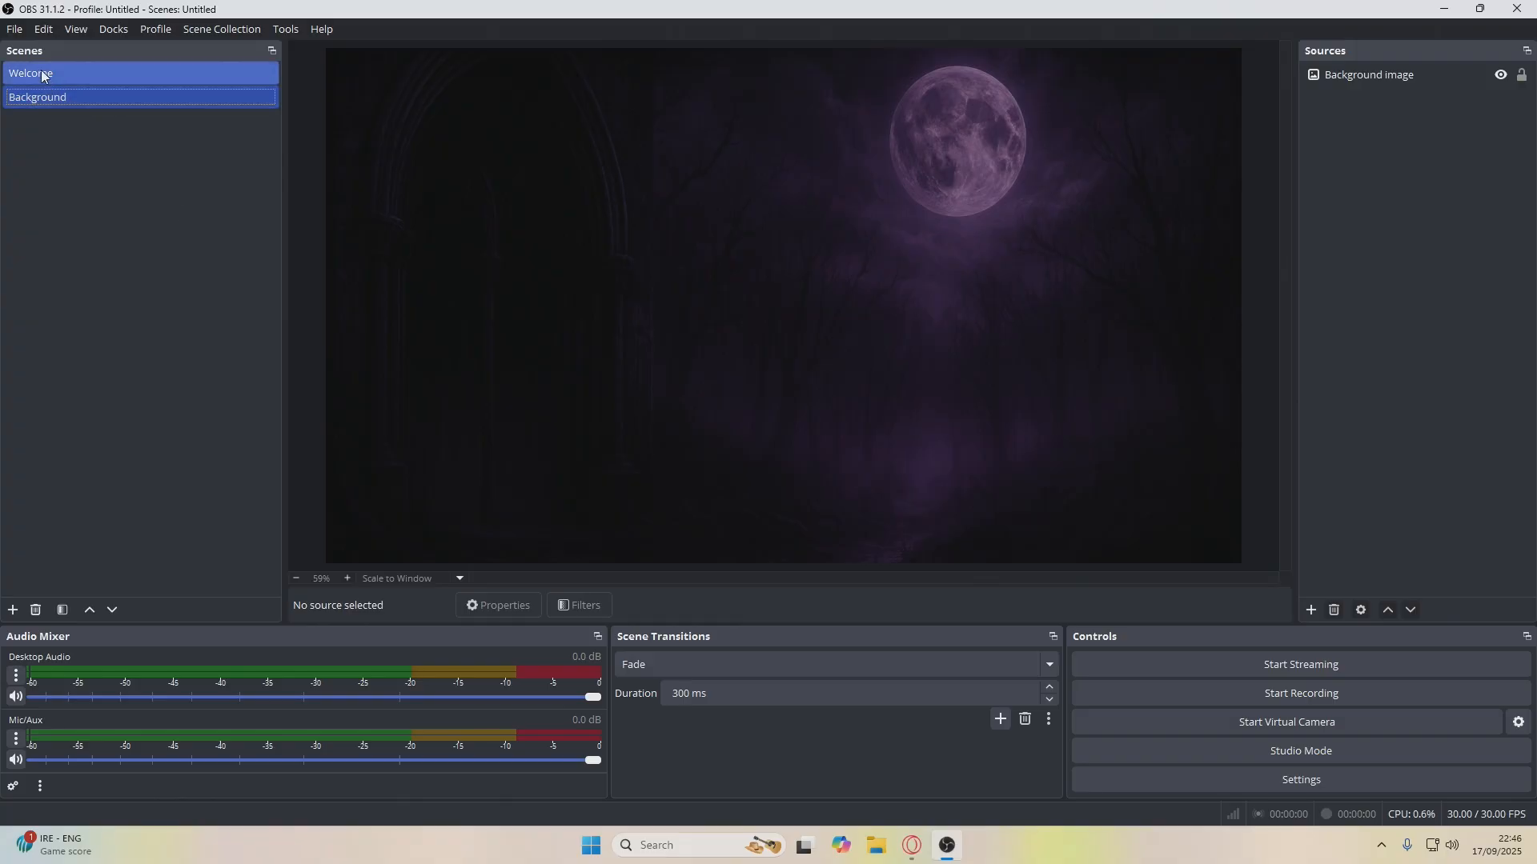
pyautogui.click(86, 98)
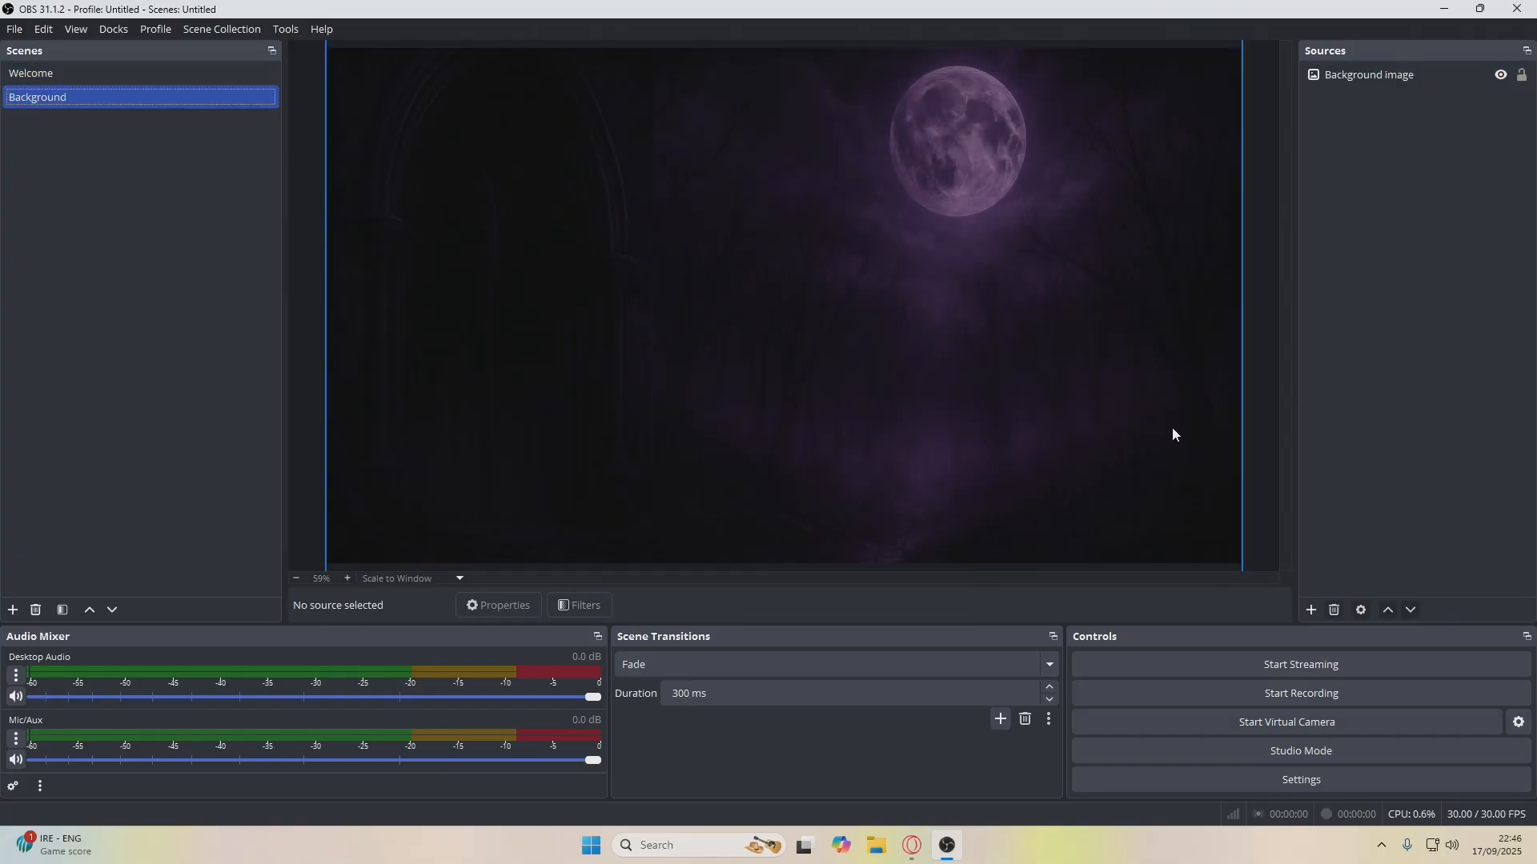
pyautogui.click(1310, 611)
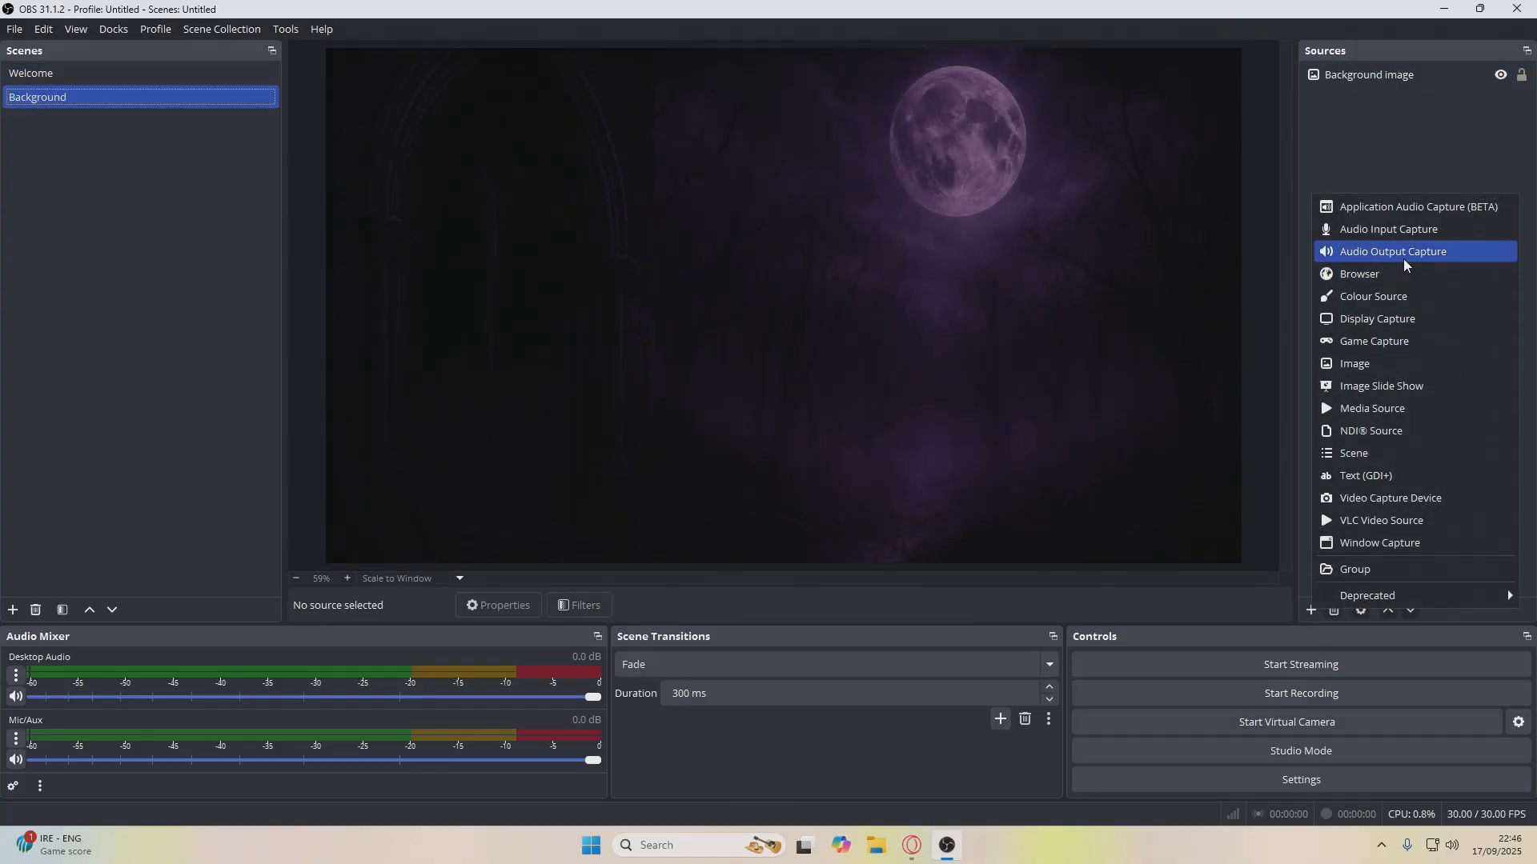
pyautogui.click(1413, 236)
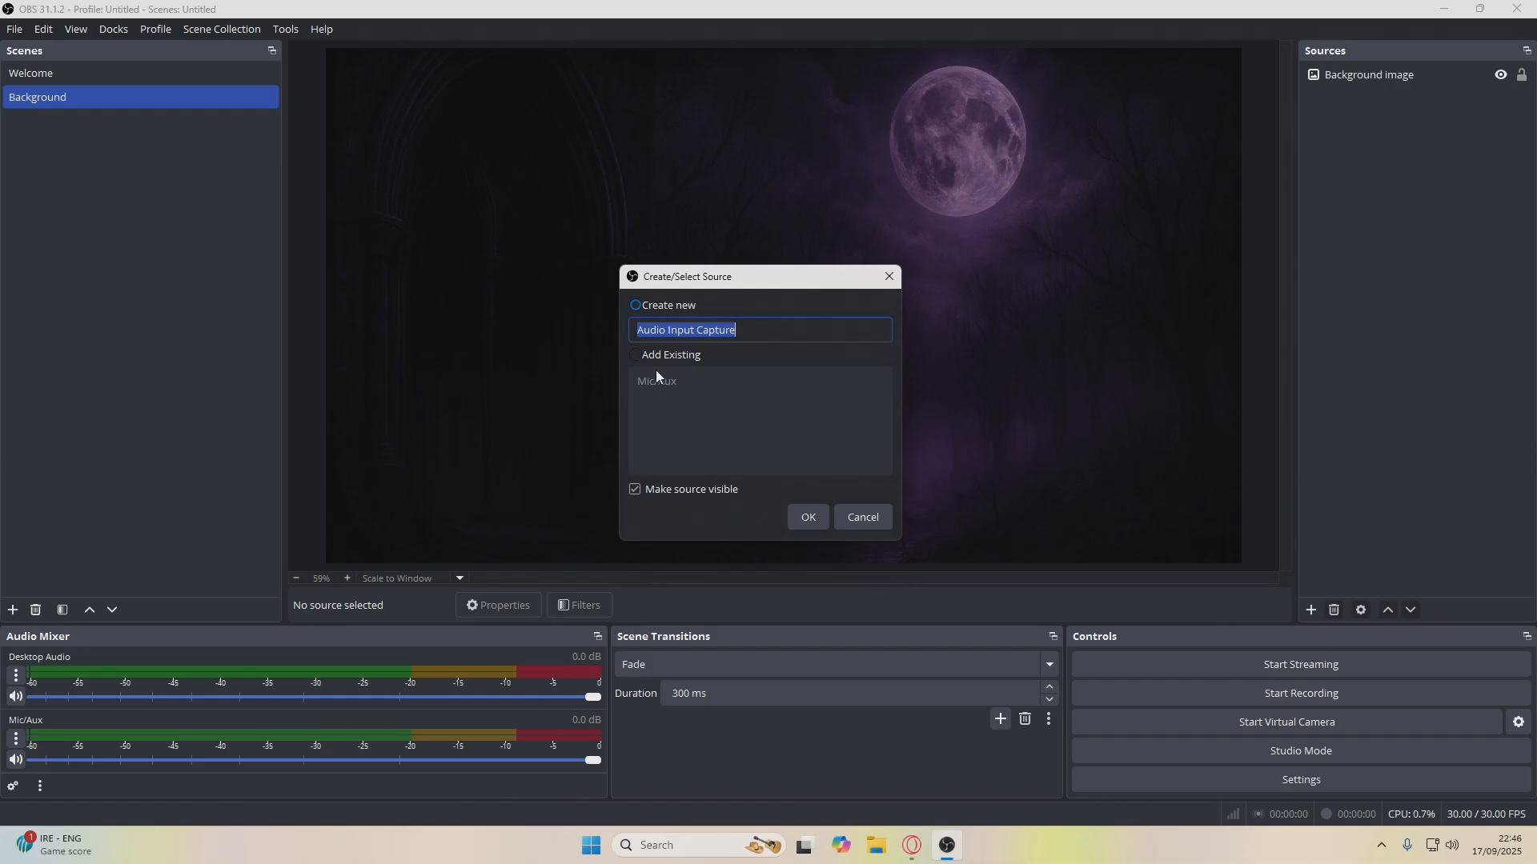
pyautogui.write('Microphone')
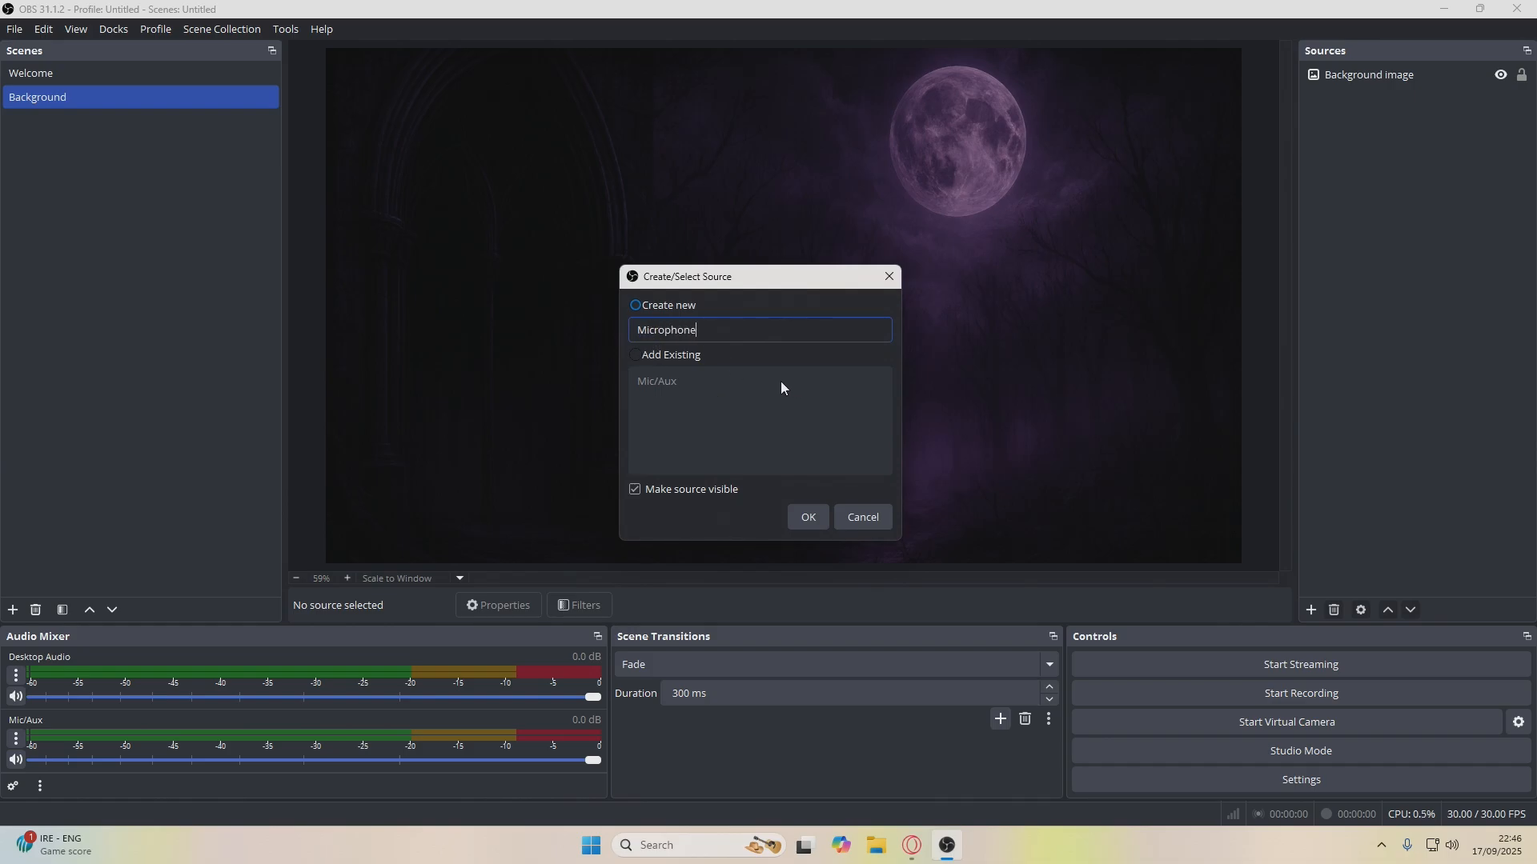
pyautogui.press('Return')
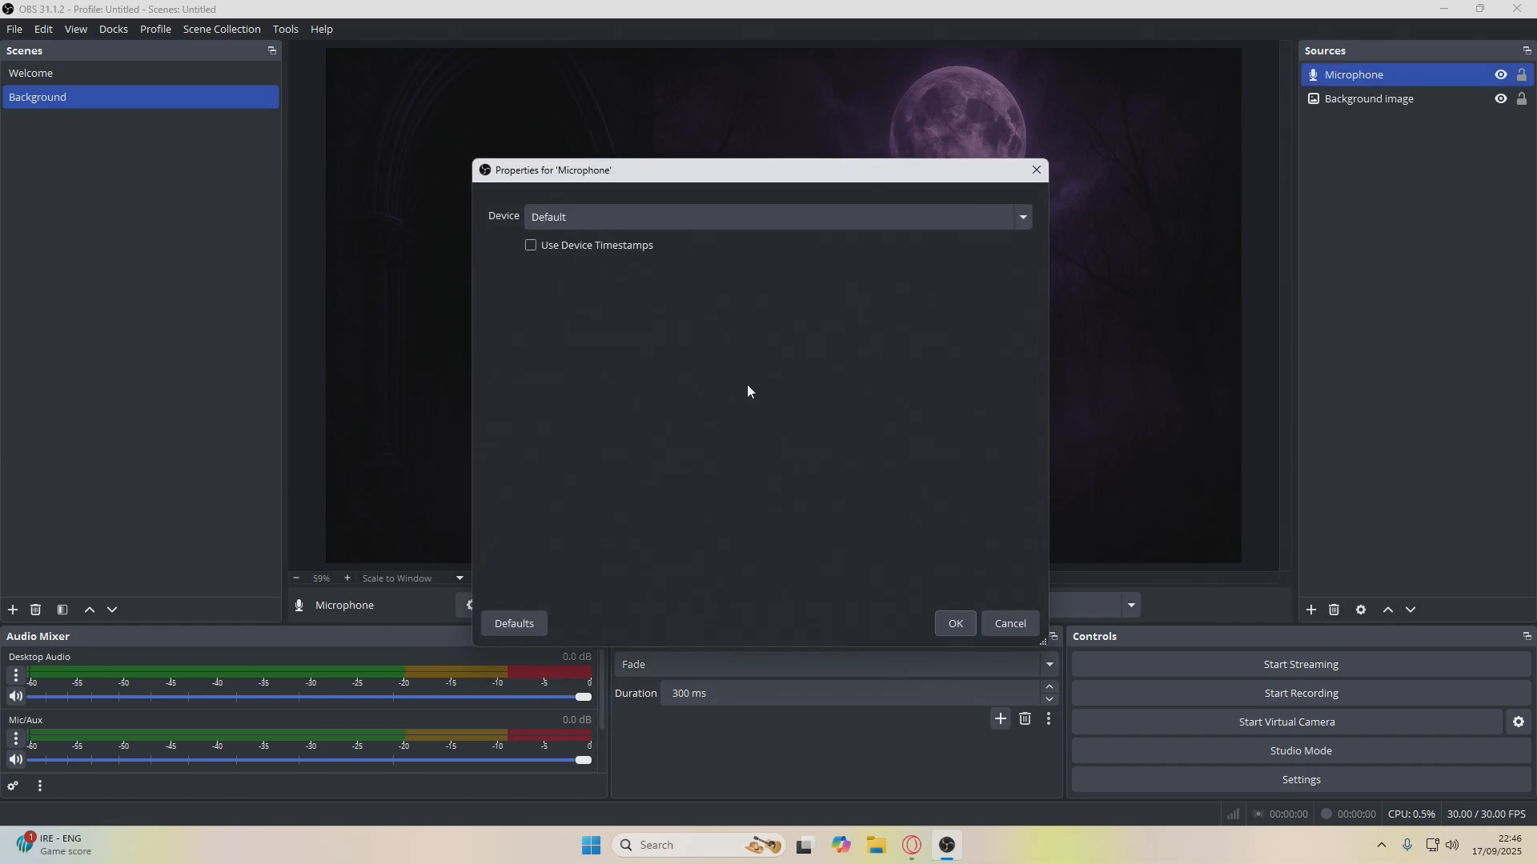
pyautogui.click(1024, 217)
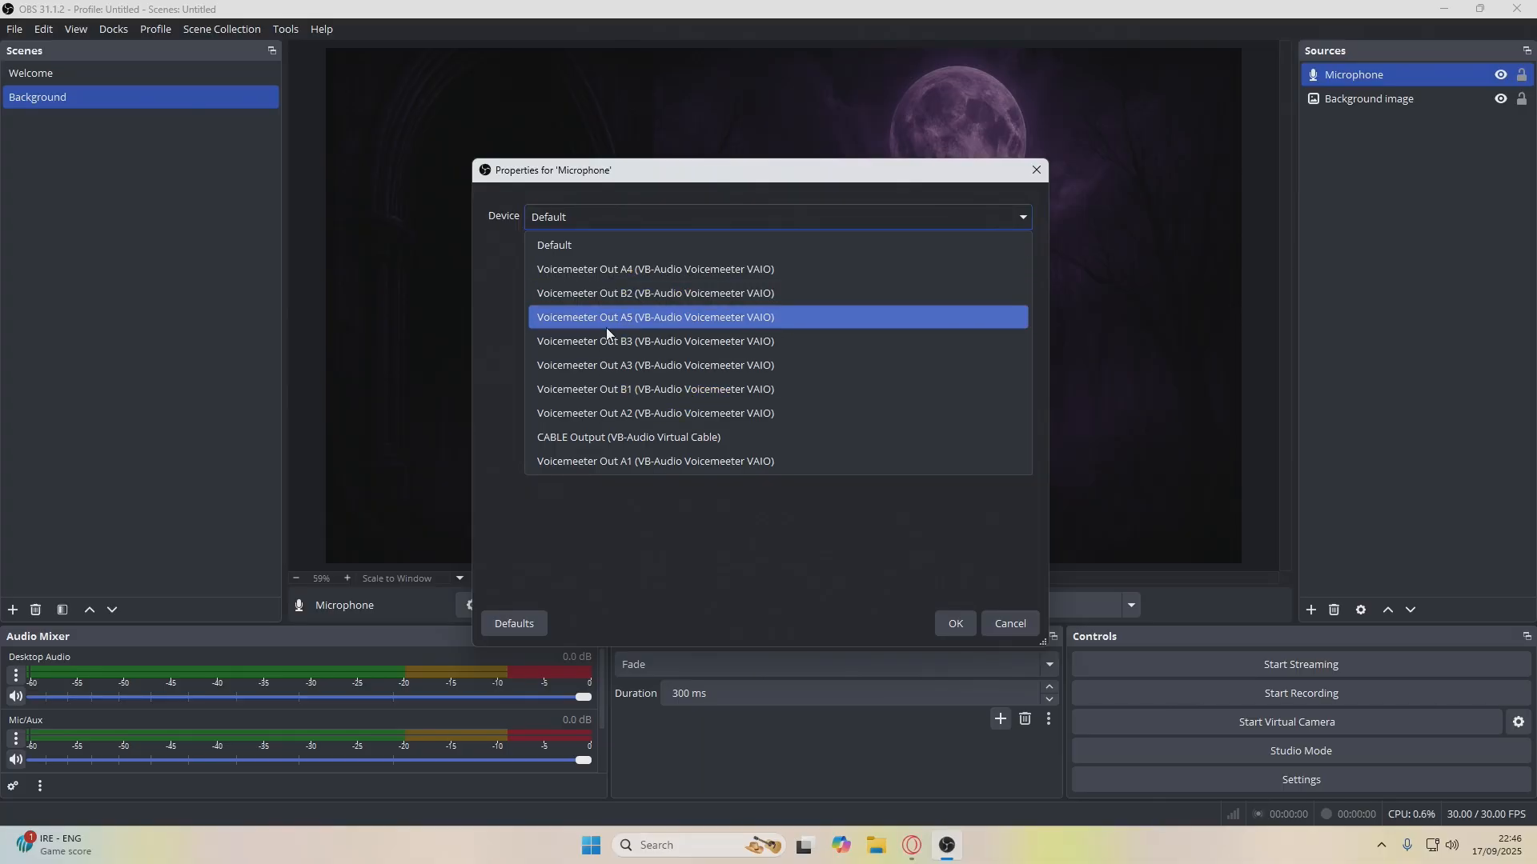
pyautogui.click(567, 273)
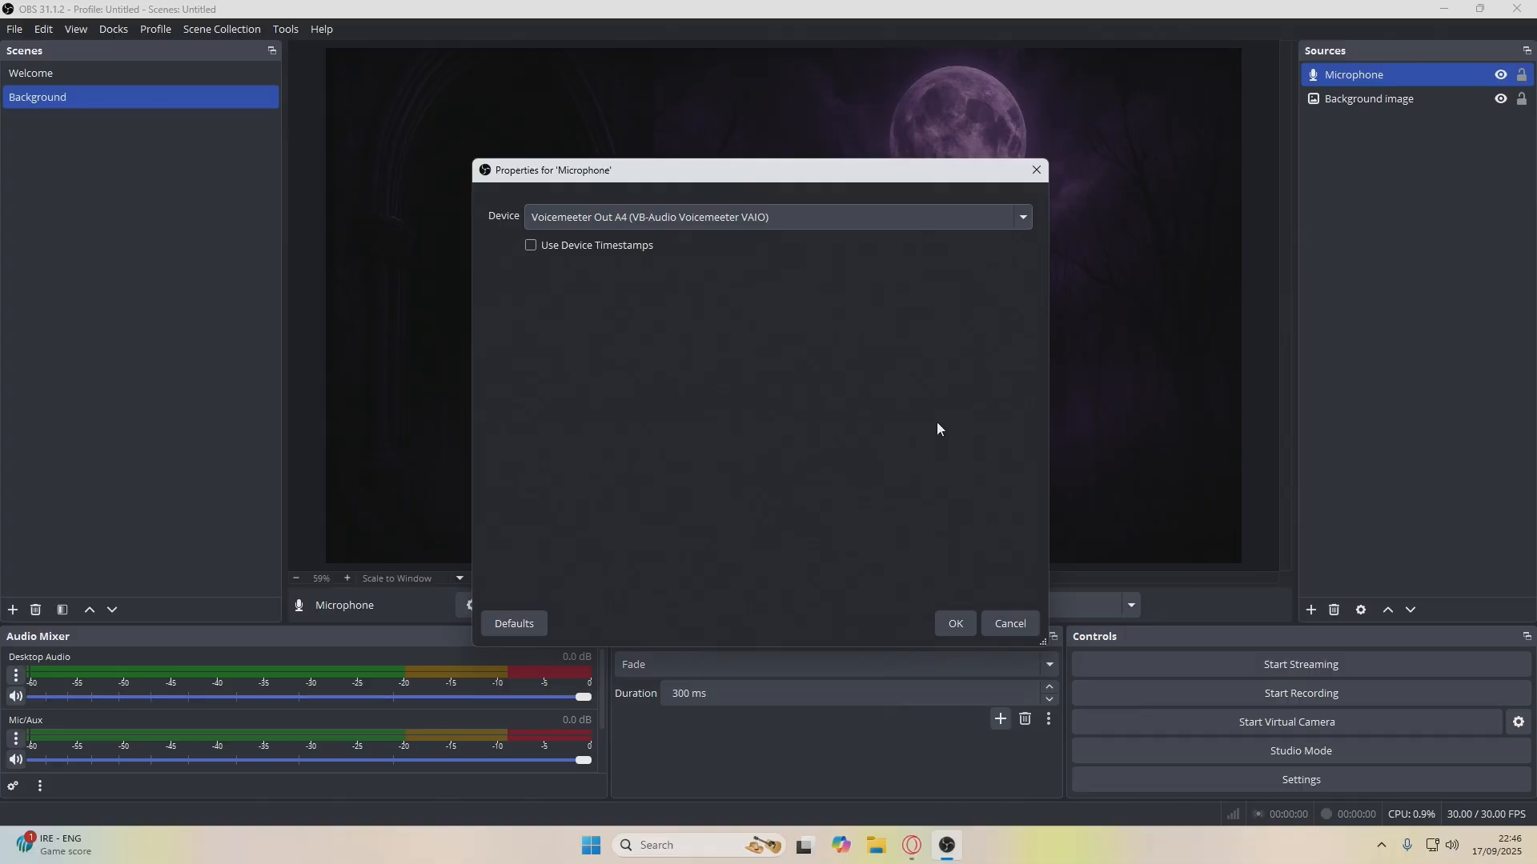
pyautogui.click(955, 624)
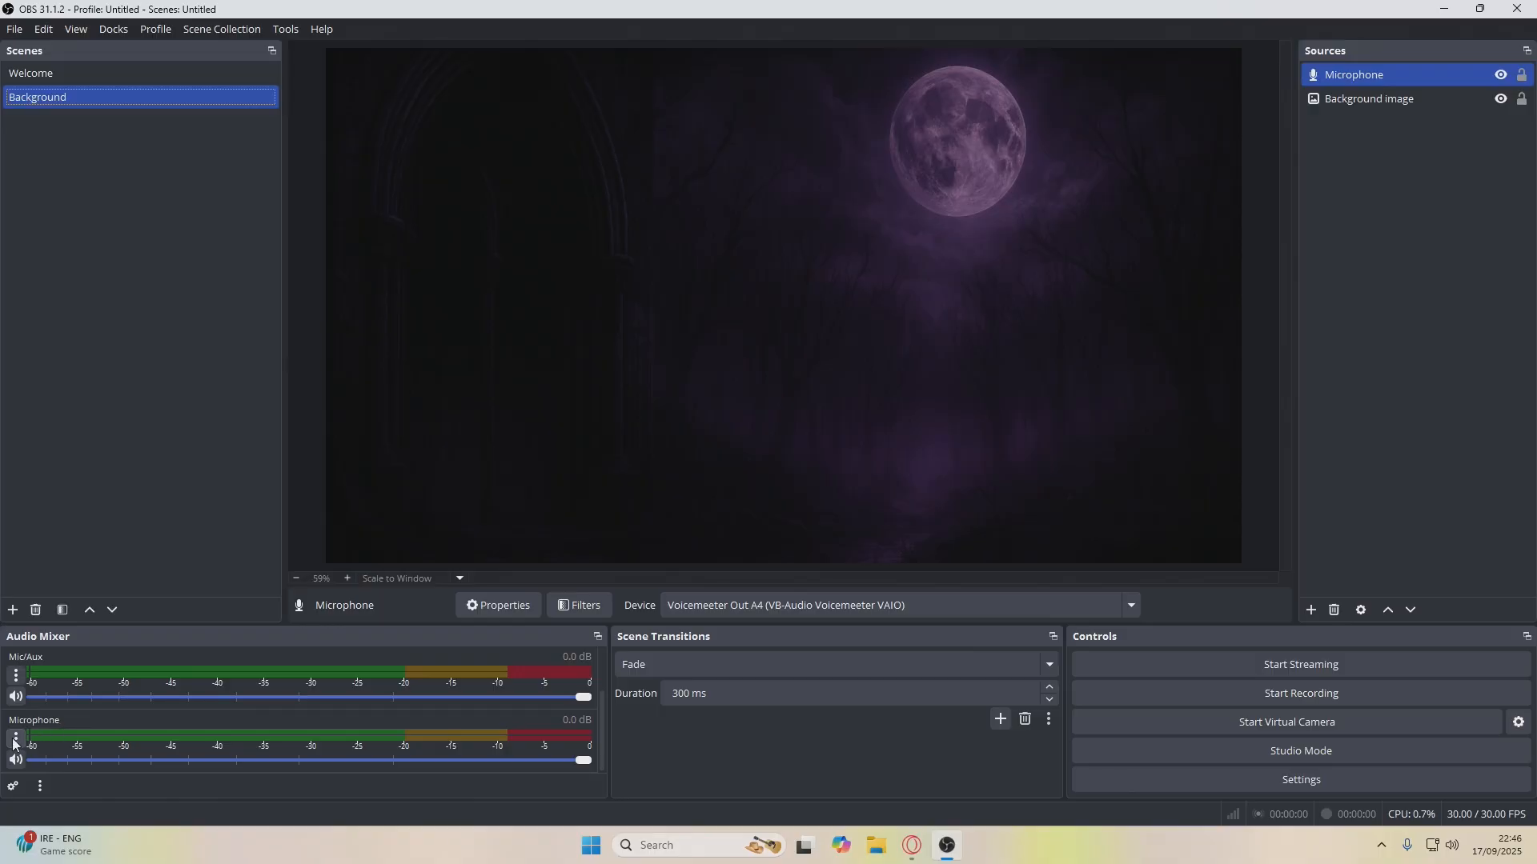
pyautogui.moveTo(590, 761); pyautogui.dragTo(485, 758)
pyautogui.moveTo(376, 760); pyautogui.dragTo(604, 765)
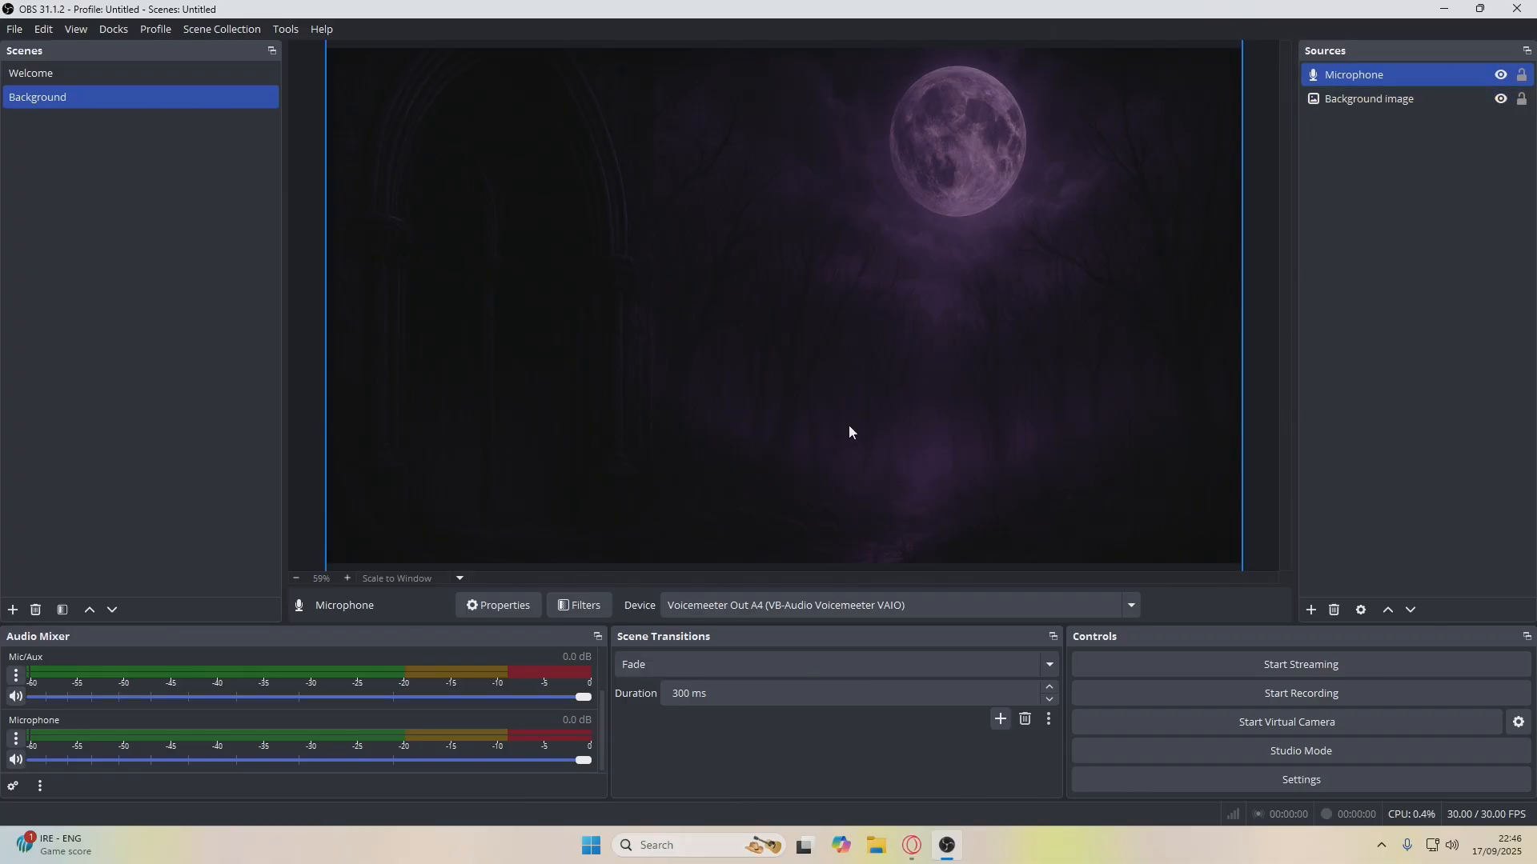
# Add the existing Desktop Audio to the Background scene as an Audio Output Capture source
pyautogui.click(1310, 610)
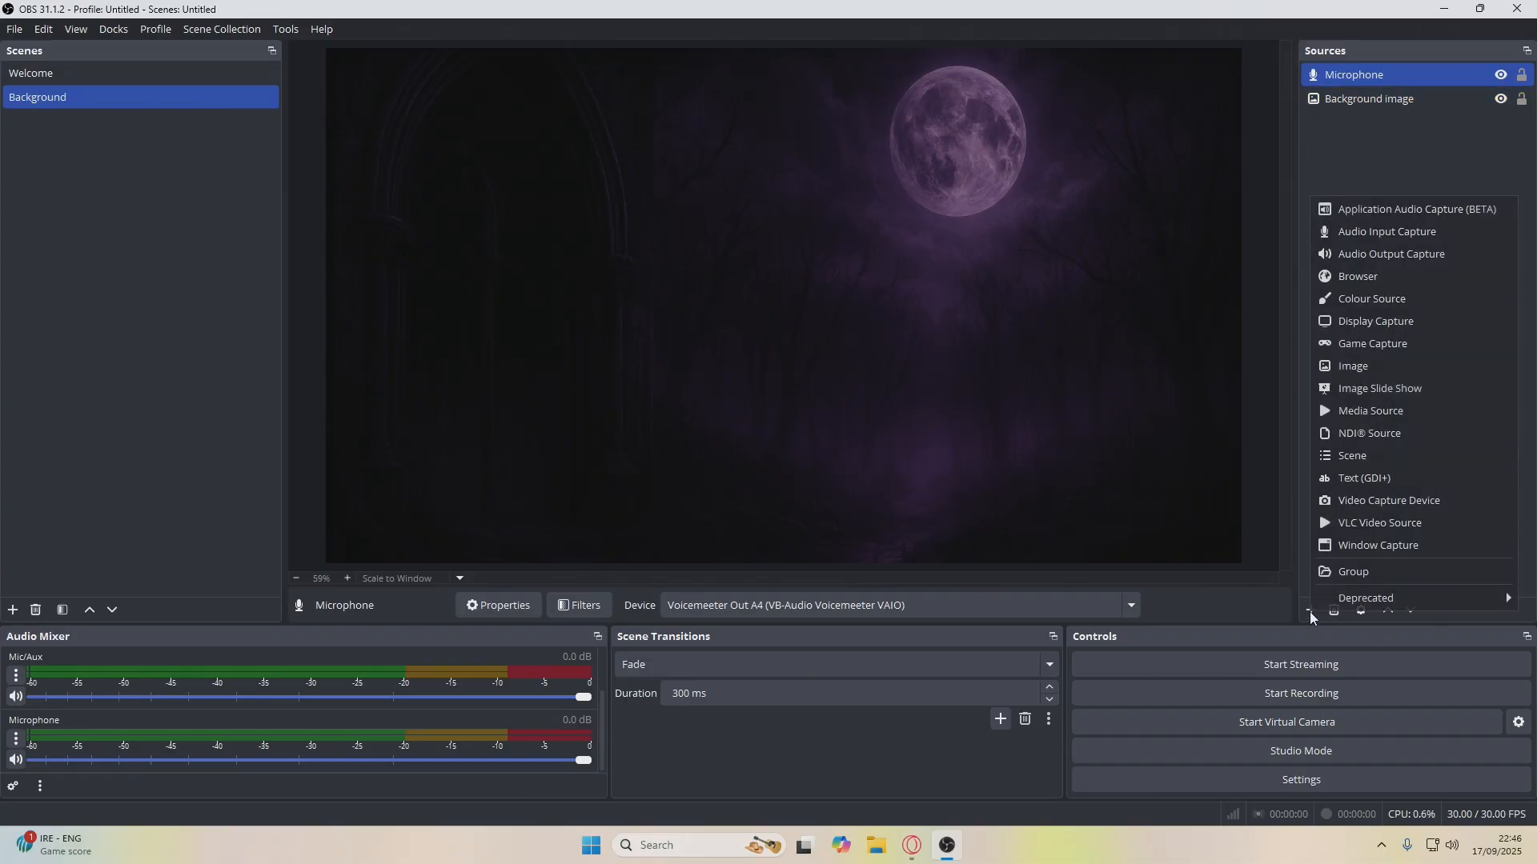
pyautogui.click(1399, 257)
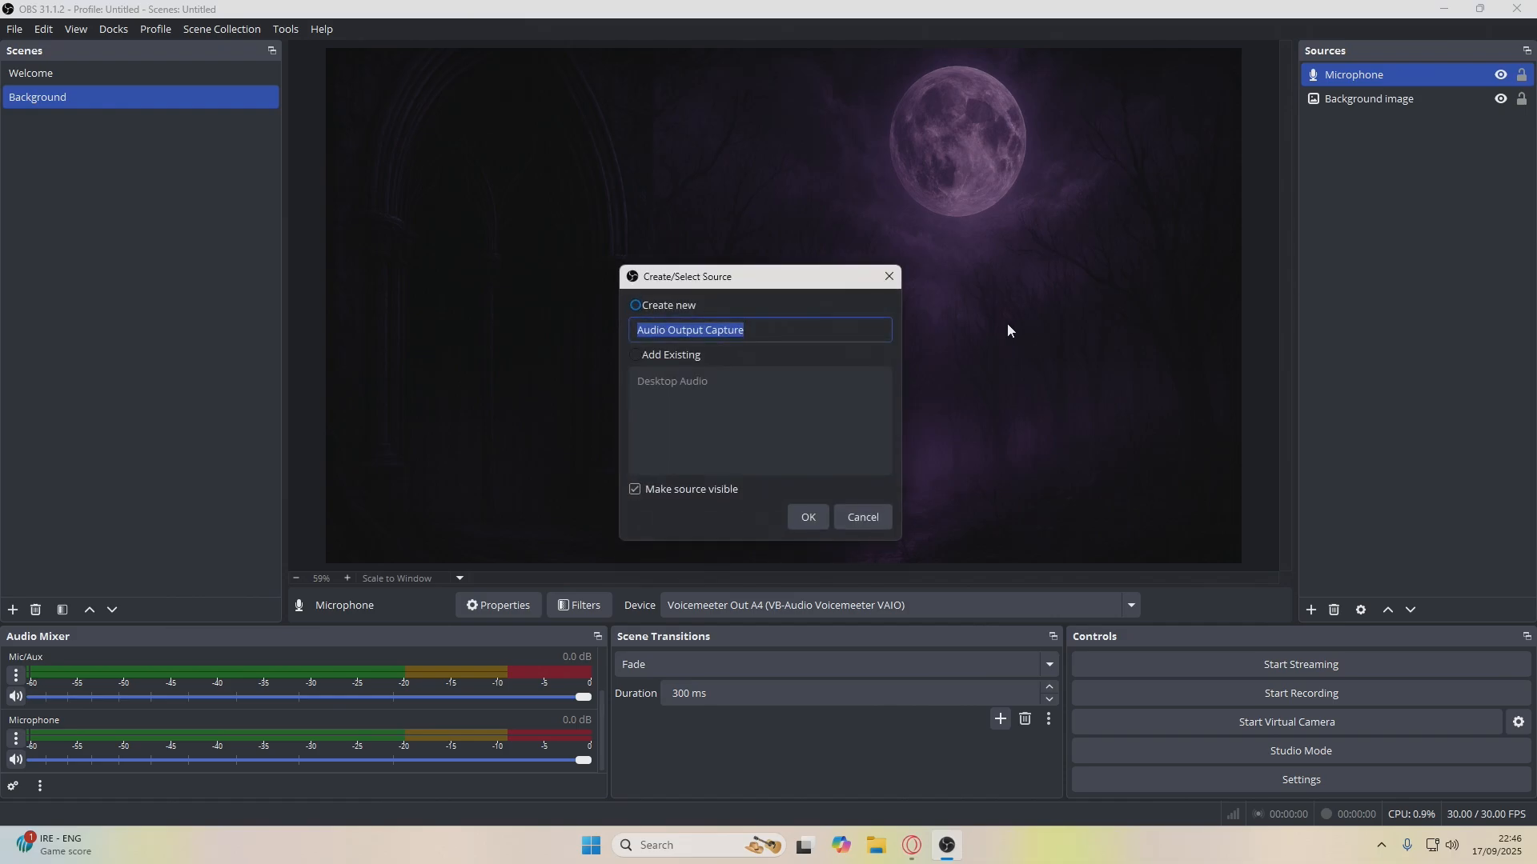
pyautogui.click(653, 381)
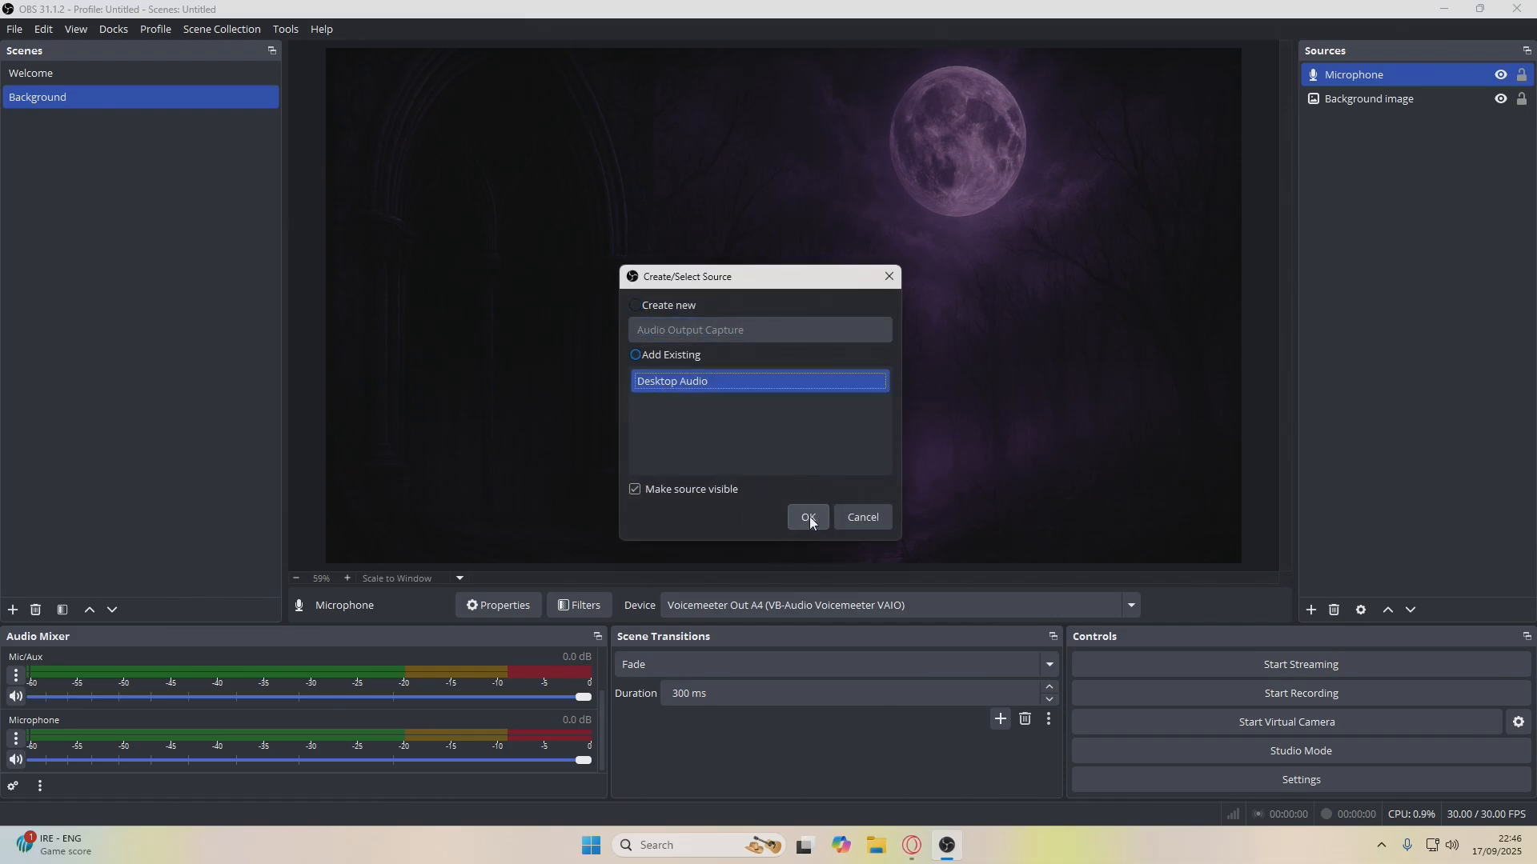
pyautogui.click(807, 518)
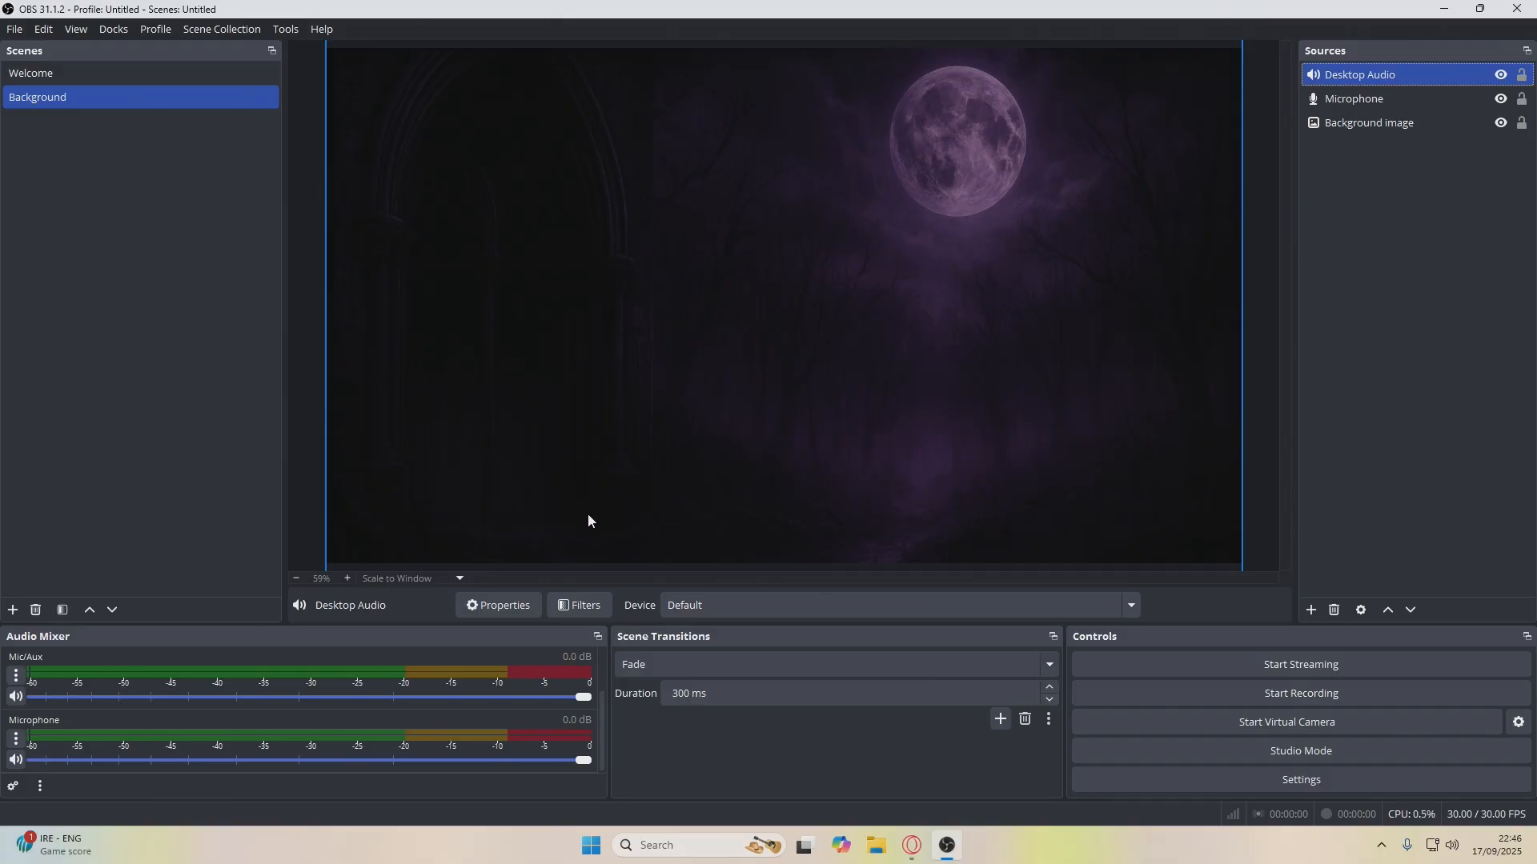
# Add a new scene named "Gaming"
pyautogui.click(13, 610)
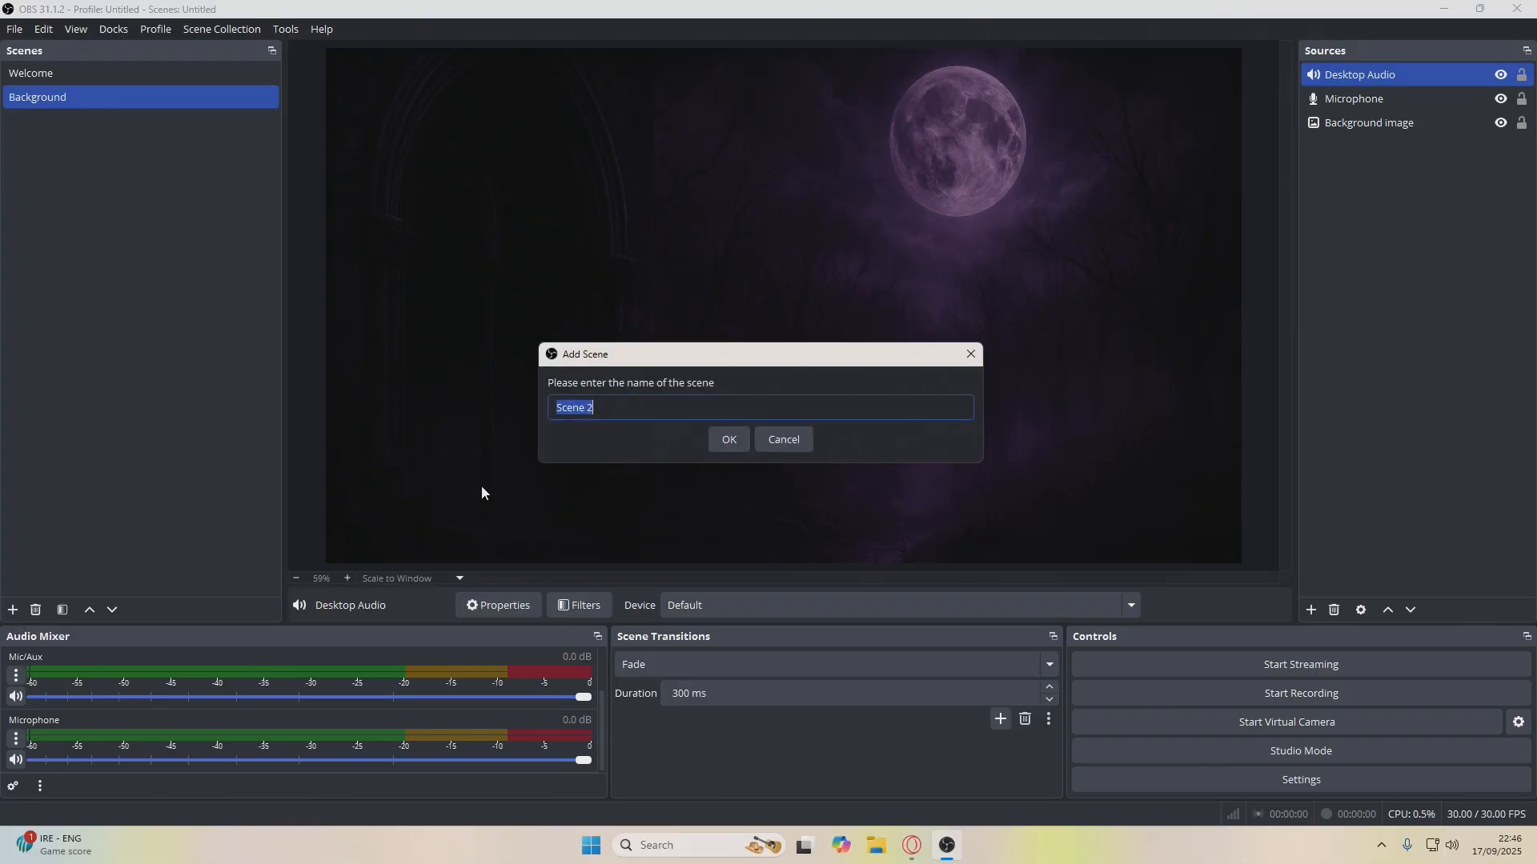
pyautogui.write('Gaming')
pyautogui.press('Return')
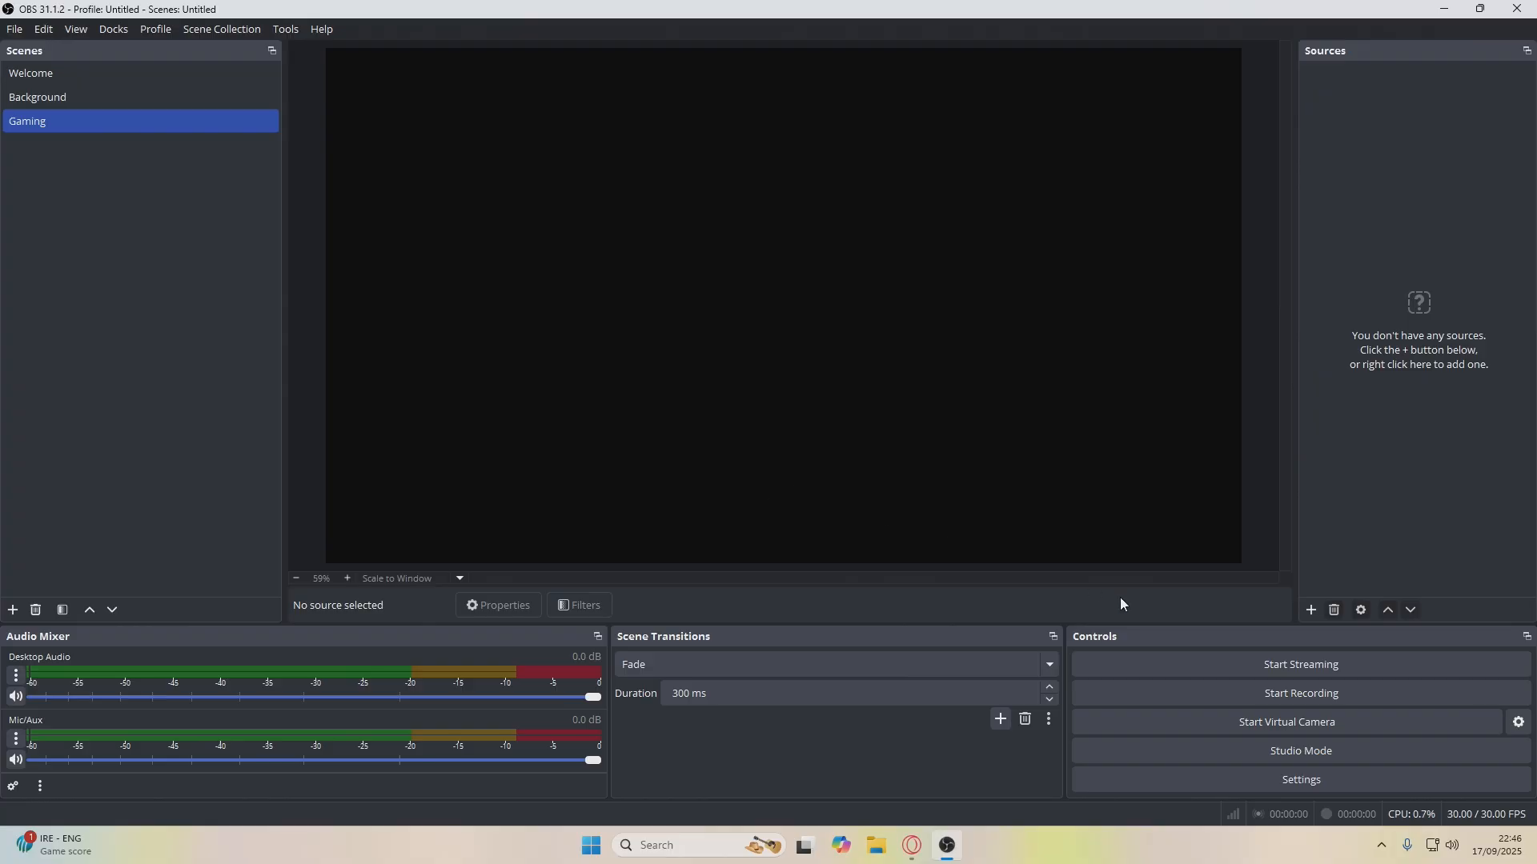
# Add the existing Background scene as a Scene source in the Gaming scene
pyautogui.click(1310, 610)
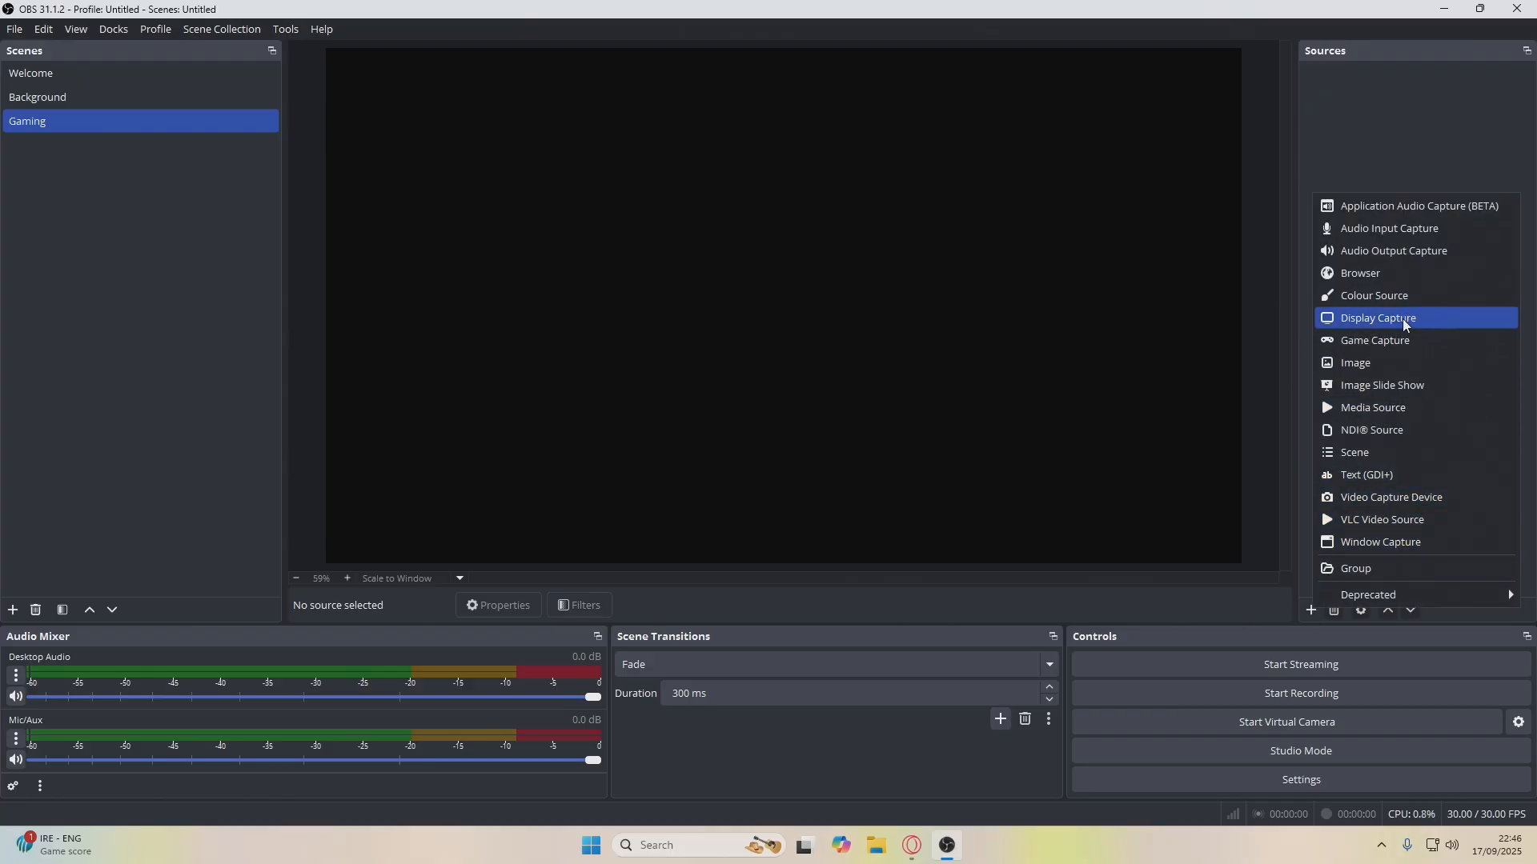
pyautogui.click(1366, 454)
pyautogui.click(667, 381)
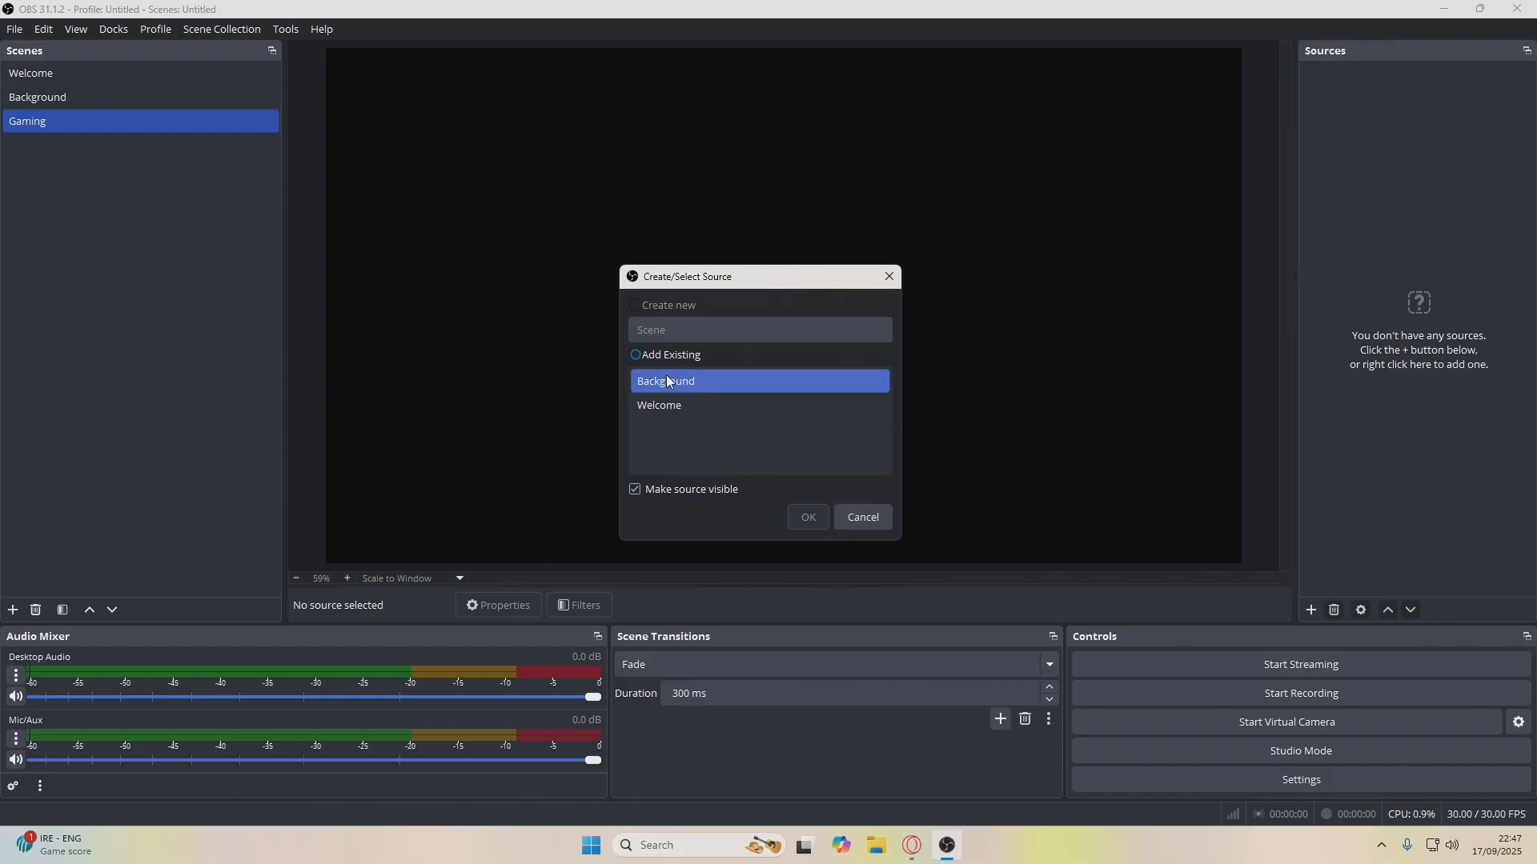
pyautogui.click(809, 517)
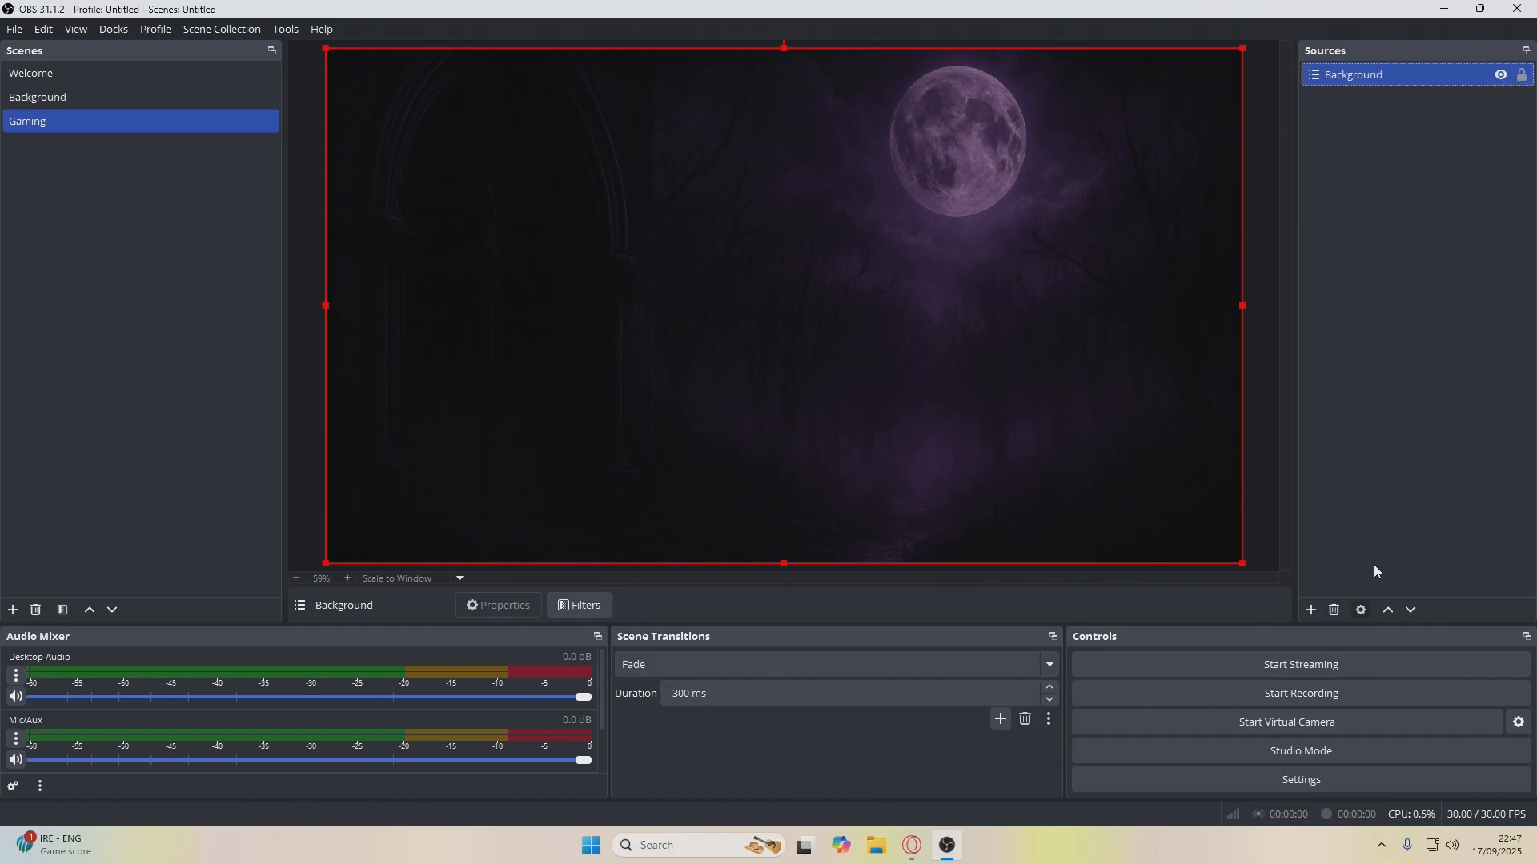
# Create a new Browser source named "Gaming Overlay" in the Gaming scene
pyautogui.click(1312, 609)
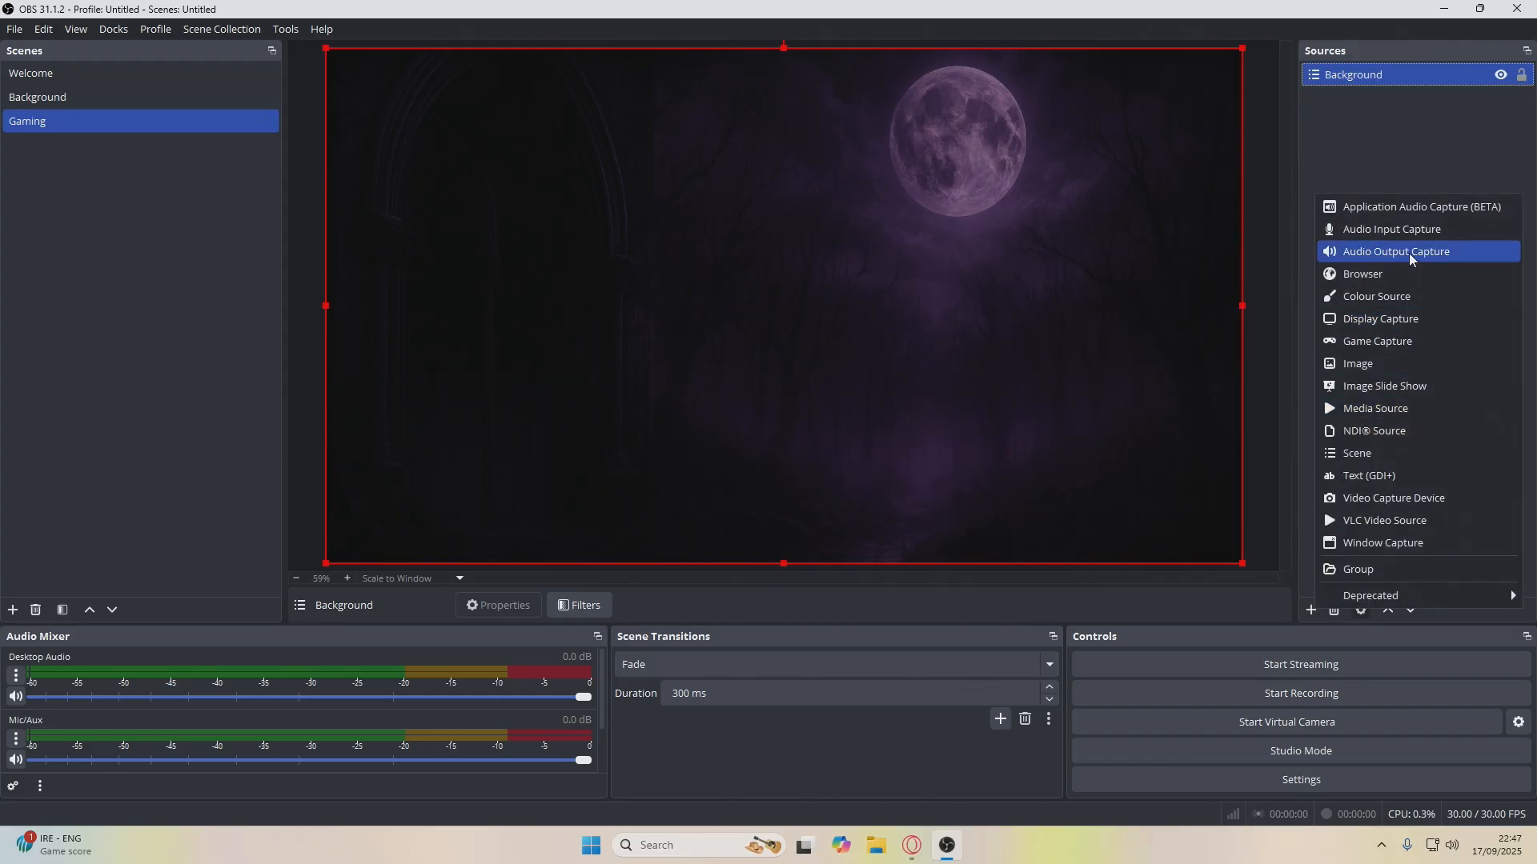
pyautogui.click(1376, 276)
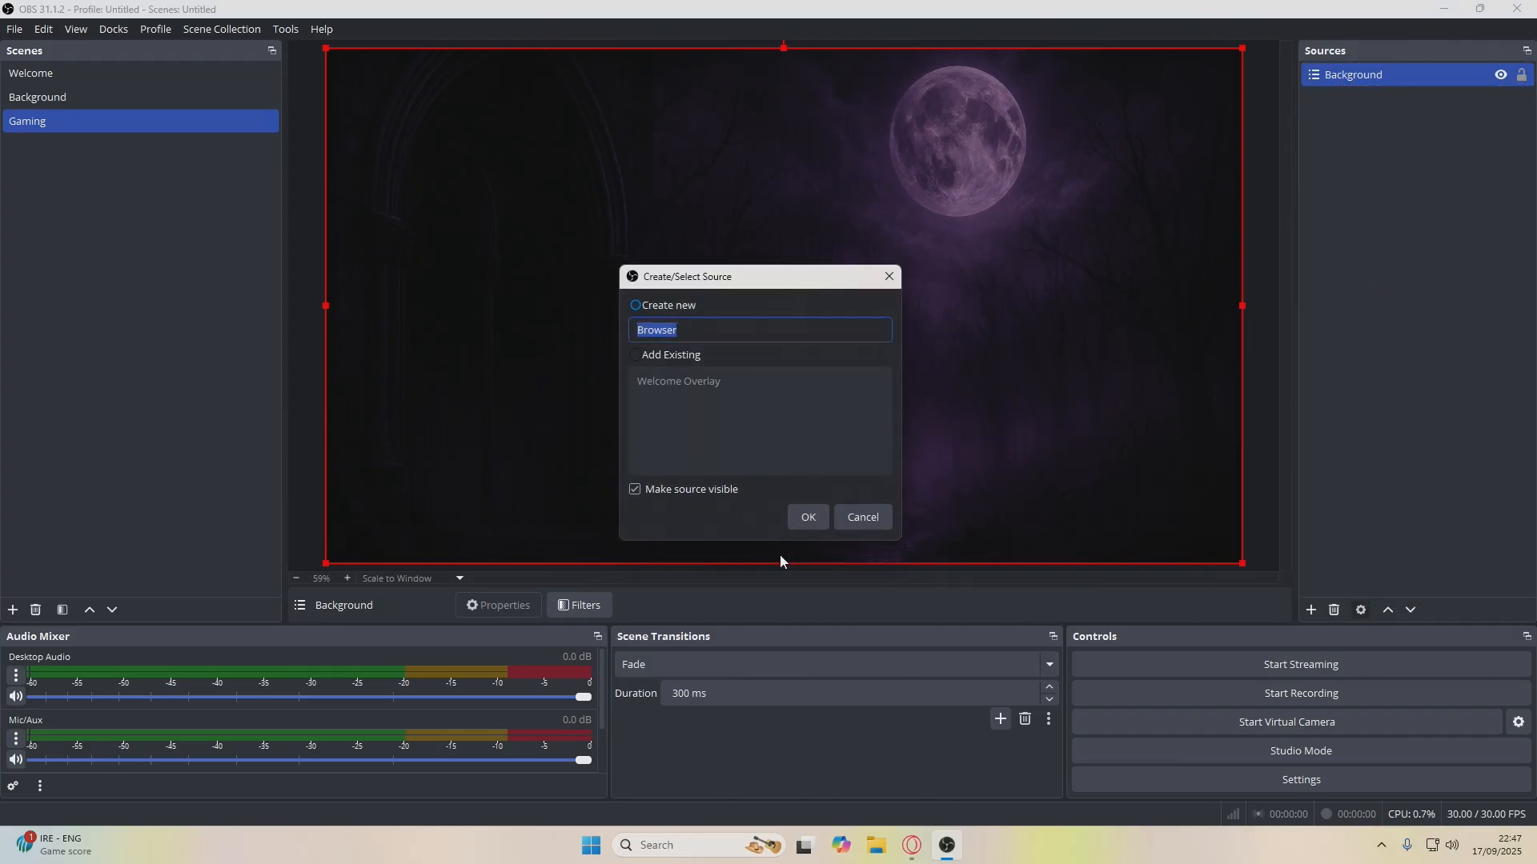
pyautogui.write('Gaming Overlay')
pyautogui.press('Return')
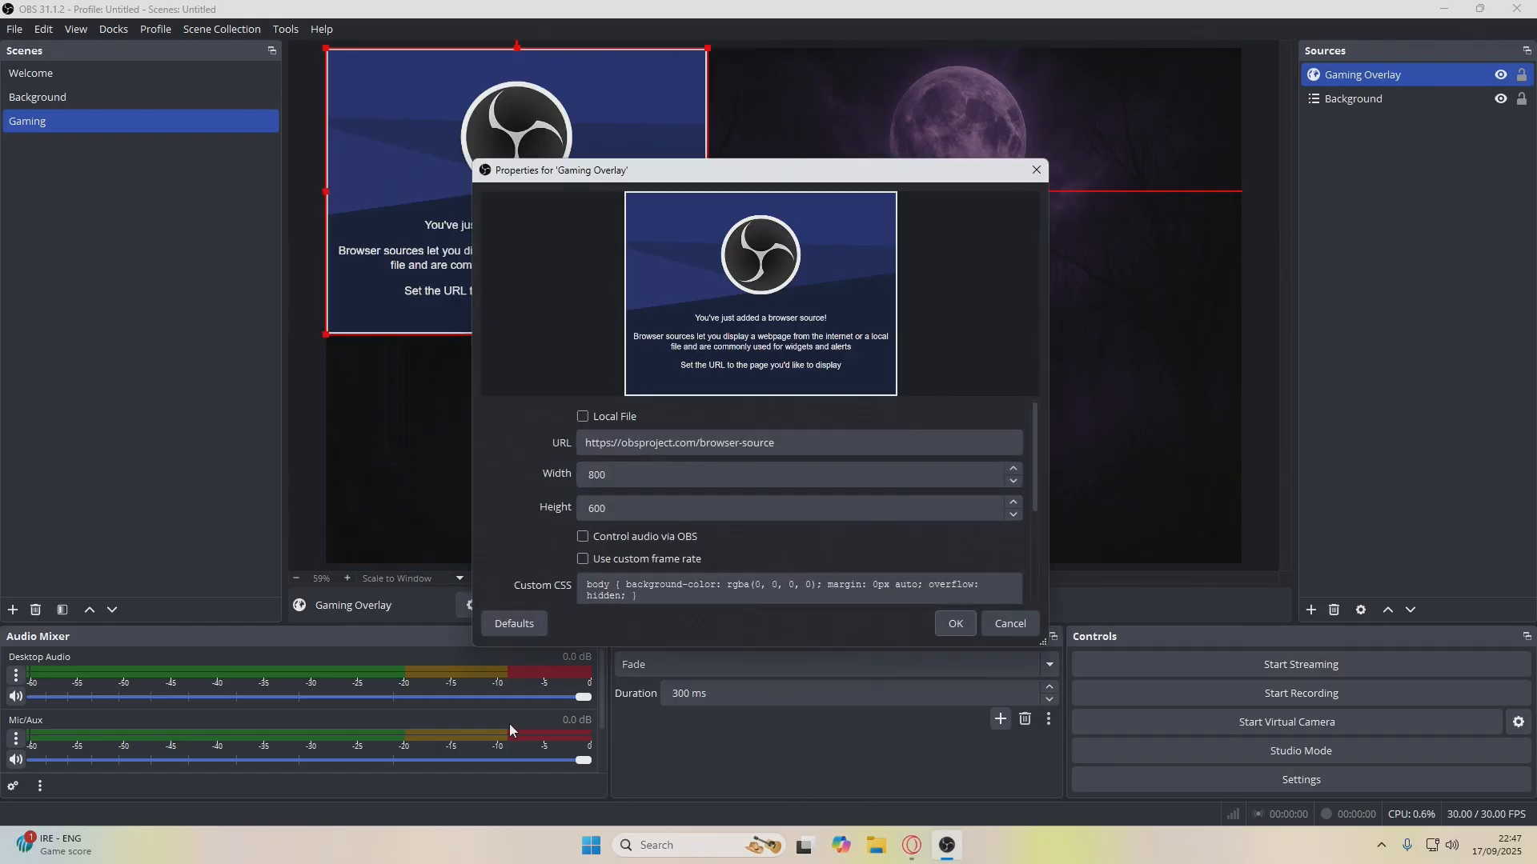
# Copy the private overlay URL of the PURPLE WAVE IN GAME layout from StreamElements and paste it as the Gaming Overlay's URL in OBS
pyautogui.click(911, 845)
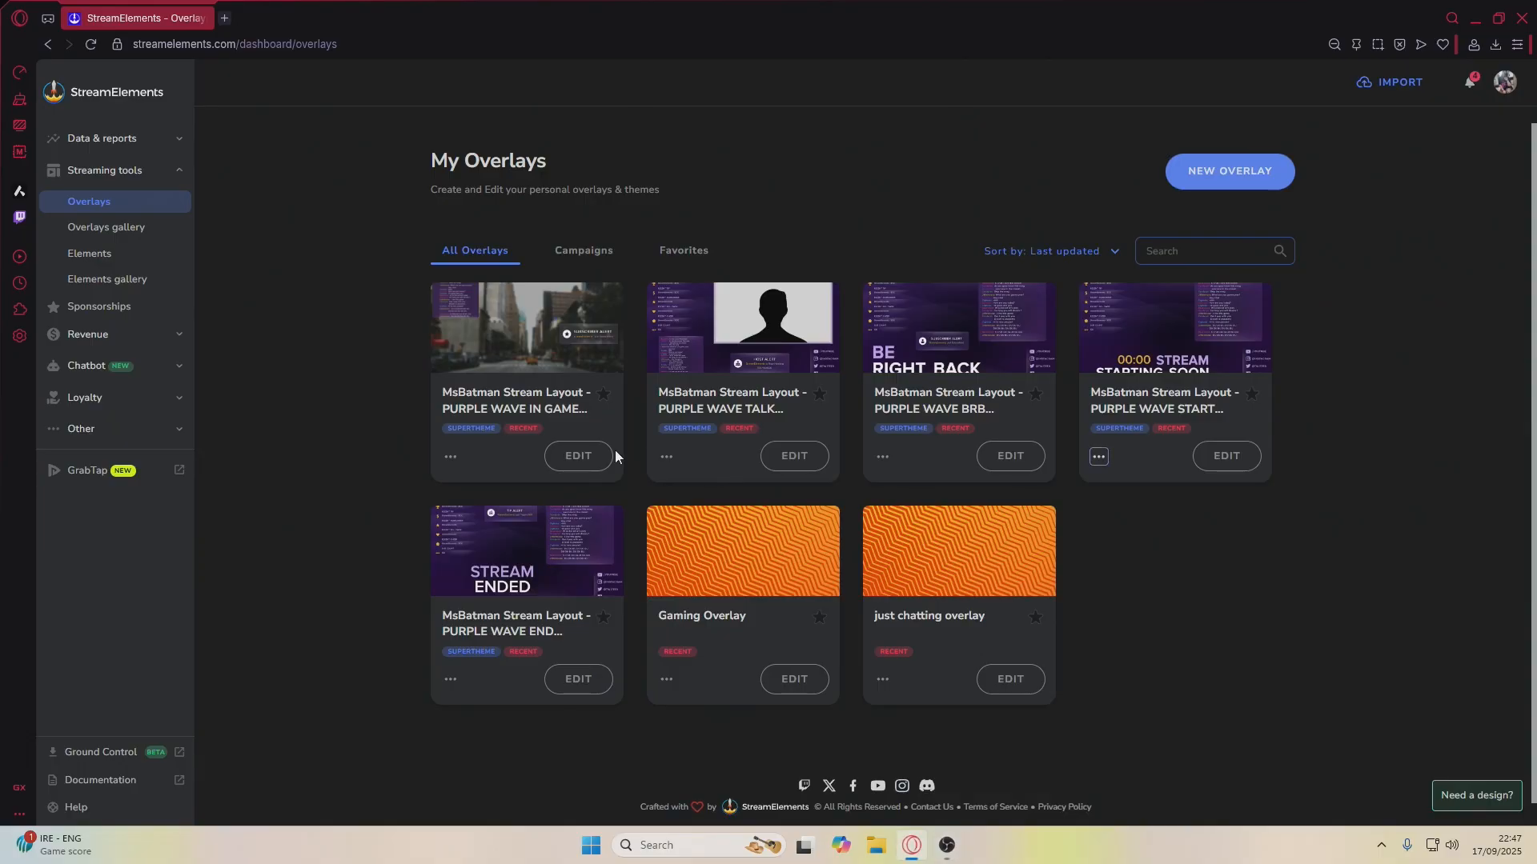
pyautogui.click(449, 456)
pyautogui.click(483, 490)
pyautogui.click(946, 845)
pyautogui.moveTo(783, 446); pyautogui.dragTo(468, 425)
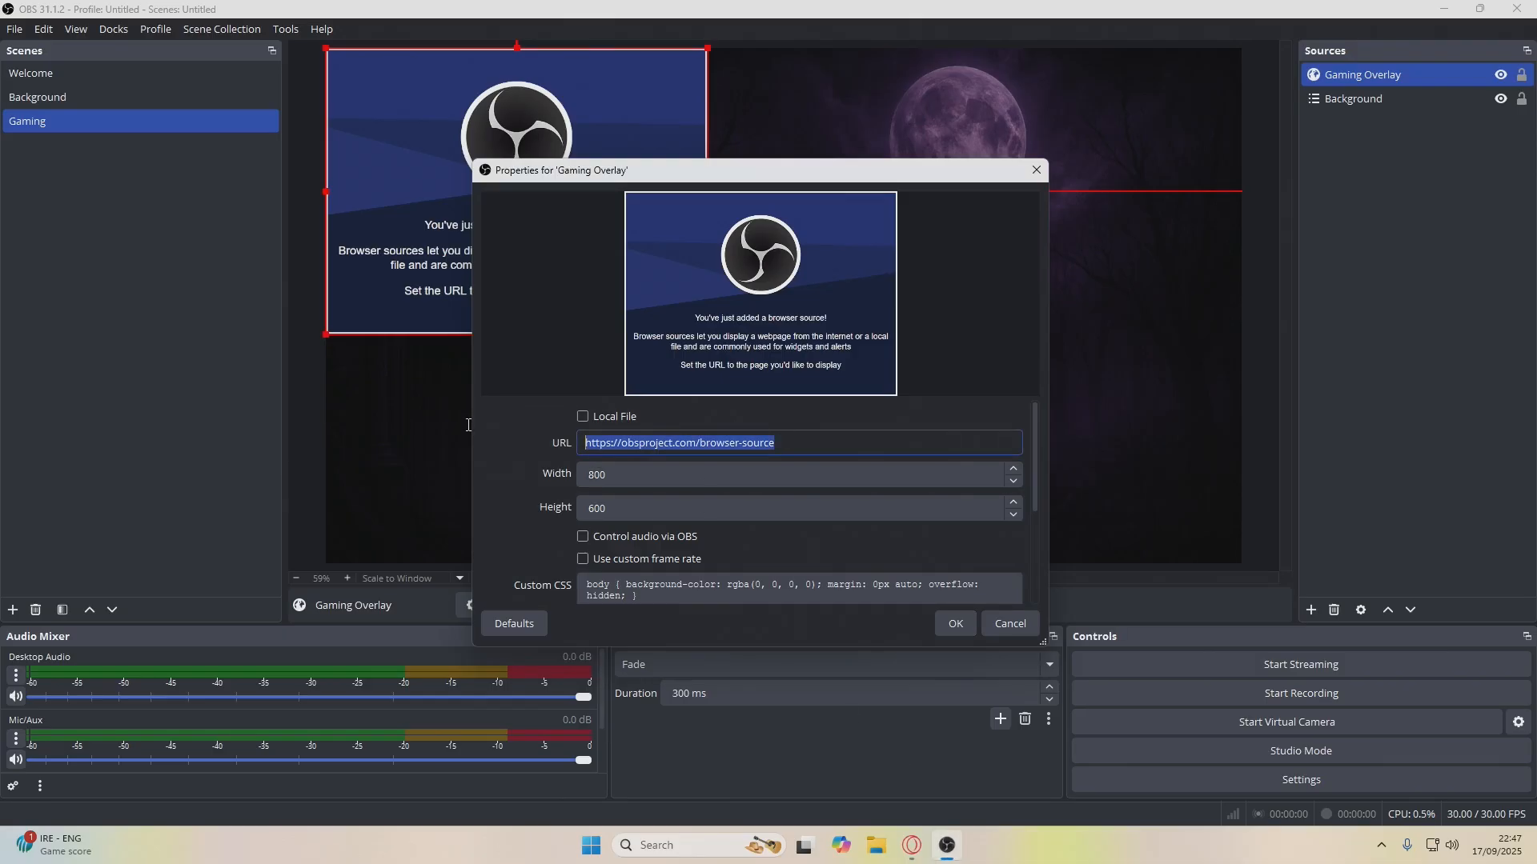
pyautogui.hotkey('ctrl', 'v')
pyautogui.press('Tab')
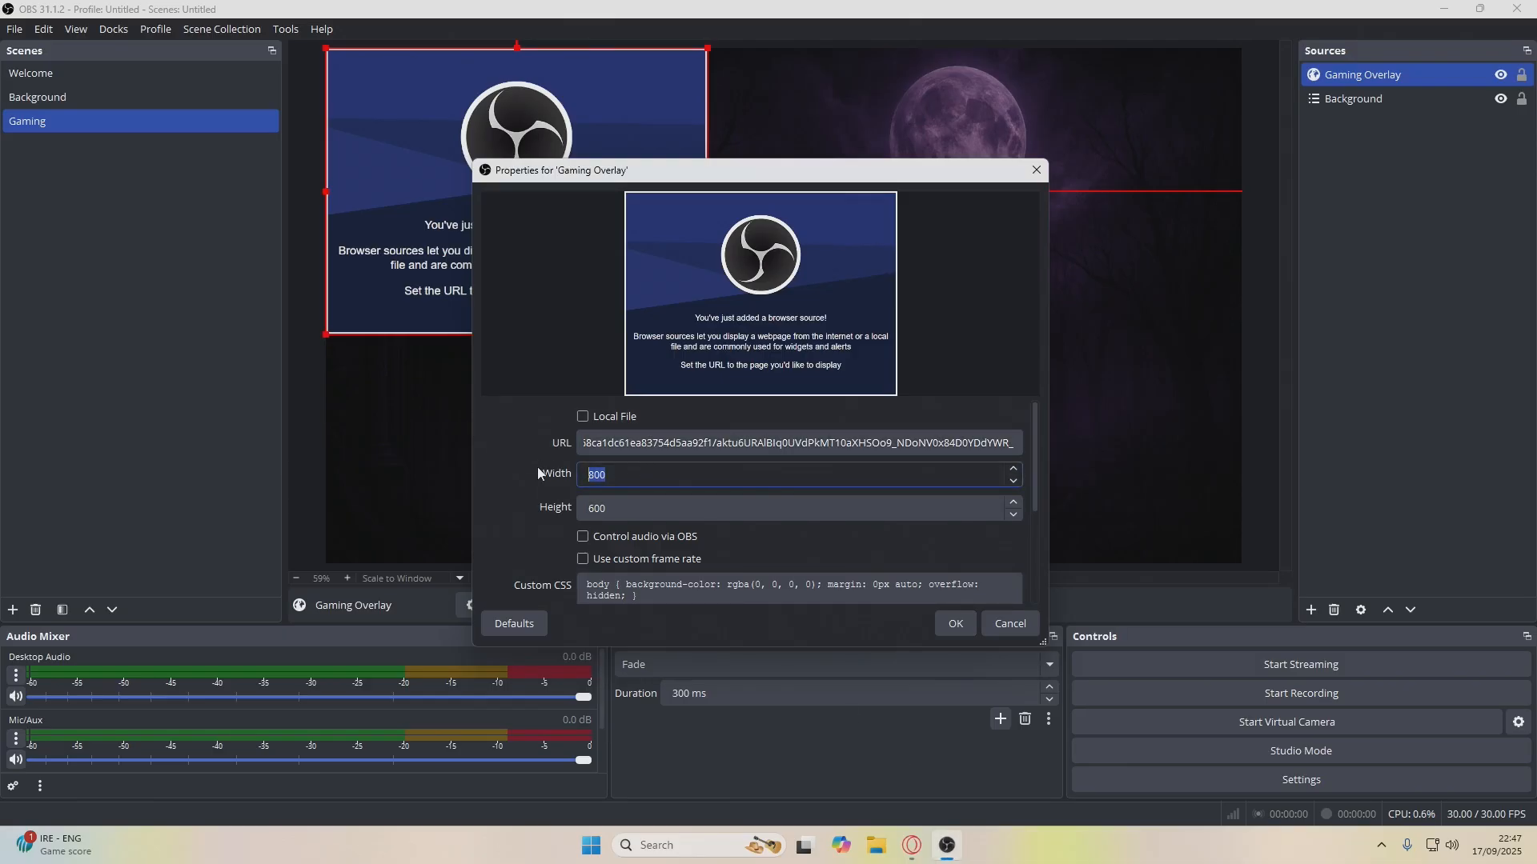
# Set the Gaming Overlay's width to 1920 and height to 1080, and apply the properties
pyautogui.write('1920')
pyautogui.press('Tab')
pyautogui.write('1080')
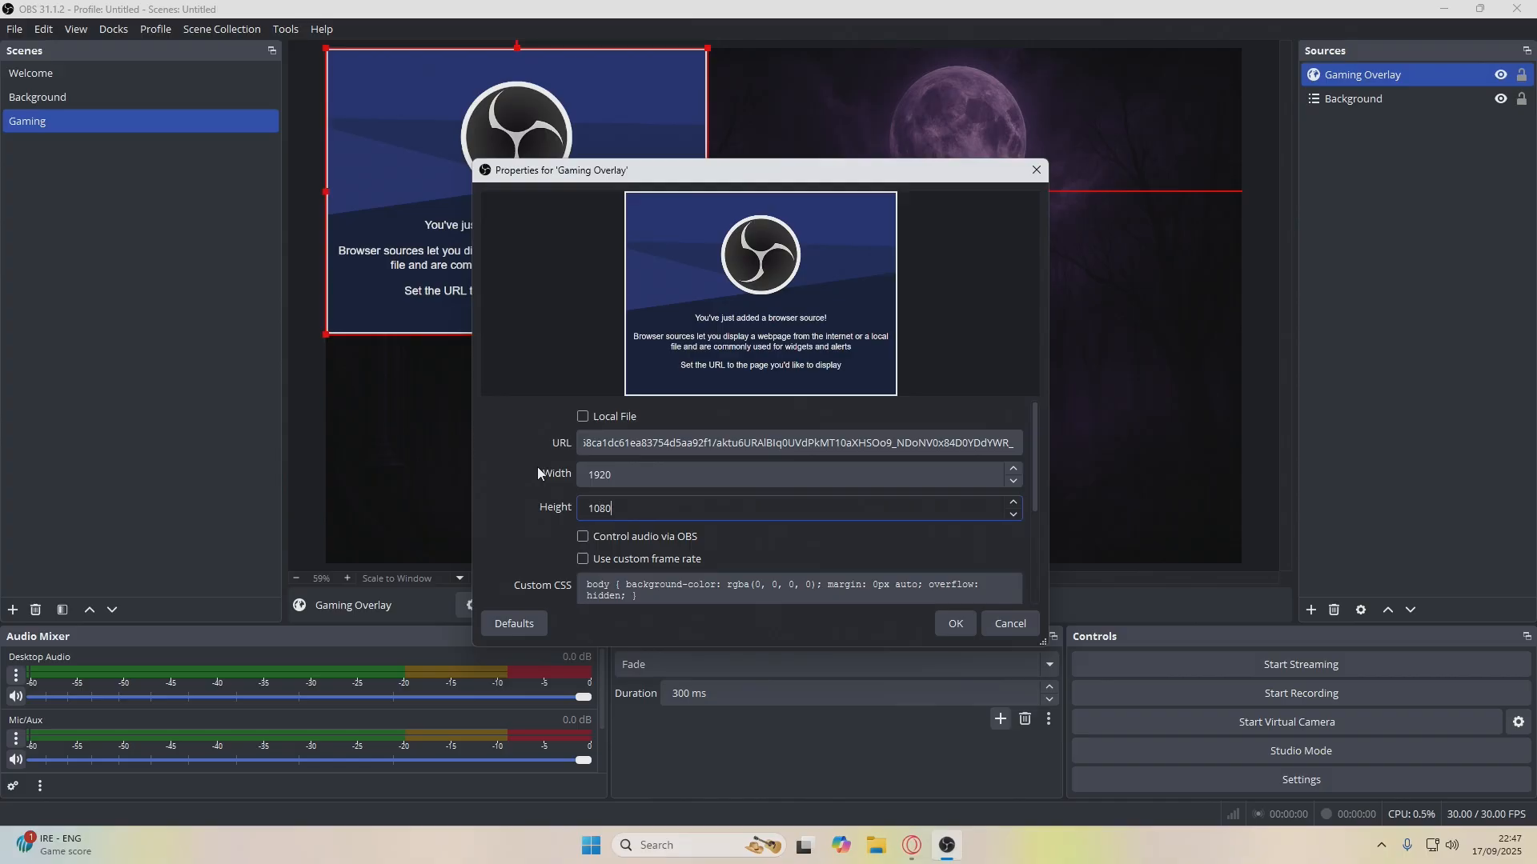
pyautogui.click(957, 624)
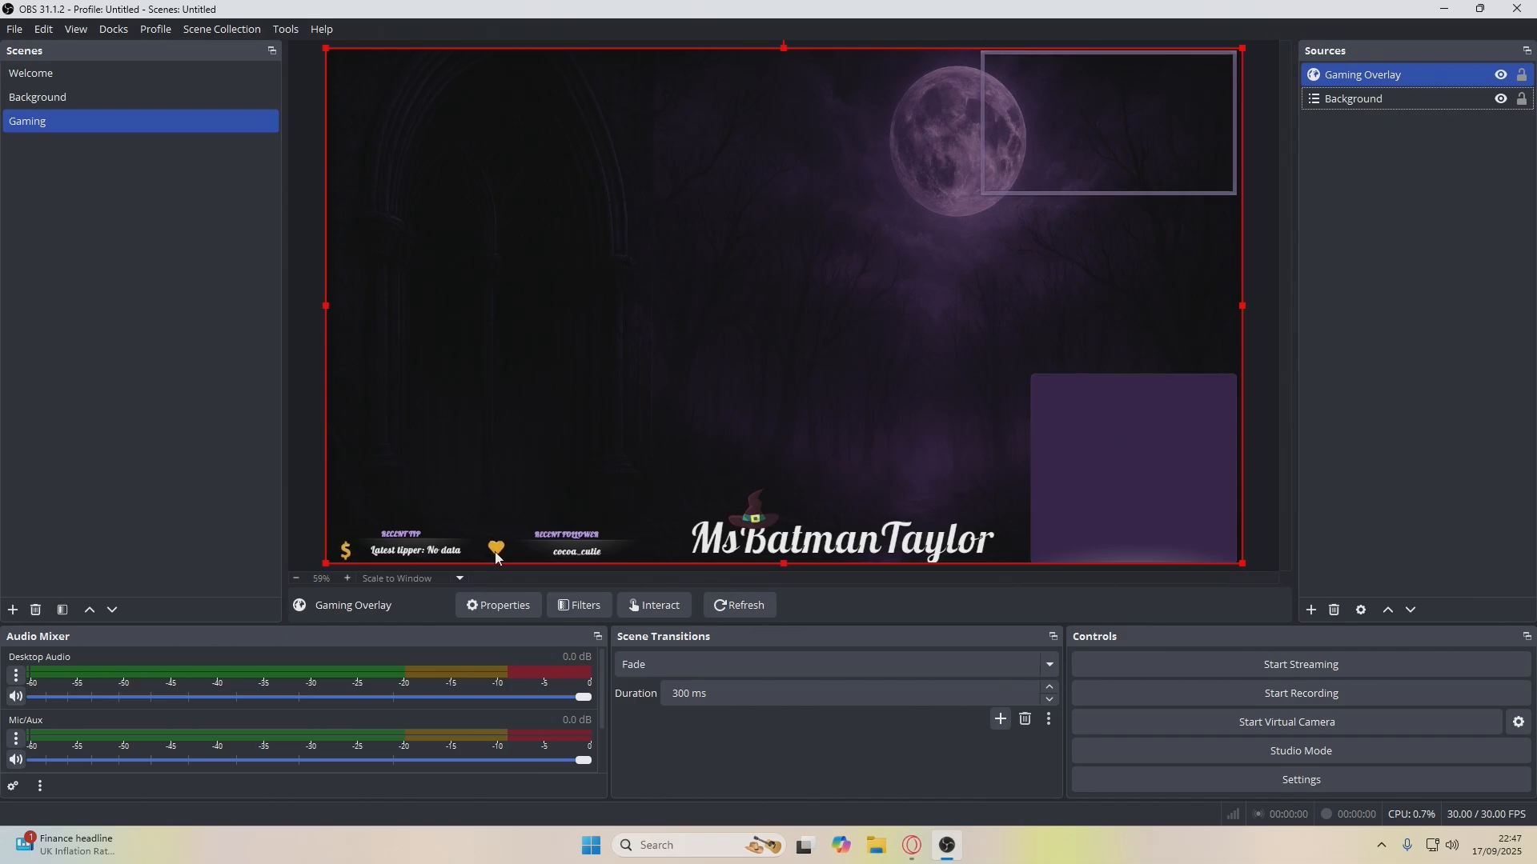
# Review the Gaming Overlay's browser properties, including the options for shutting down when hidden and refreshing when the scene becomes active
pyautogui.click(503, 607)
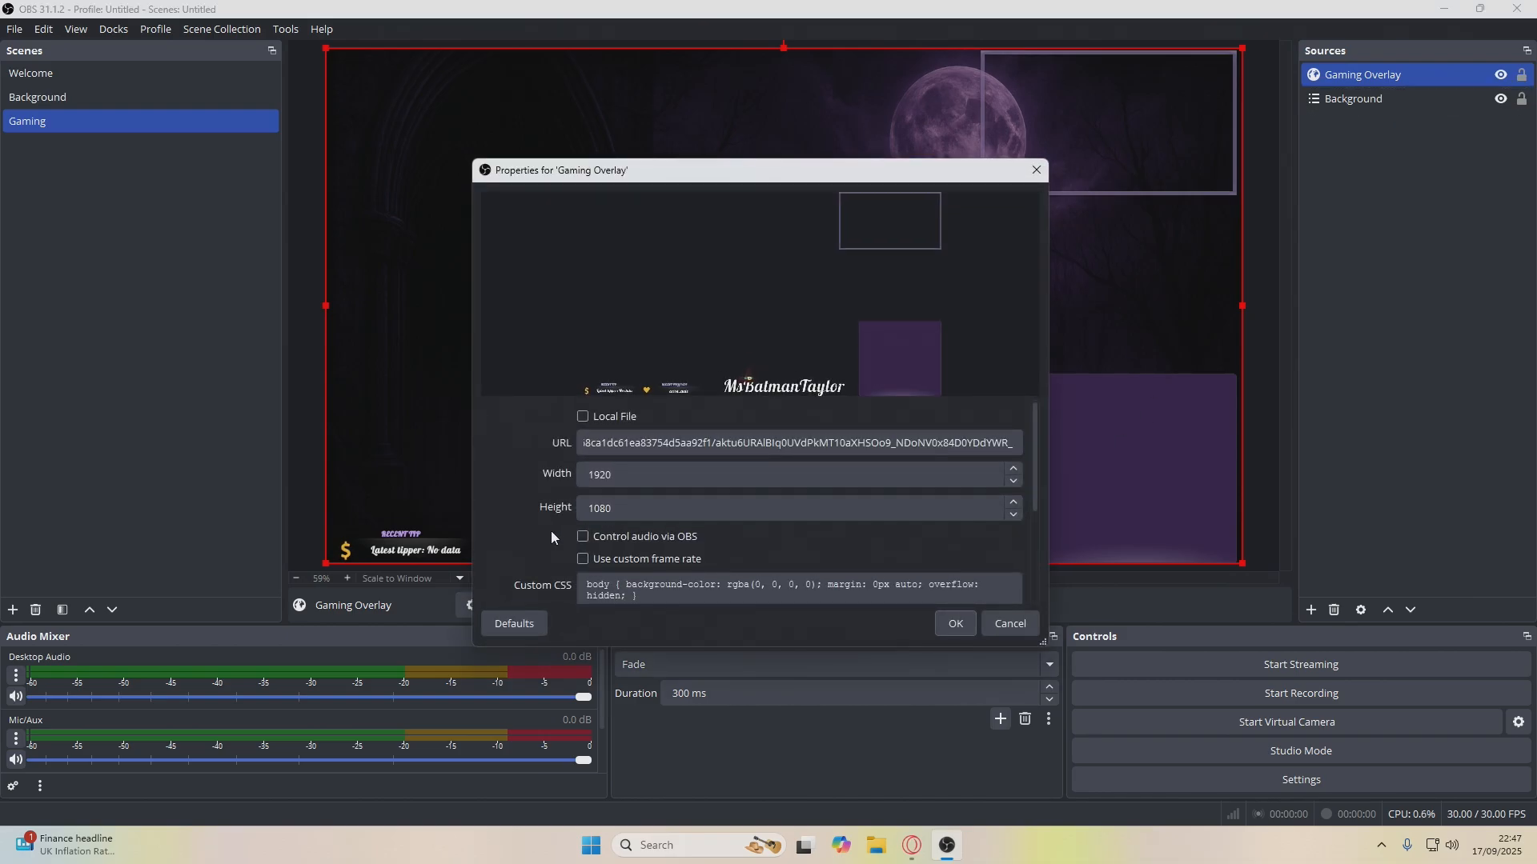
pyautogui.scroll(-1, 550, 531)
pyautogui.scroll(-1, 507, 525)
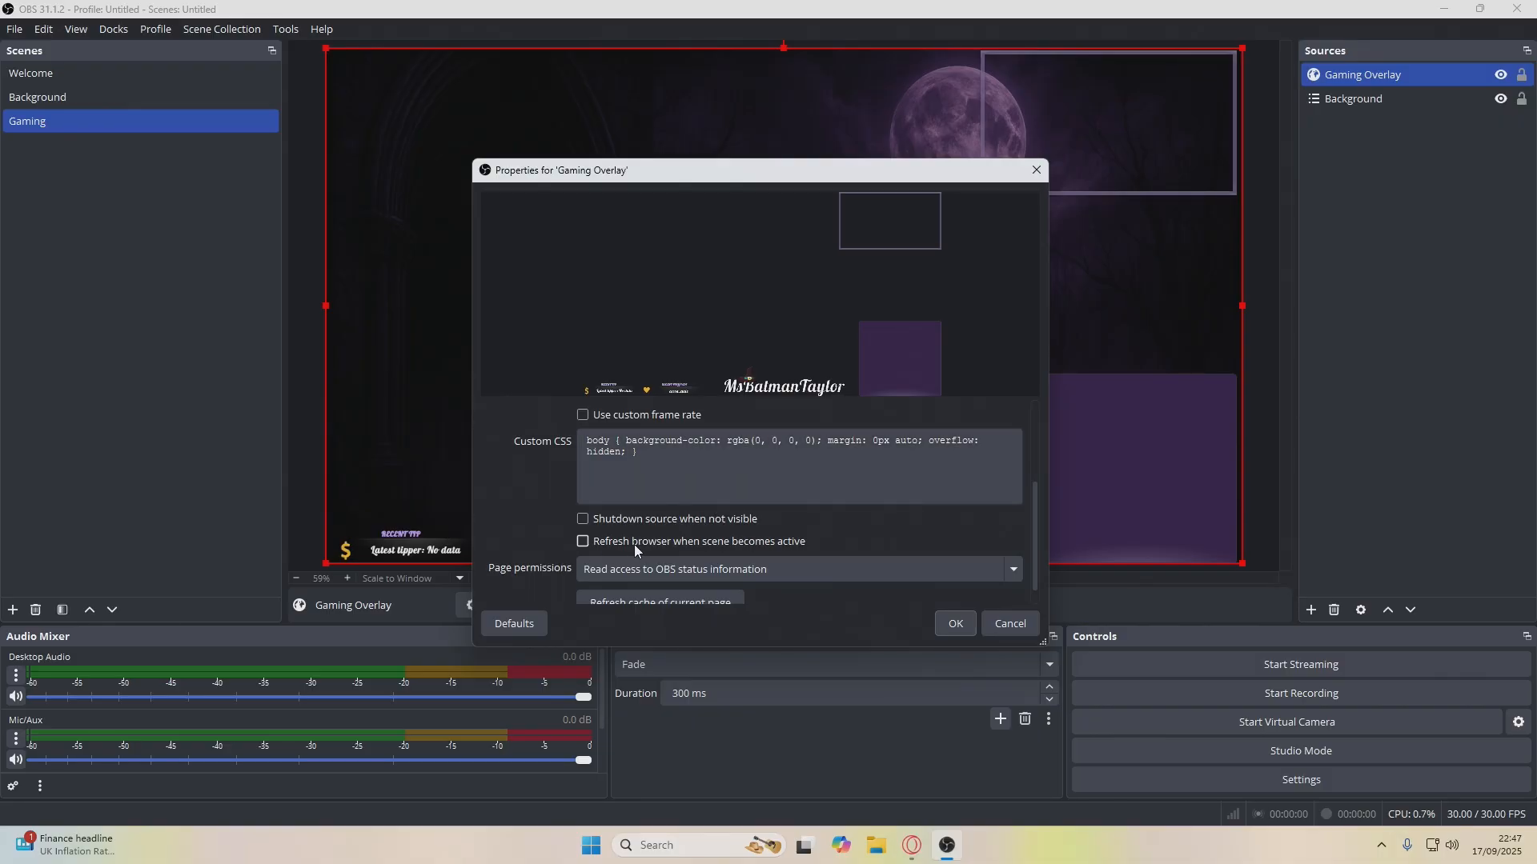
pyautogui.moveTo(843, 176); pyautogui.dragTo(827, 90)
pyautogui.scroll(3, 506, 421)
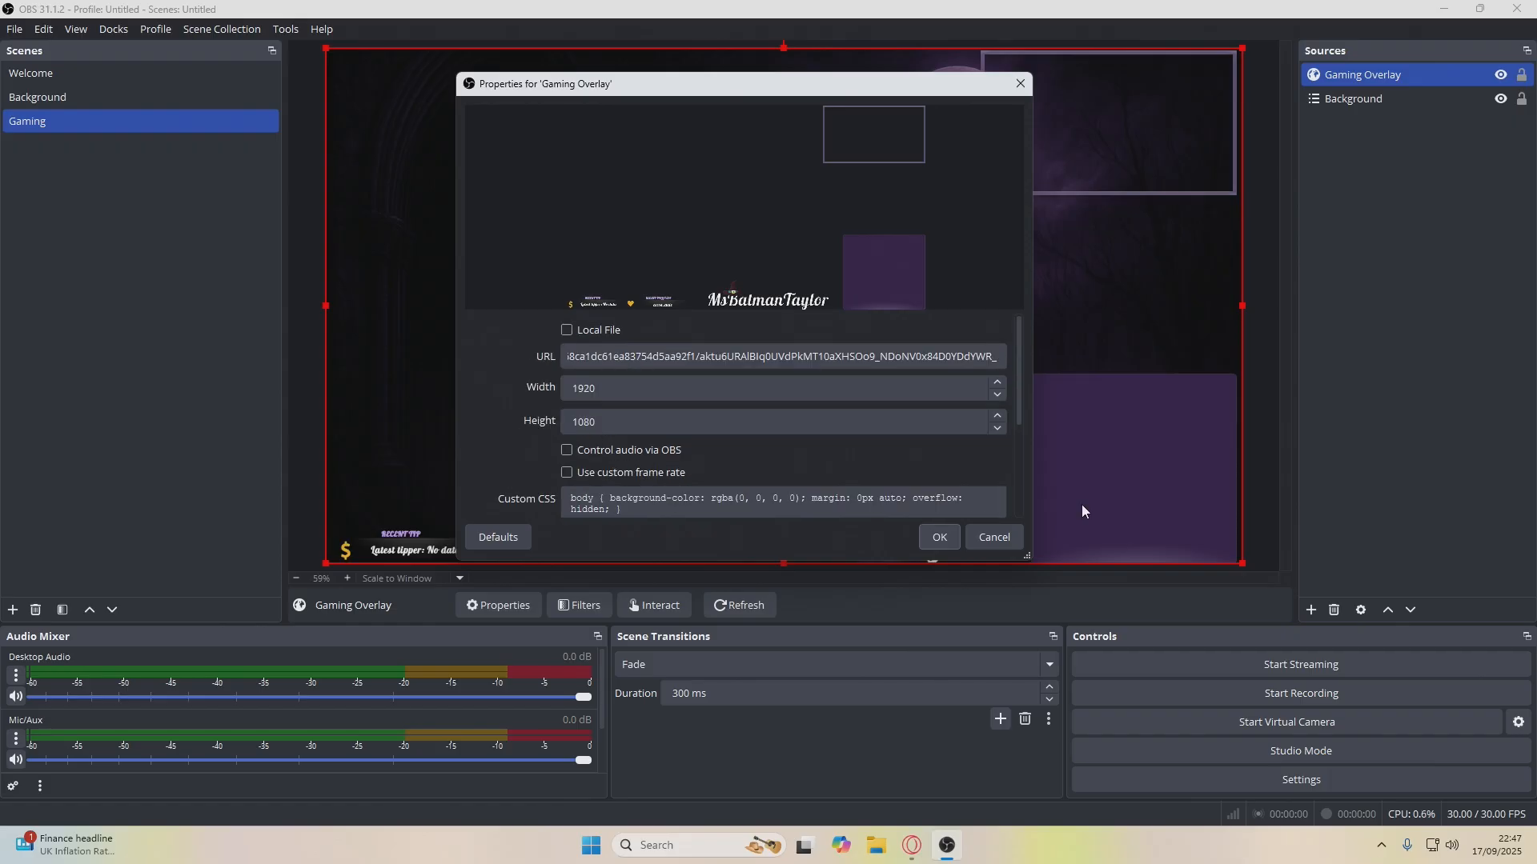
pyautogui.scroll(-5, 565, 449)
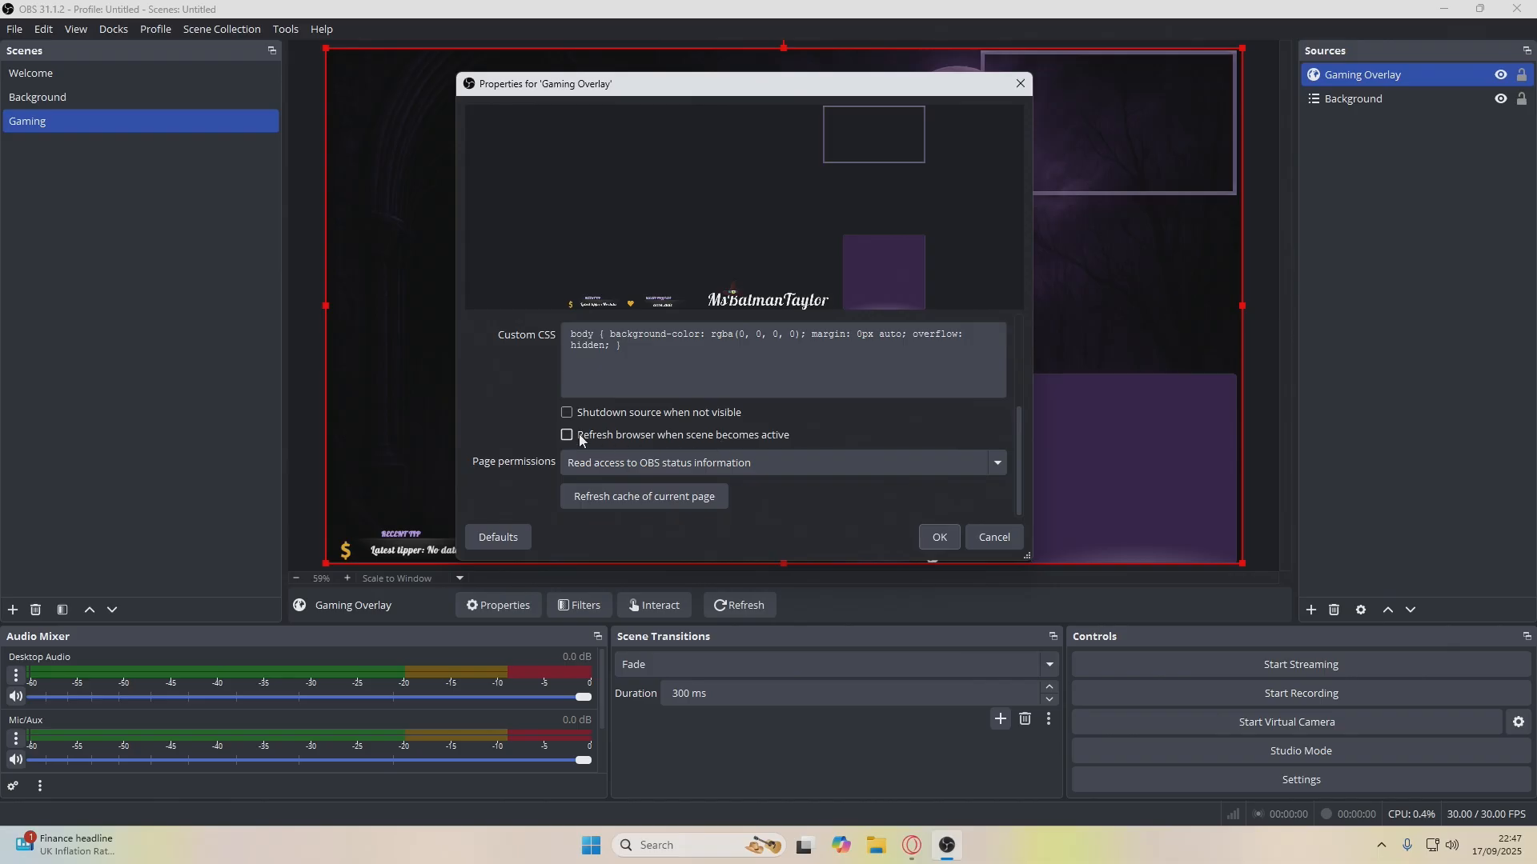
pyautogui.click(944, 537)
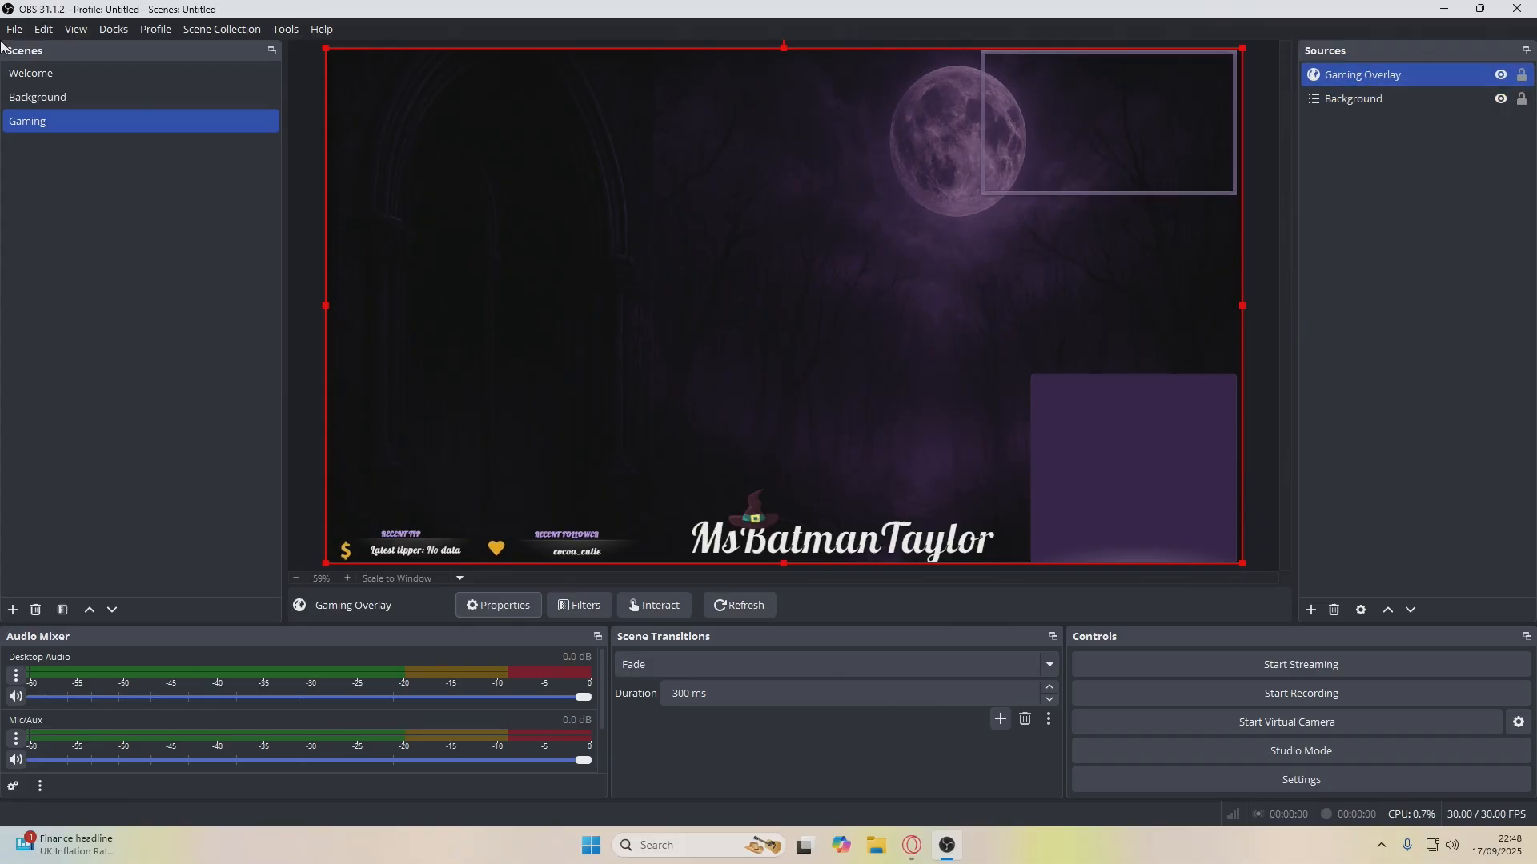
# Compare the Background, Welcome and Gaming scenes in the preview
pyautogui.click(51, 99)
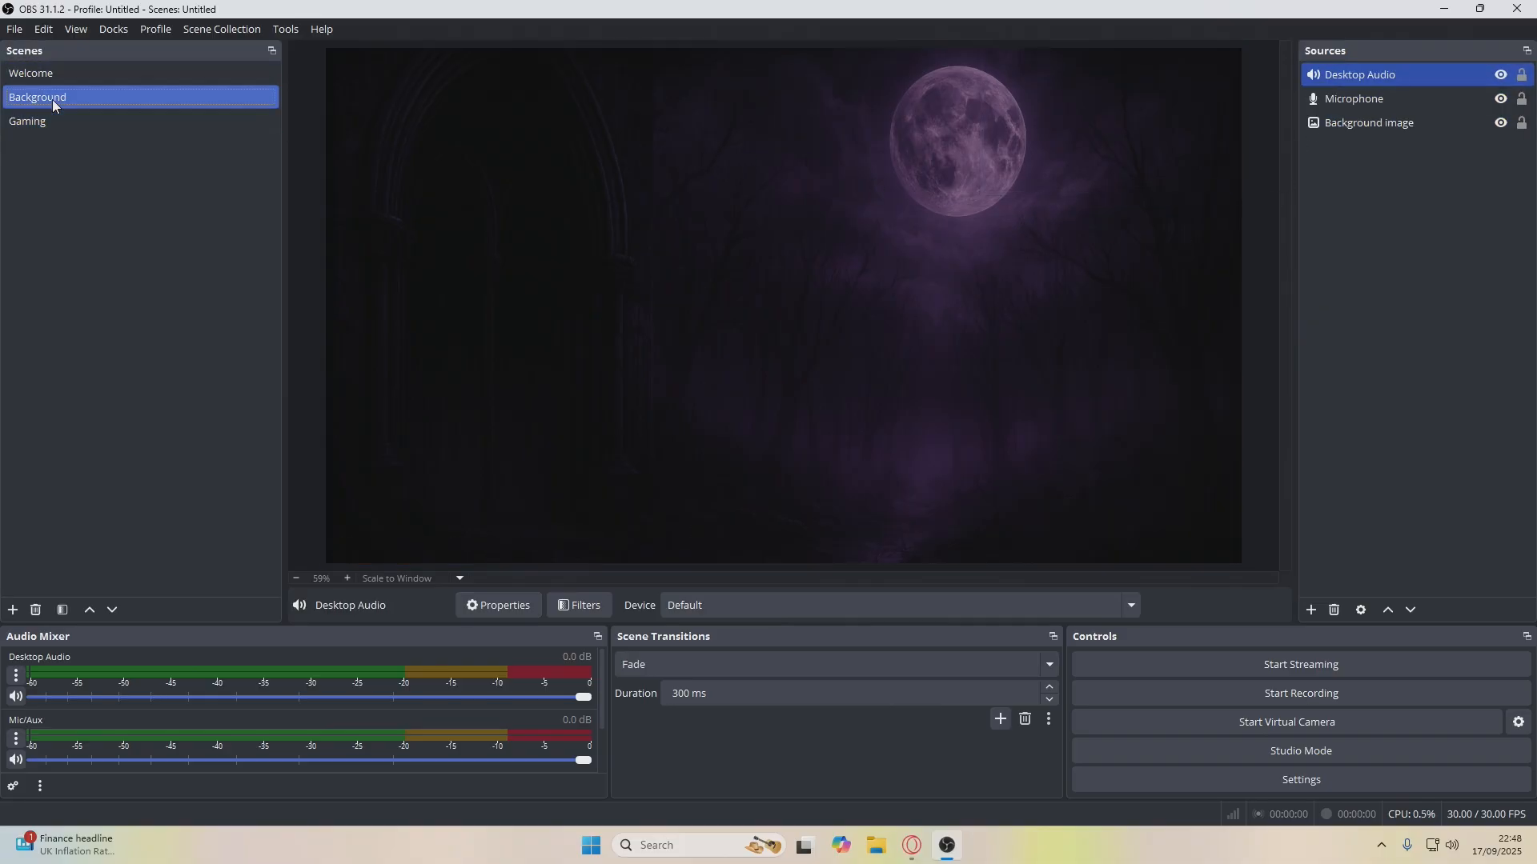
pyautogui.click(58, 79)
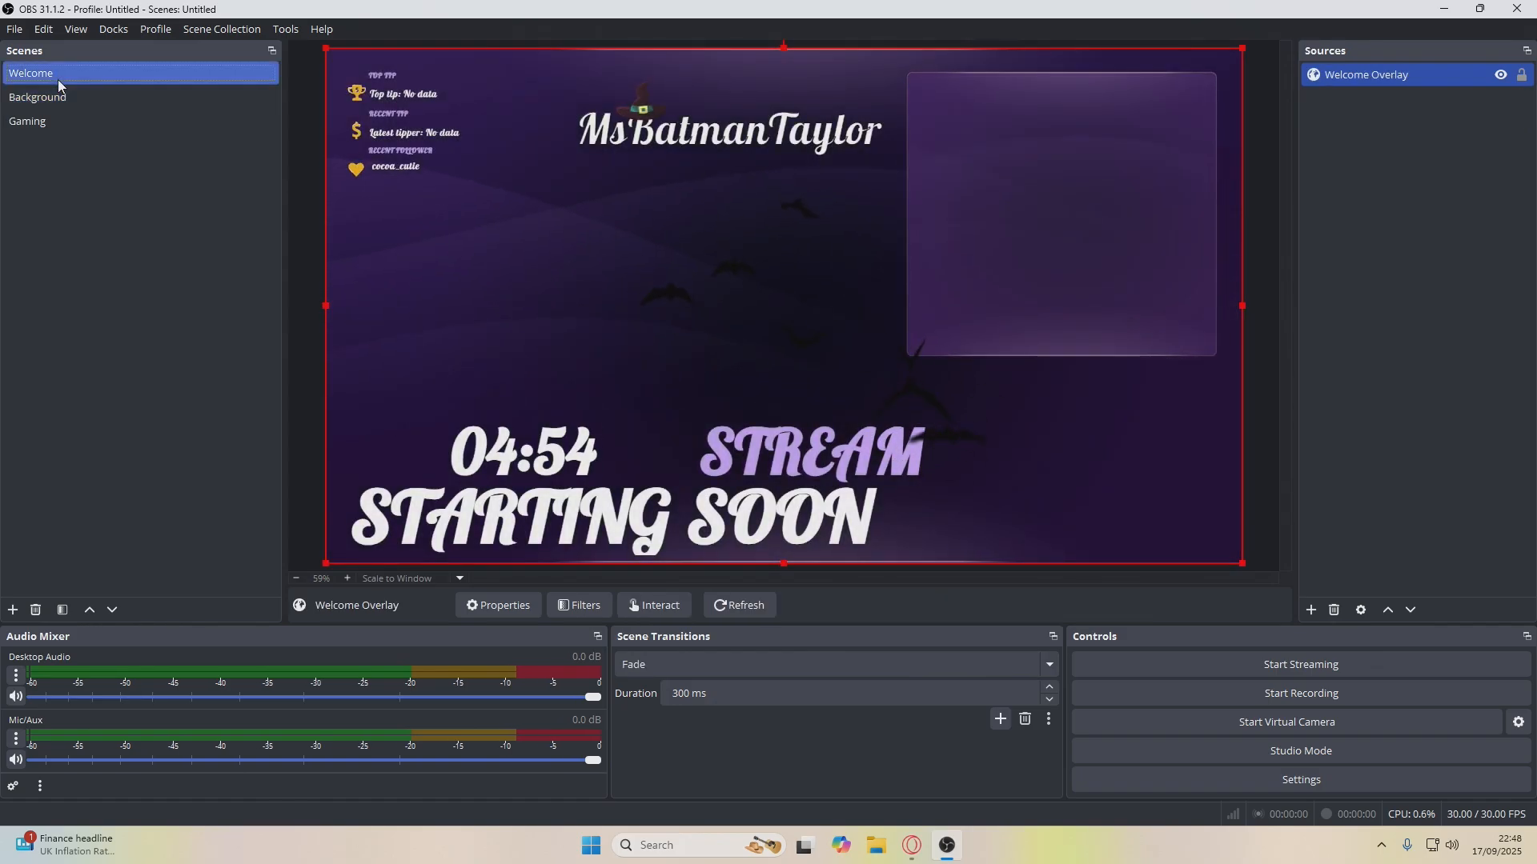
pyautogui.click(25, 129)
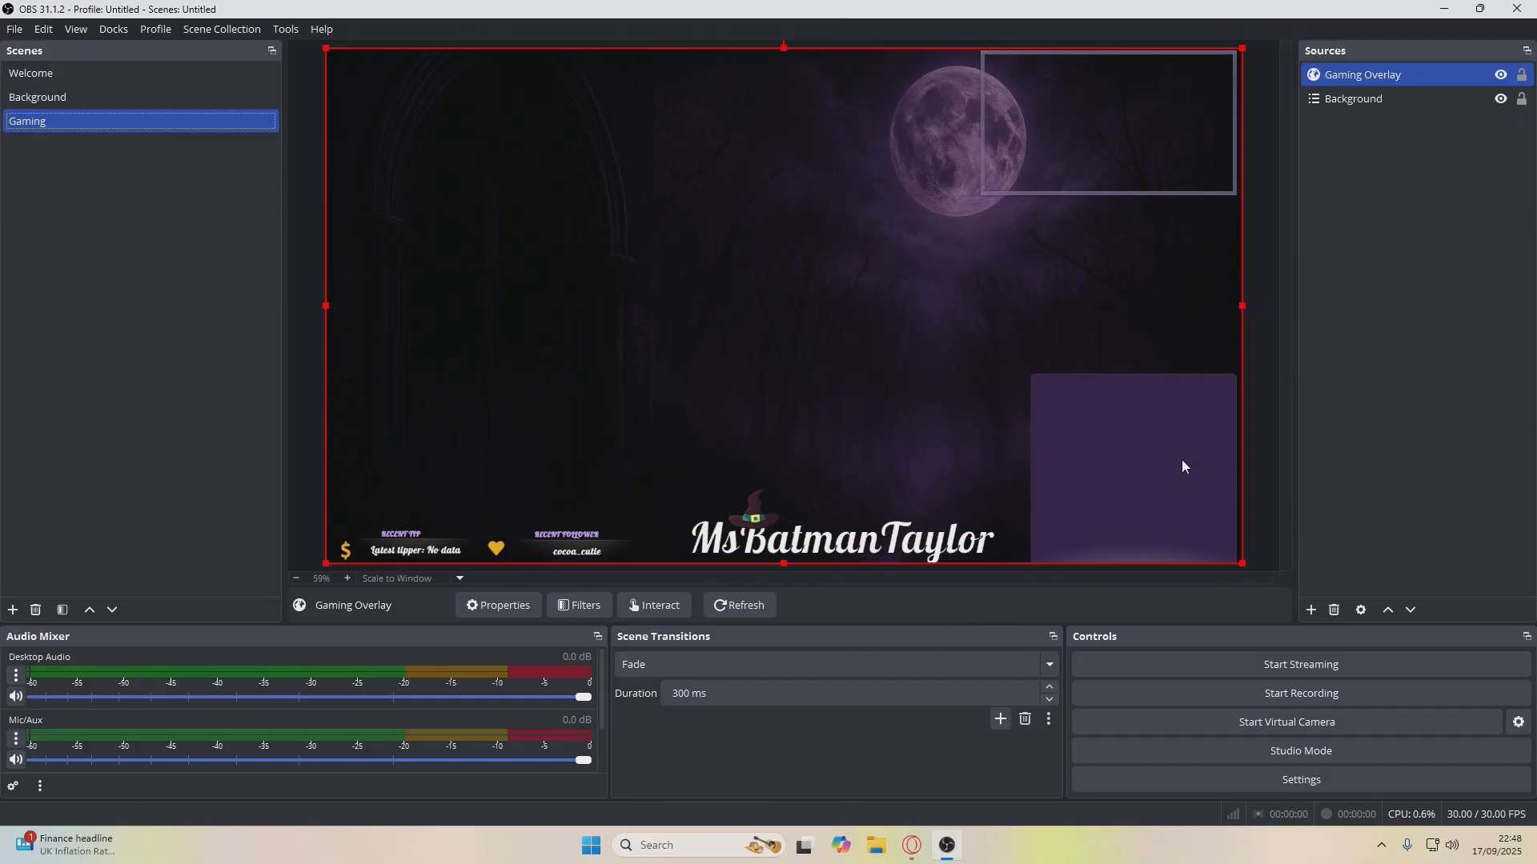
# Set the Welcome scene's Welcome Overlay to refresh its browser when the scene becomes active
pyautogui.click(45, 75)
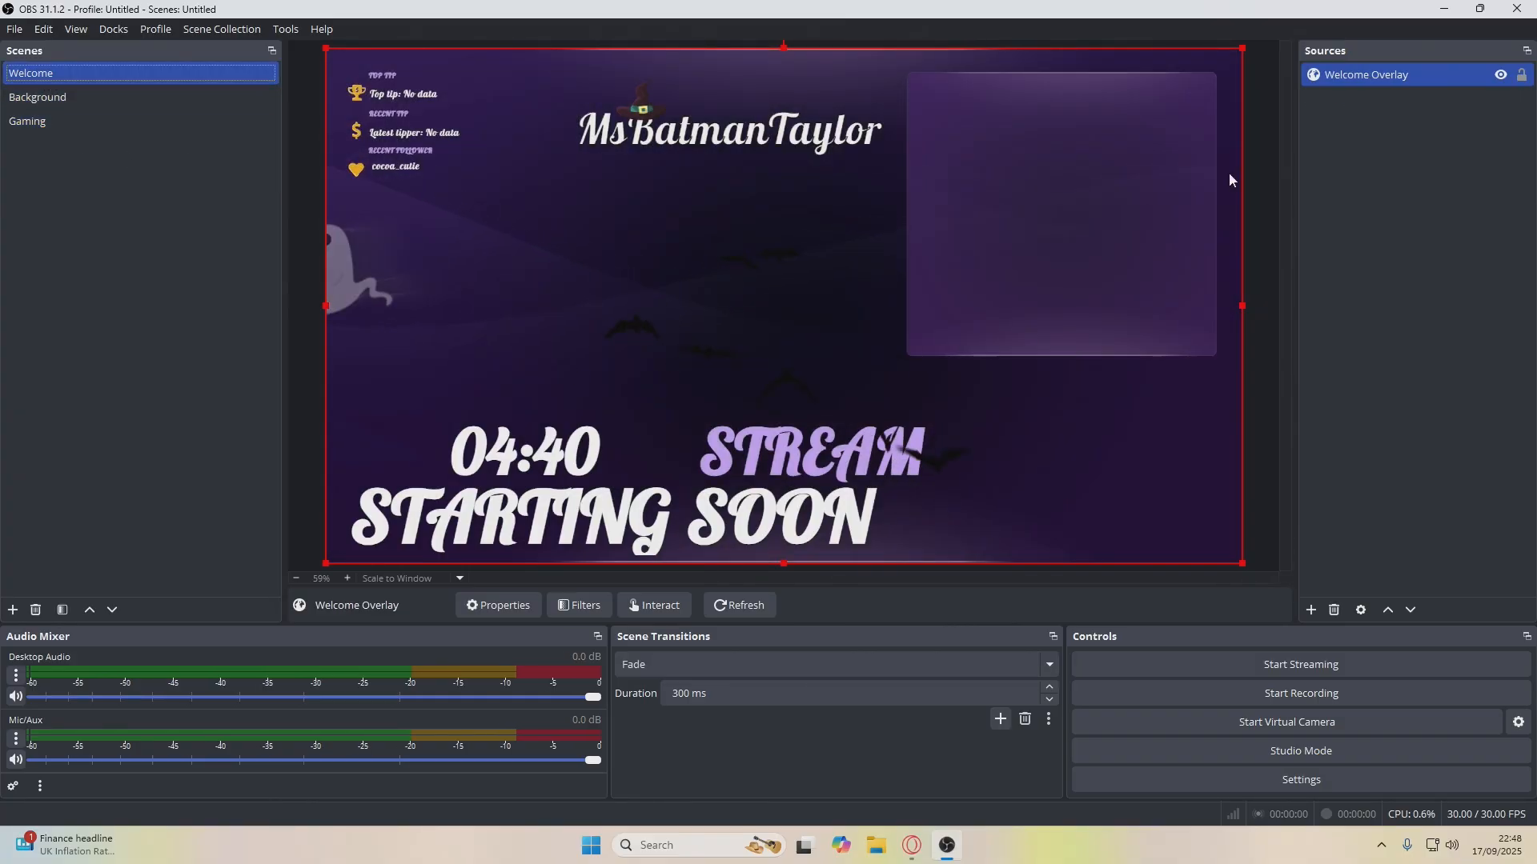
pyautogui.doubleClick(1380, 76)
pyautogui.scroll(-3, 535, 541)
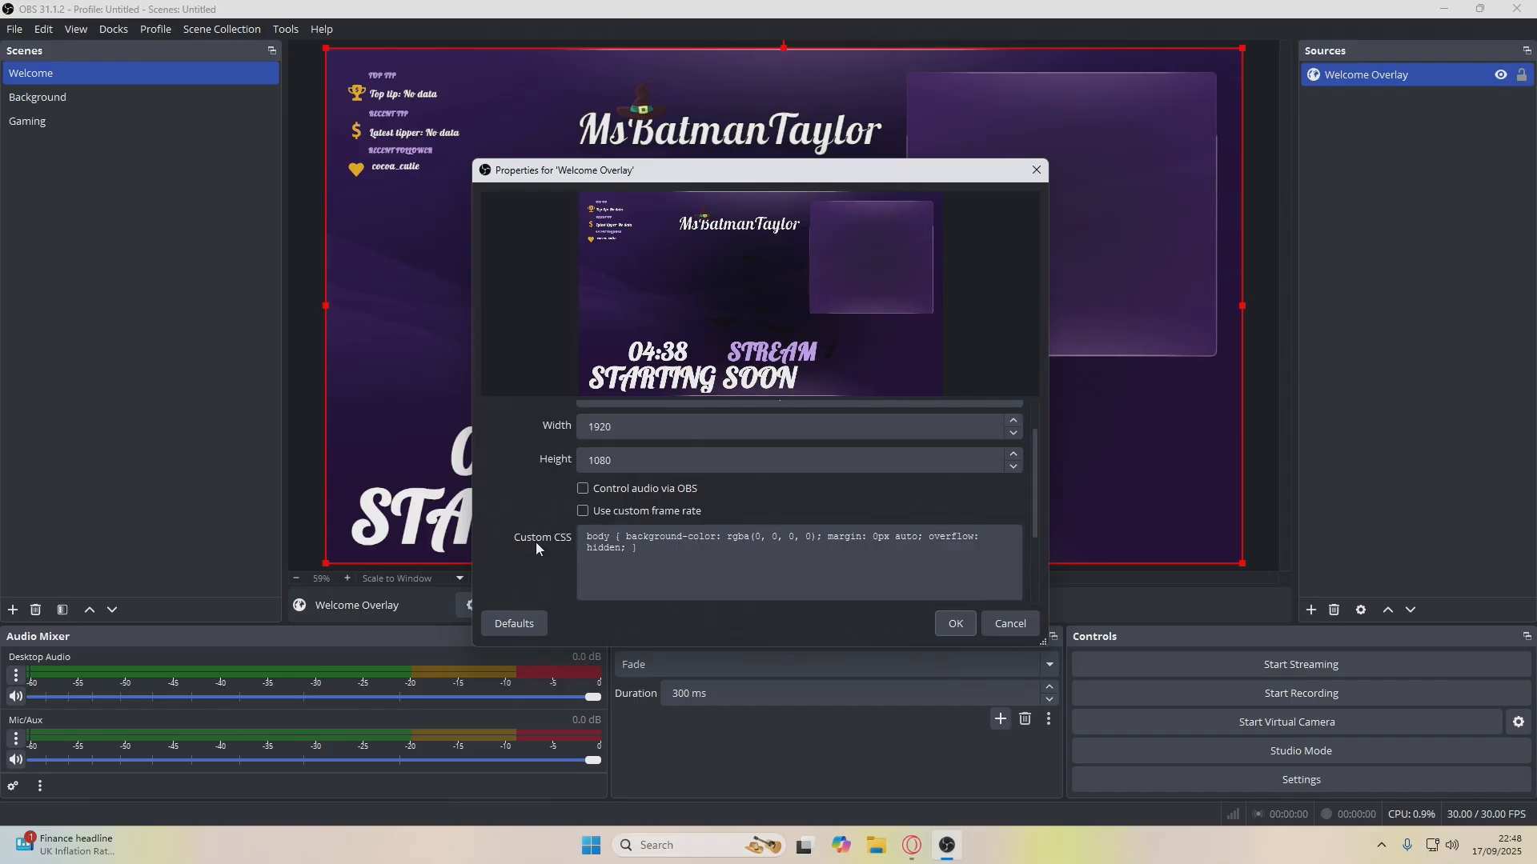
pyautogui.click(956, 623)
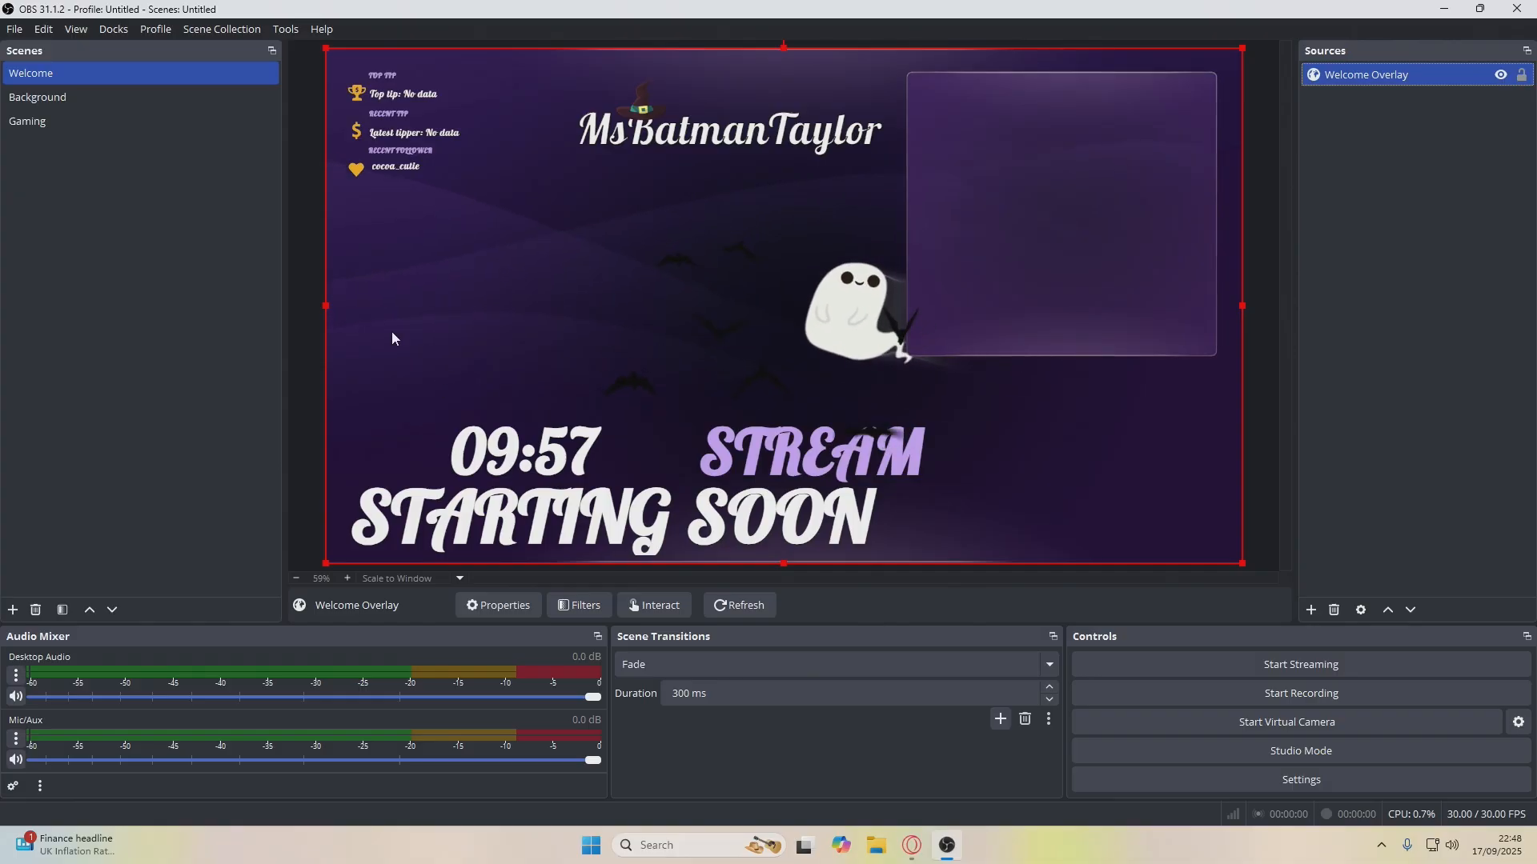
# Switch between the Background and Welcome scenes to check the overlay's countdown, ending on the Gaming scene
pyautogui.click(37, 100)
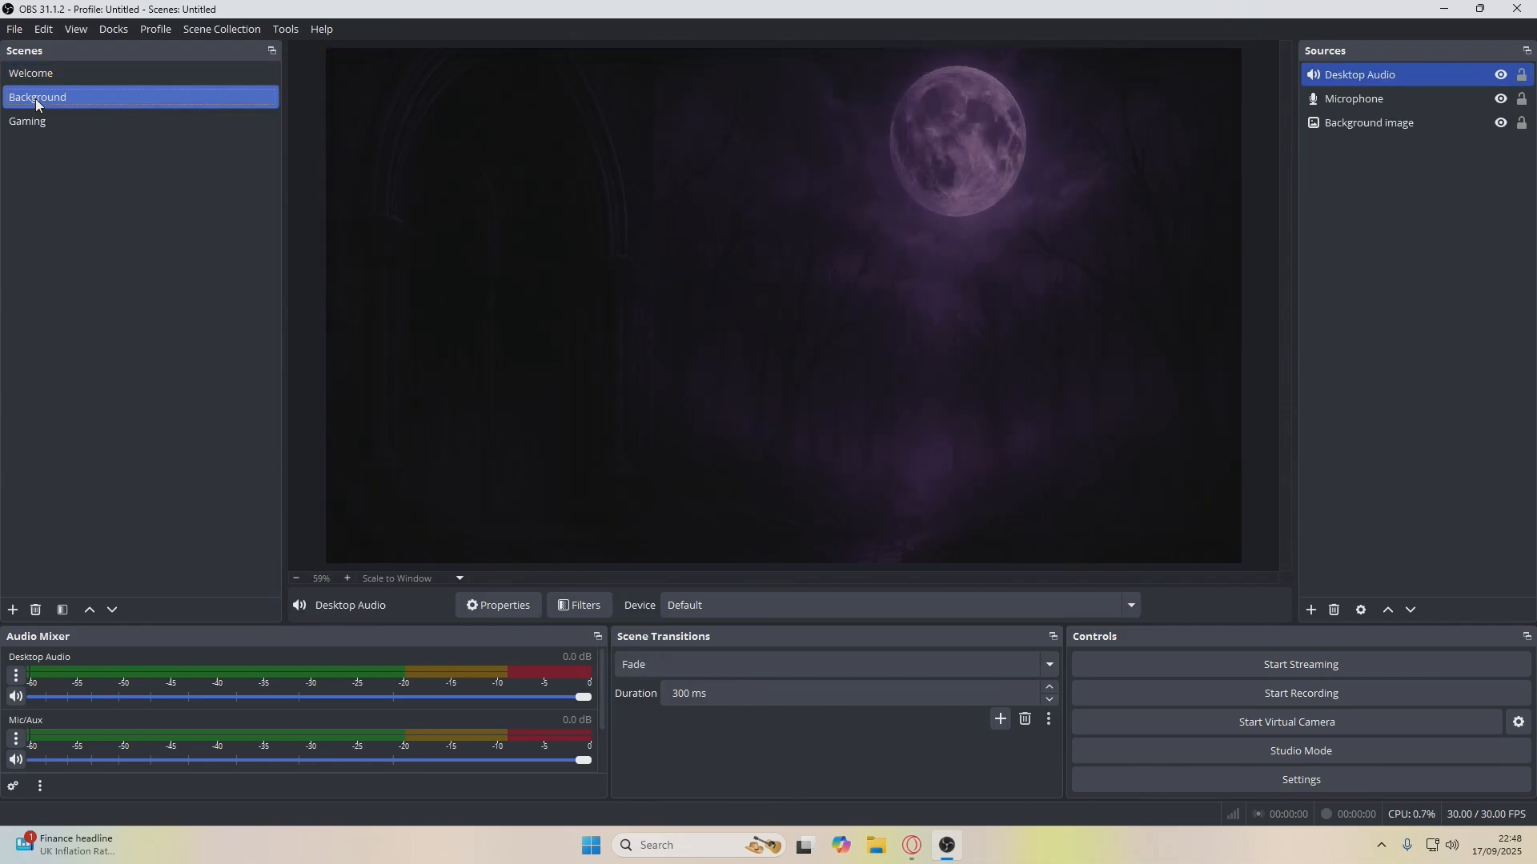
pyautogui.click(36, 74)
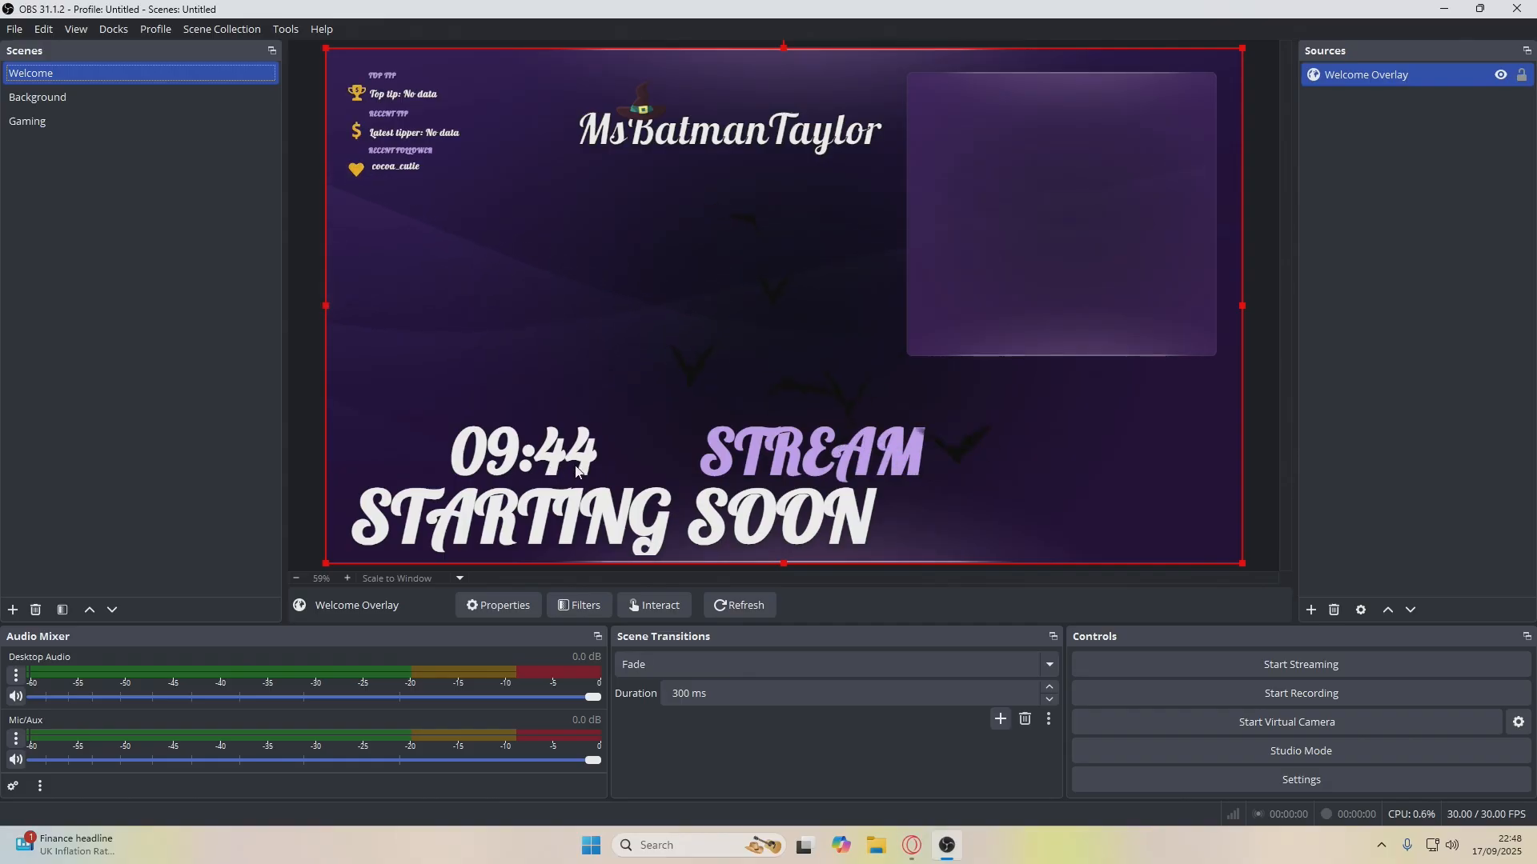
pyautogui.click(50, 99)
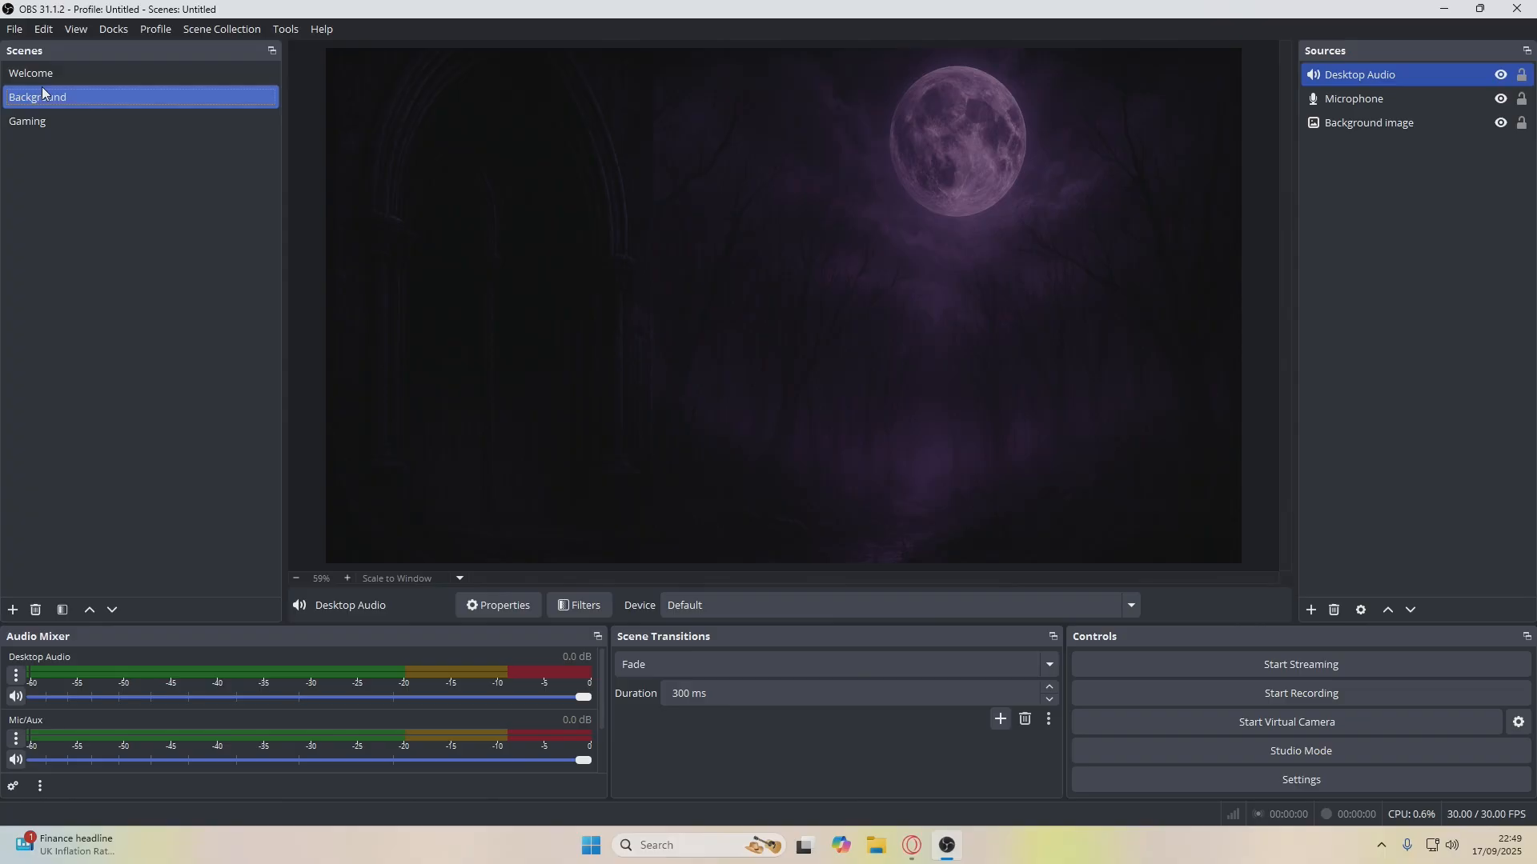
pyautogui.click(22, 123)
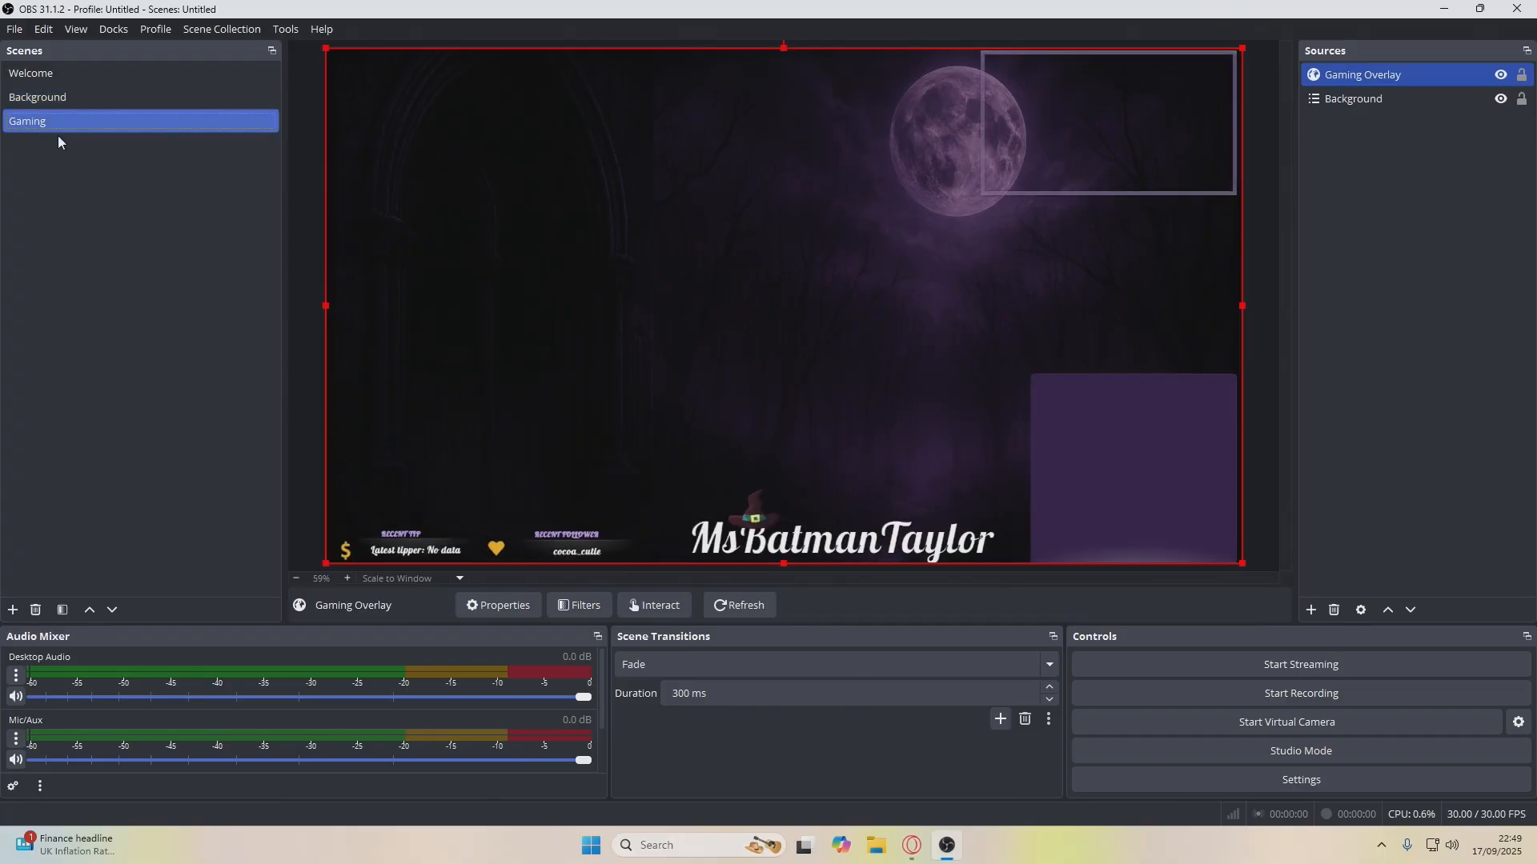
# Record a short test while switching from Gaming to the Welcome scene, stop the recording, and return to the Gaming scene
pyautogui.click(1294, 694)
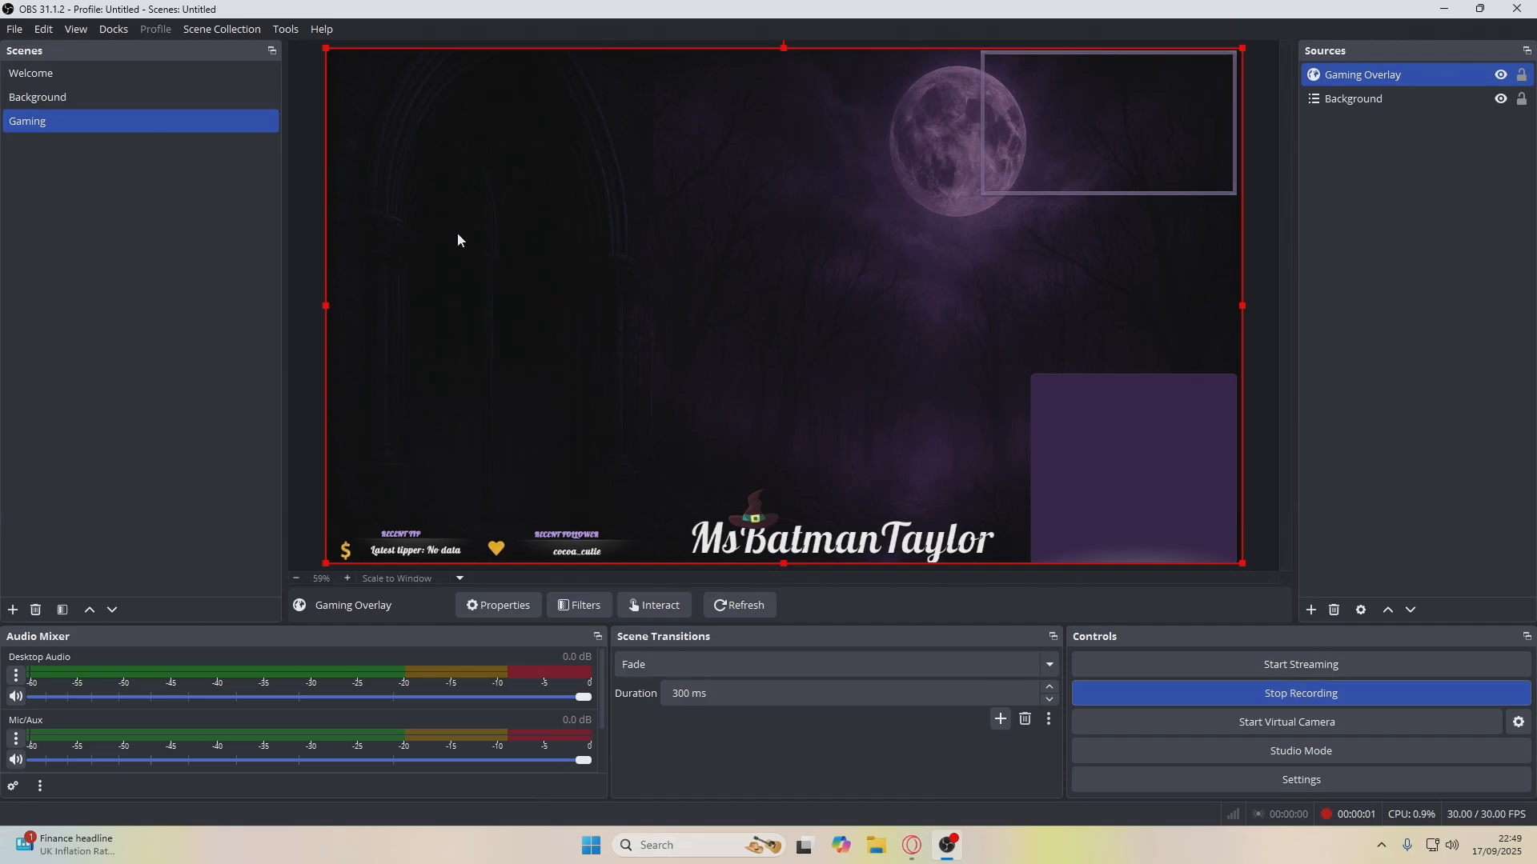
pyautogui.click(36, 74)
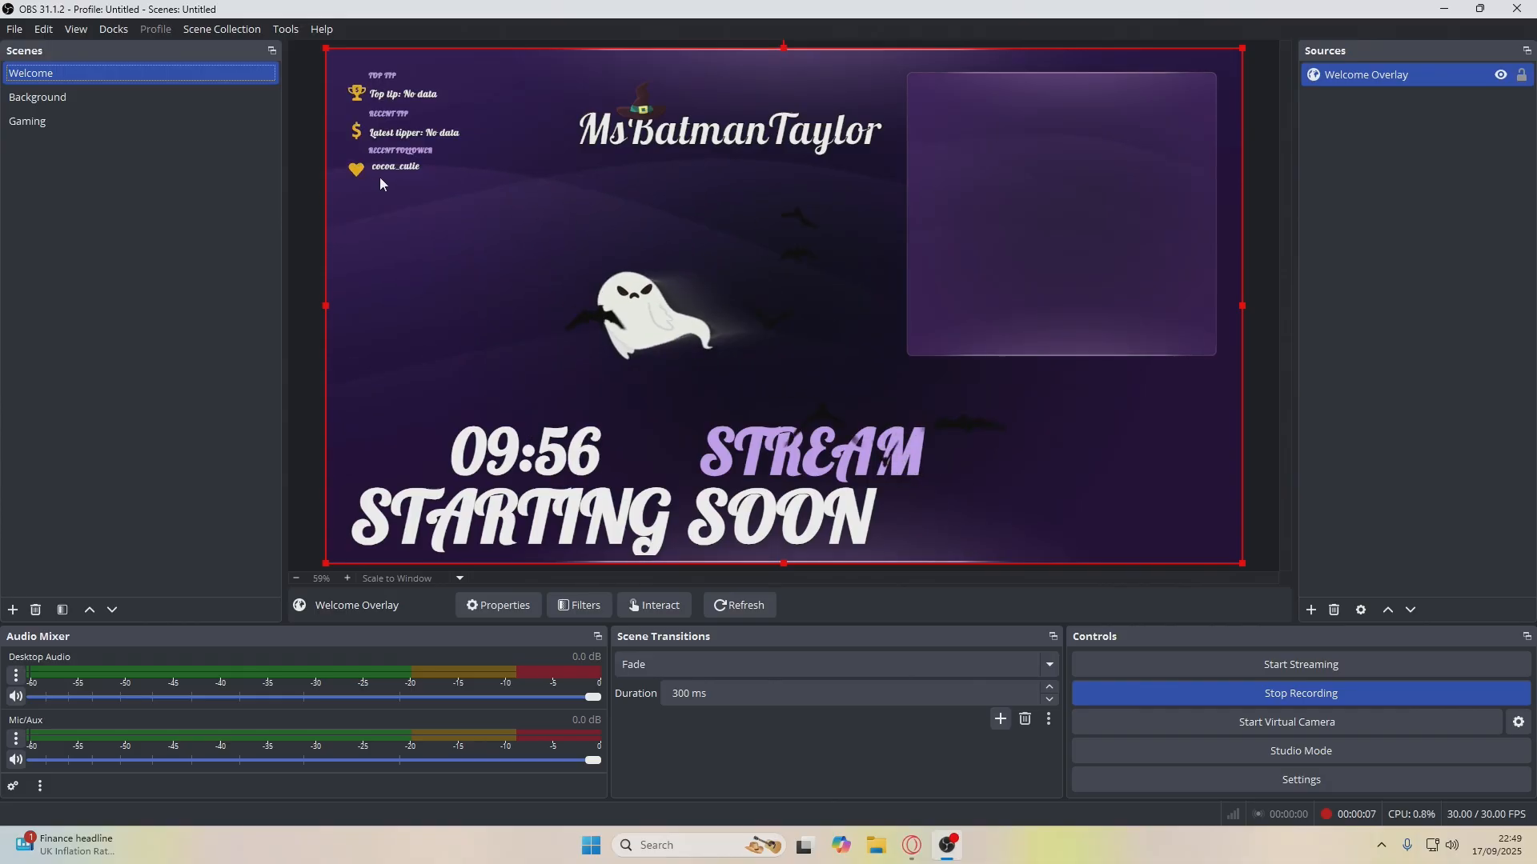
pyautogui.click(1317, 704)
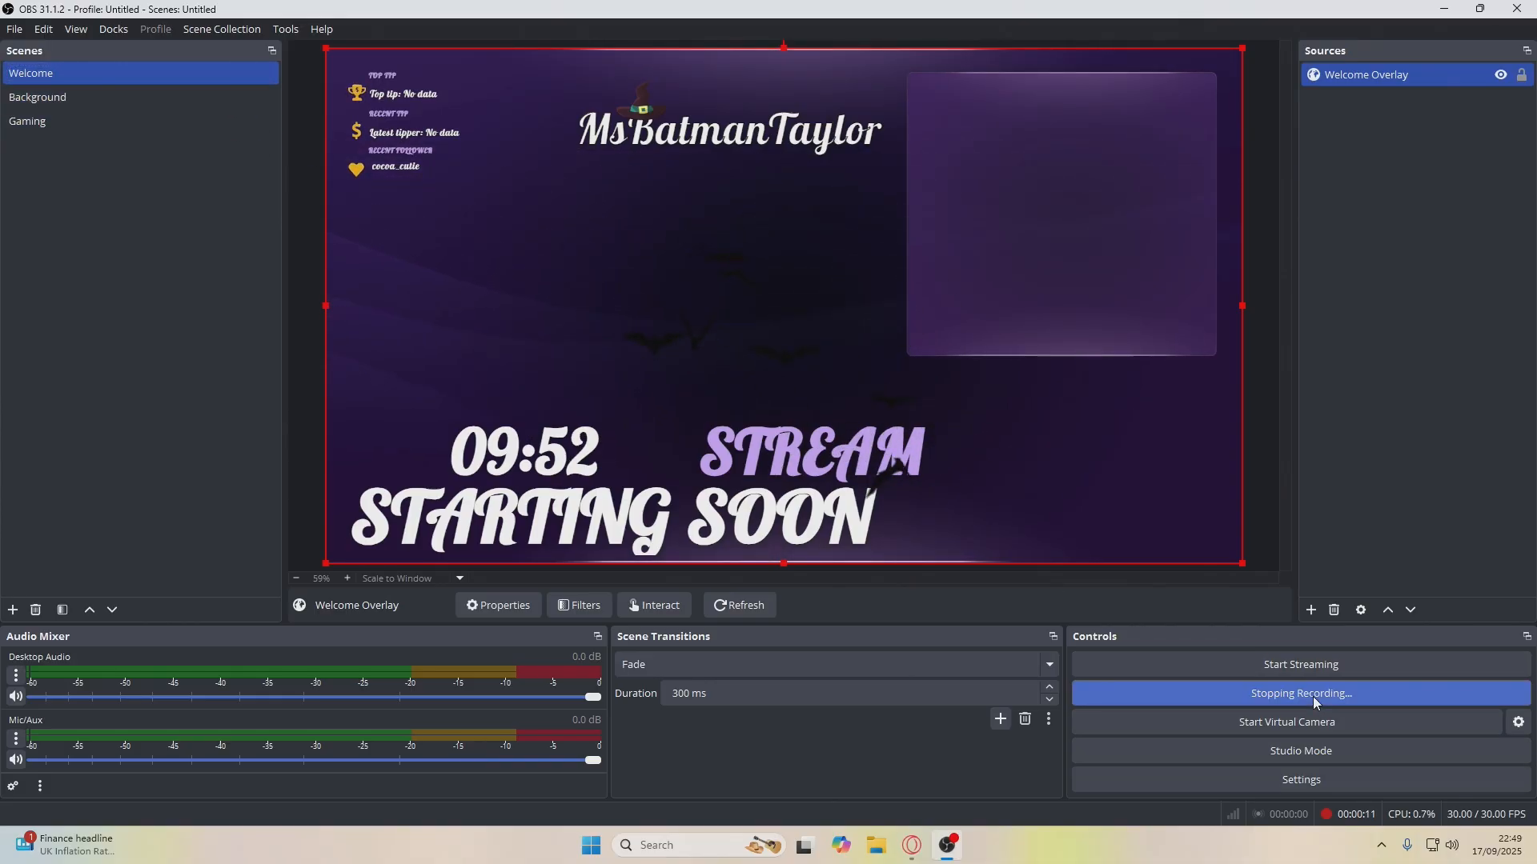
pyautogui.click(58, 122)
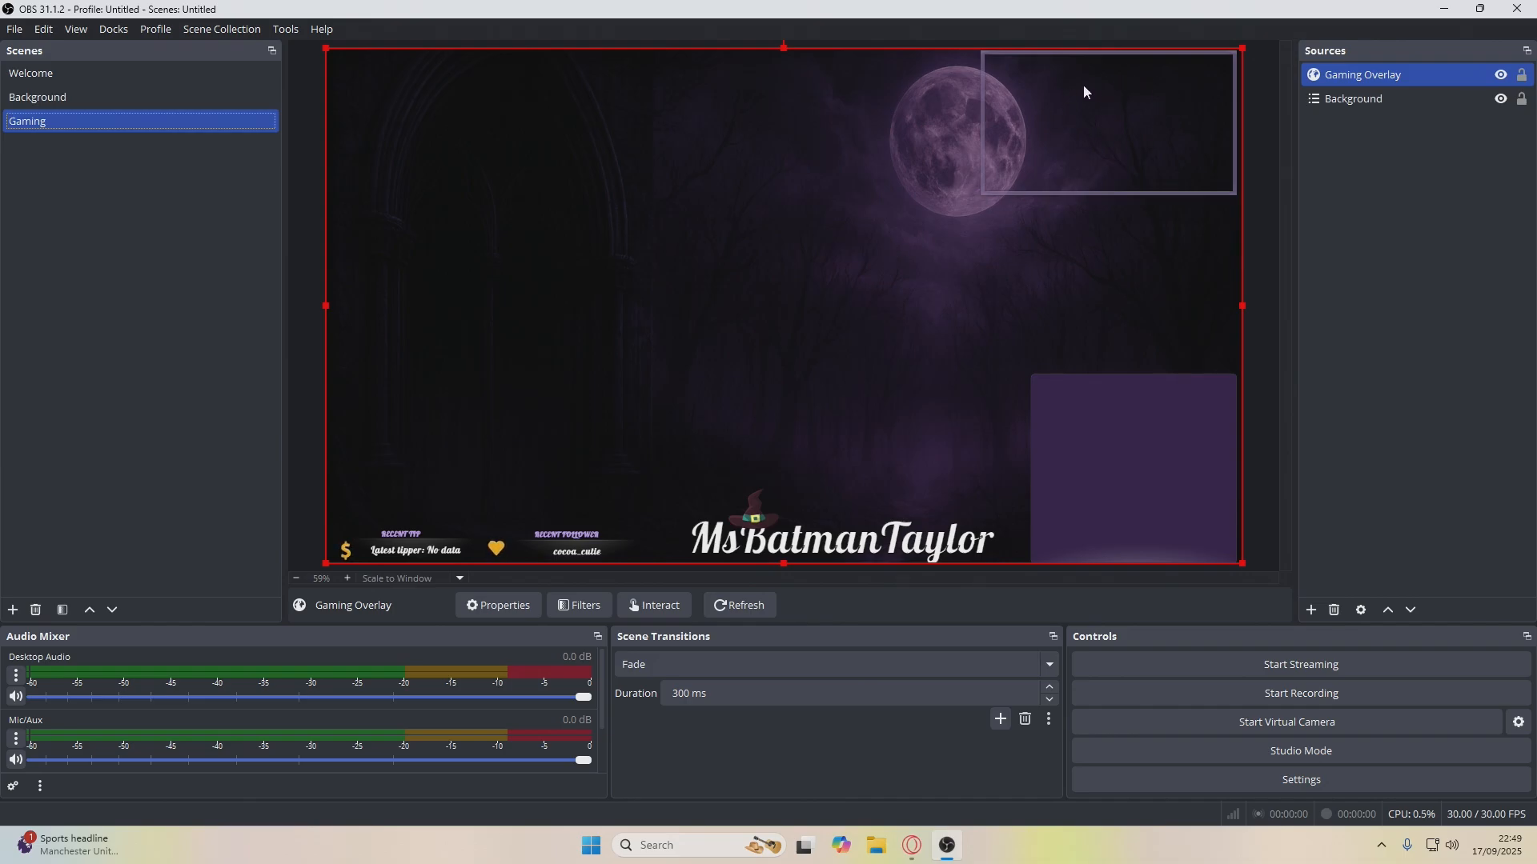
# Add a new scene named "Camera Scene"
pyautogui.click(13, 610)
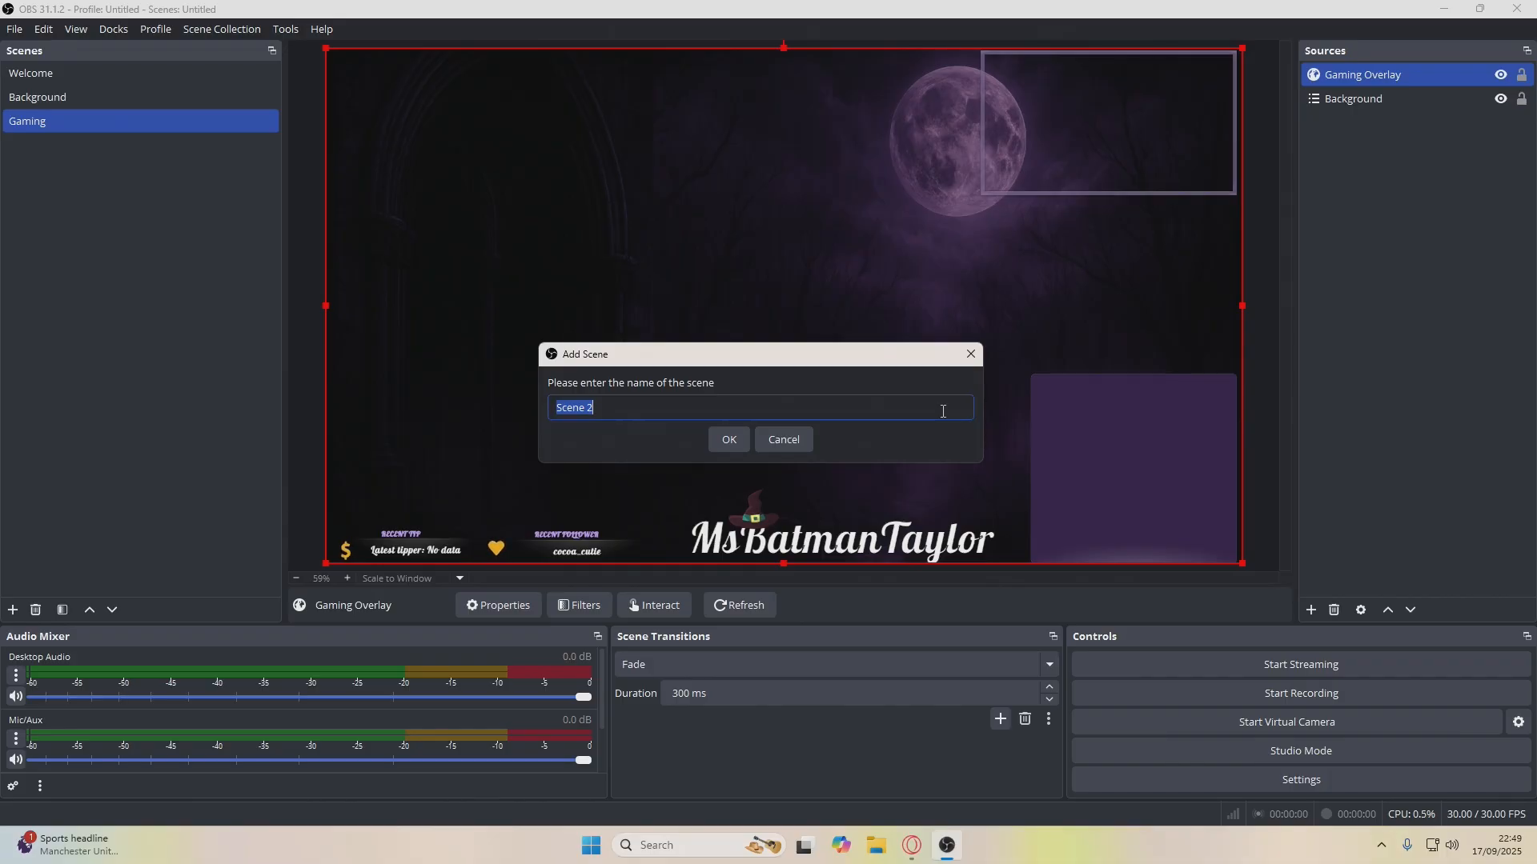
pyautogui.write('Camera')
pyautogui.press('Return')
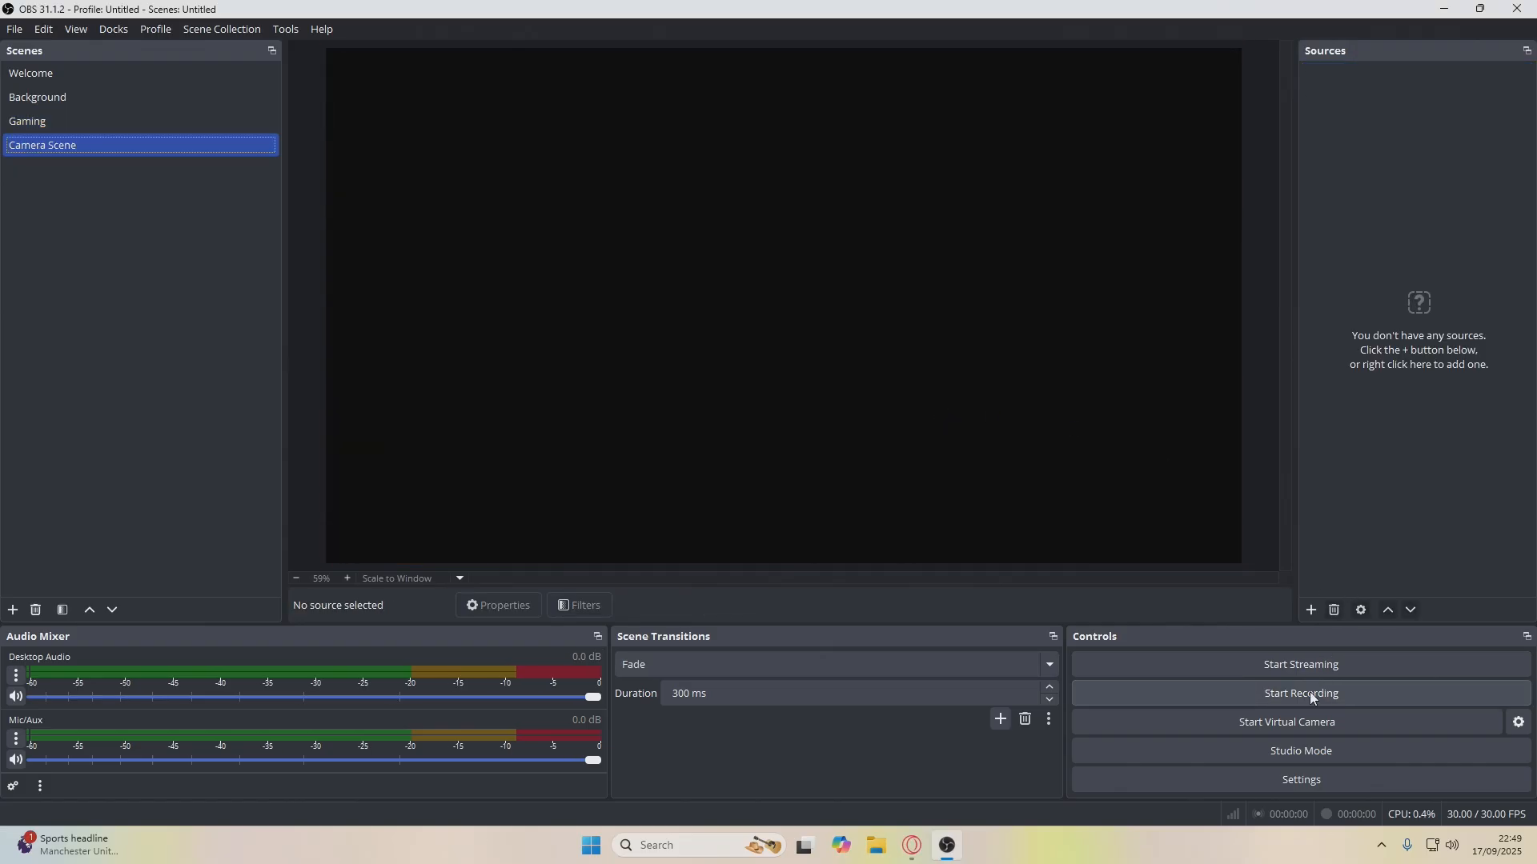
# Start the virtual camera and create a Video Capture Device source named "Camera" in the Camera Scene
pyautogui.click(1287, 722)
pyautogui.click(1311, 614)
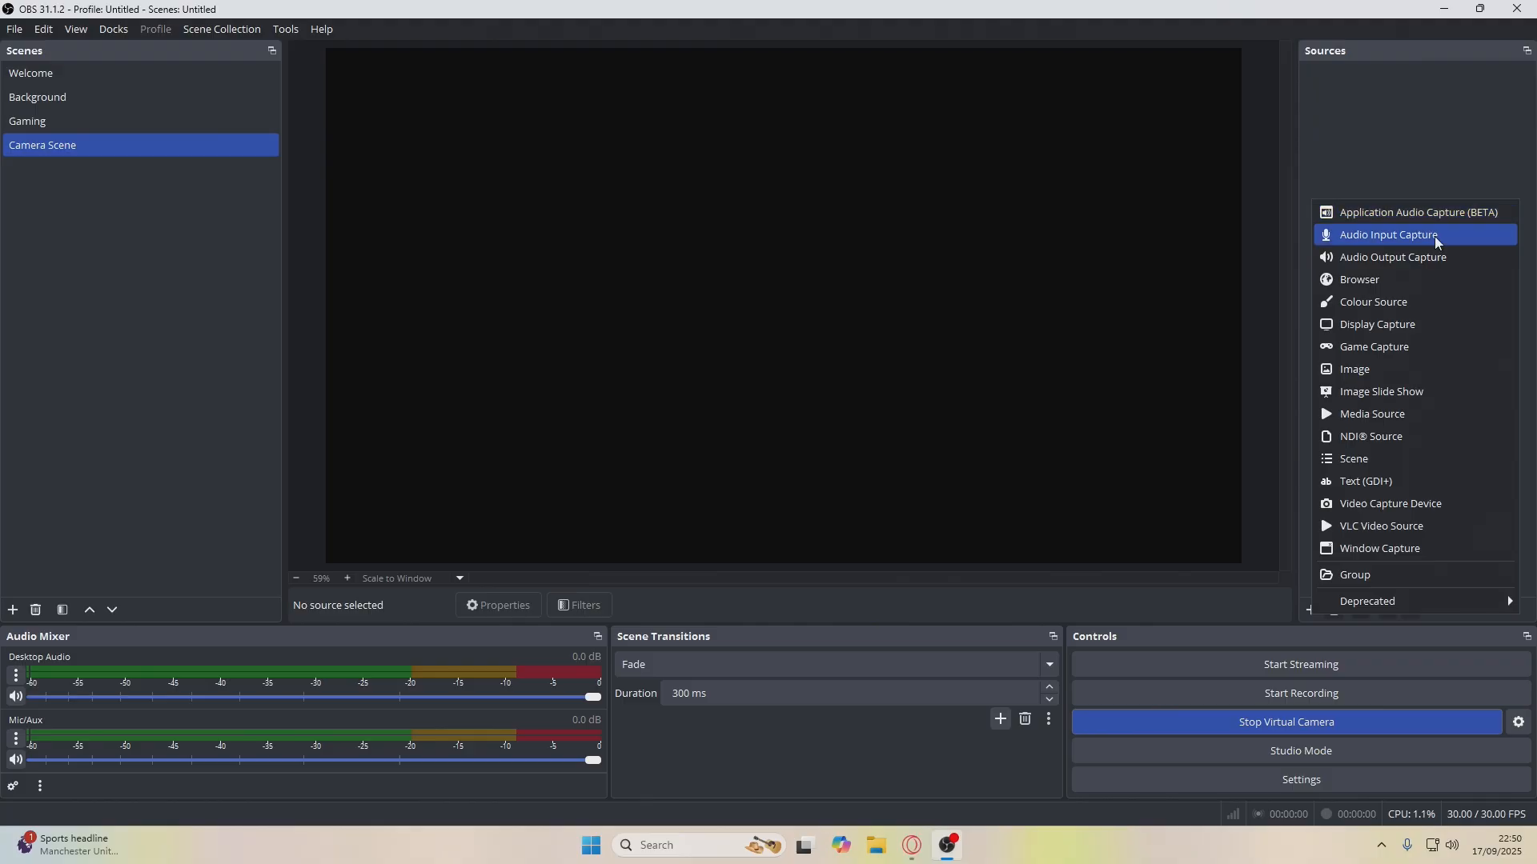
pyautogui.click(1390, 505)
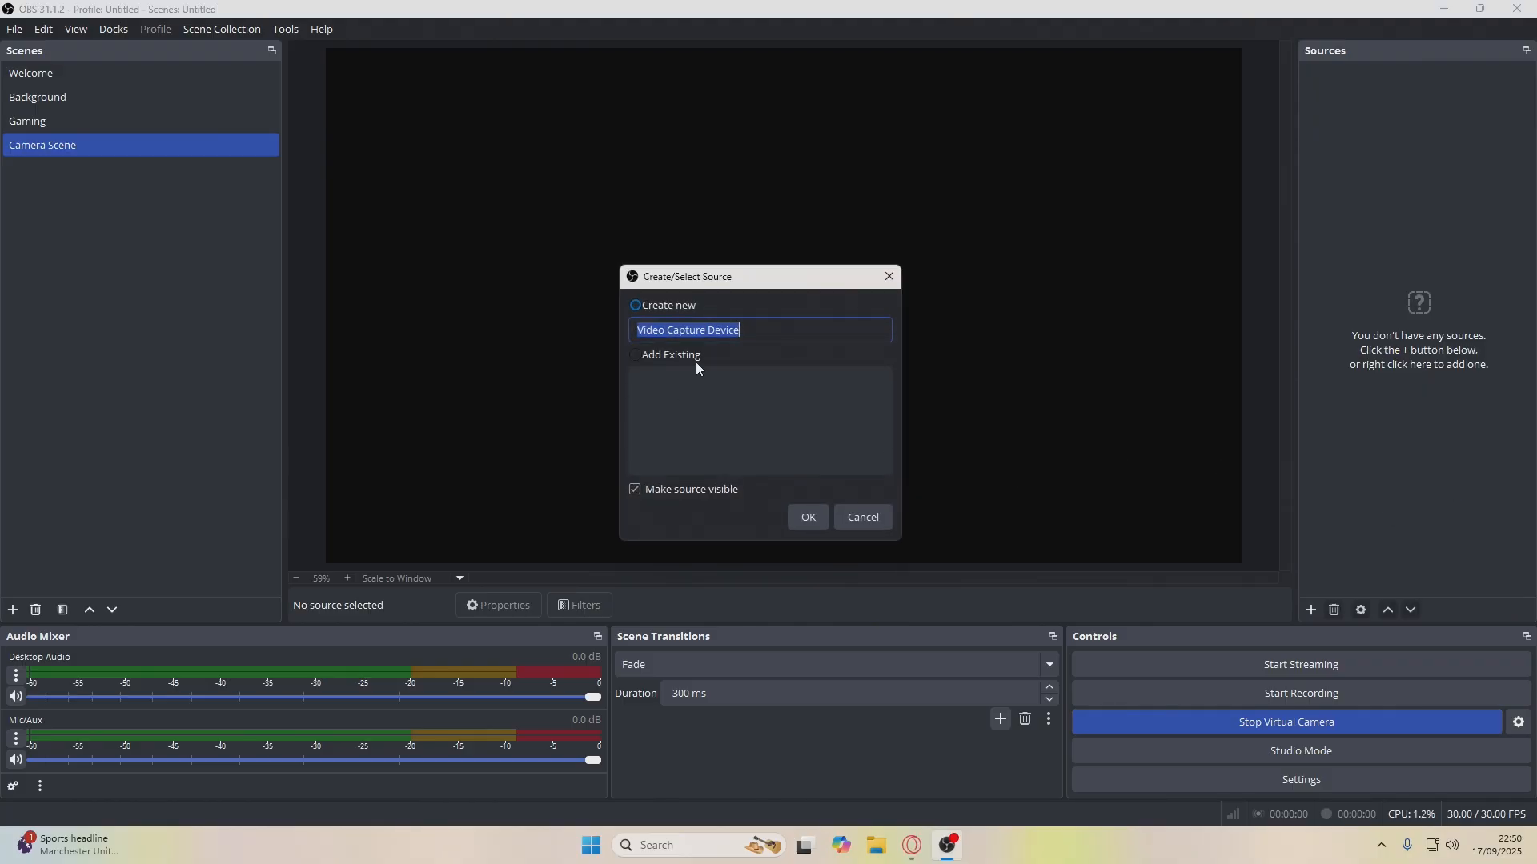
pyautogui.write('Camera')
pyautogui.press('Return')
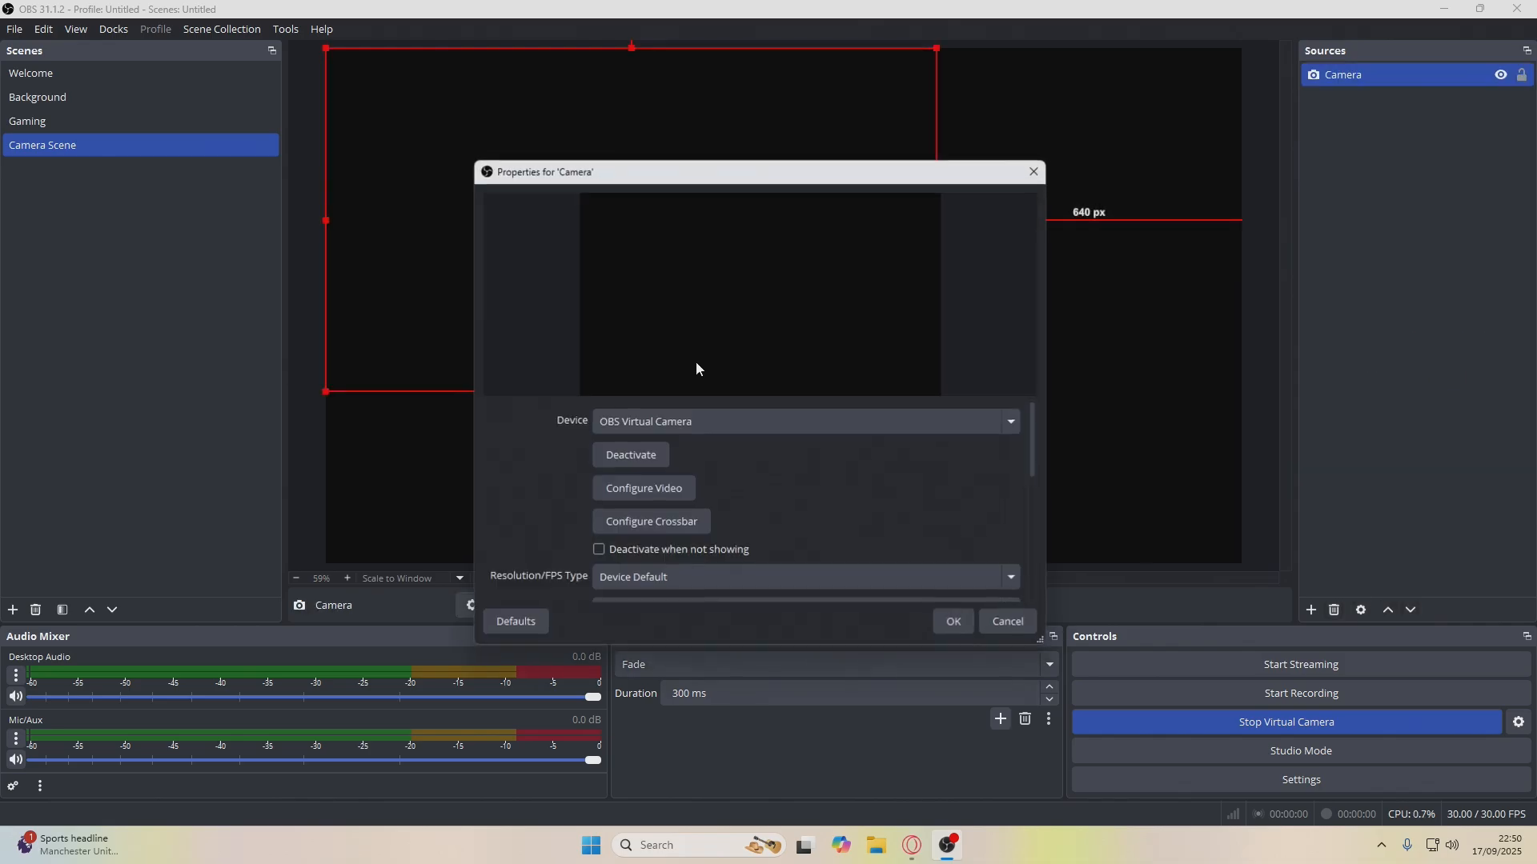
# Choose OBS Virtual Camera as the Camera source's device and apply the properties
pyautogui.click(720, 424)
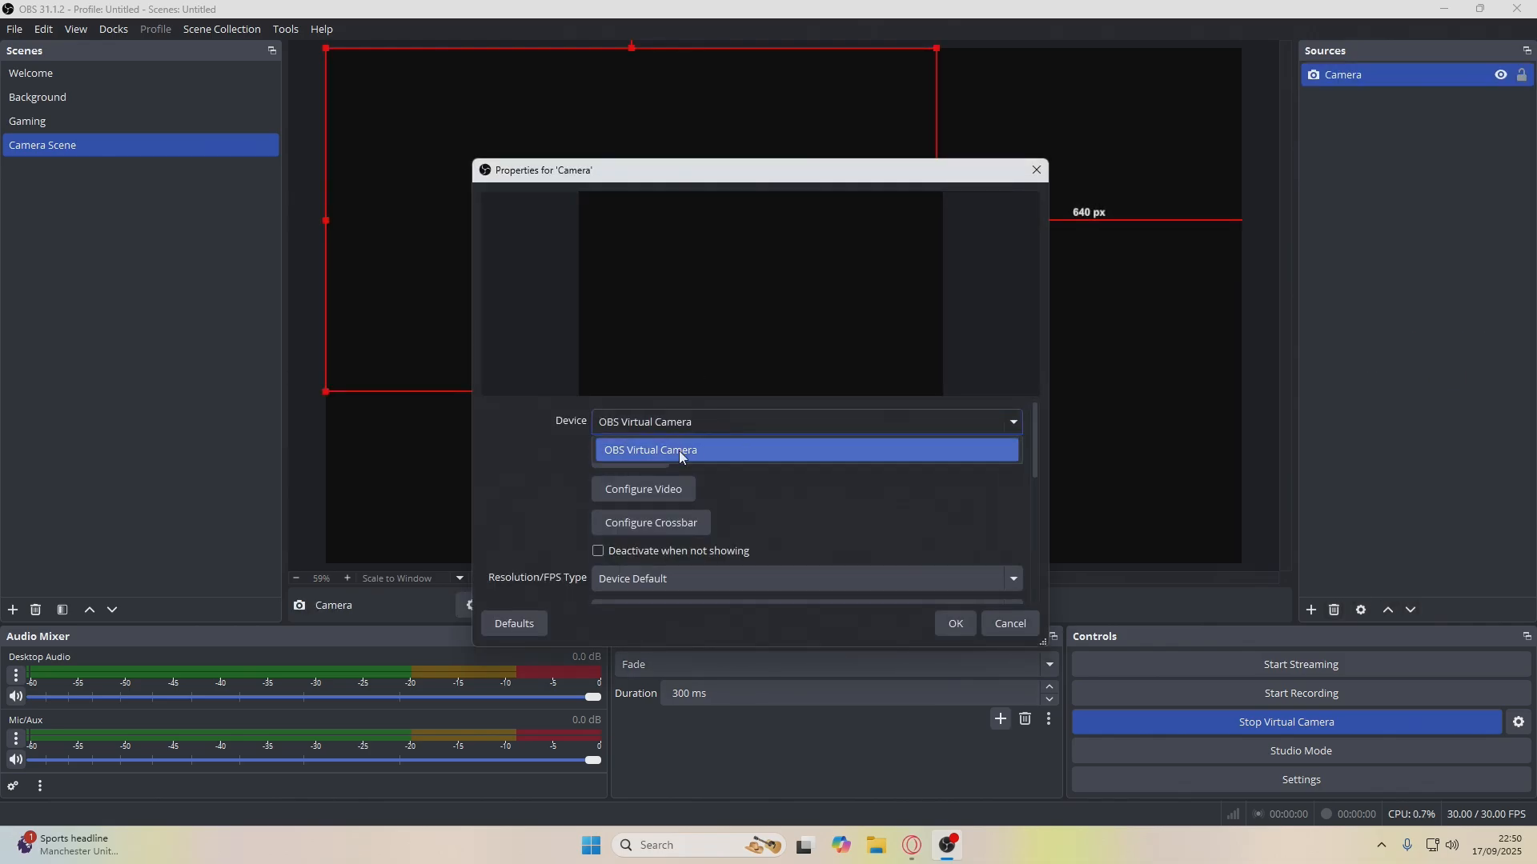
pyautogui.click(673, 449)
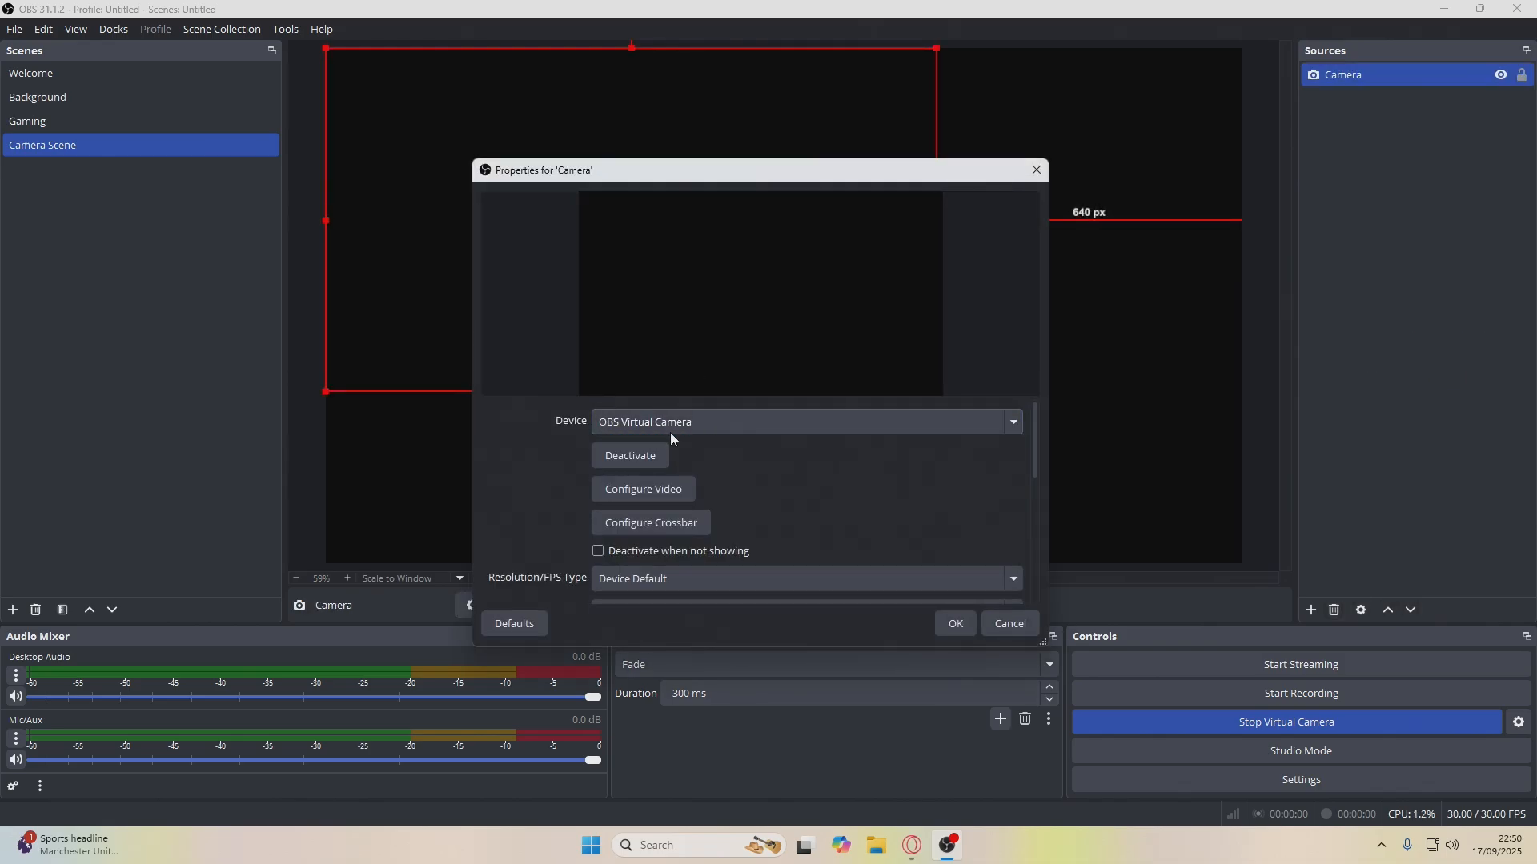
pyautogui.click(955, 624)
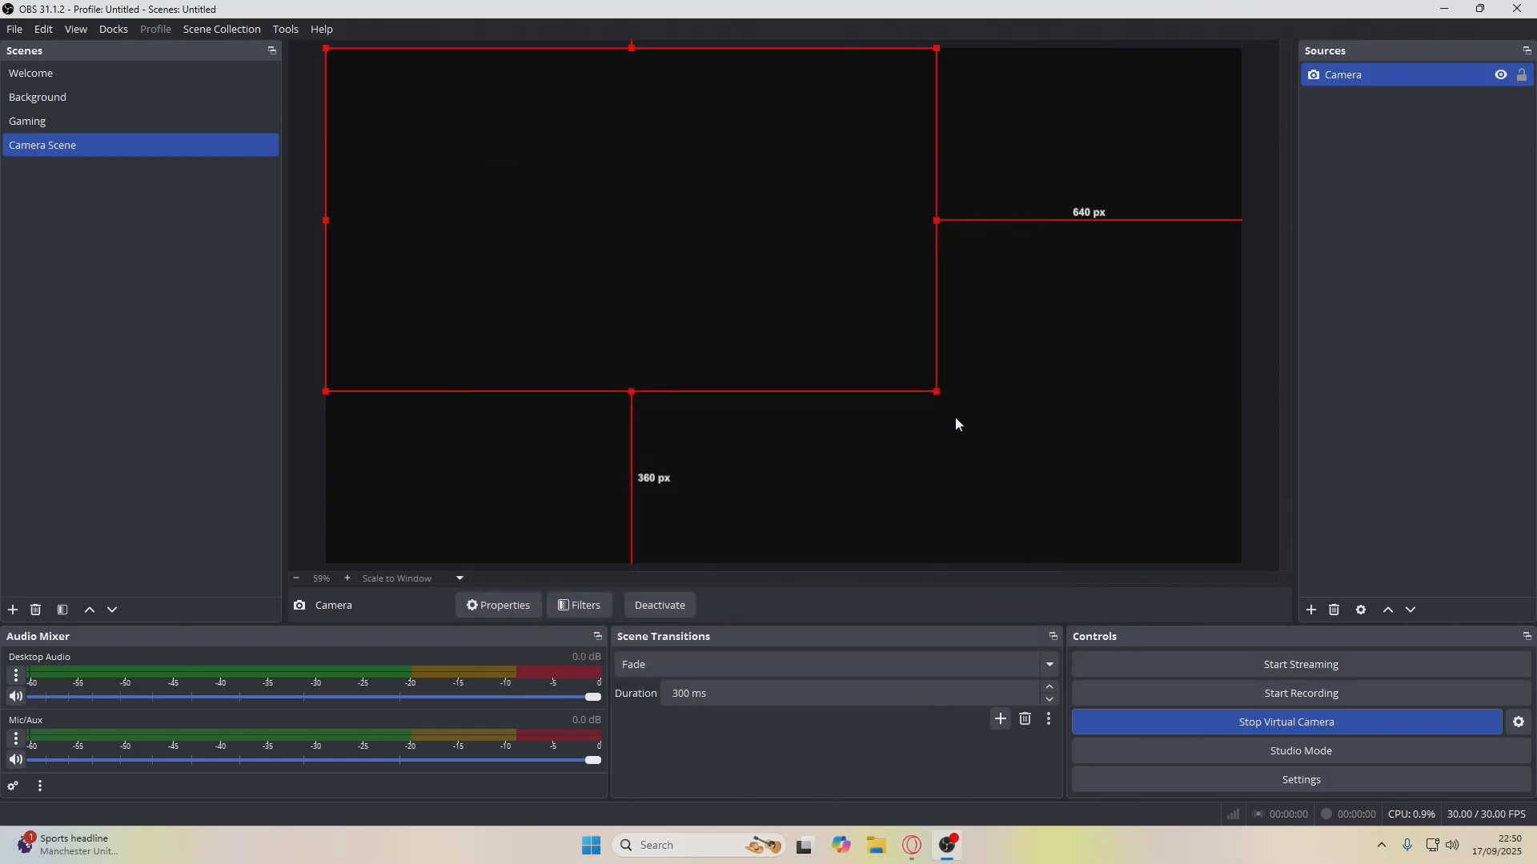
# Enlarge the Camera source to fill the canvas, and add the existing Camera Scene as a source in the Gaming scene
pyautogui.moveTo(938, 392); pyautogui.dragTo(1239, 522)
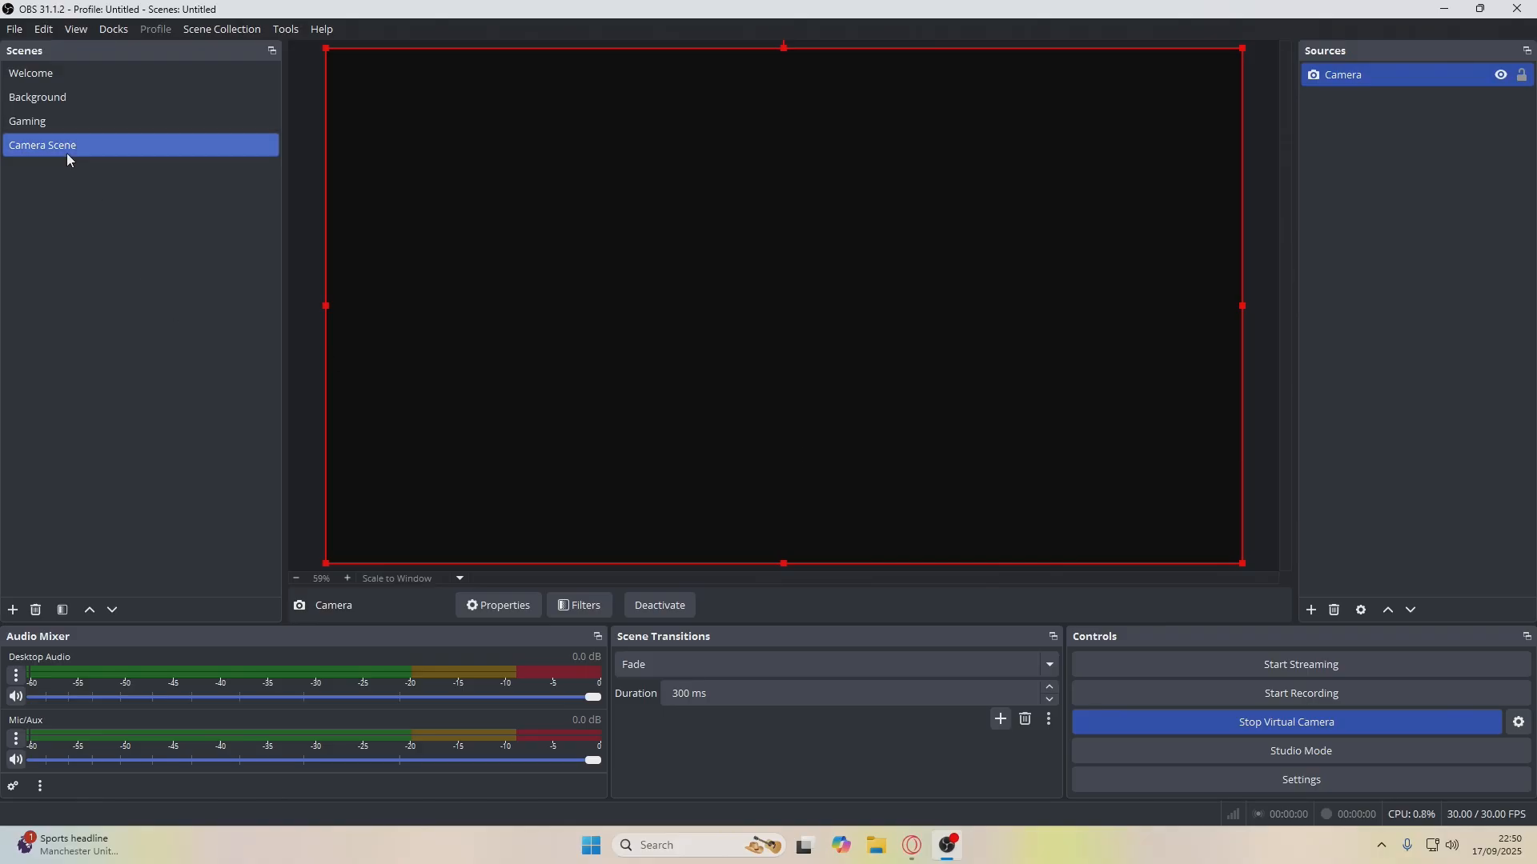
pyautogui.click(41, 122)
pyautogui.click(1312, 611)
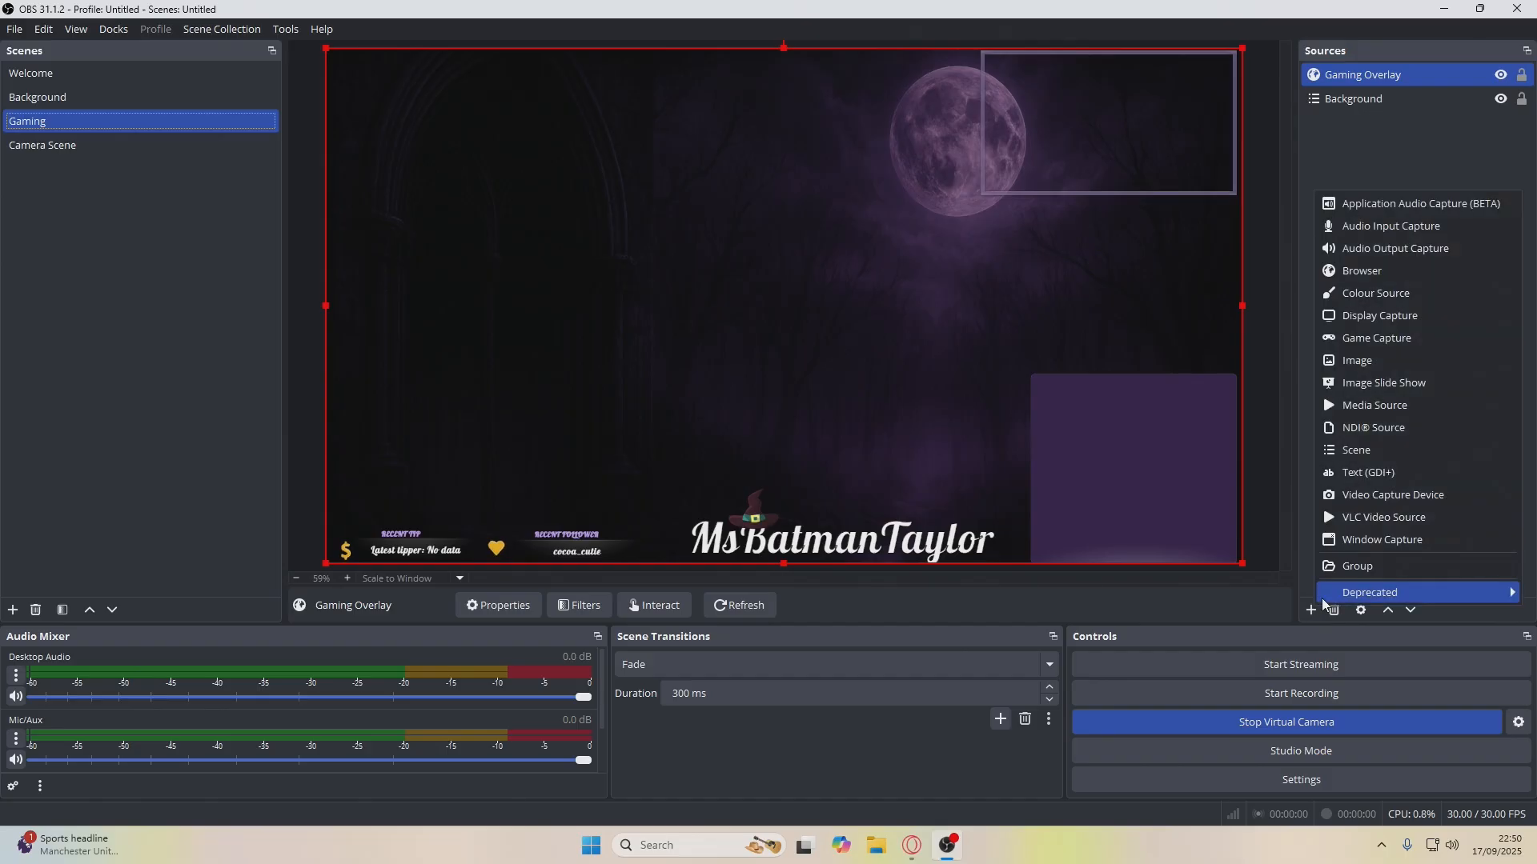
pyautogui.click(1368, 450)
pyautogui.click(671, 405)
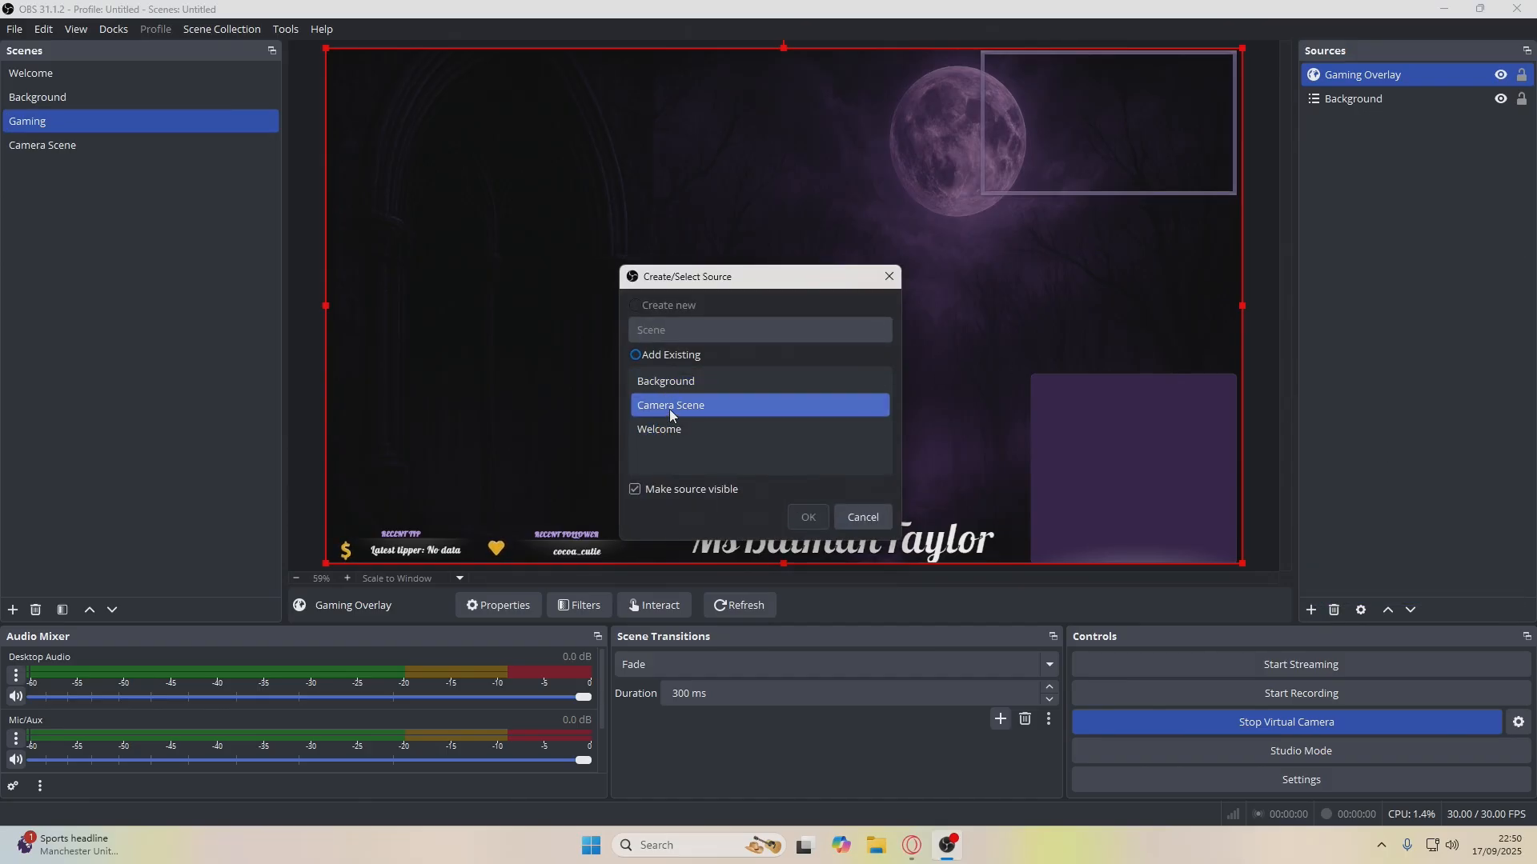
pyautogui.click(816, 519)
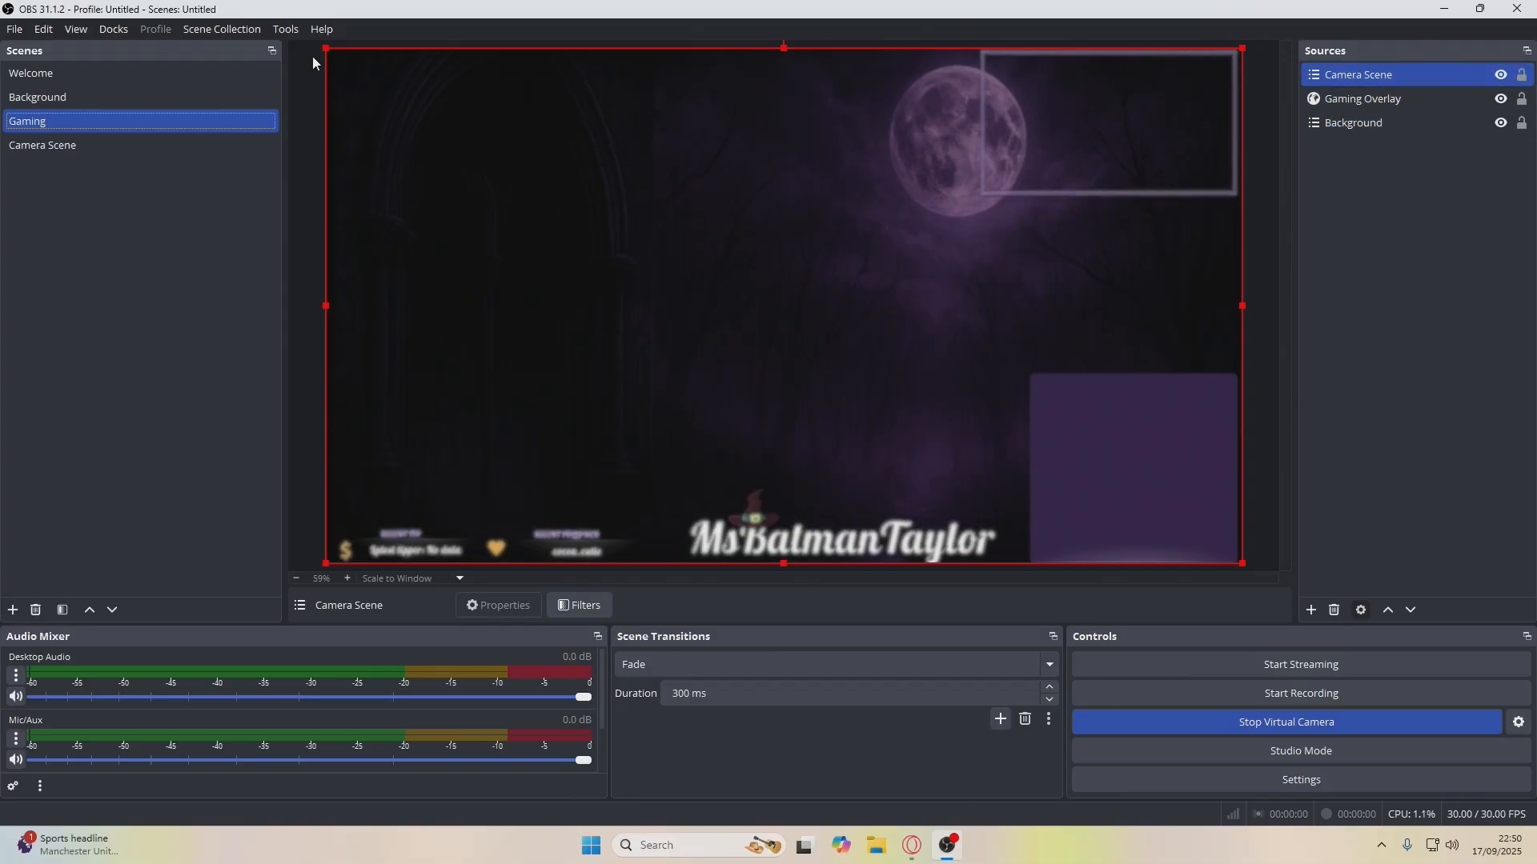
# Shrink the Camera Scene source towards the canvas's upper-right corner and place it below Gaming Overlay in the source order
pyautogui.moveTo(327, 49); pyautogui.dragTo(1118, 103)
pyautogui.moveTo(1383, 98); pyautogui.dragTo(1257, 94)
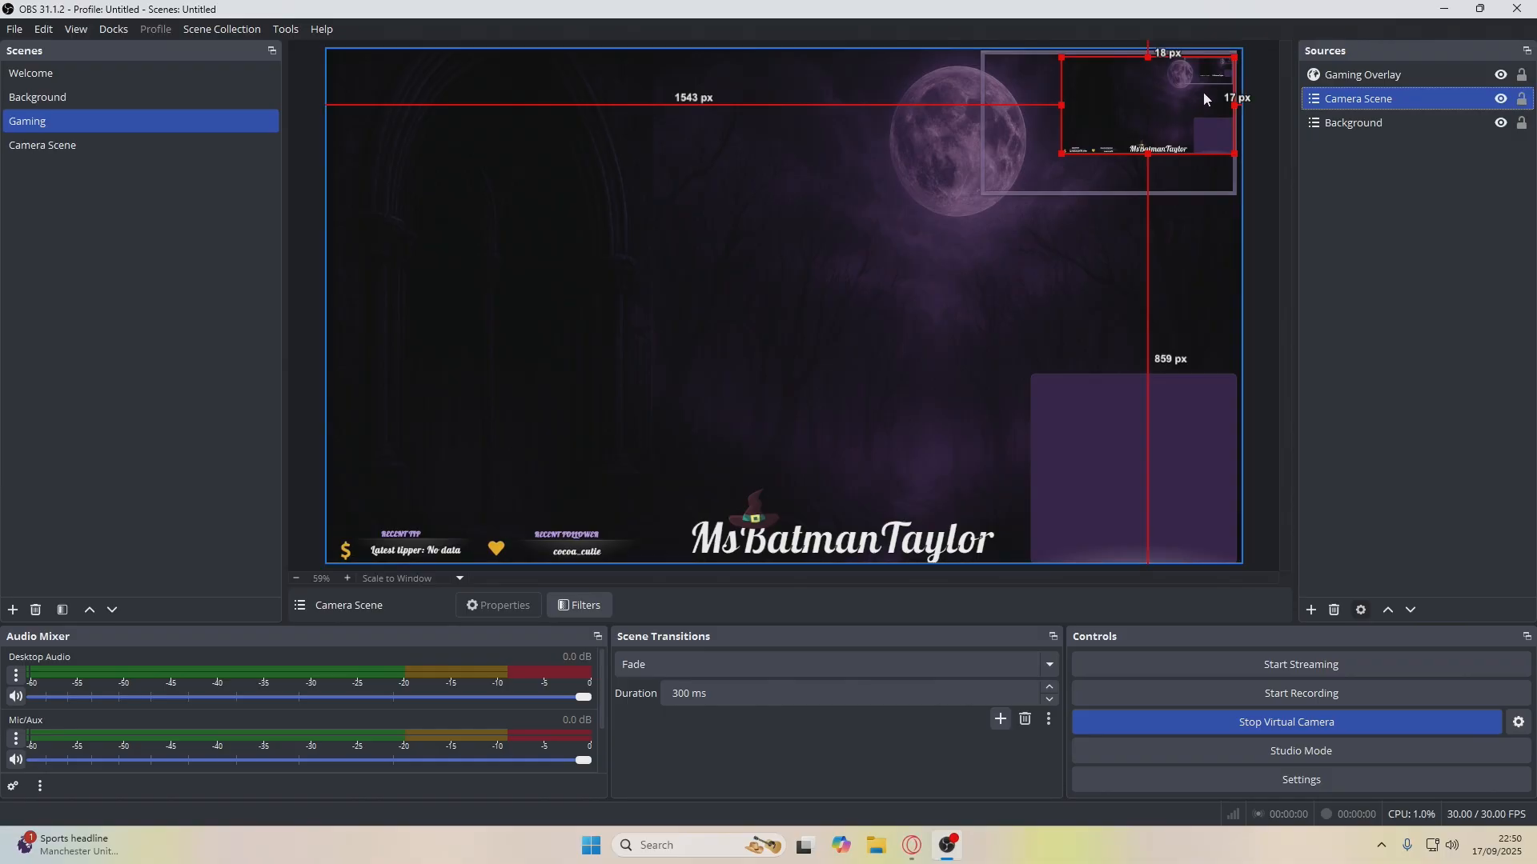
pyautogui.keyDown('ctrl'); pyautogui.click(1355, 79); pyautogui.keyUp('ctrl')
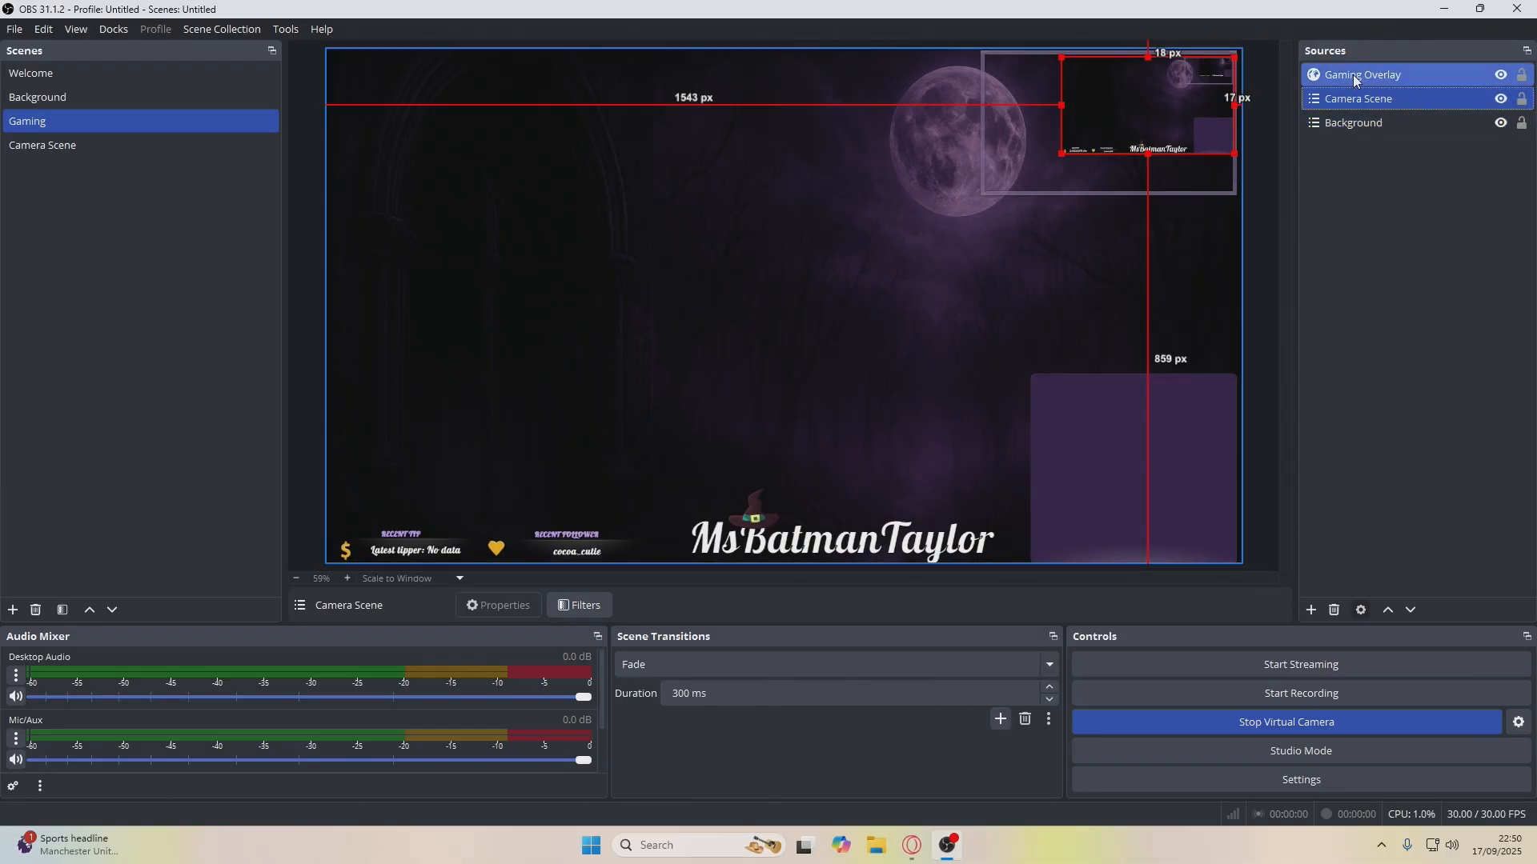
pyautogui.keyDown('ctrl'); pyautogui.click(1322, 78); pyautogui.keyUp('ctrl')
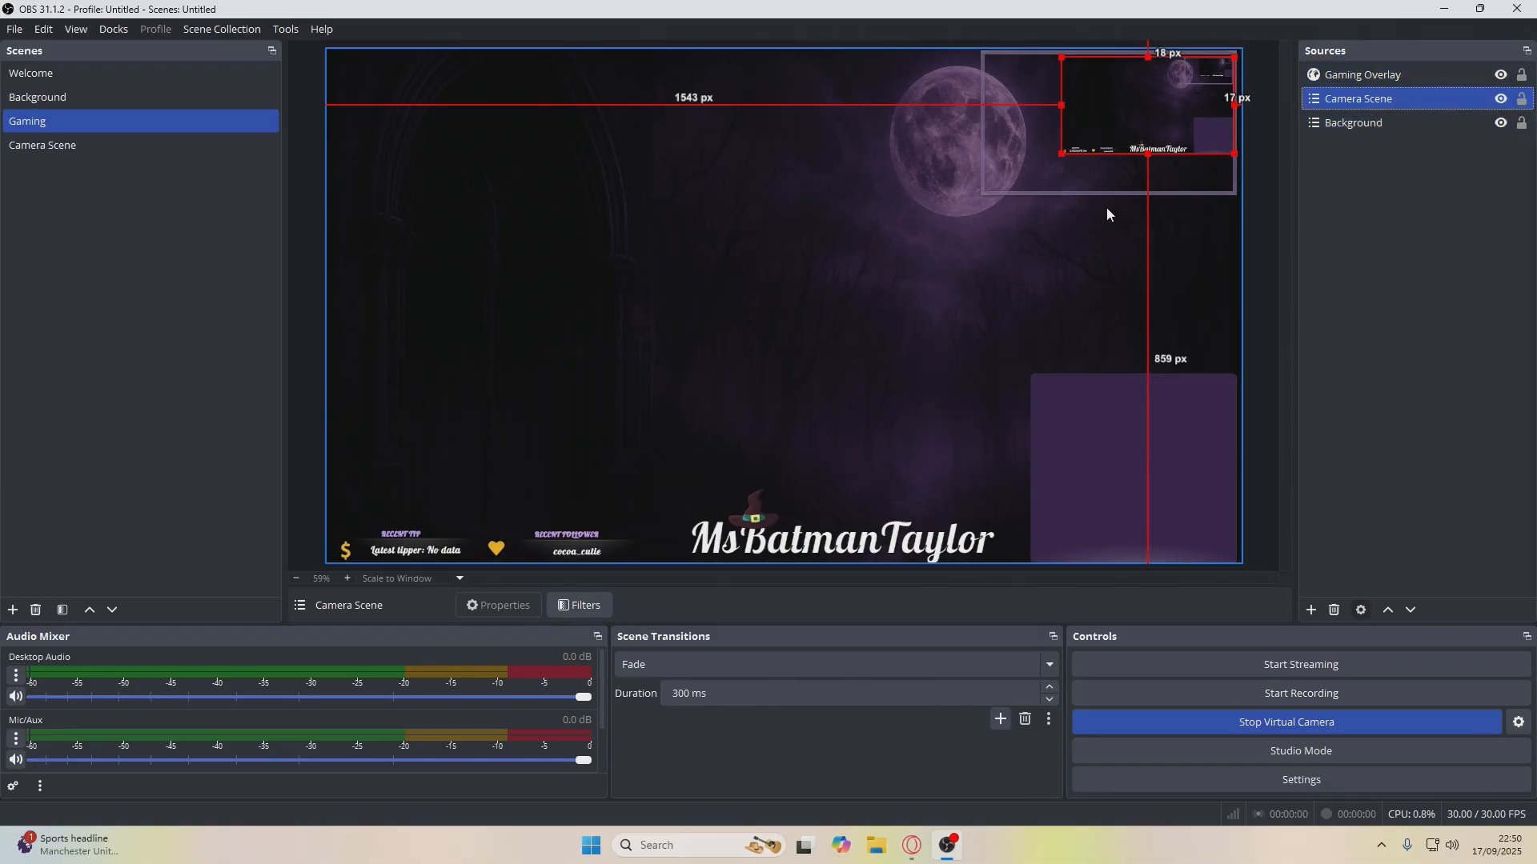
# Position and enlarge the Camera Scene source so it fills the overlay's webcam frame, and deselect it
pyautogui.moveTo(1196, 80); pyautogui.dragTo(1195, 91)
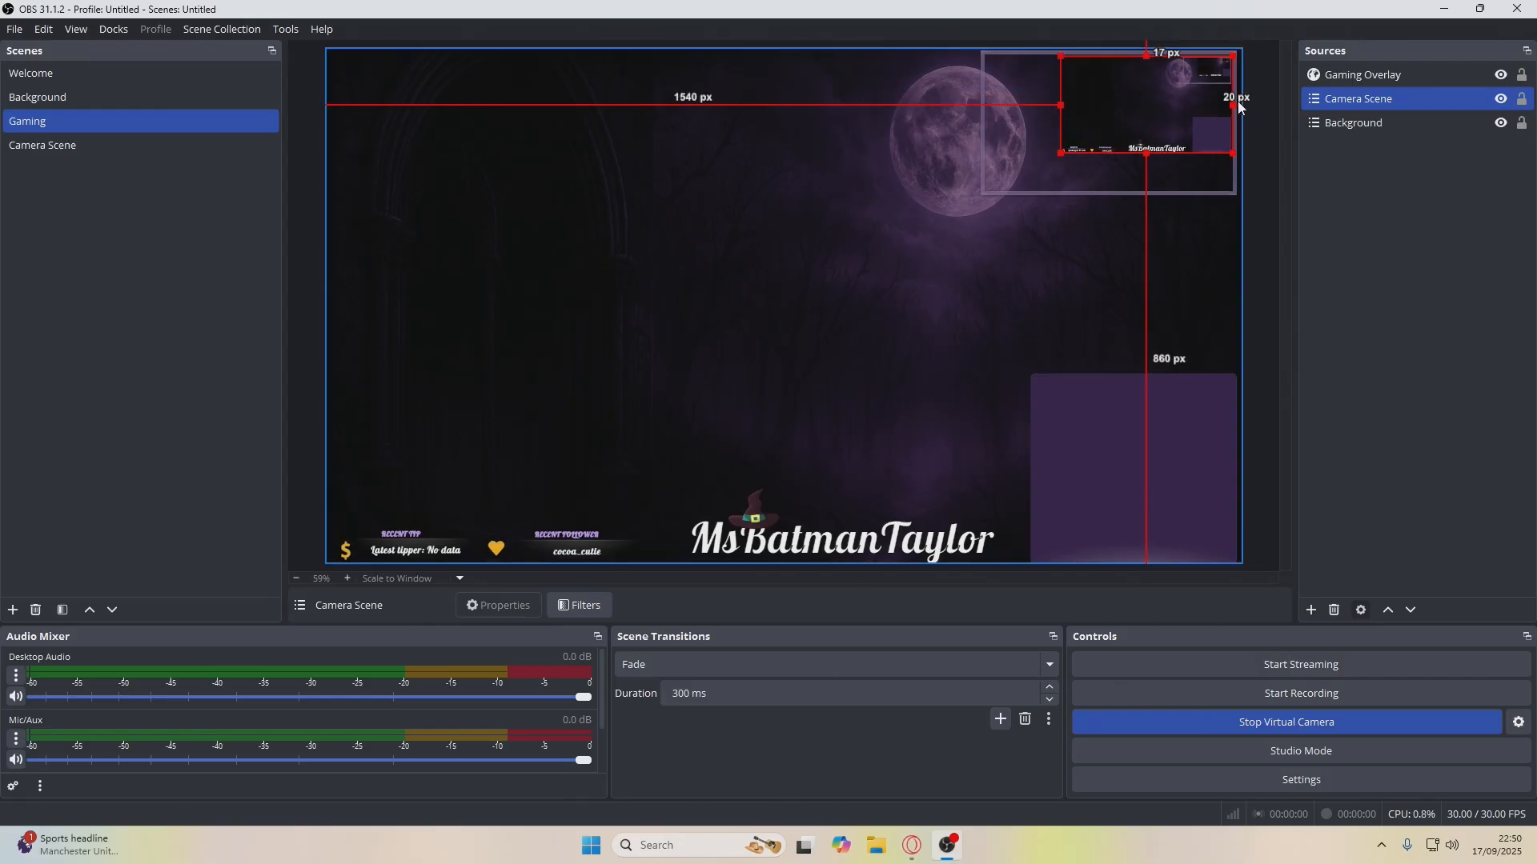
pyautogui.moveTo(1165, 93); pyautogui.dragTo(1163, 96)
pyautogui.moveTo(1057, 151); pyautogui.dragTo(986, 184)
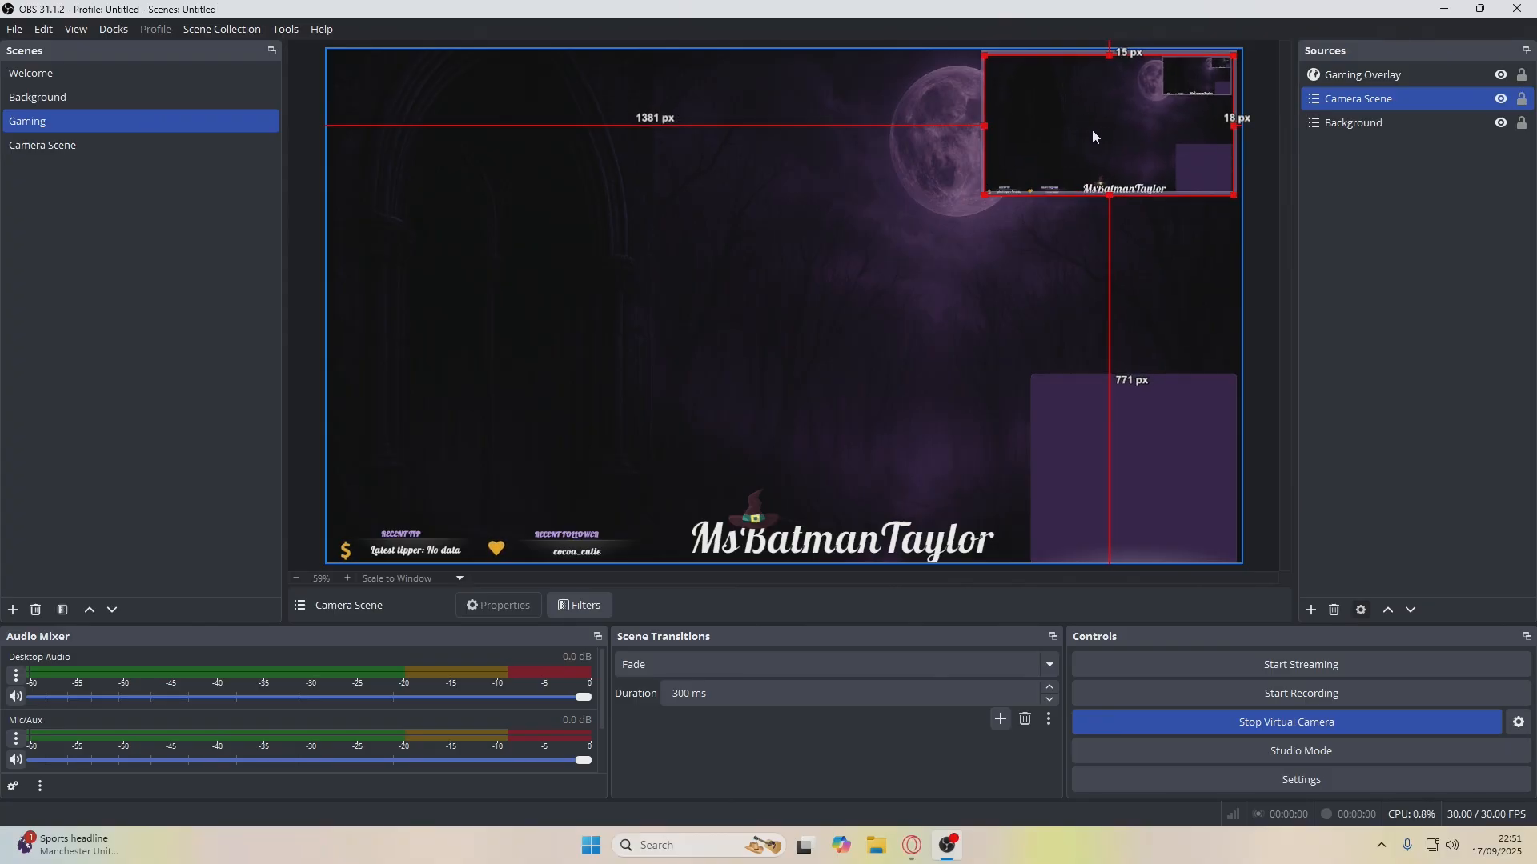
pyautogui.moveTo(1093, 136); pyautogui.dragTo(1093, 128)
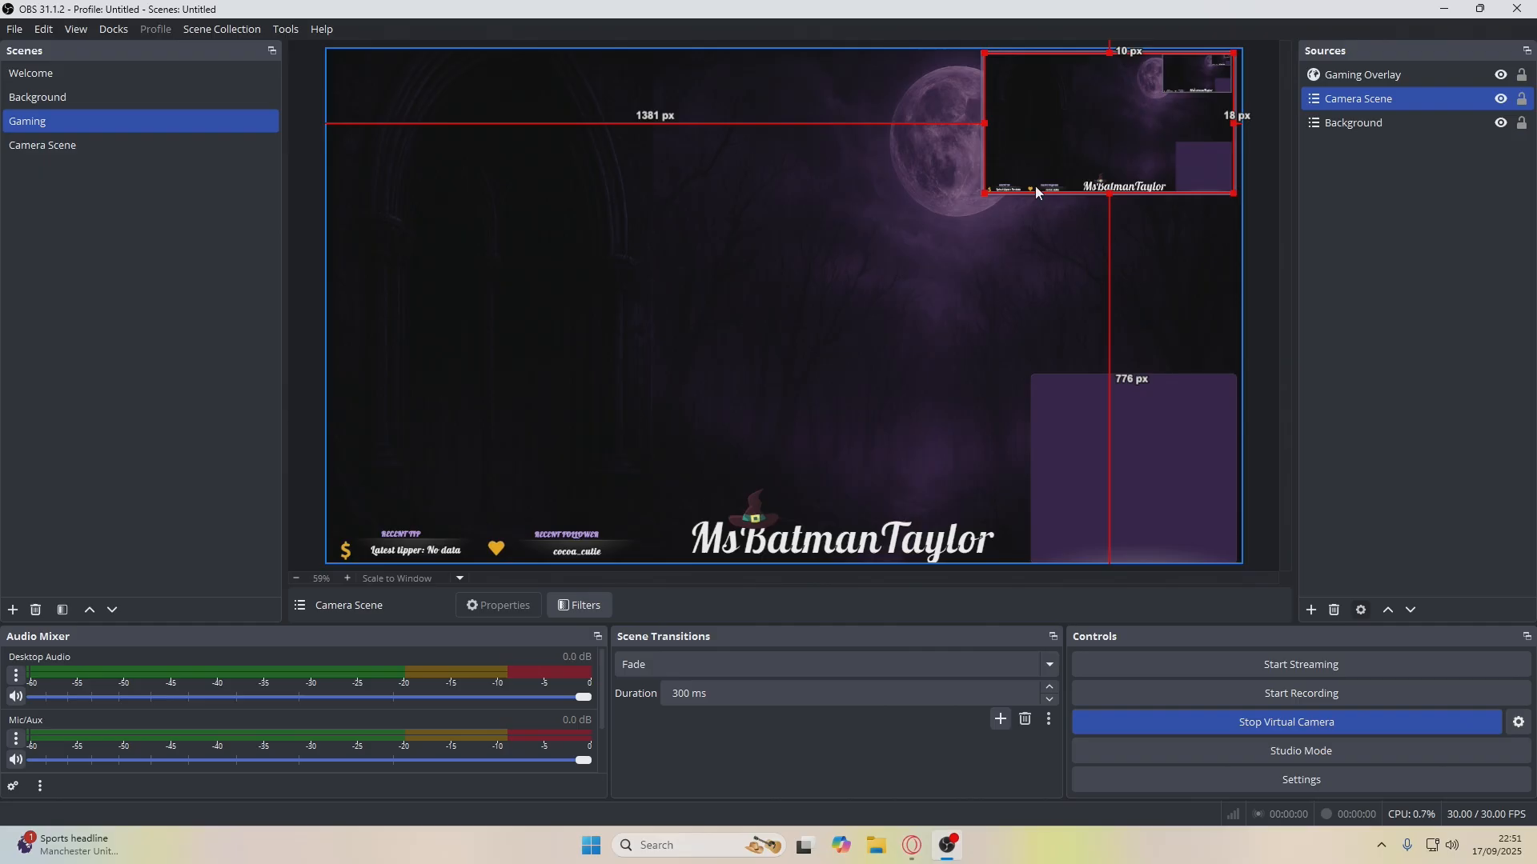
pyautogui.click(1459, 282)
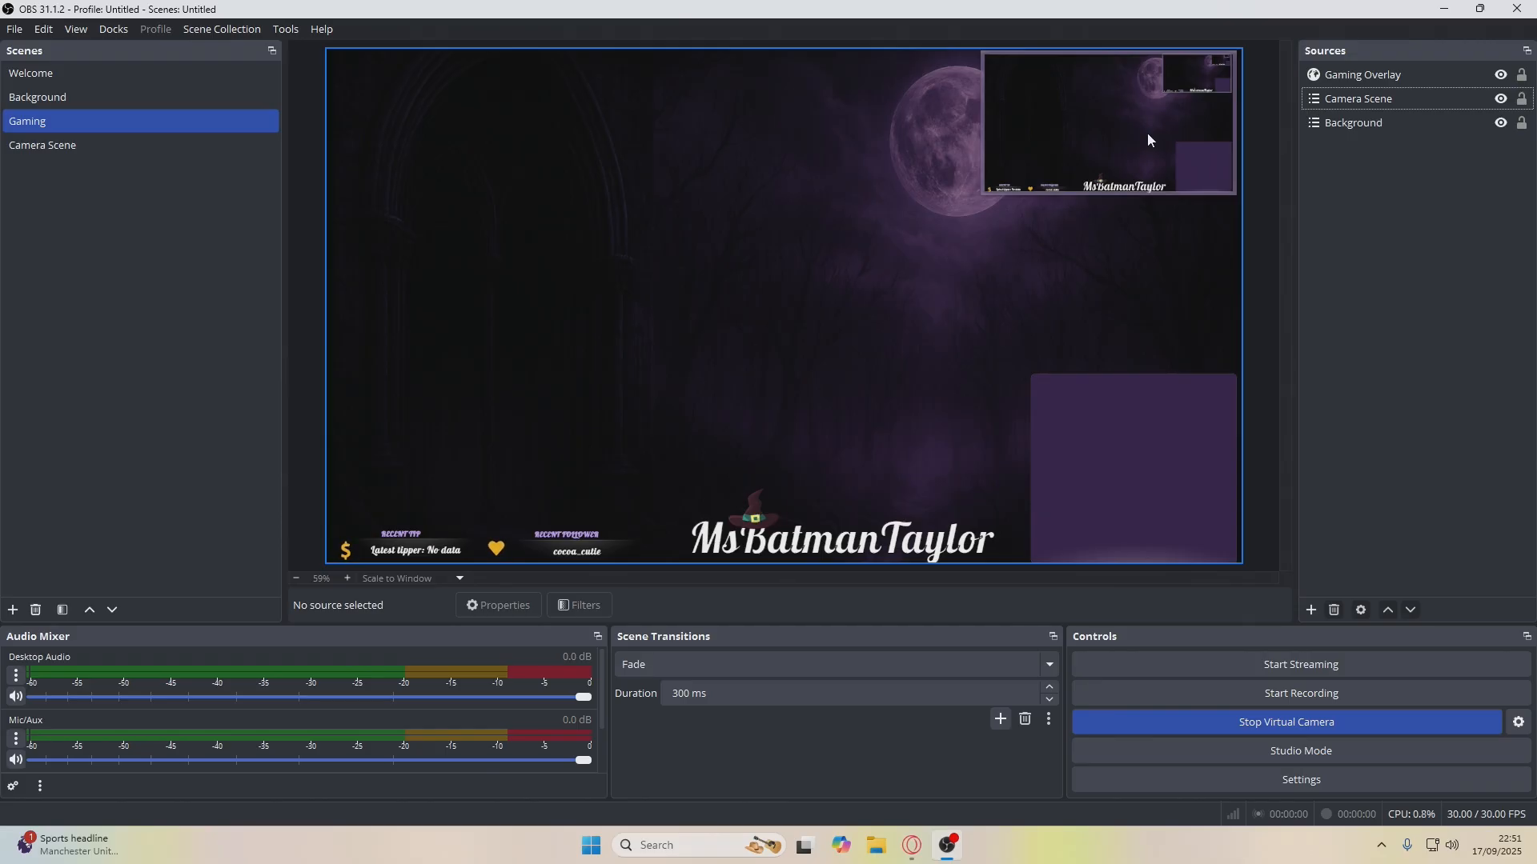
# View the Camera Scene and the Background scene, and return to the Gaming scene
pyautogui.click(22, 145)
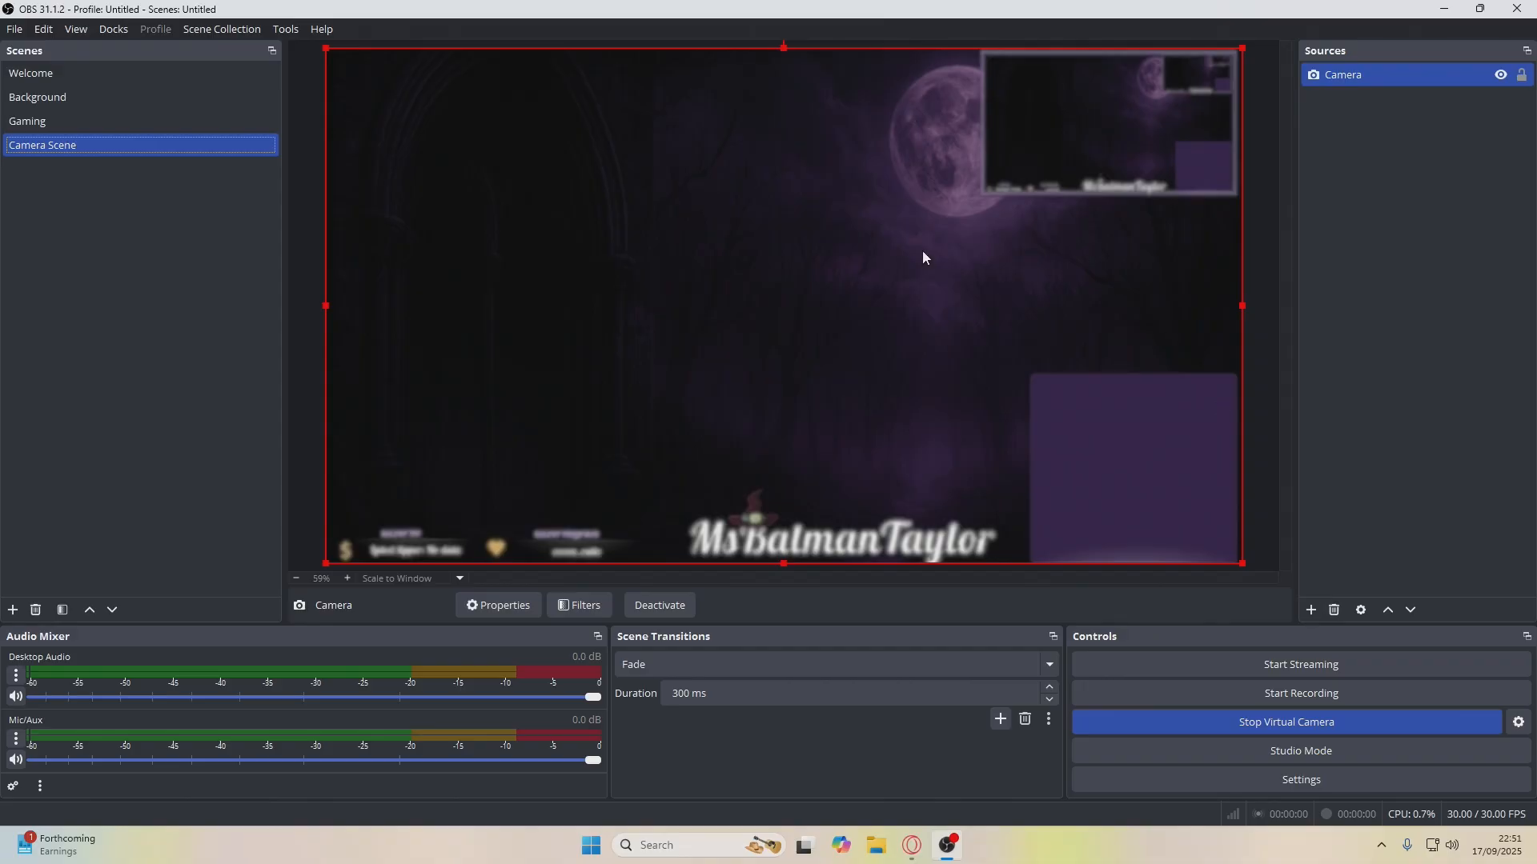
pyautogui.moveTo(68, 152); pyautogui.dragTo(40, 103)
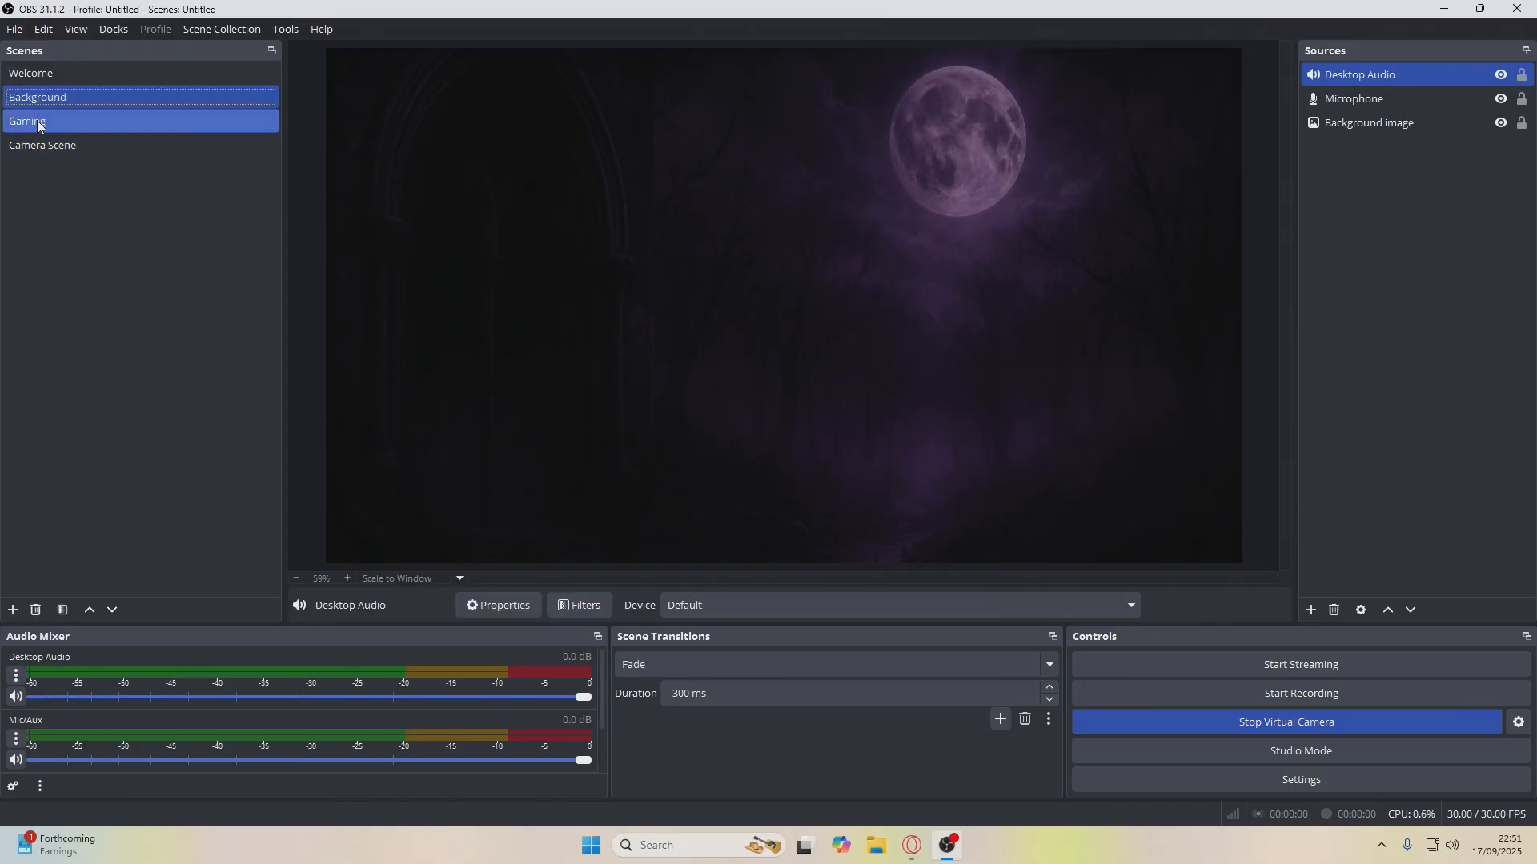
pyautogui.click(37, 120)
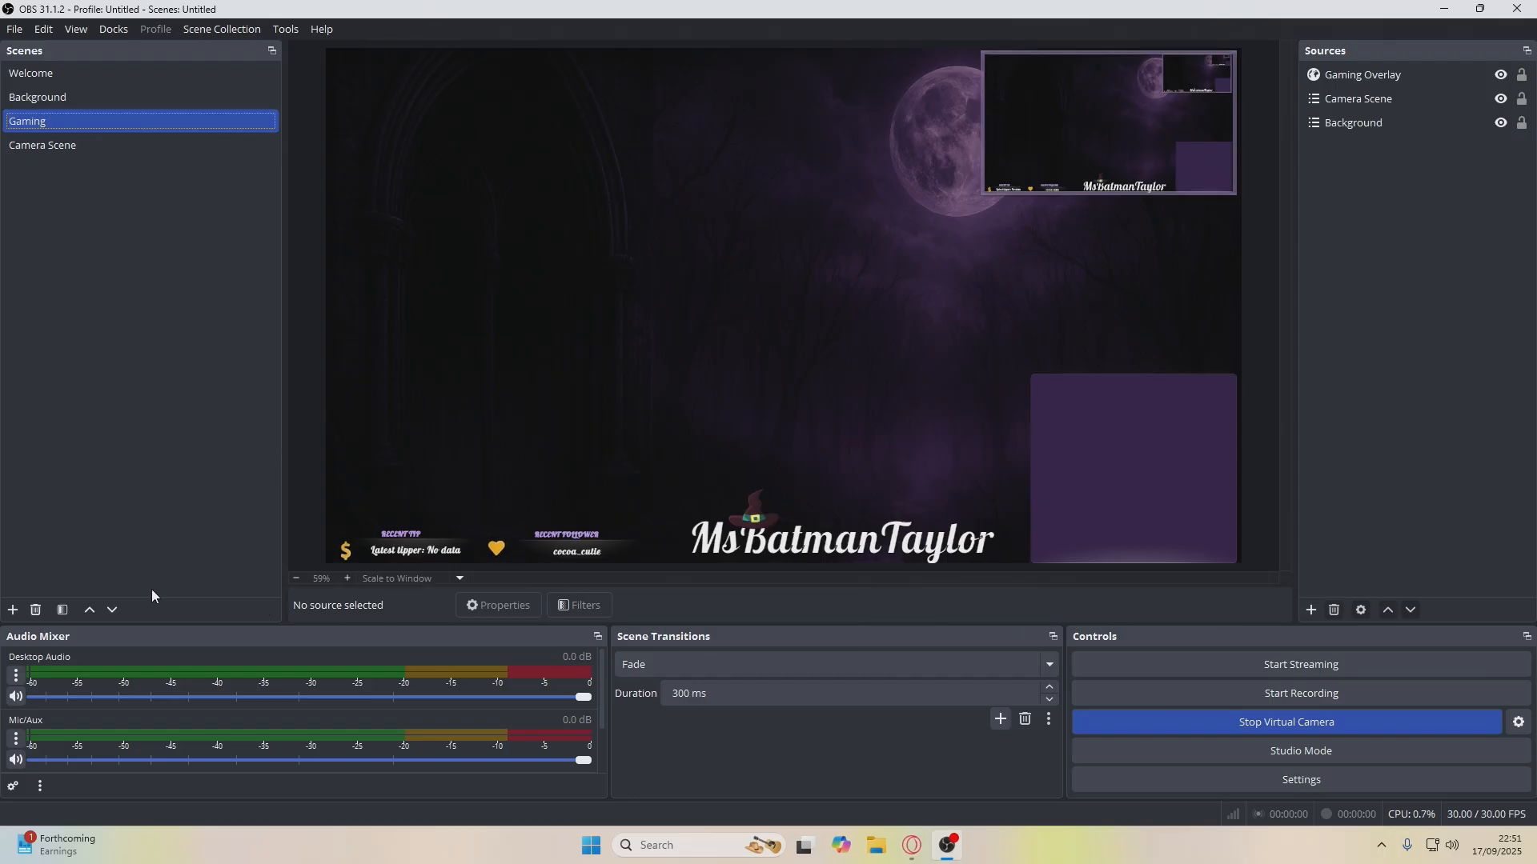
# Add a new scene named "Game Only Scene"
pyautogui.click(13, 611)
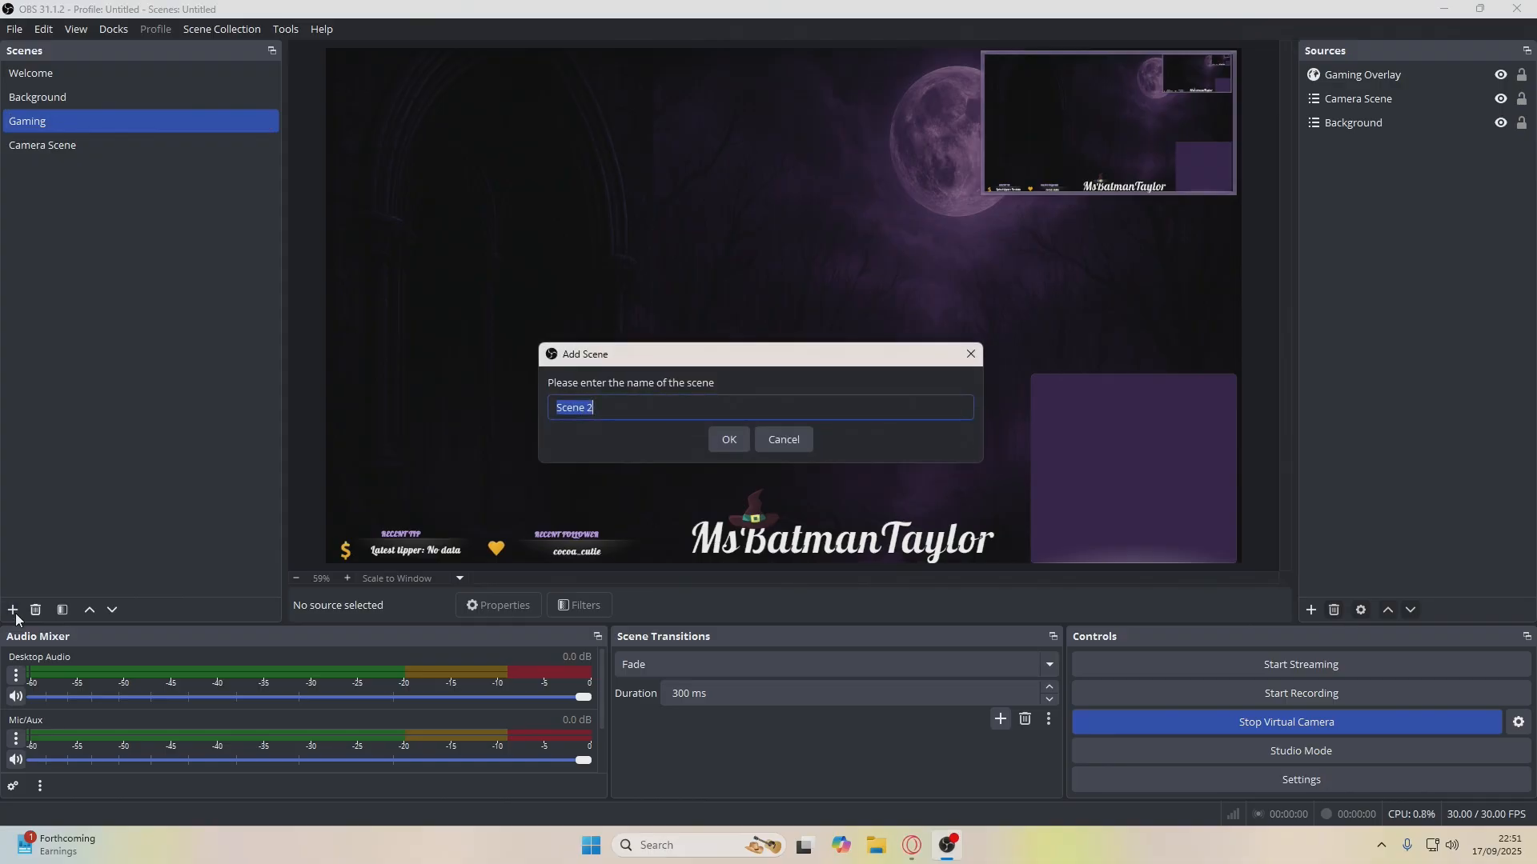
pyautogui.write('Game Scene')
pyautogui.hotkey('ctrl', 'Left')
pyautogui.write('only')
pyautogui.press('BackSpace')
pyautogui.press('BackSpace')
pyautogui.press('BackSpace')
pyautogui.press('BackSpace')
pyautogui.press('BackSpace')
pyautogui.write('Only')
pyautogui.press('Return')
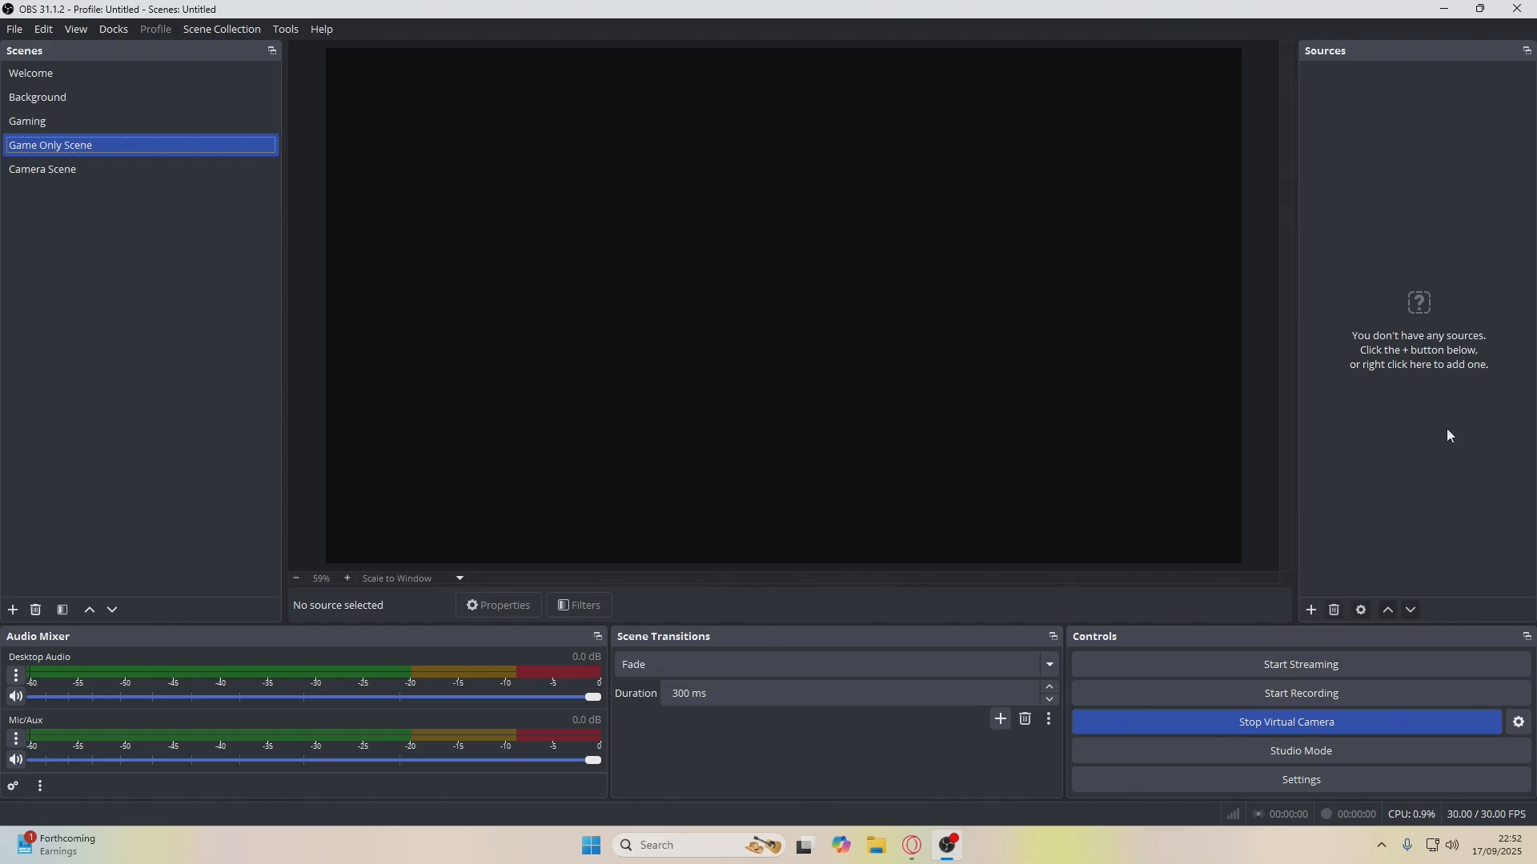
# Create a Display Capture source named "Screen" in the Game Only Scene
pyautogui.click(1309, 611)
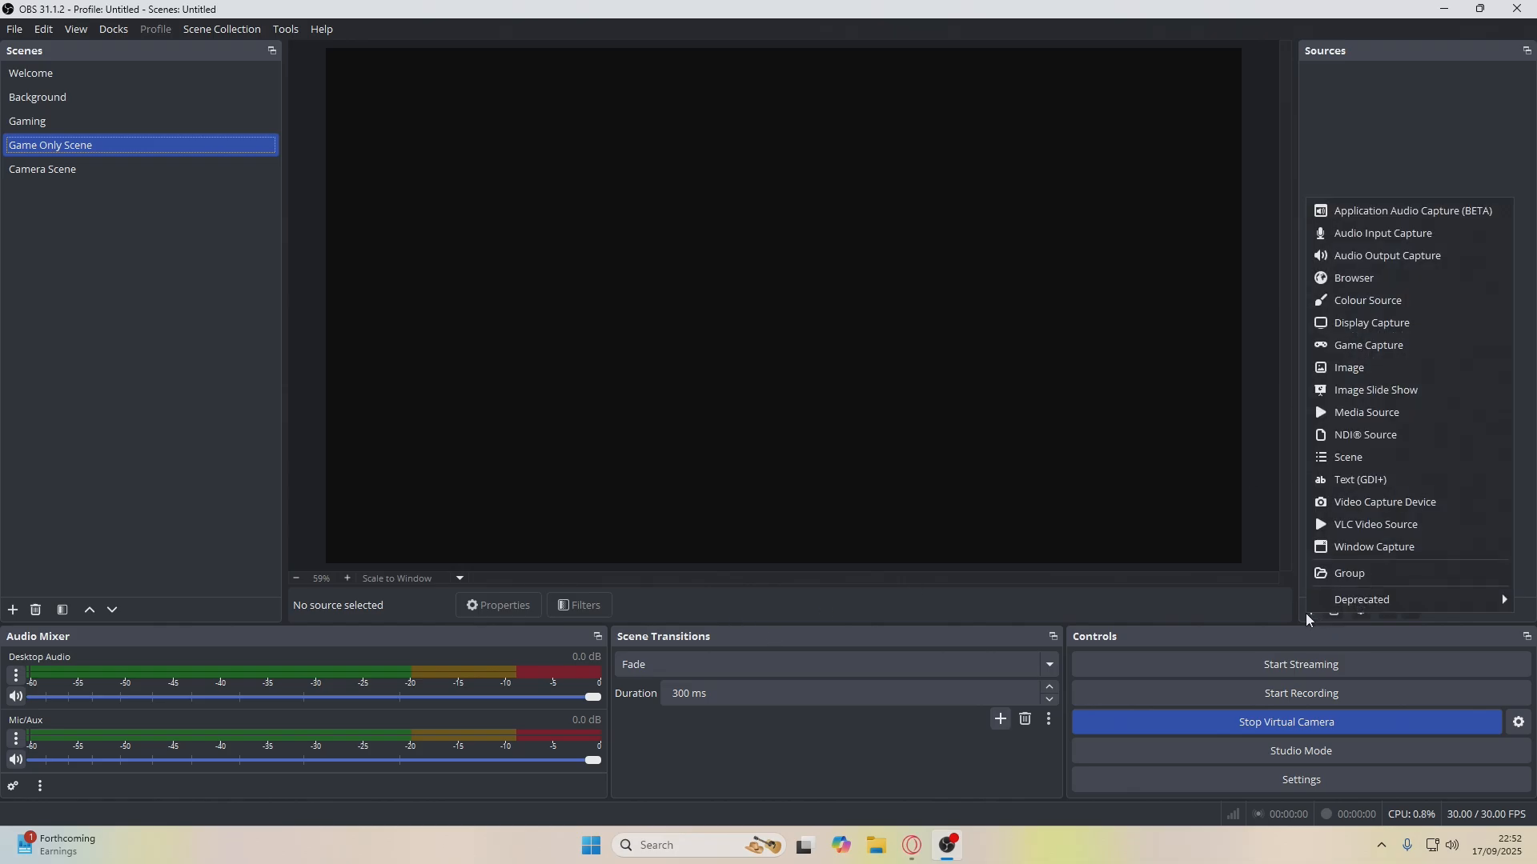
pyautogui.click(1380, 323)
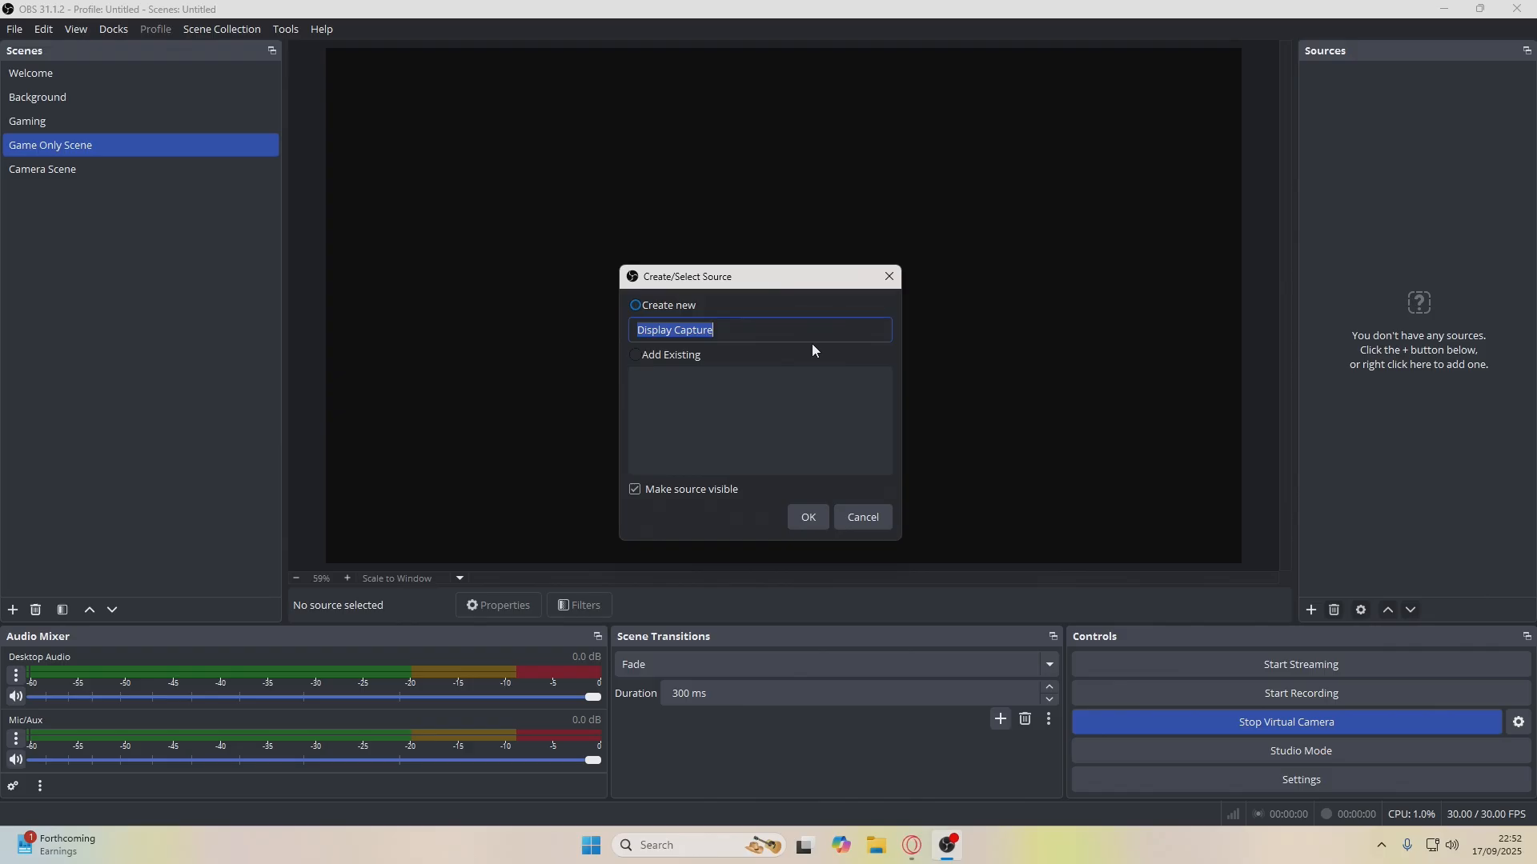
pyautogui.write('Screen')
pyautogui.press('Return')
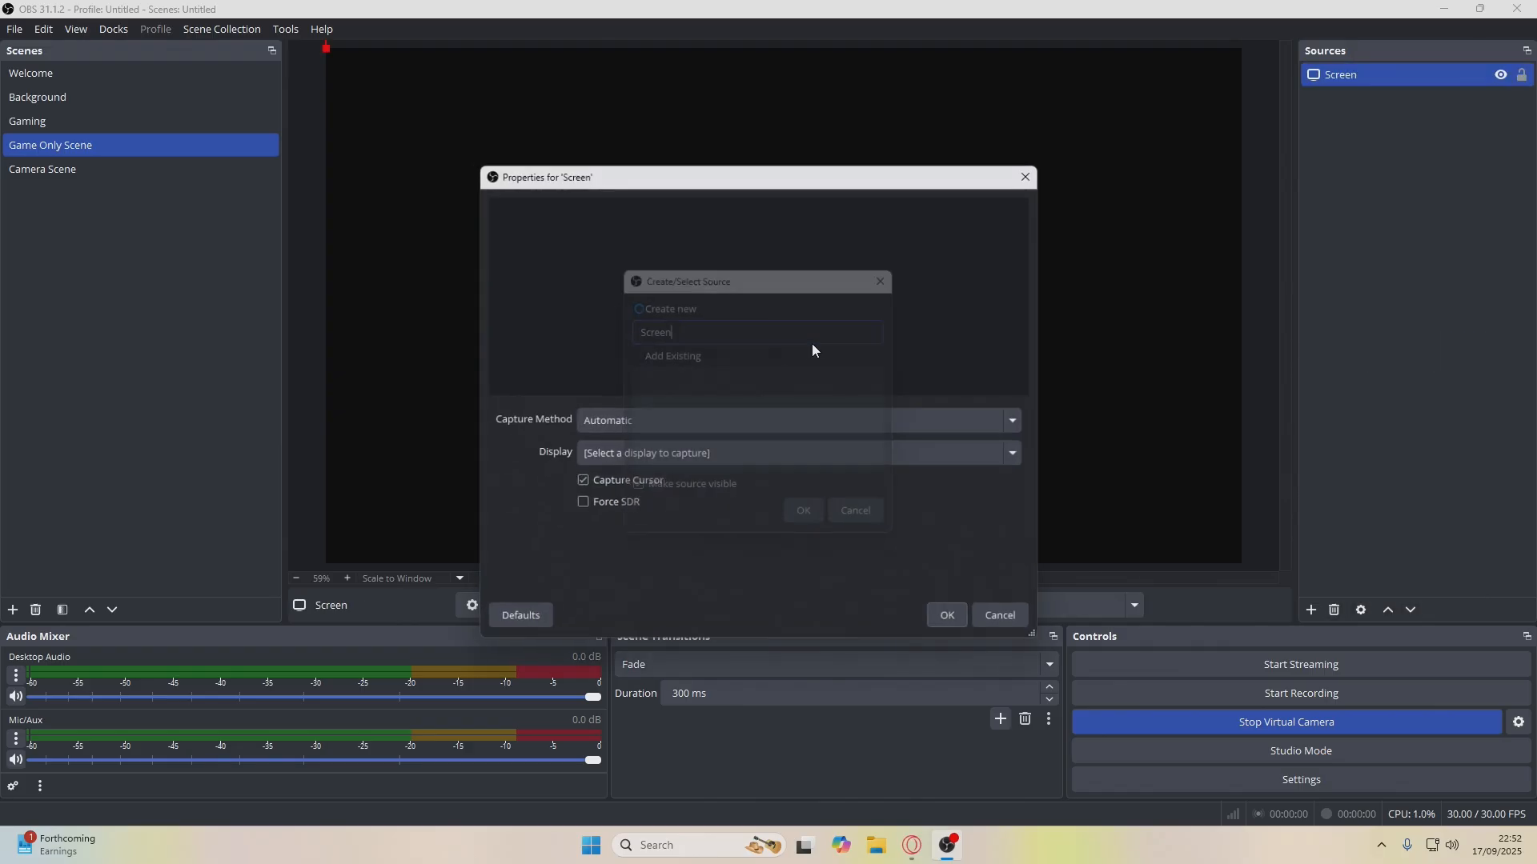
# Keep the Screen source's capture method on Automatic, choose the HD60 S+ 1920x1080 primary monitor as its display, and apply the properties
pyautogui.click(729, 431)
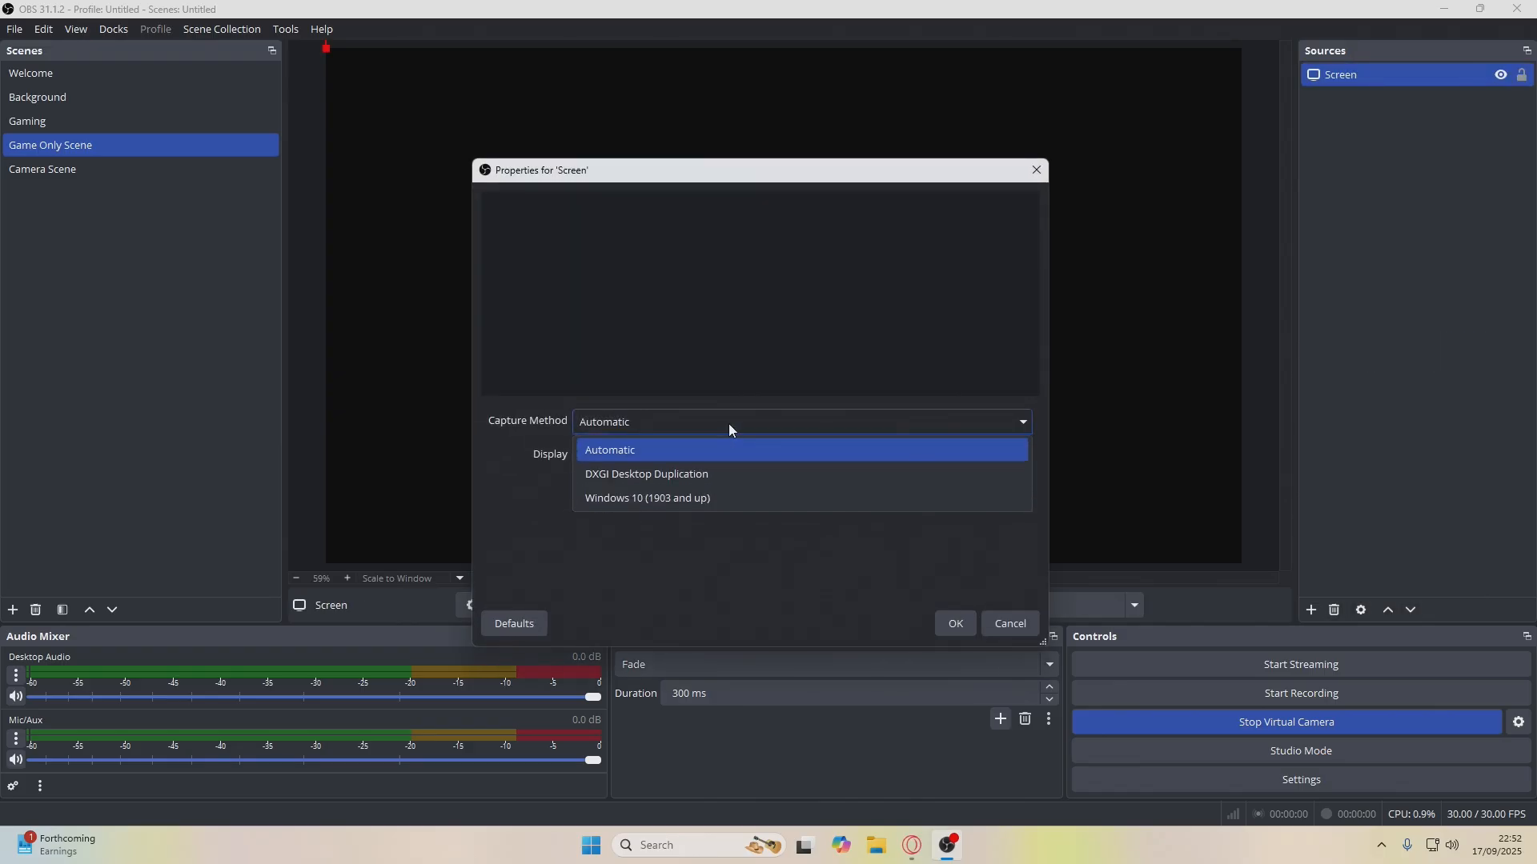
pyautogui.click(632, 447)
pyautogui.click(684, 462)
pyautogui.click(661, 509)
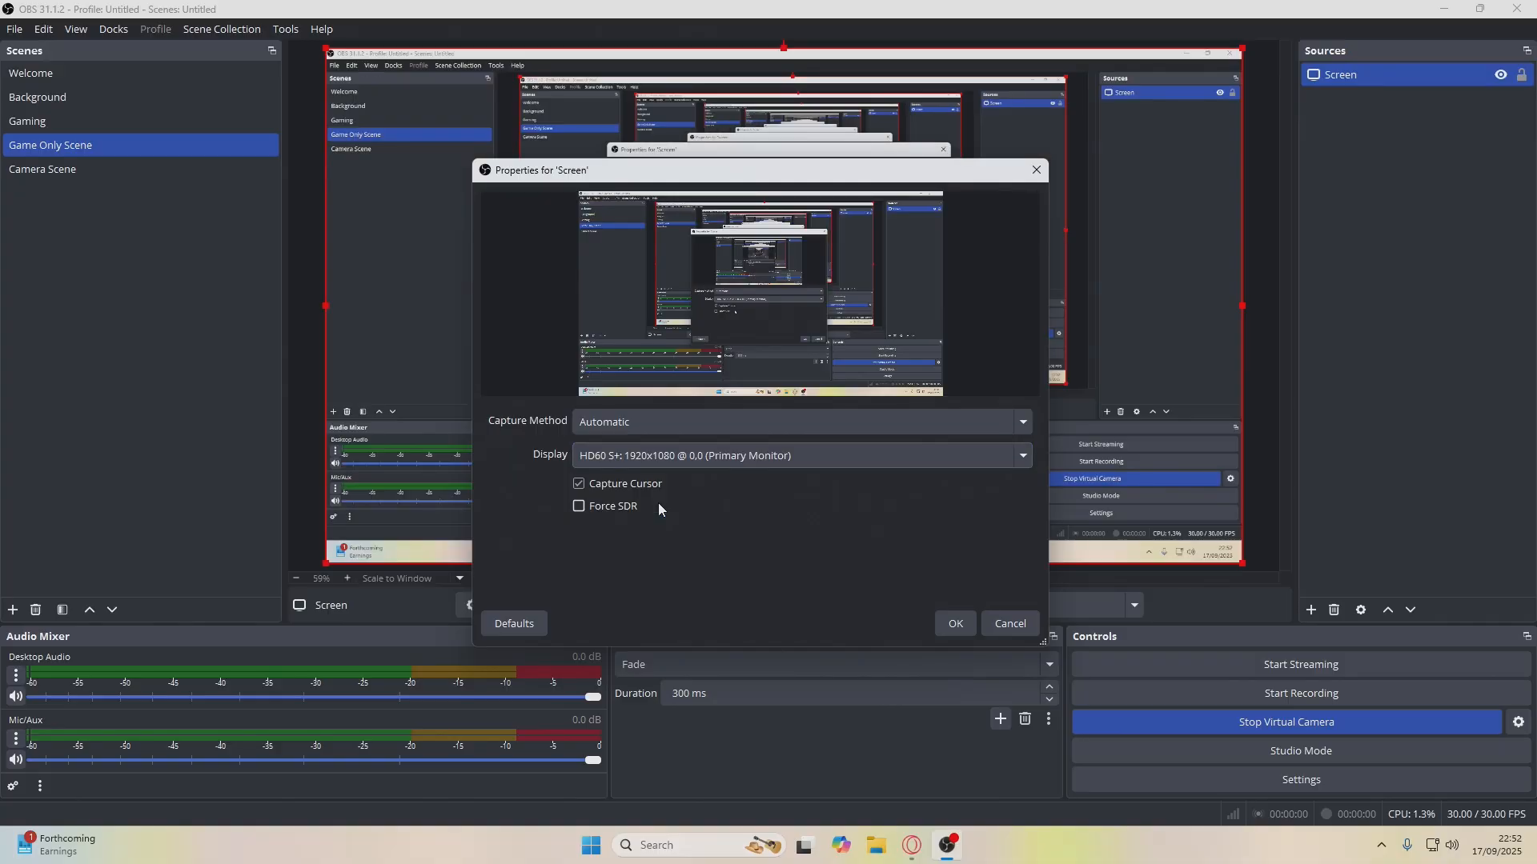
pyautogui.click(955, 623)
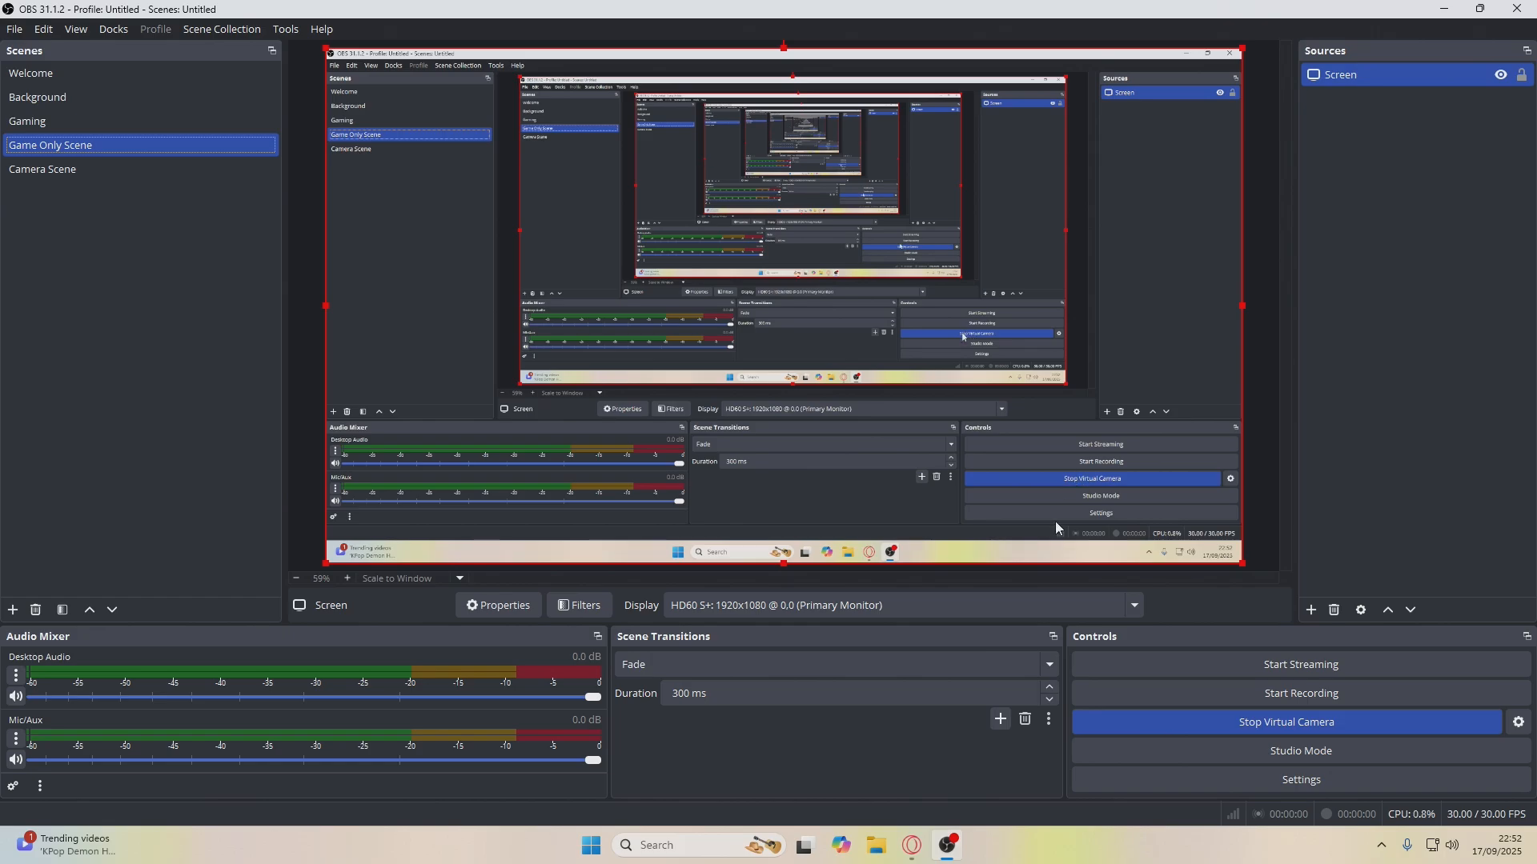
pyautogui.click(1034, 605)
pyautogui.click(840, 607)
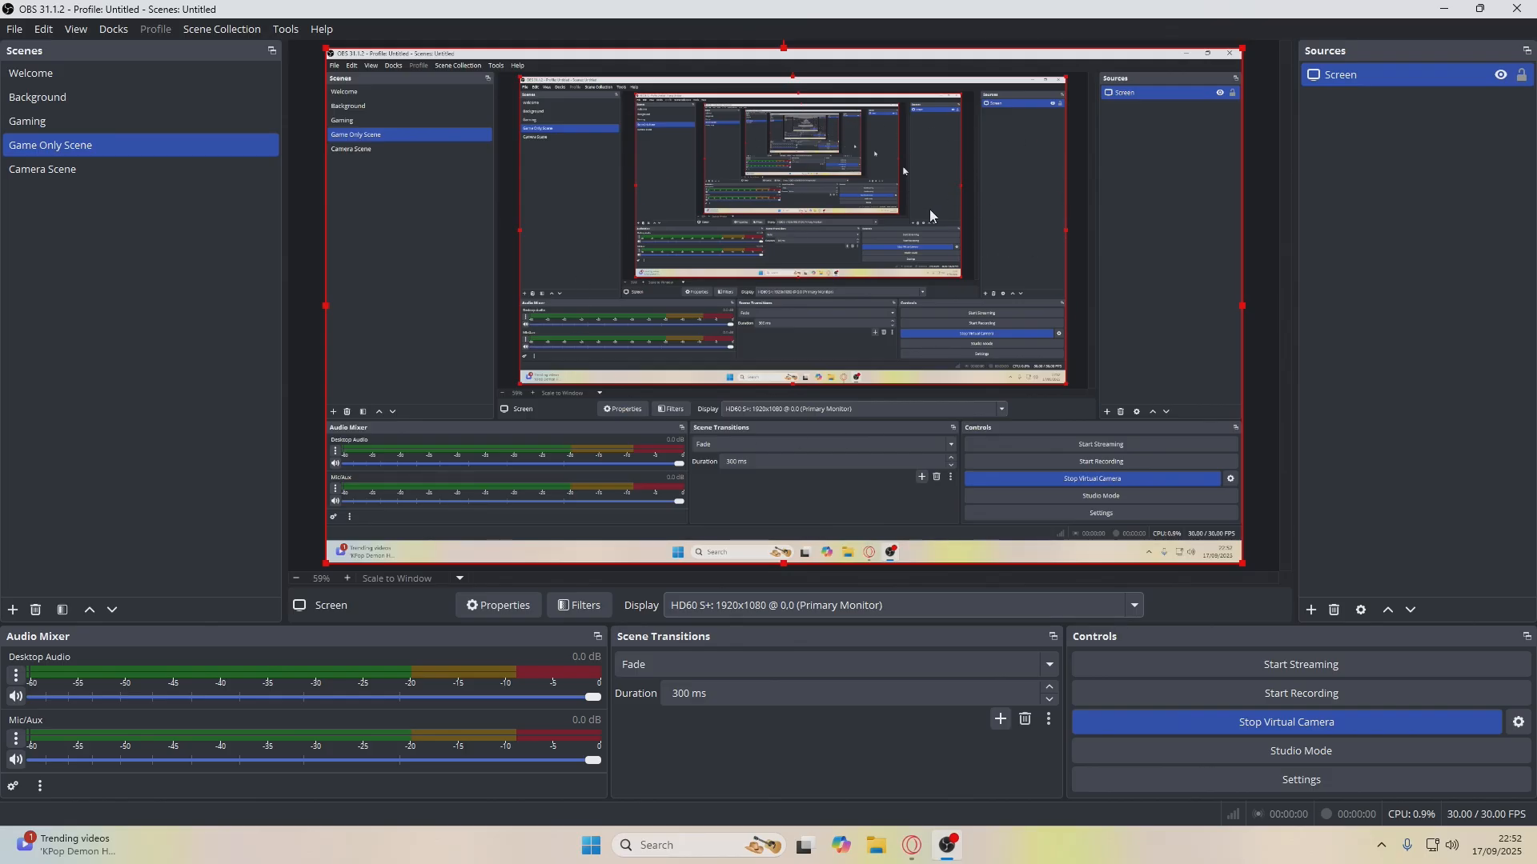
# Hide the Screen source and create a Game Capture source named "The Walking Dead"
pyautogui.click(1502, 76)
pyautogui.click(1312, 611)
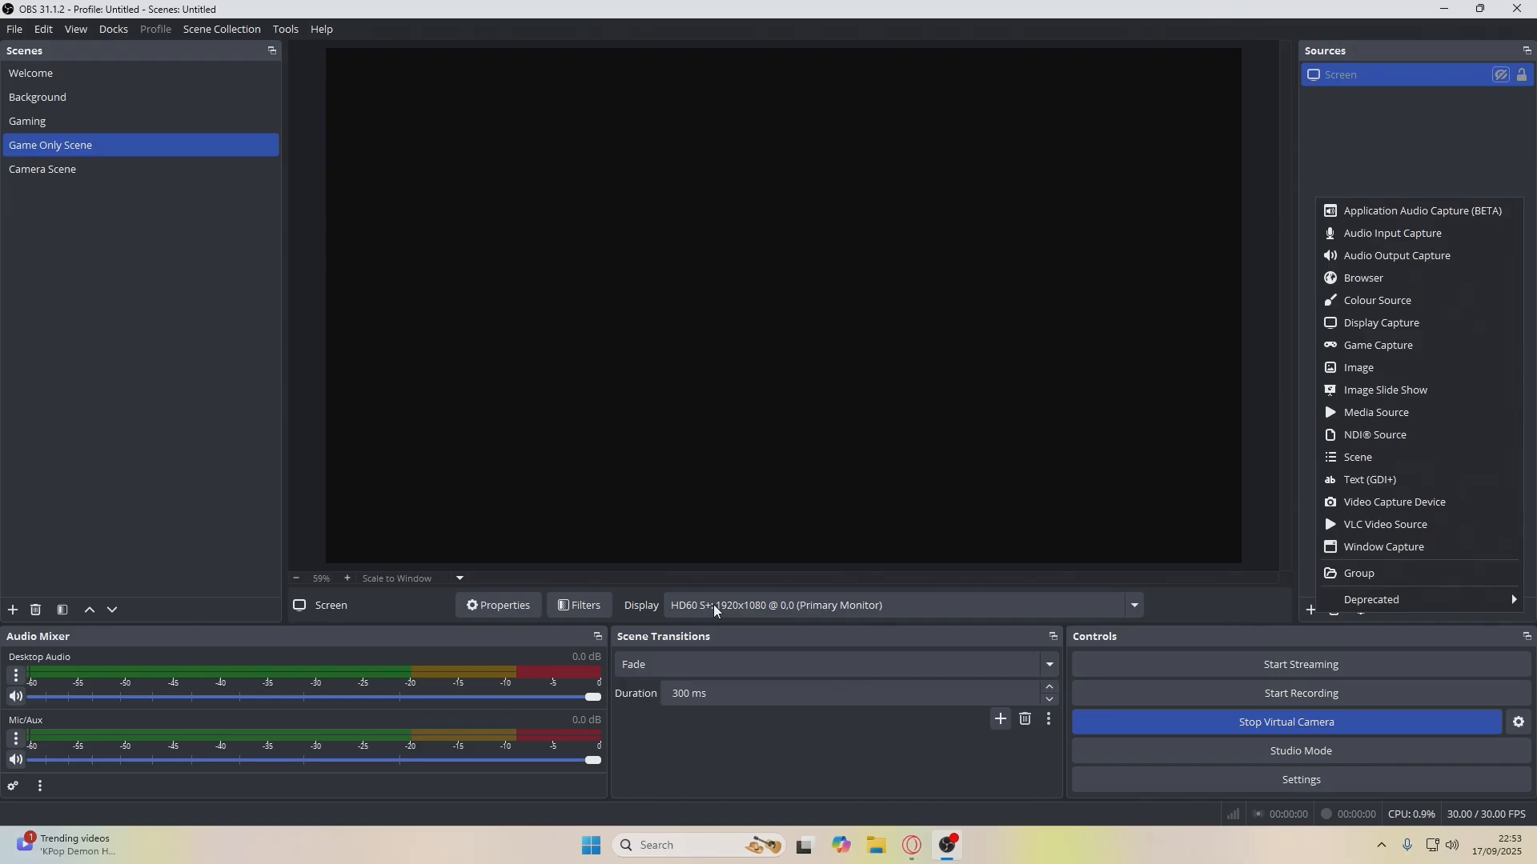
pyautogui.click(1400, 353)
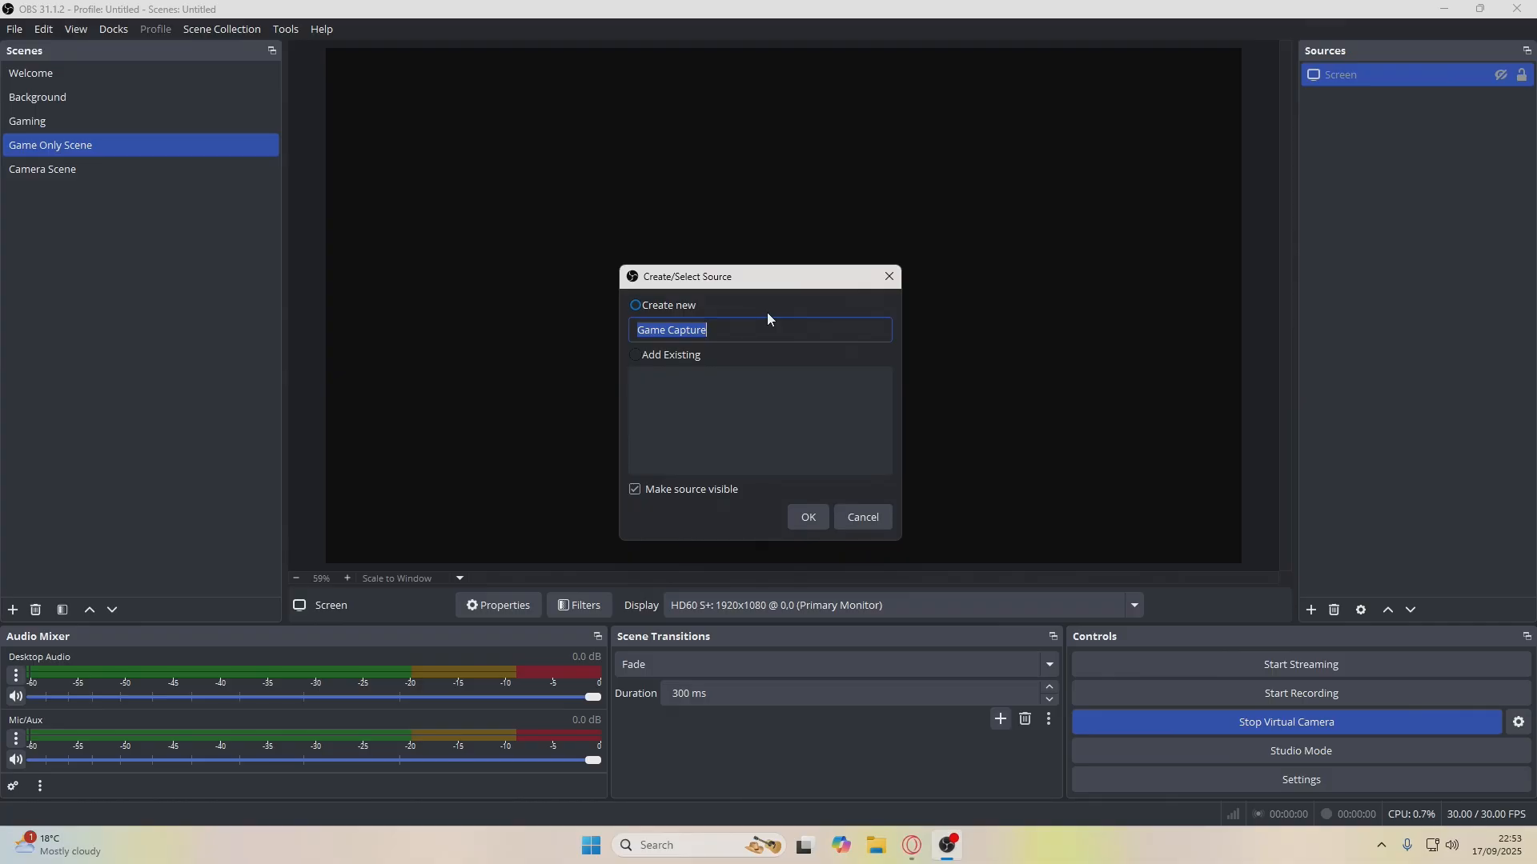
pyautogui.write('The Walking Dead')
pyautogui.press('Return')
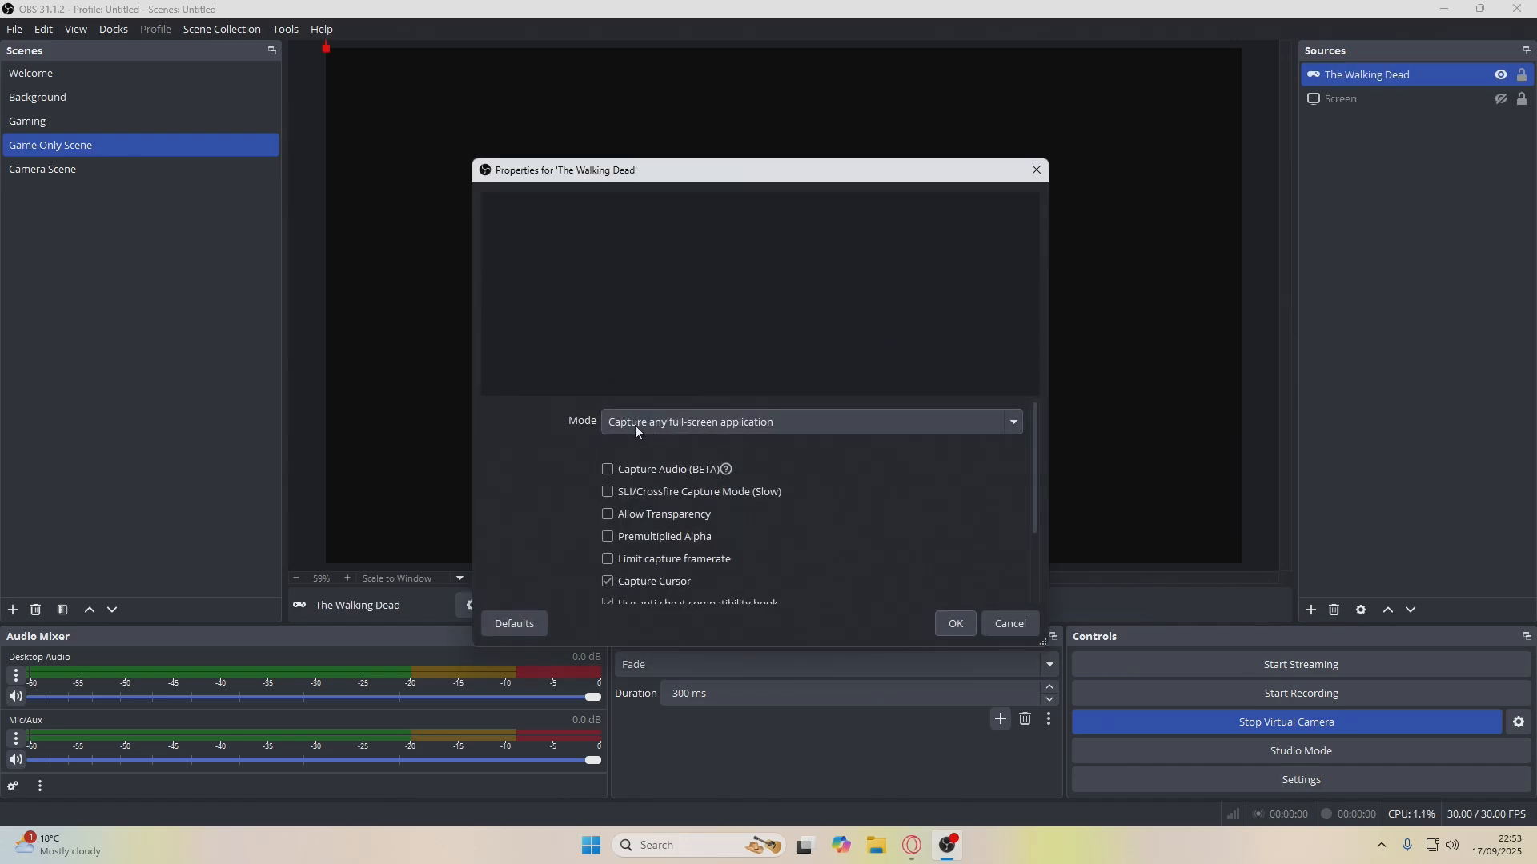
# Set the game capture mode to "Capture specific window" and choose "[SearchHost.exe]: Search" as the window
pyautogui.click(774, 424)
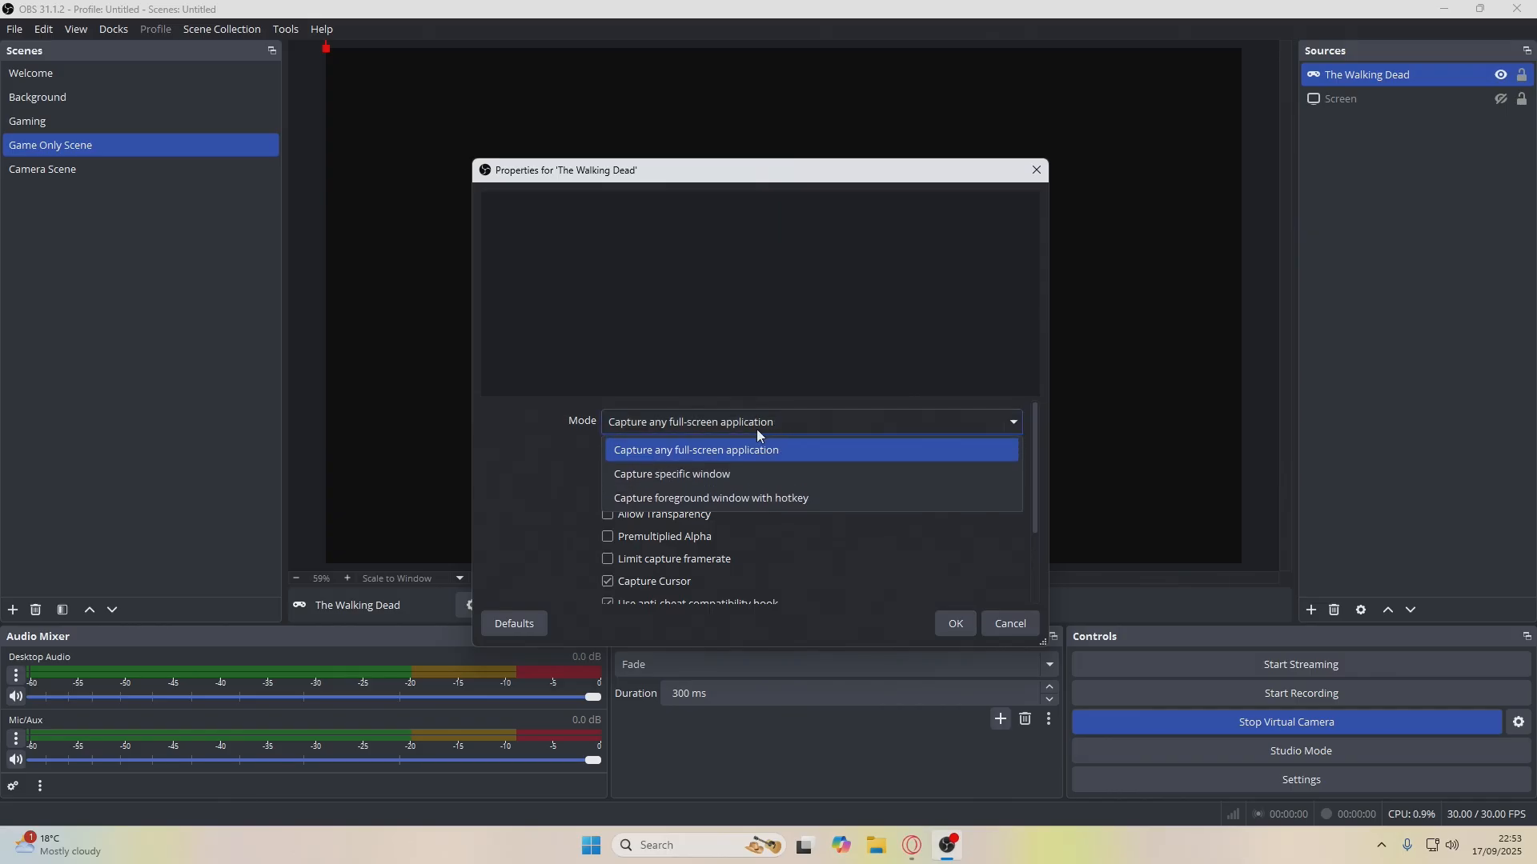
pyautogui.click(701, 476)
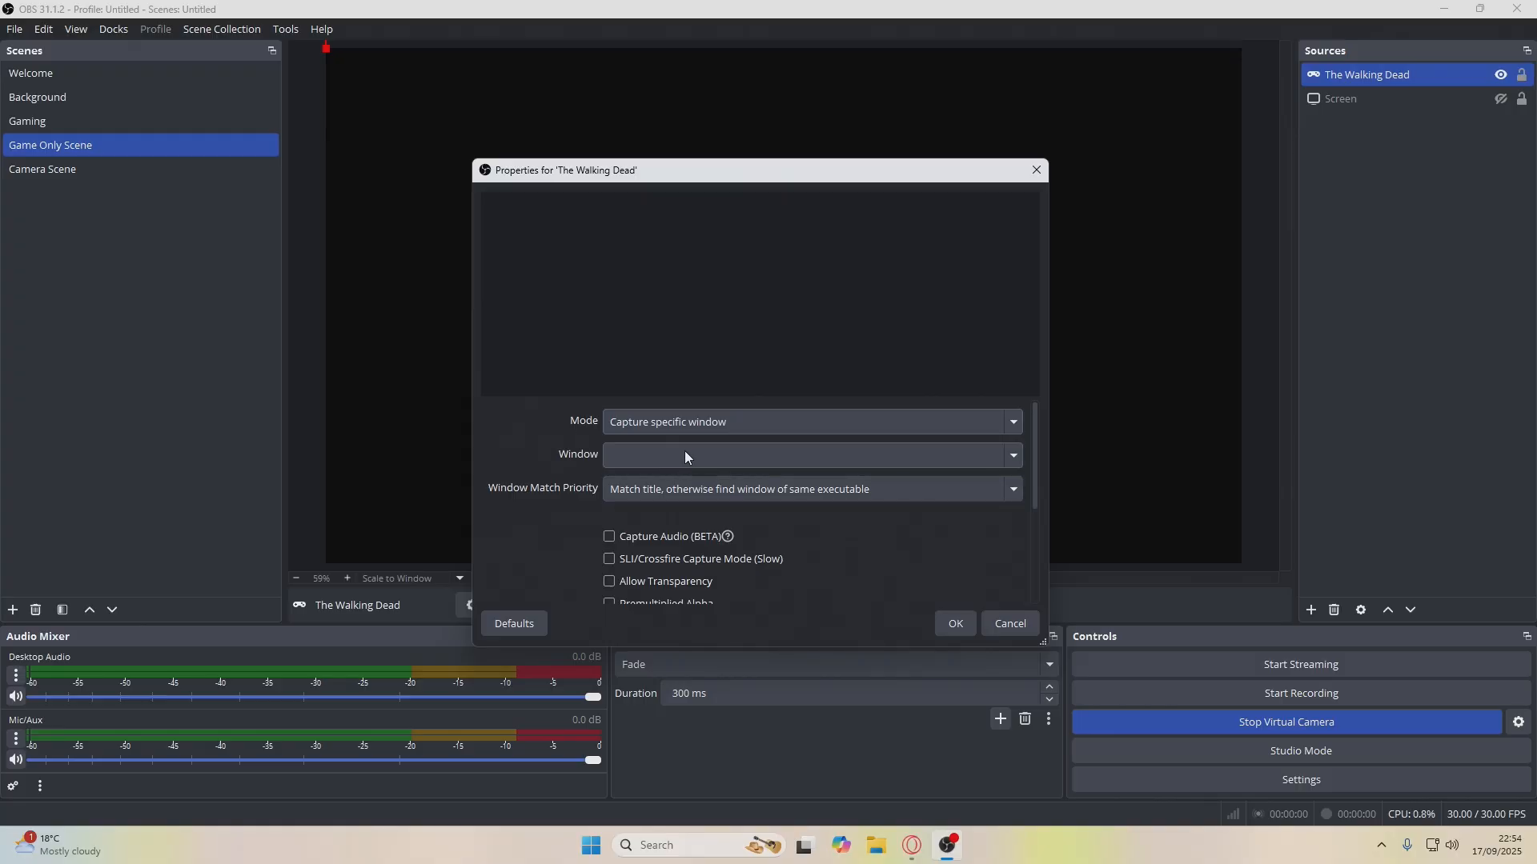
pyautogui.click(669, 455)
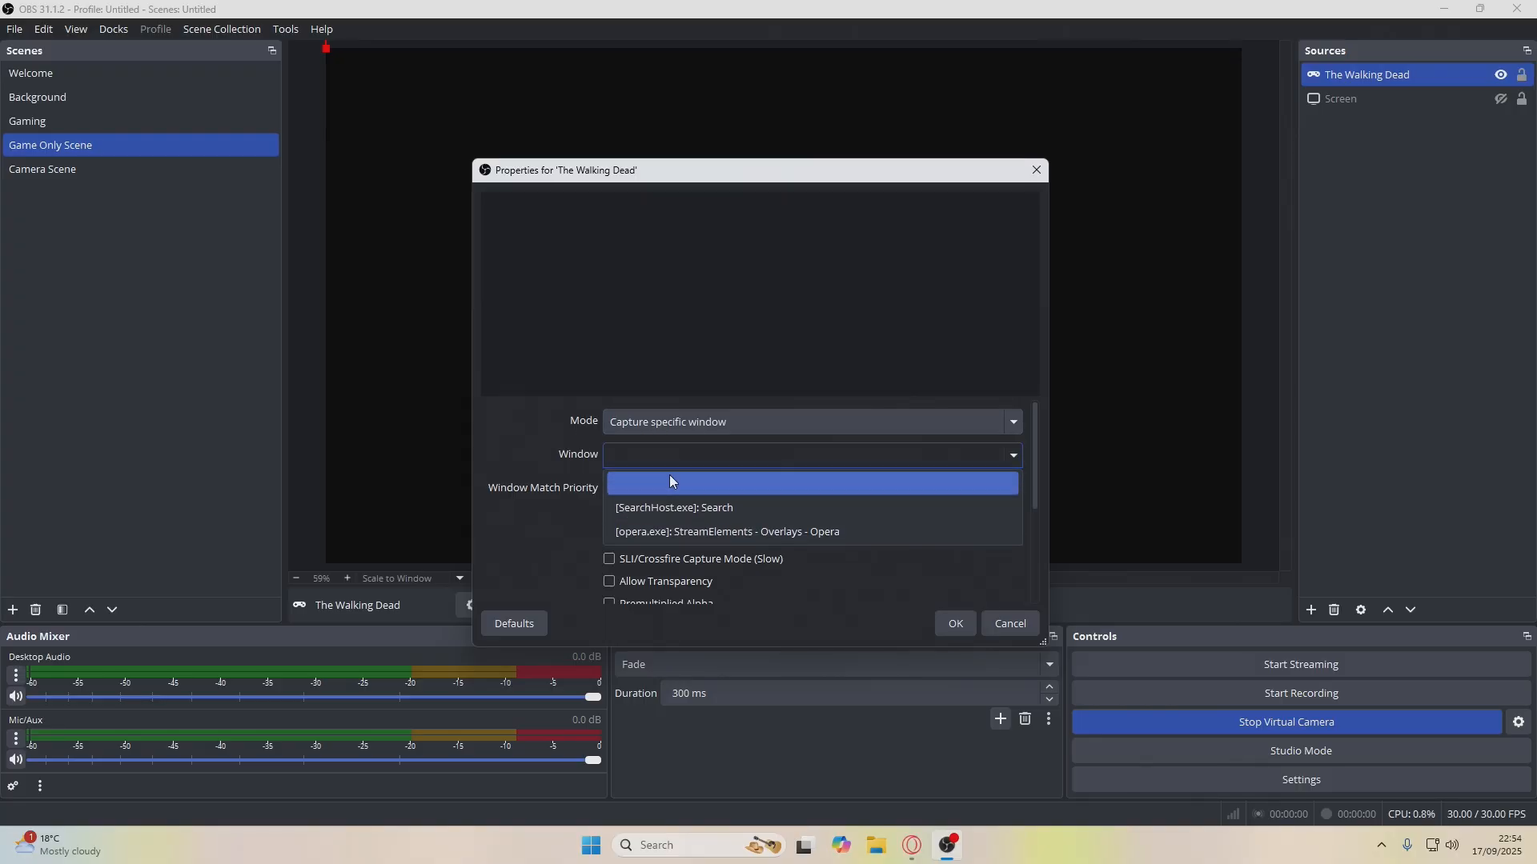
pyautogui.click(721, 532)
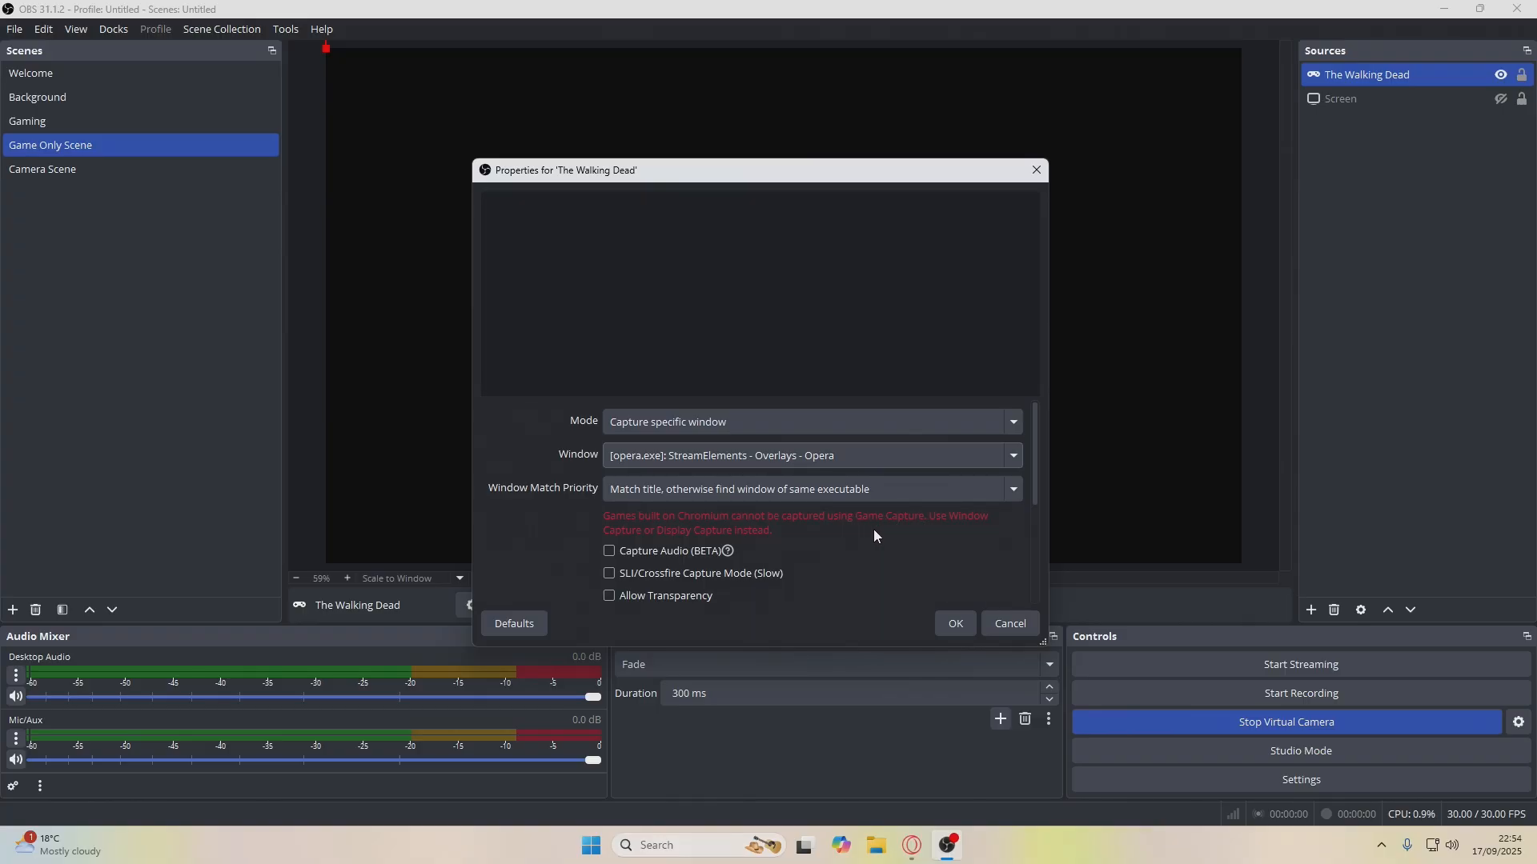
pyautogui.click(830, 450)
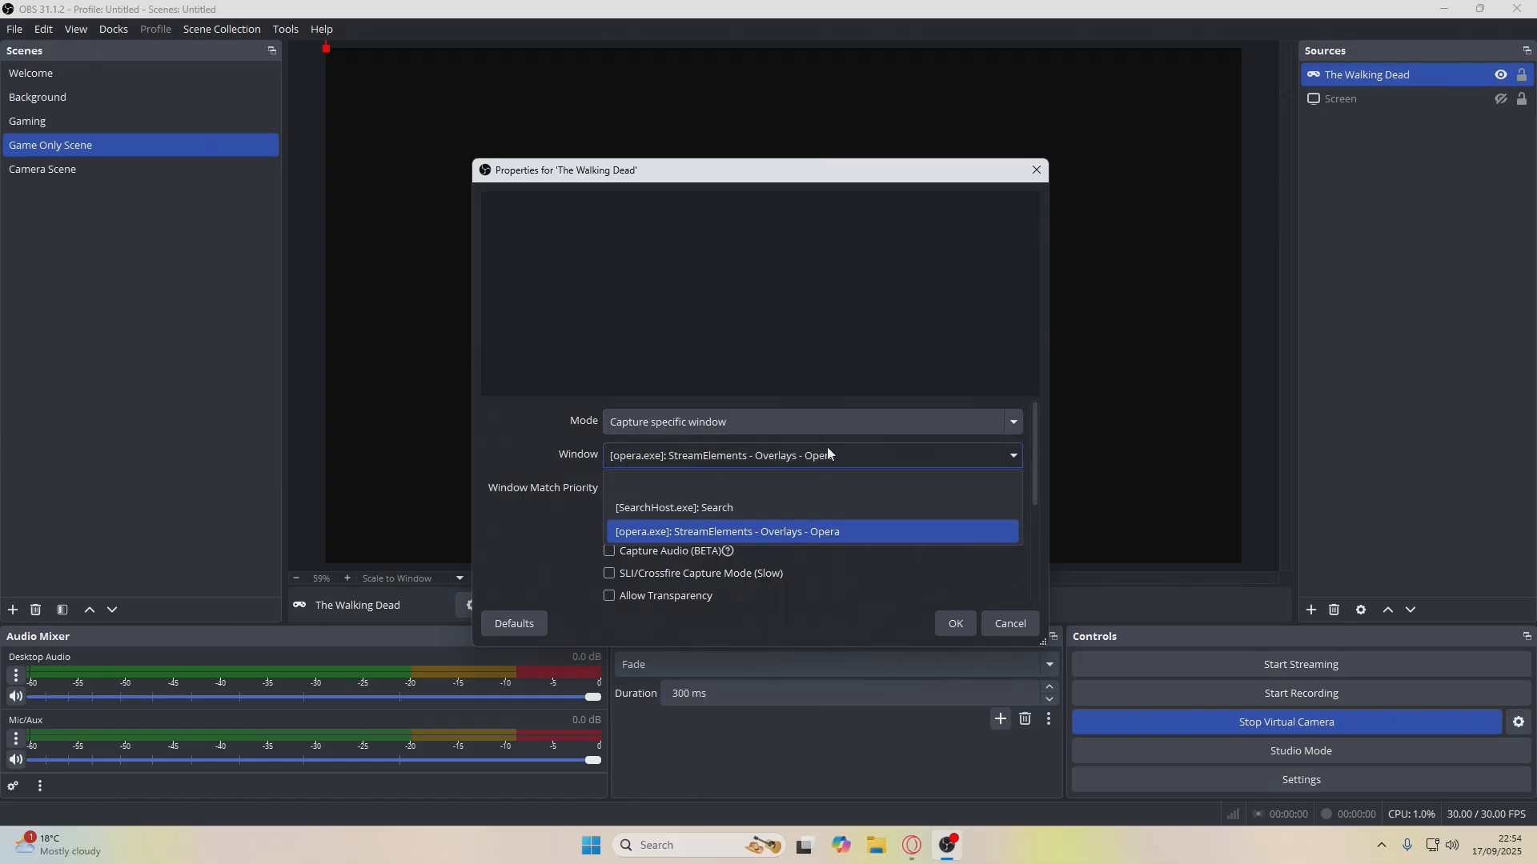
pyautogui.click(734, 509)
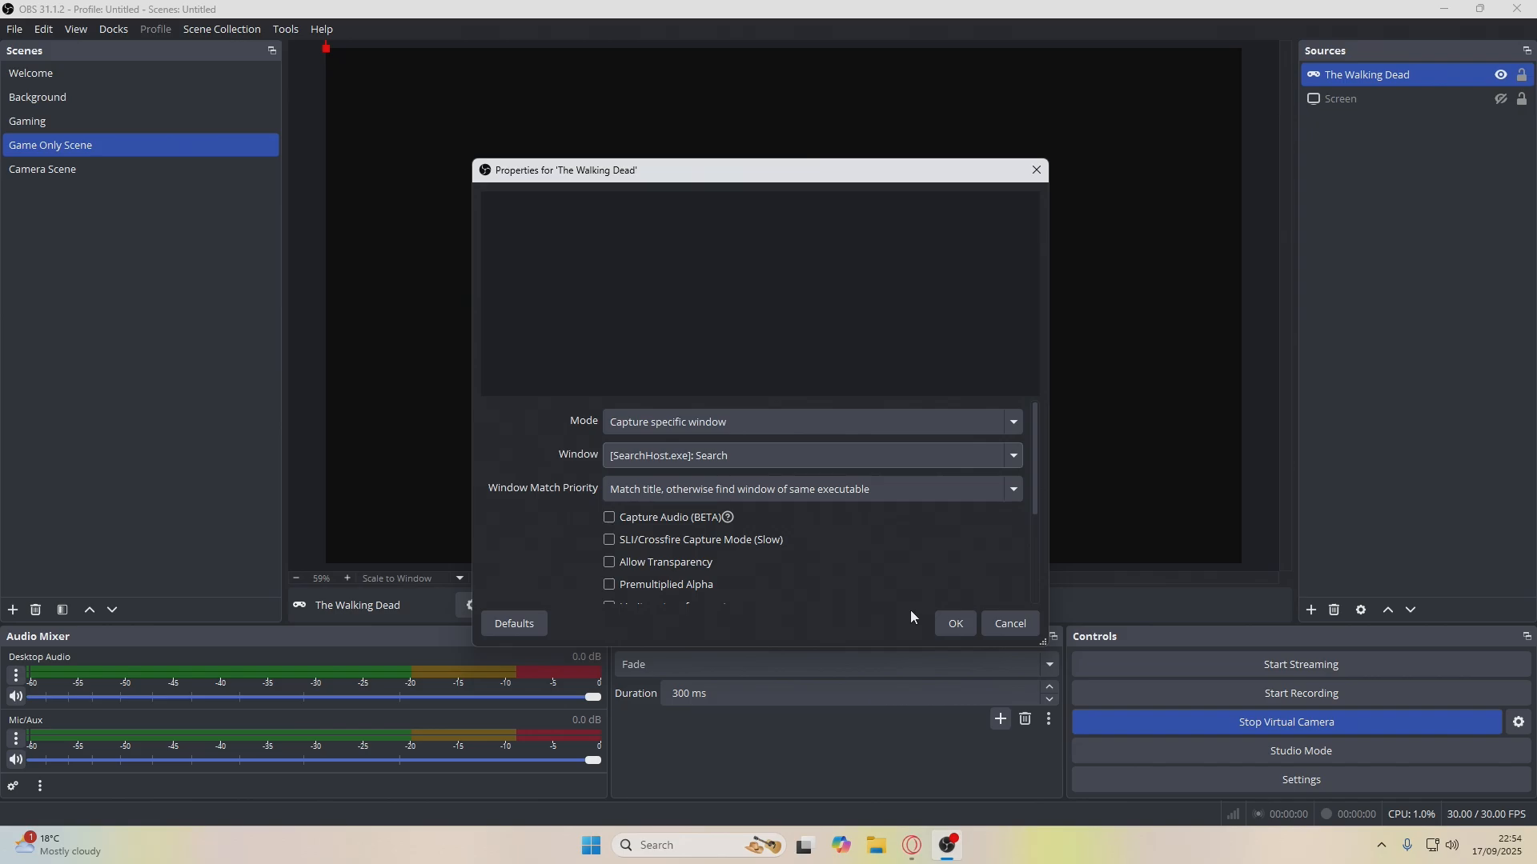
# Examine the remaining game capture options, such as audio, cursor and third-party overlay capture, and close the properties without applying them
pyautogui.scroll(-3, 766, 589)
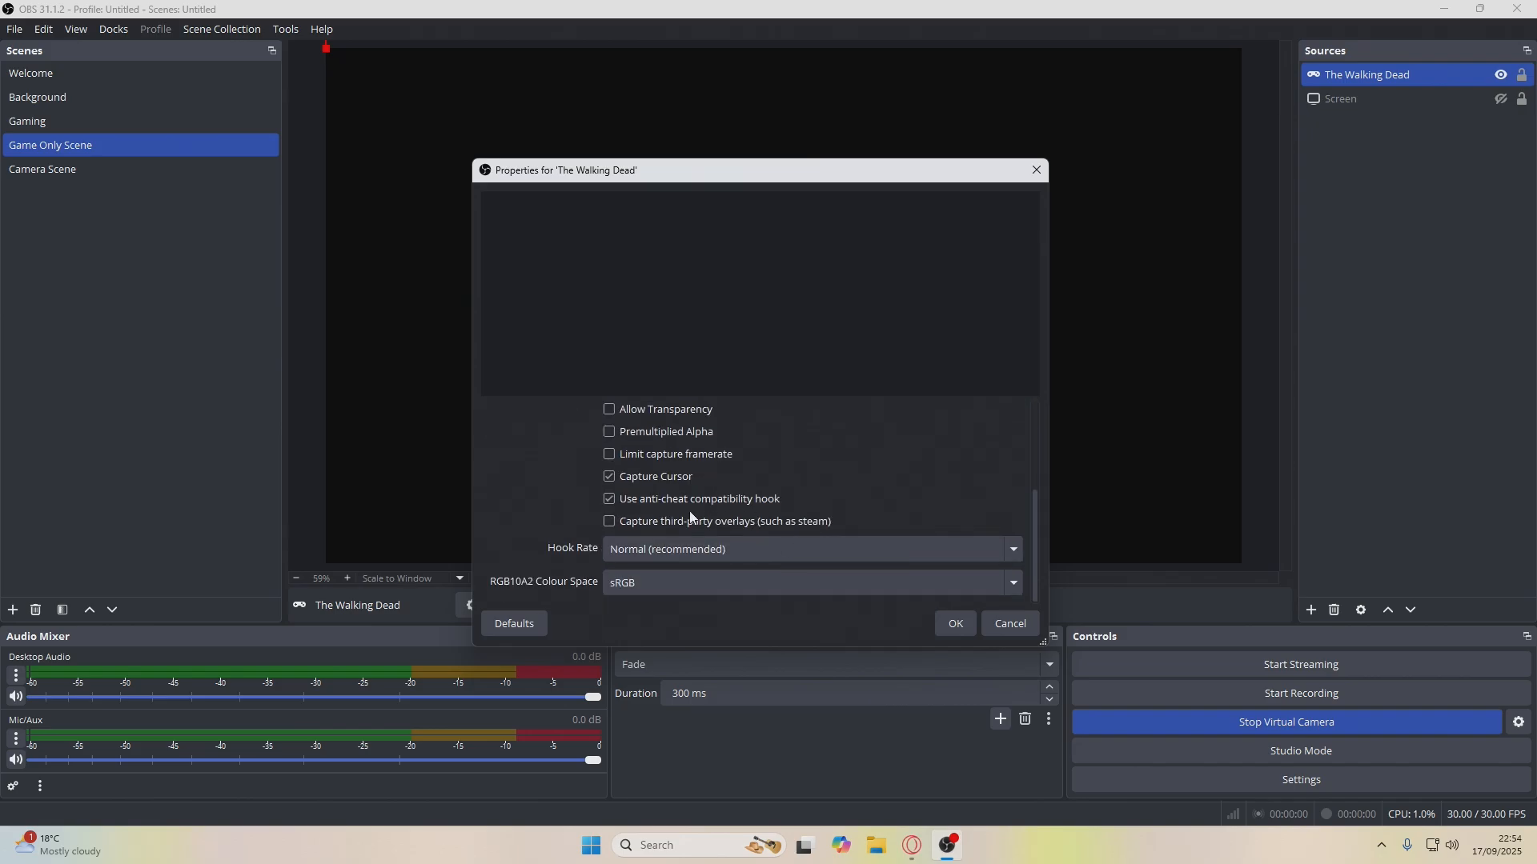
pyautogui.scroll(1, 710, 528)
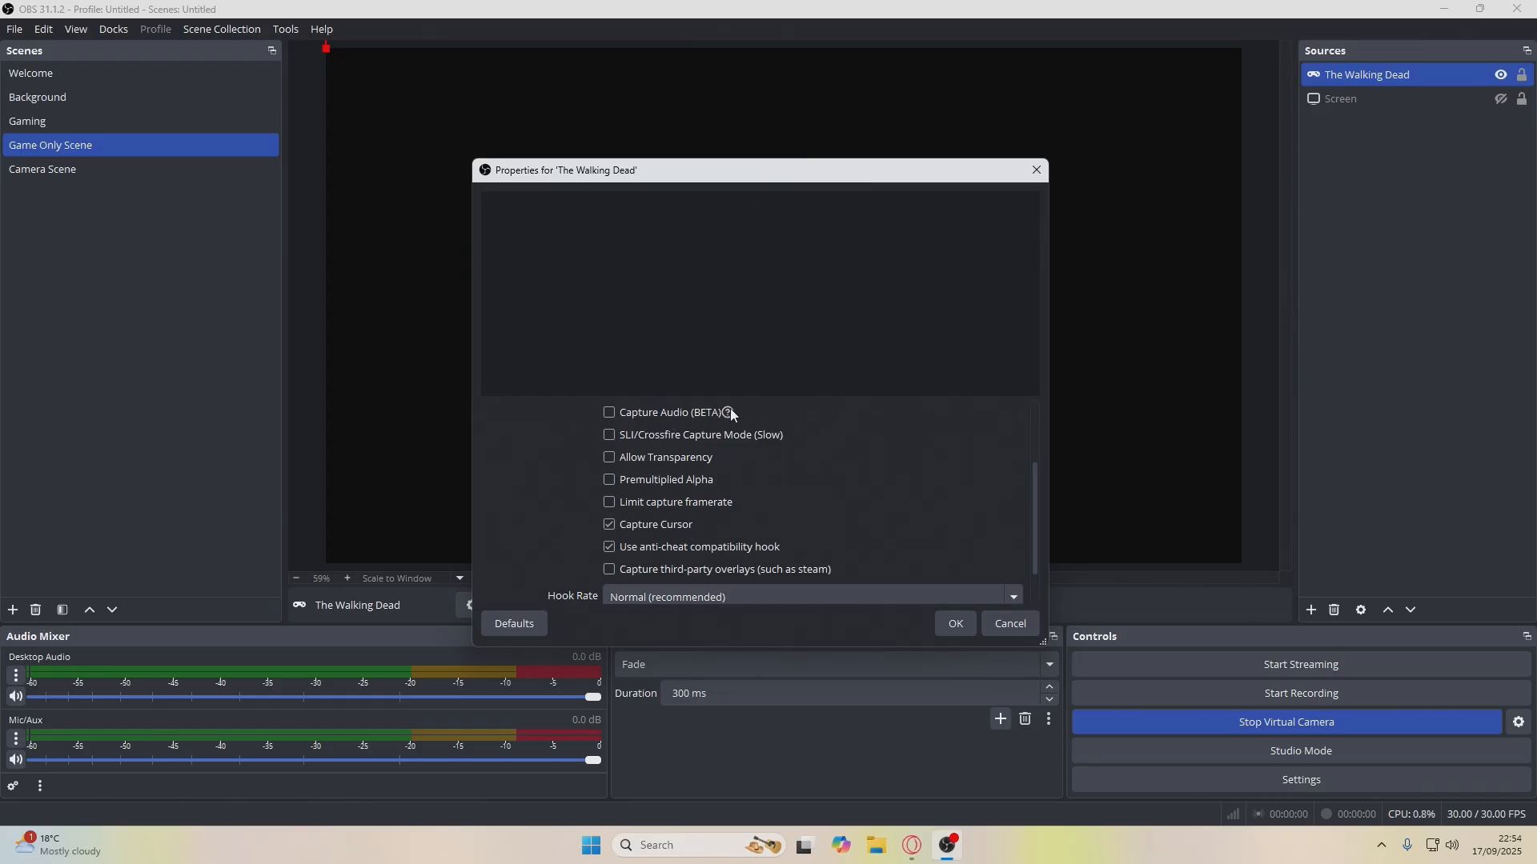
pyautogui.moveTo(726, 422)
pyautogui.hotkey('alt', 'Down')
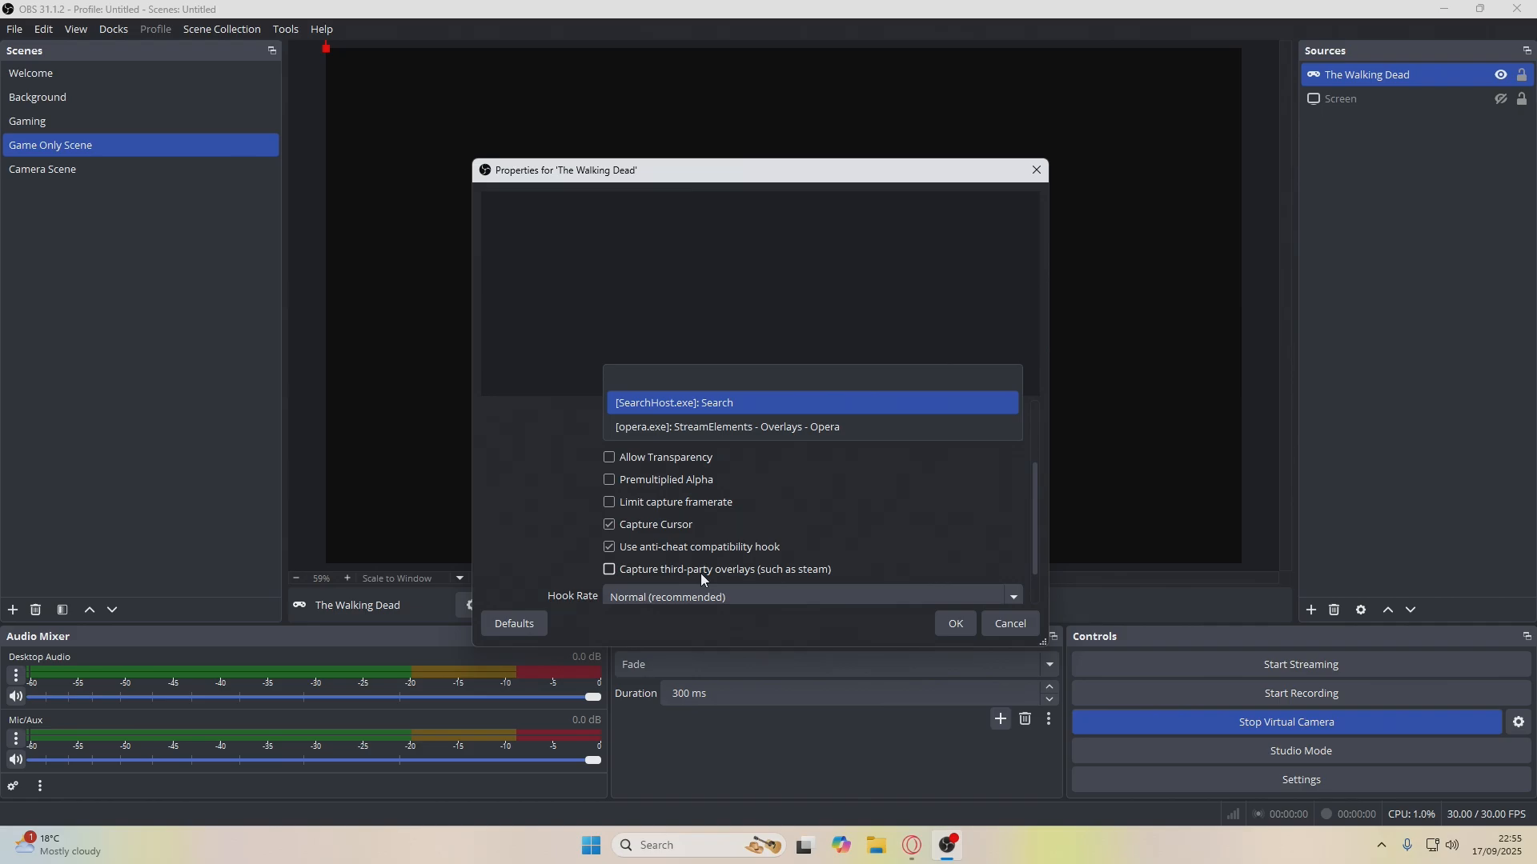
pyautogui.click(533, 507)
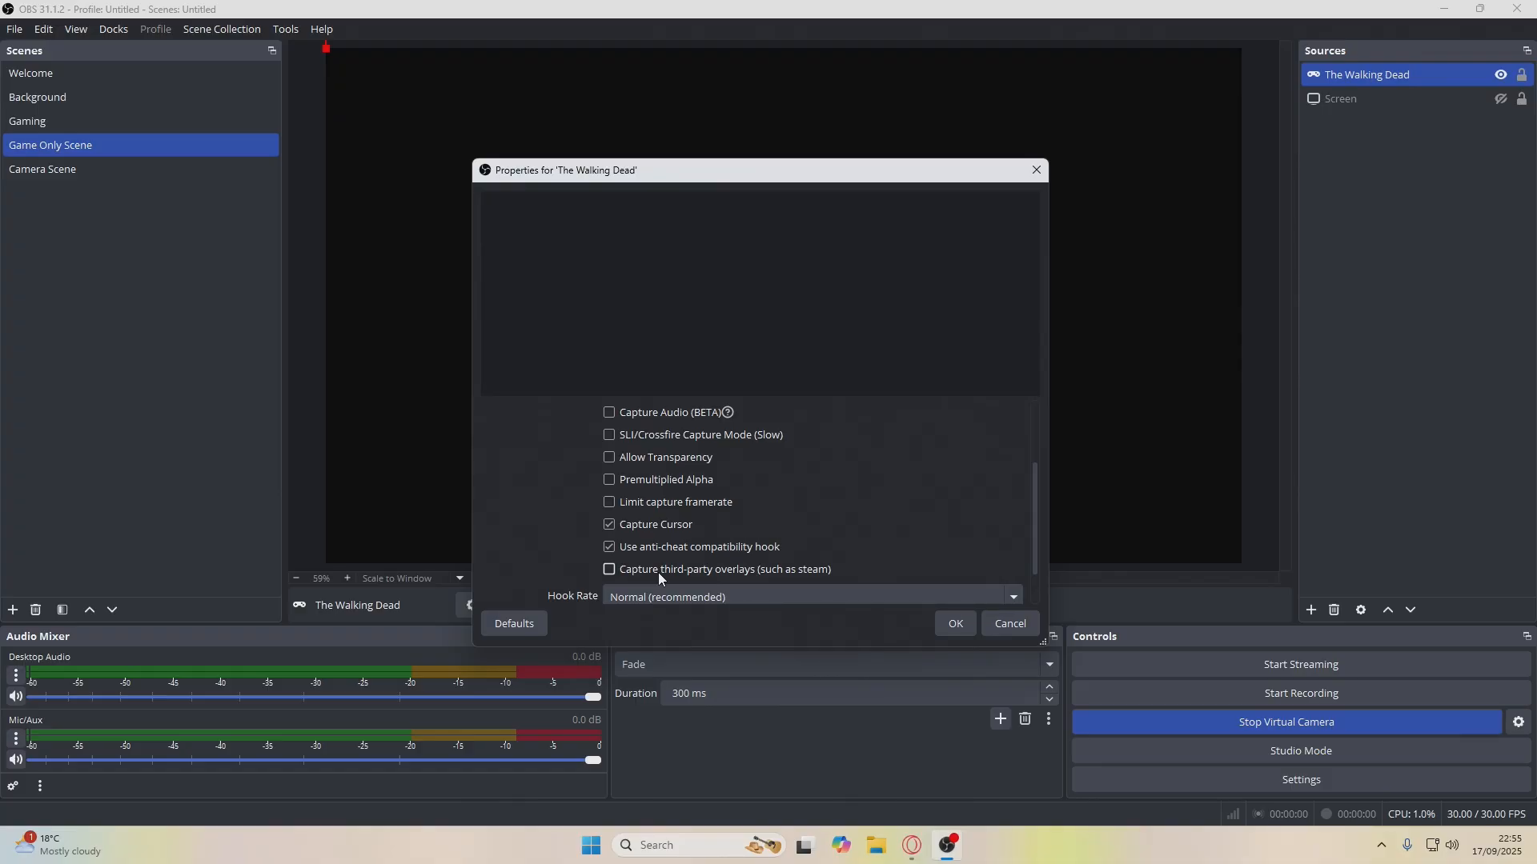
pyautogui.click(981, 624)
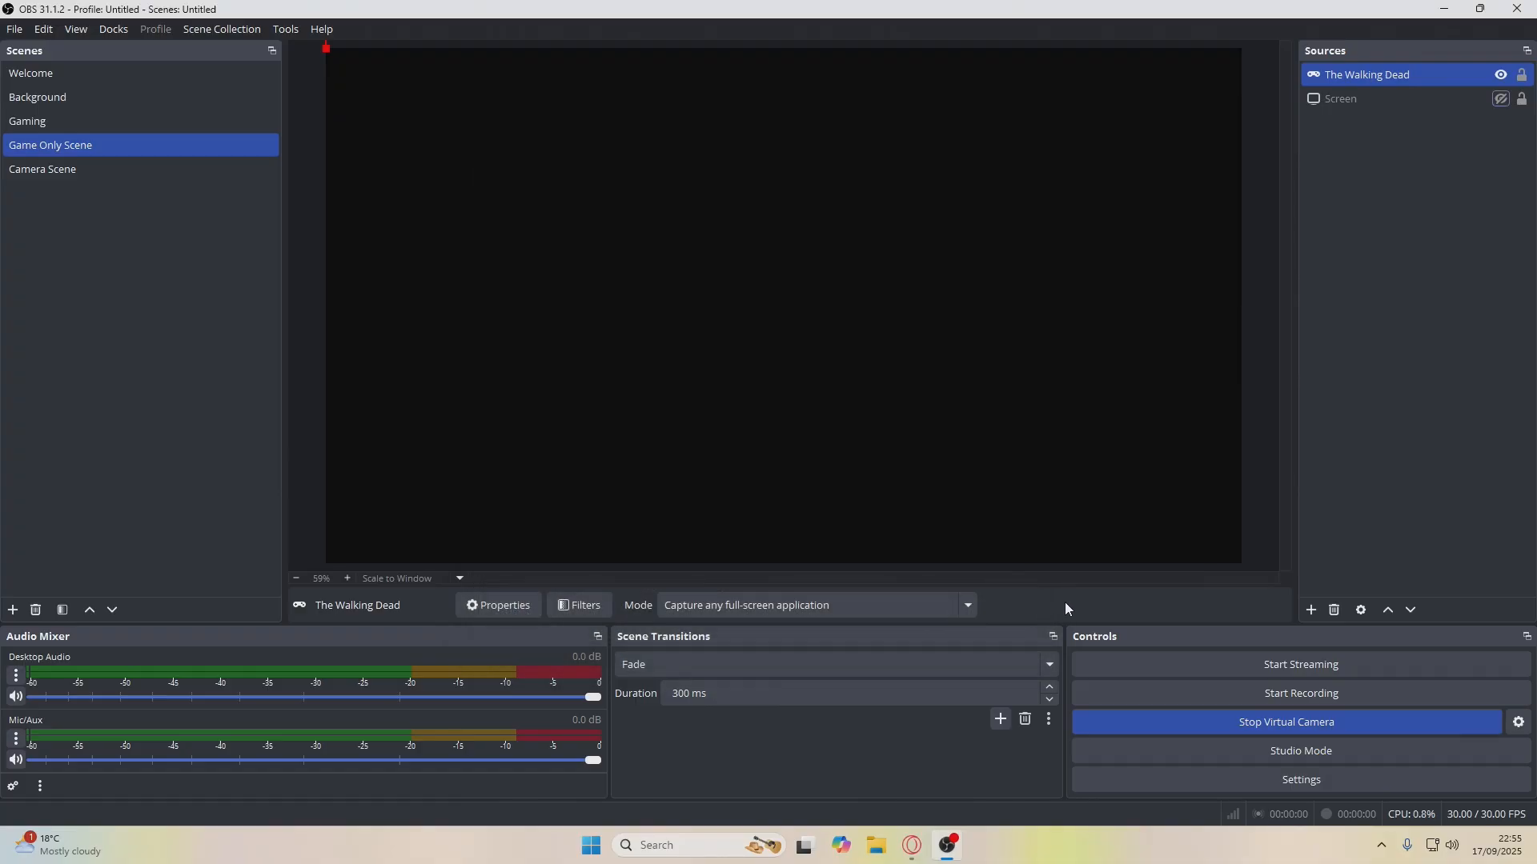
# Create a Window Capture source named "Xbox App" in the Game Only Scene, launching the Xbox app so its window is available
pyautogui.click(1311, 610)
pyautogui.click(1395, 546)
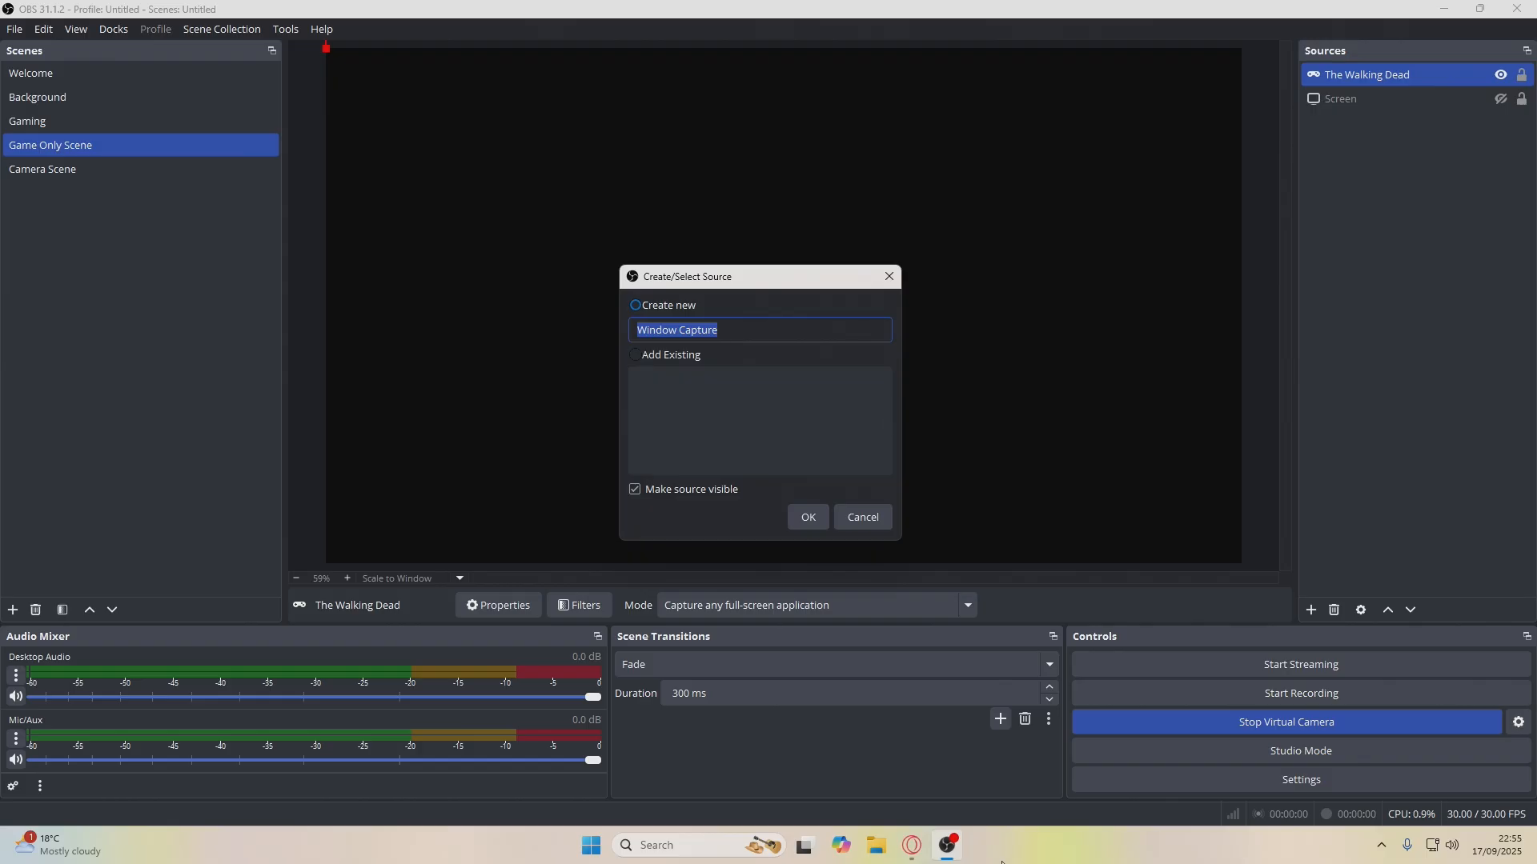
pyautogui.click(590, 846)
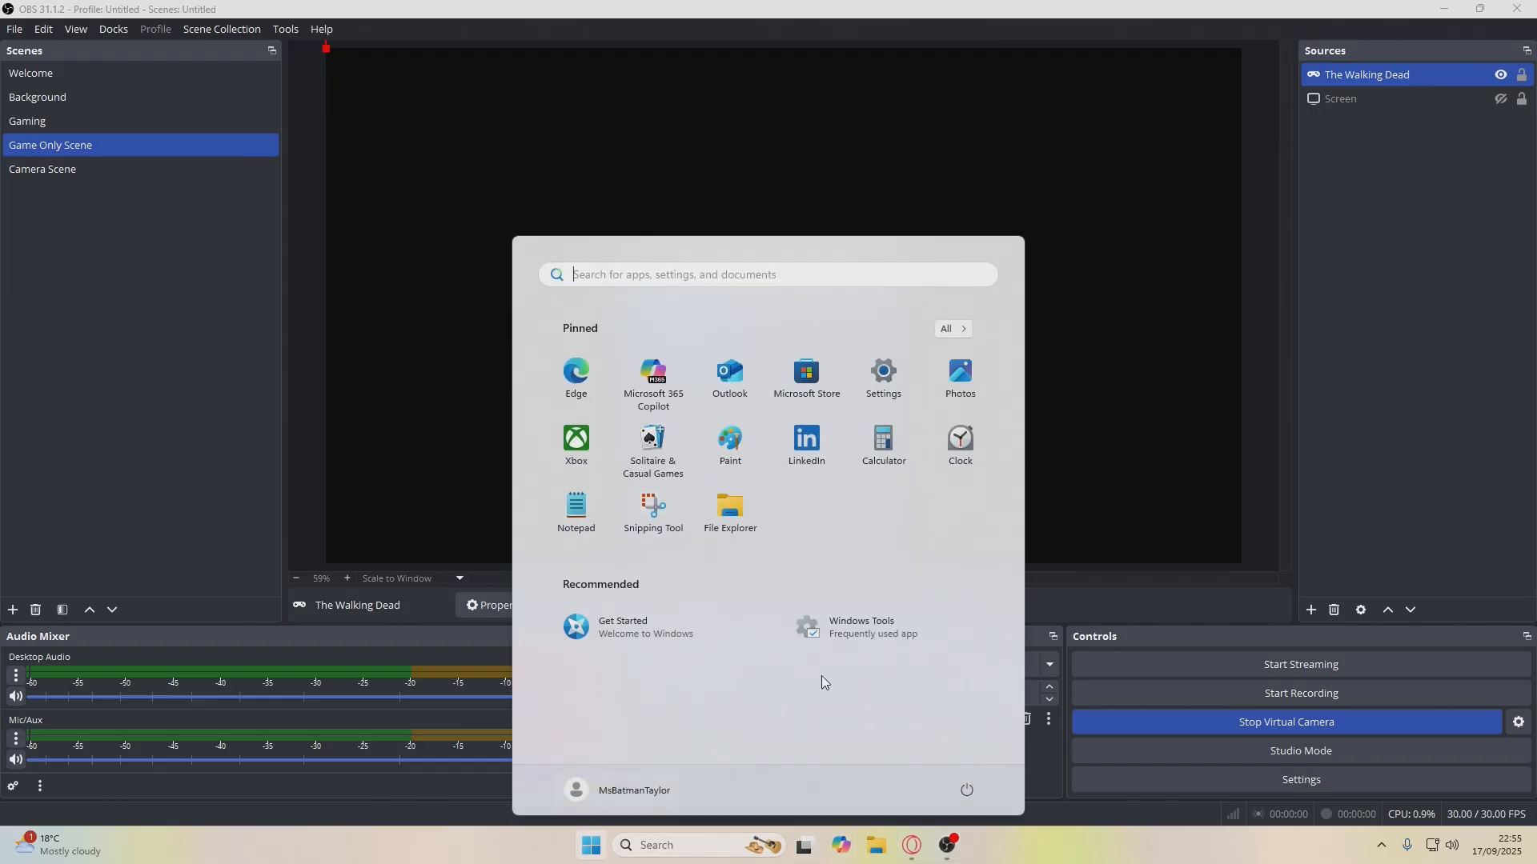
pyautogui.click(578, 448)
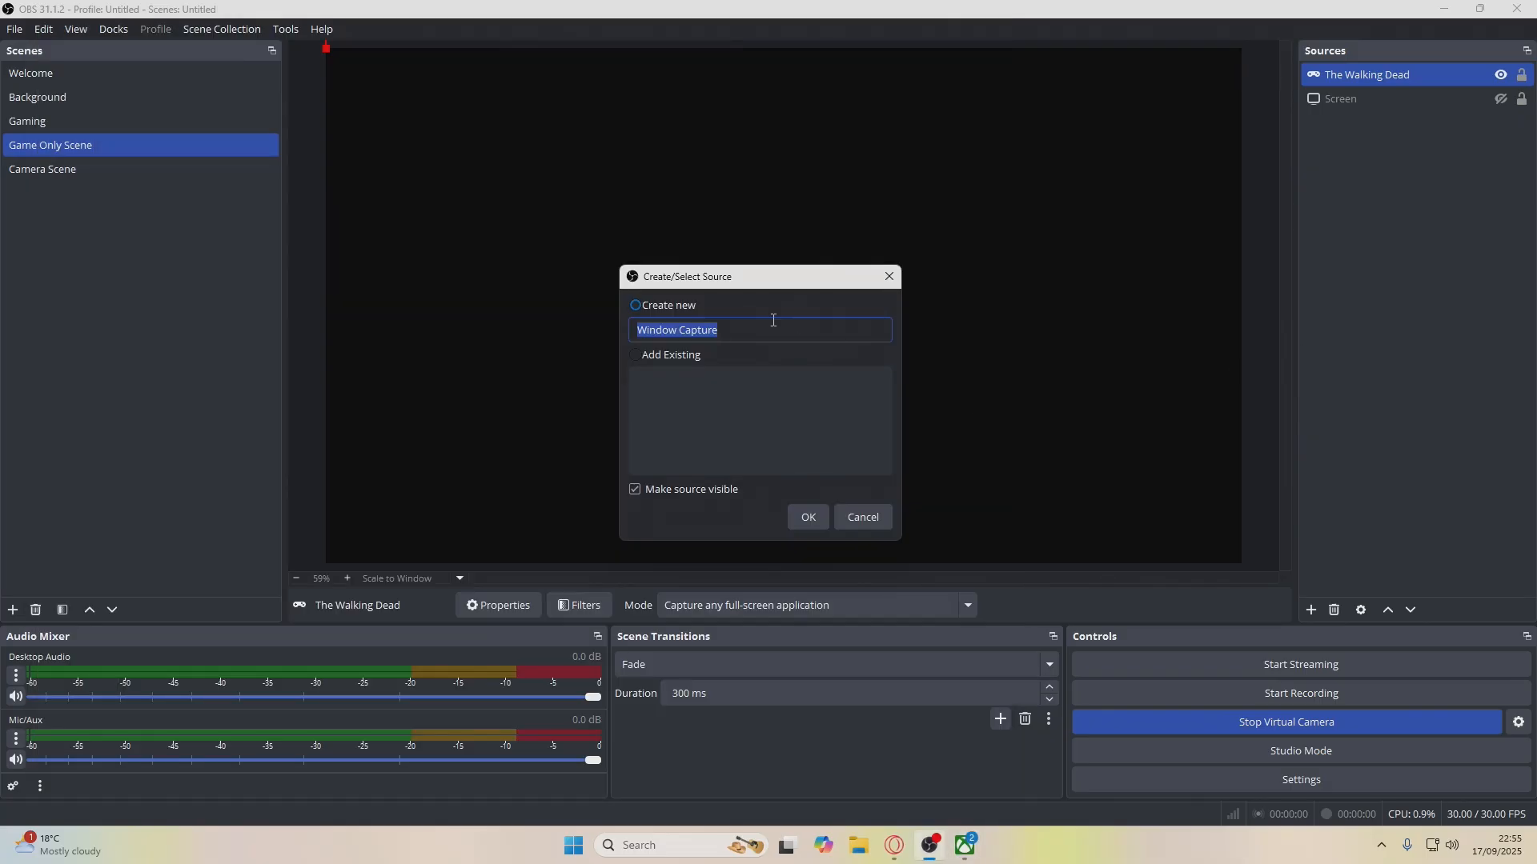
pyautogui.write('Xbox App')
pyautogui.press('Return')
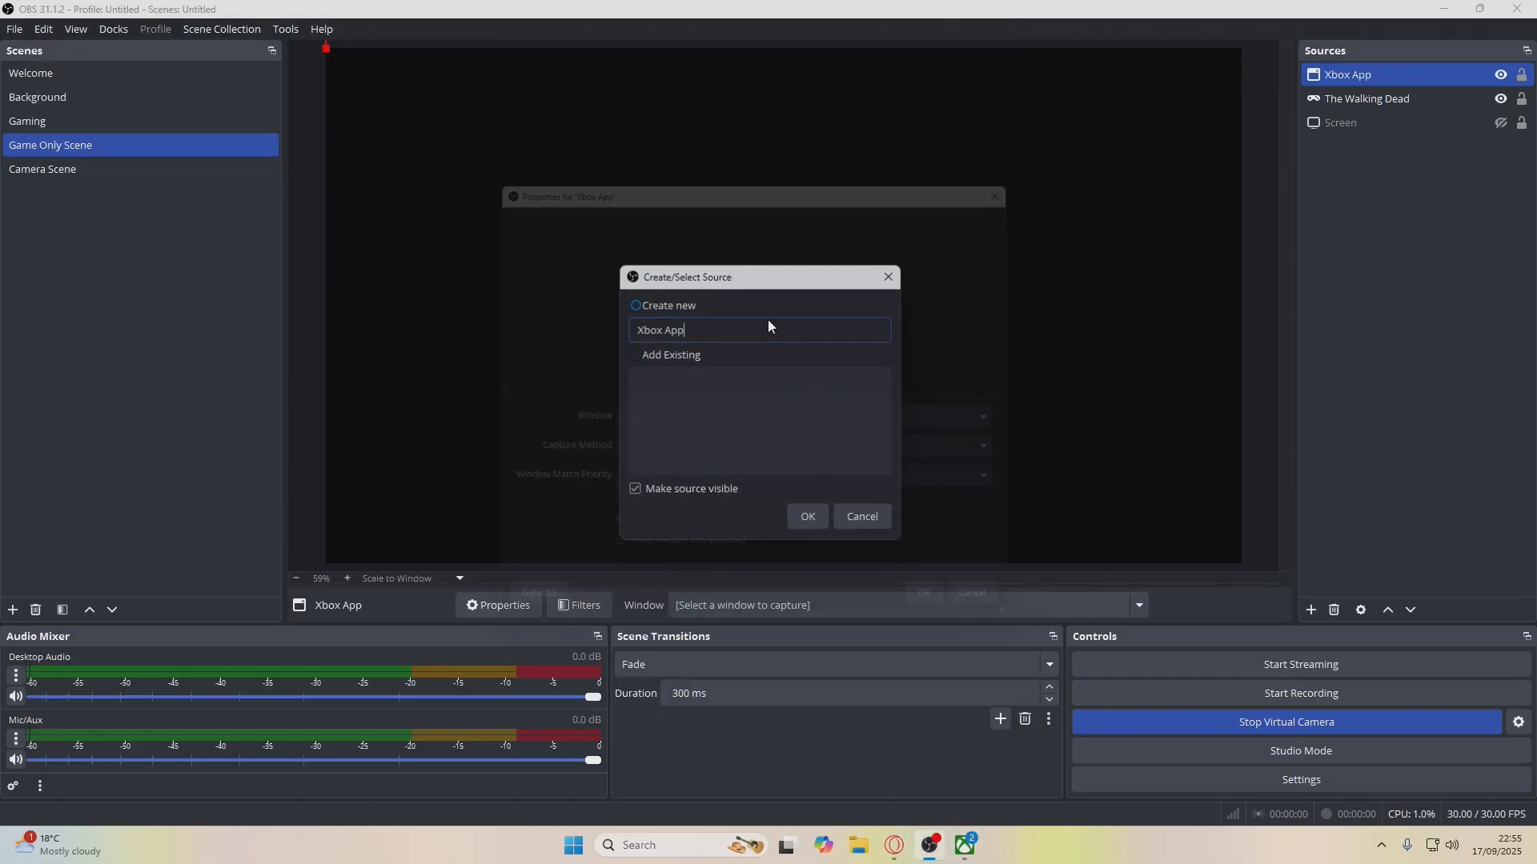
# Set the Xbox App source to capture the window "[XboxPcApp.exe]: Xbox" and enlarge it to about the full canvas height
pyautogui.click(735, 423)
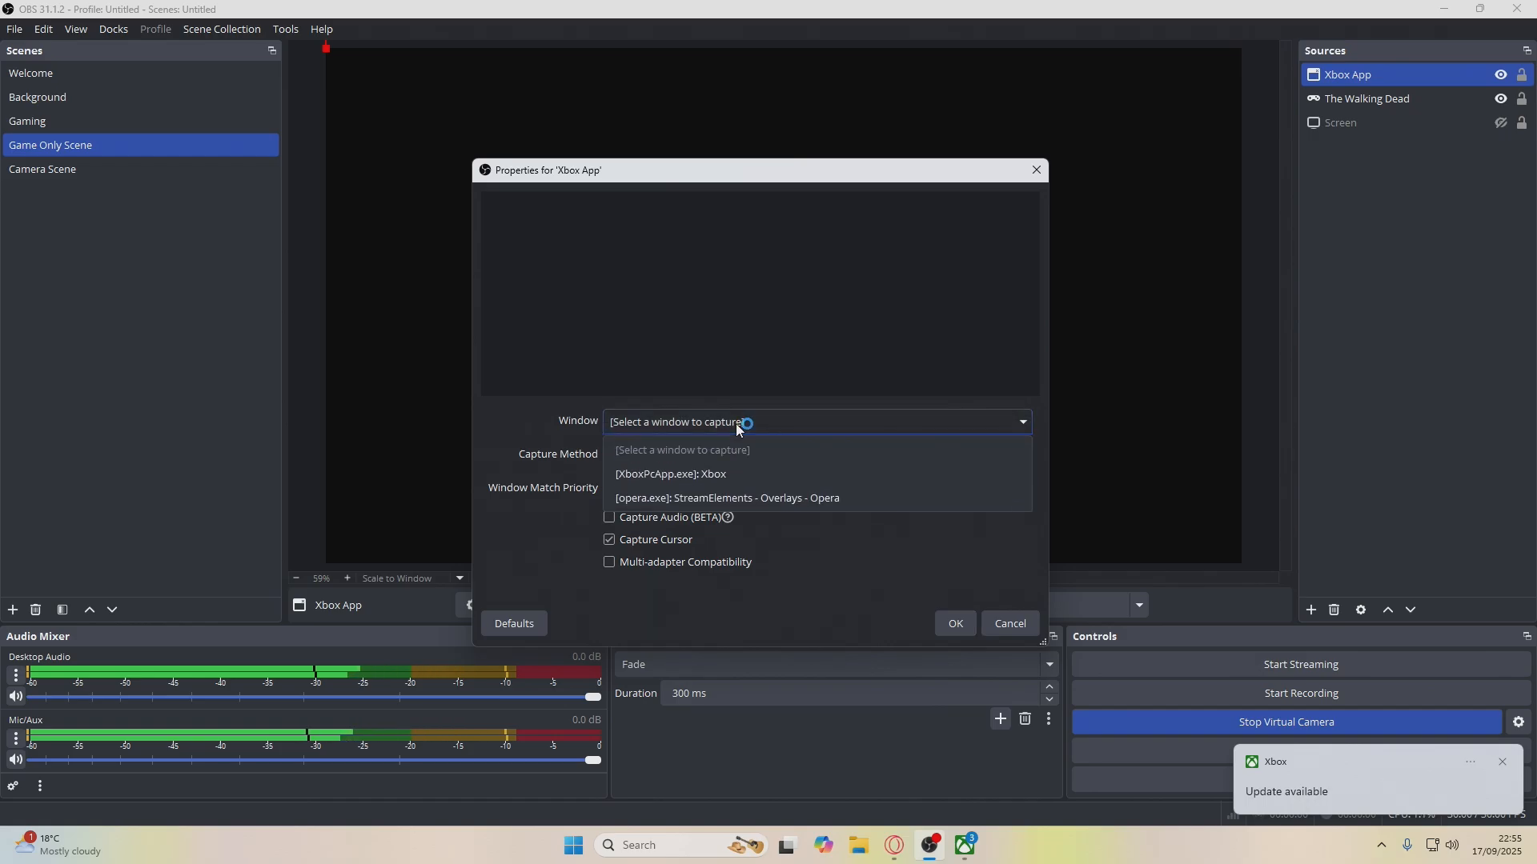
pyautogui.click(698, 478)
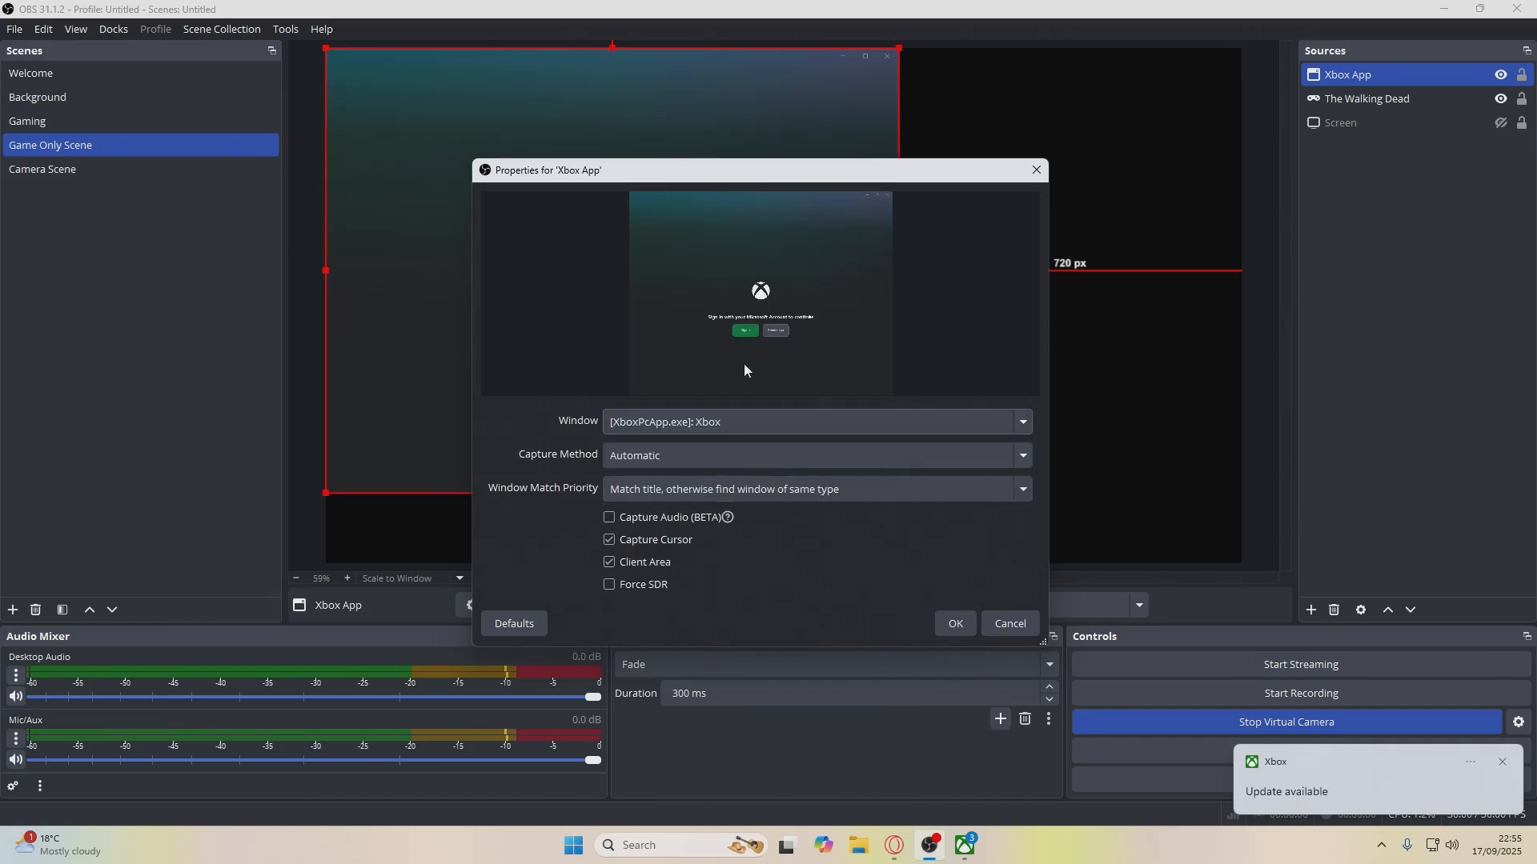
pyautogui.moveTo(945, 171); pyautogui.dragTo(1487, 302)
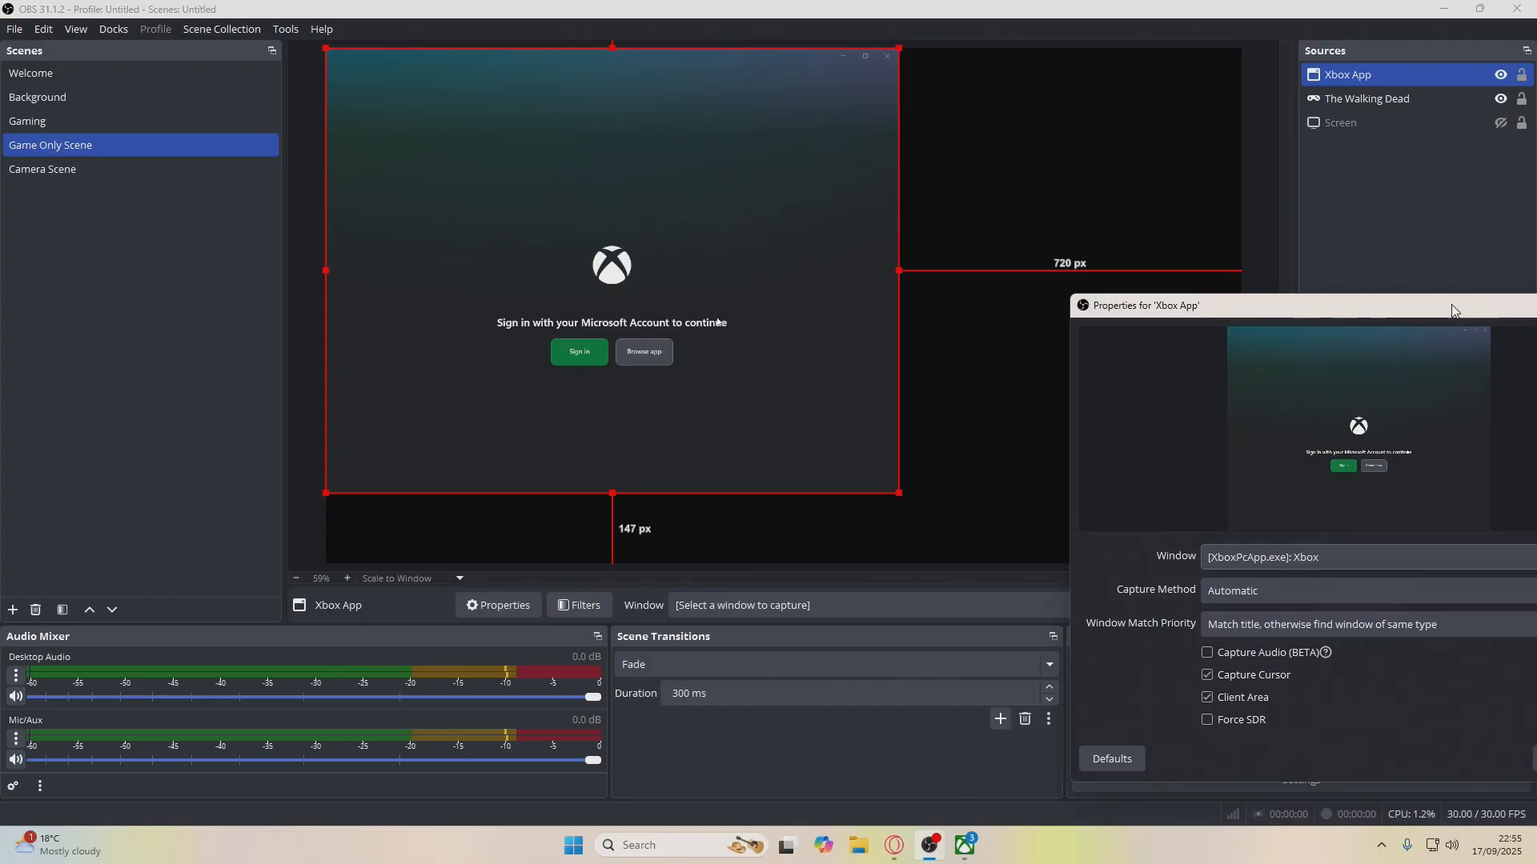
pyautogui.moveTo(1237, 306); pyautogui.dragTo(988, 180)
pyautogui.click(1296, 634)
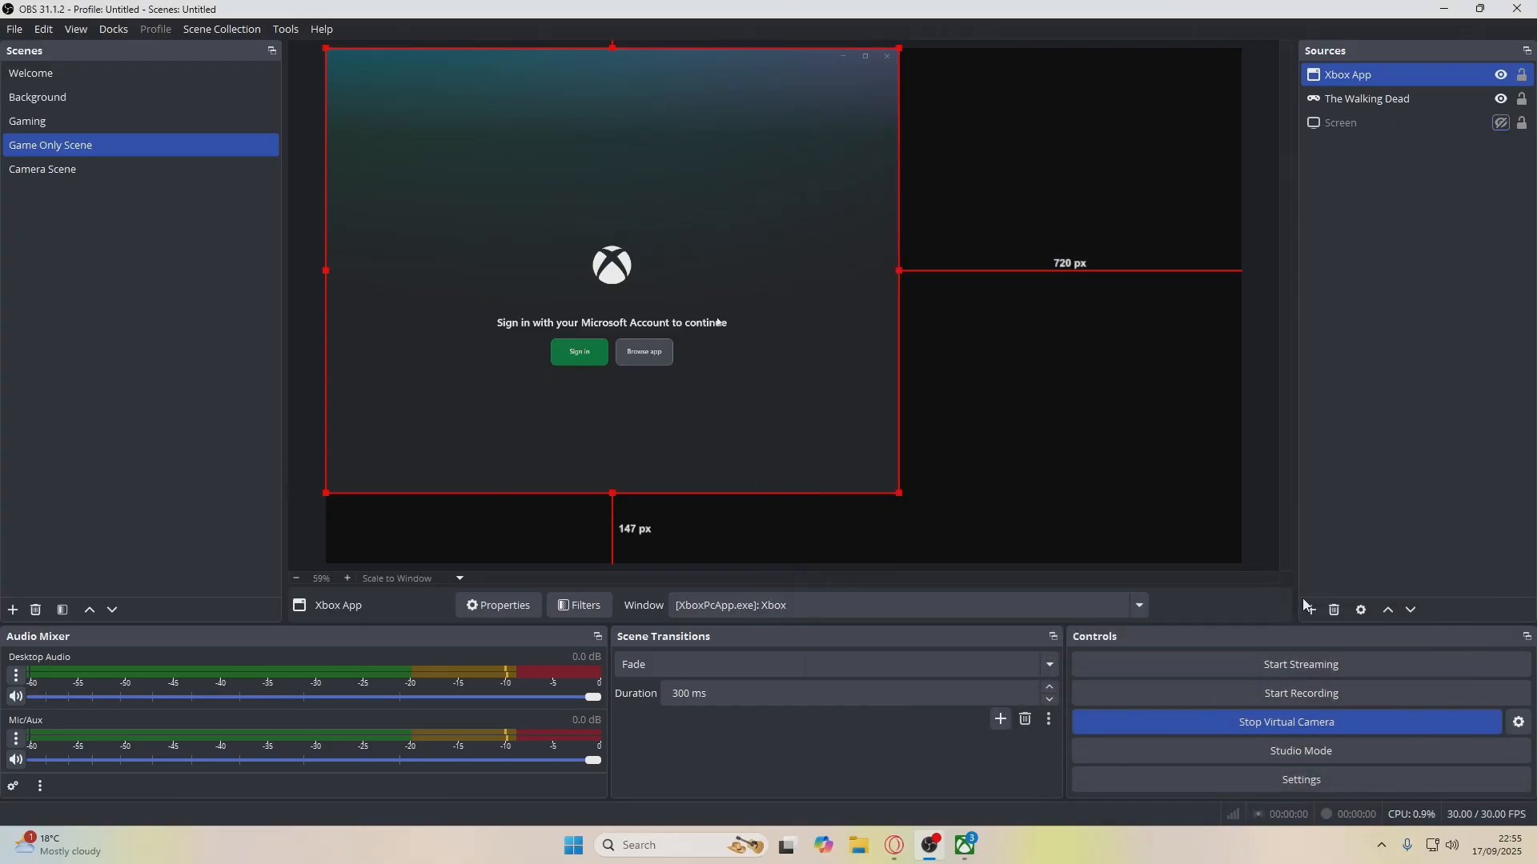
pyautogui.moveTo(899, 495); pyautogui.dragTo(986, 545)
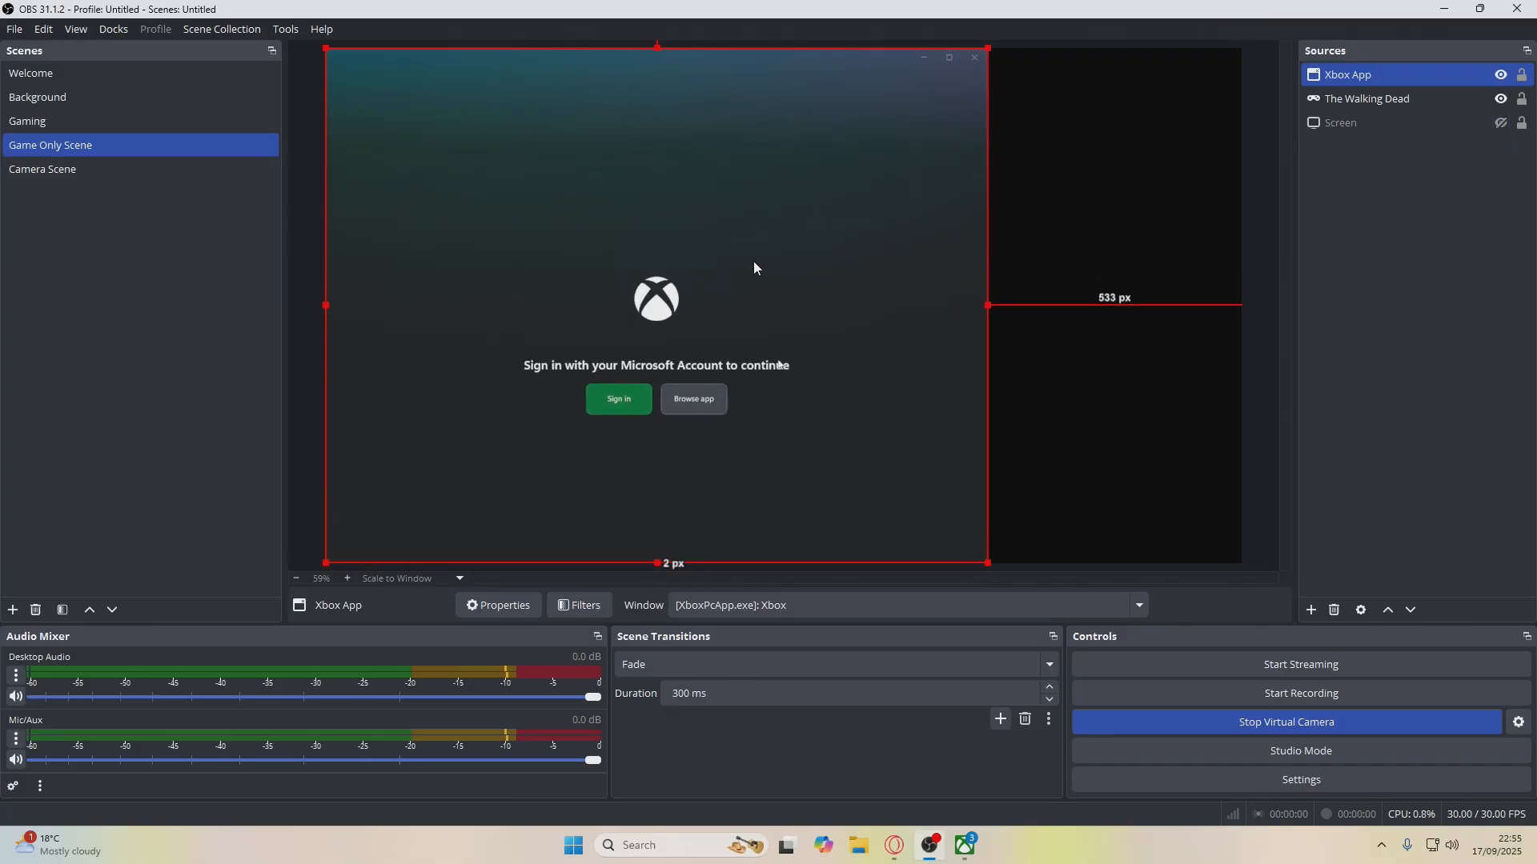
# Add the existing Game Only Scene as a source in the Gaming scene and place it between Camera Scene and Background
pyautogui.click(58, 121)
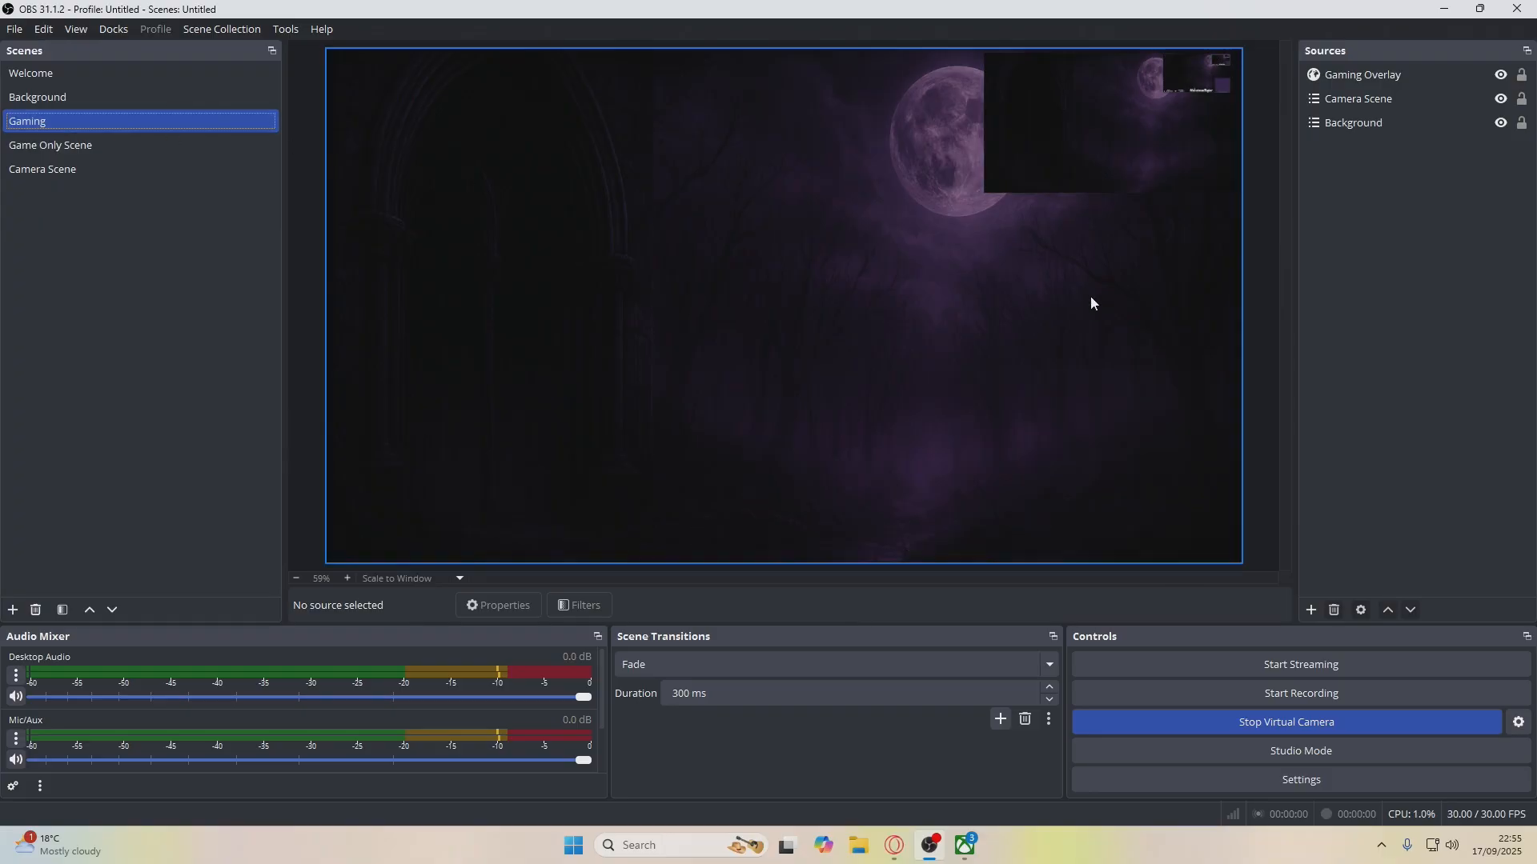
pyautogui.click(1311, 610)
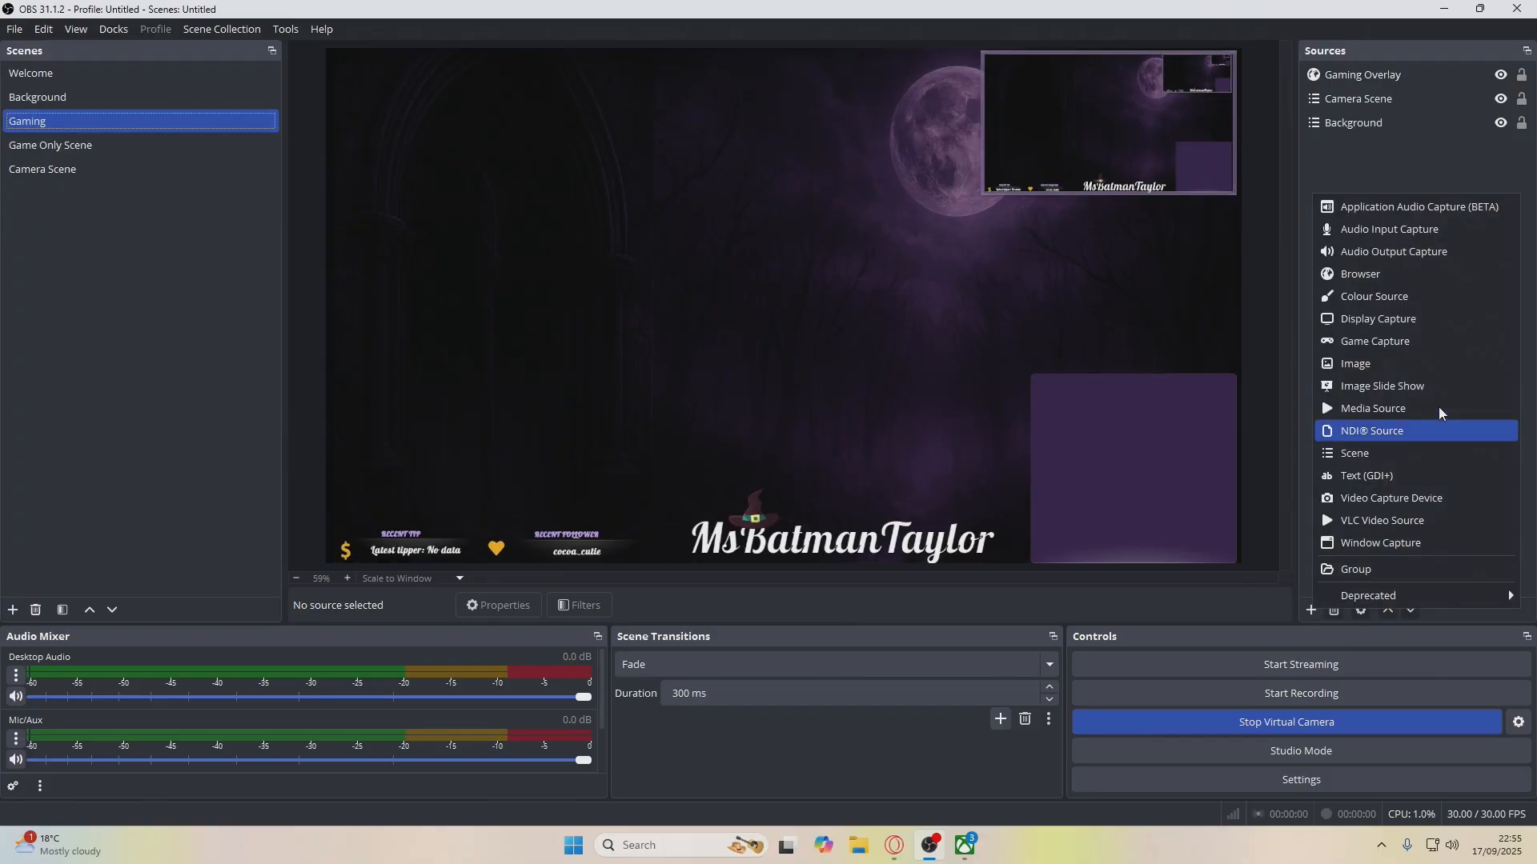
pyautogui.click(1360, 453)
pyautogui.click(657, 426)
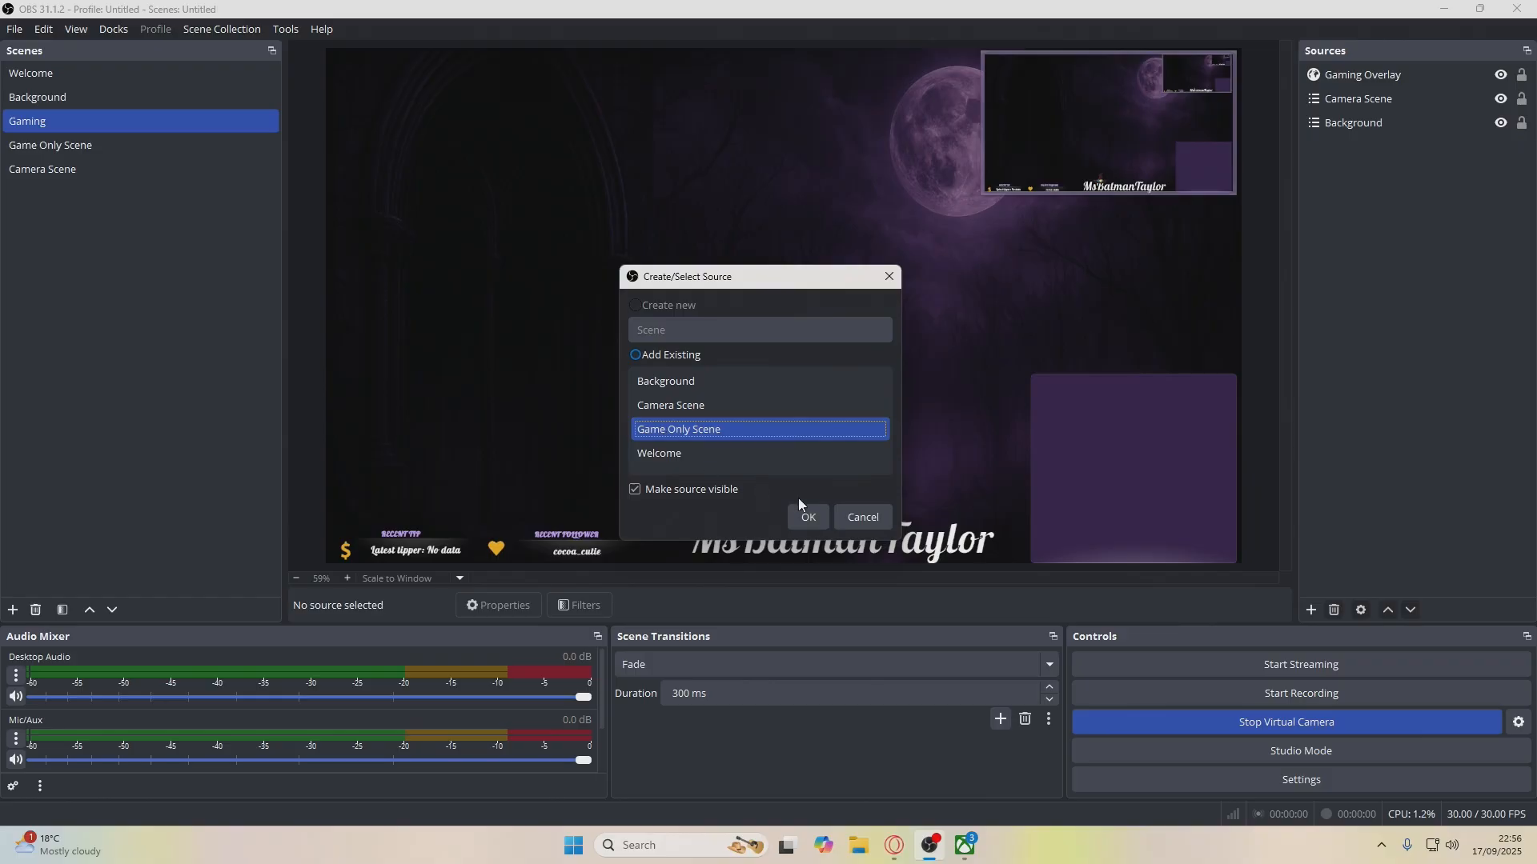
pyautogui.click(805, 517)
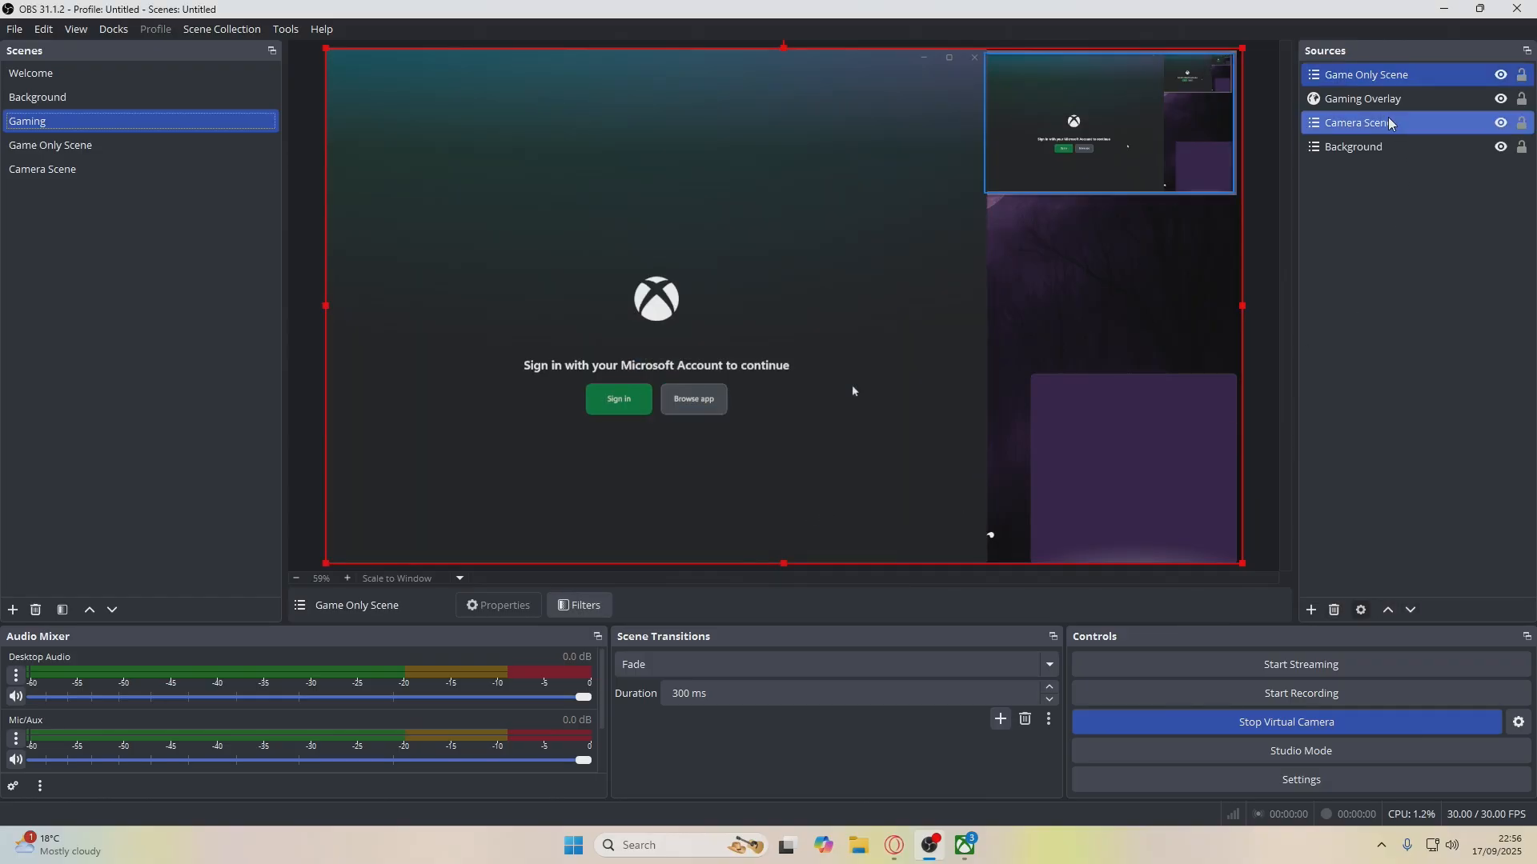
pyautogui.moveTo(1385, 83); pyautogui.dragTo(1388, 137)
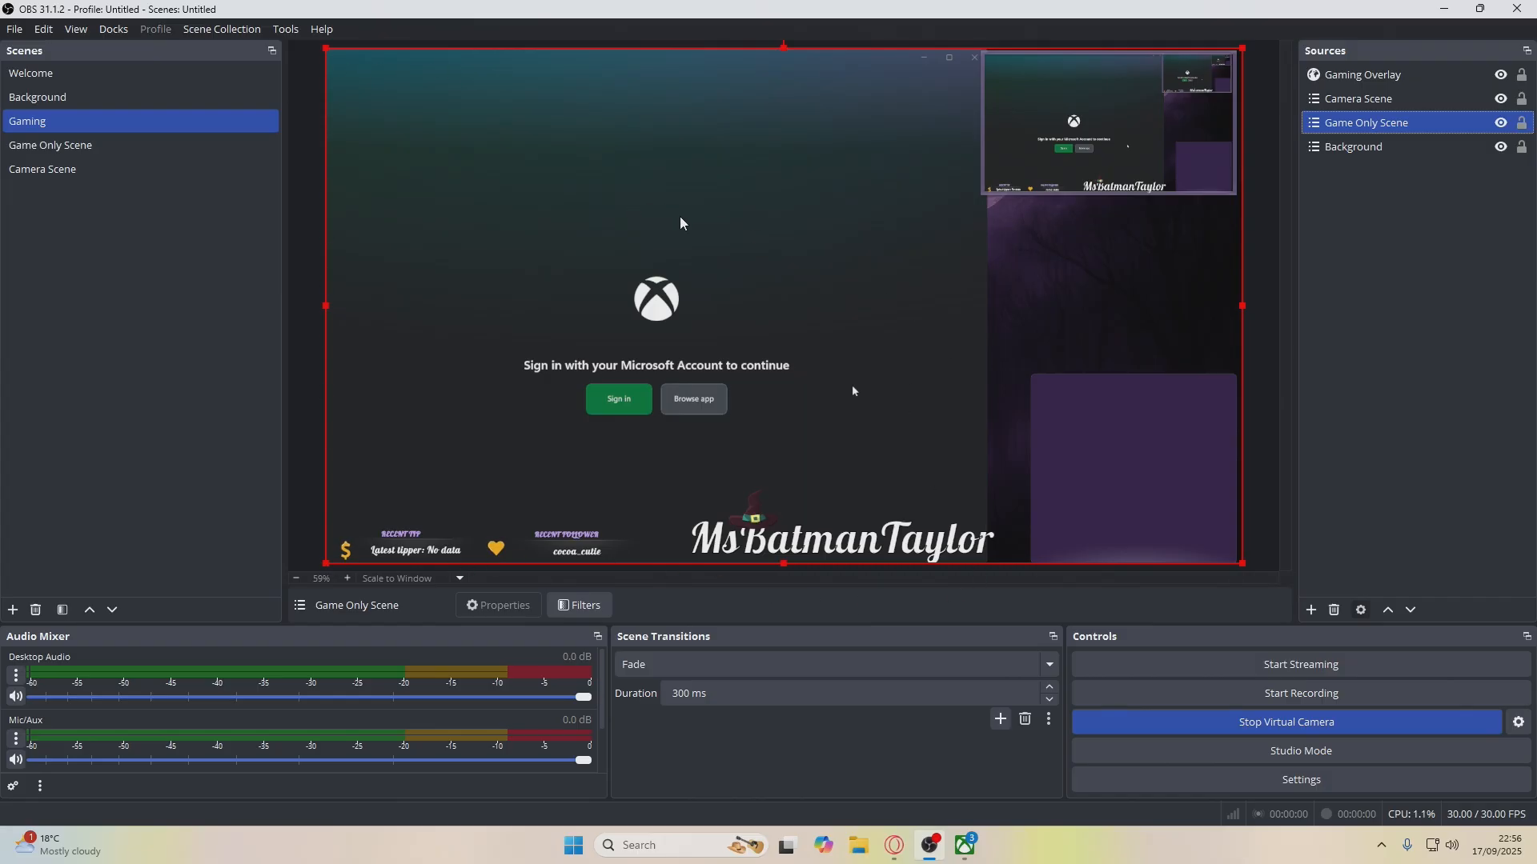
pyautogui.click(52, 147)
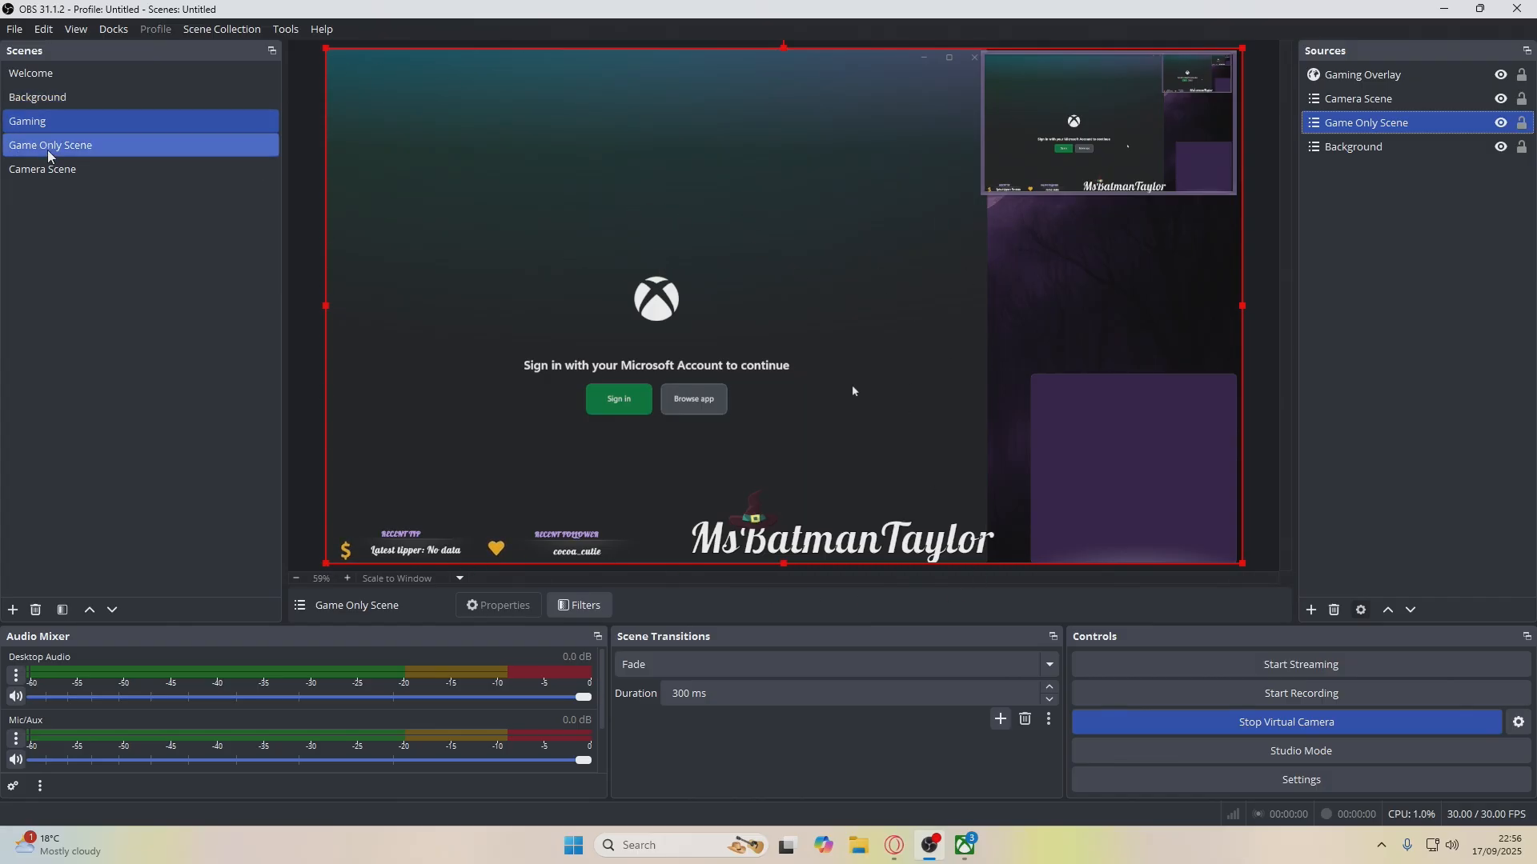
pyautogui.click(1374, 103)
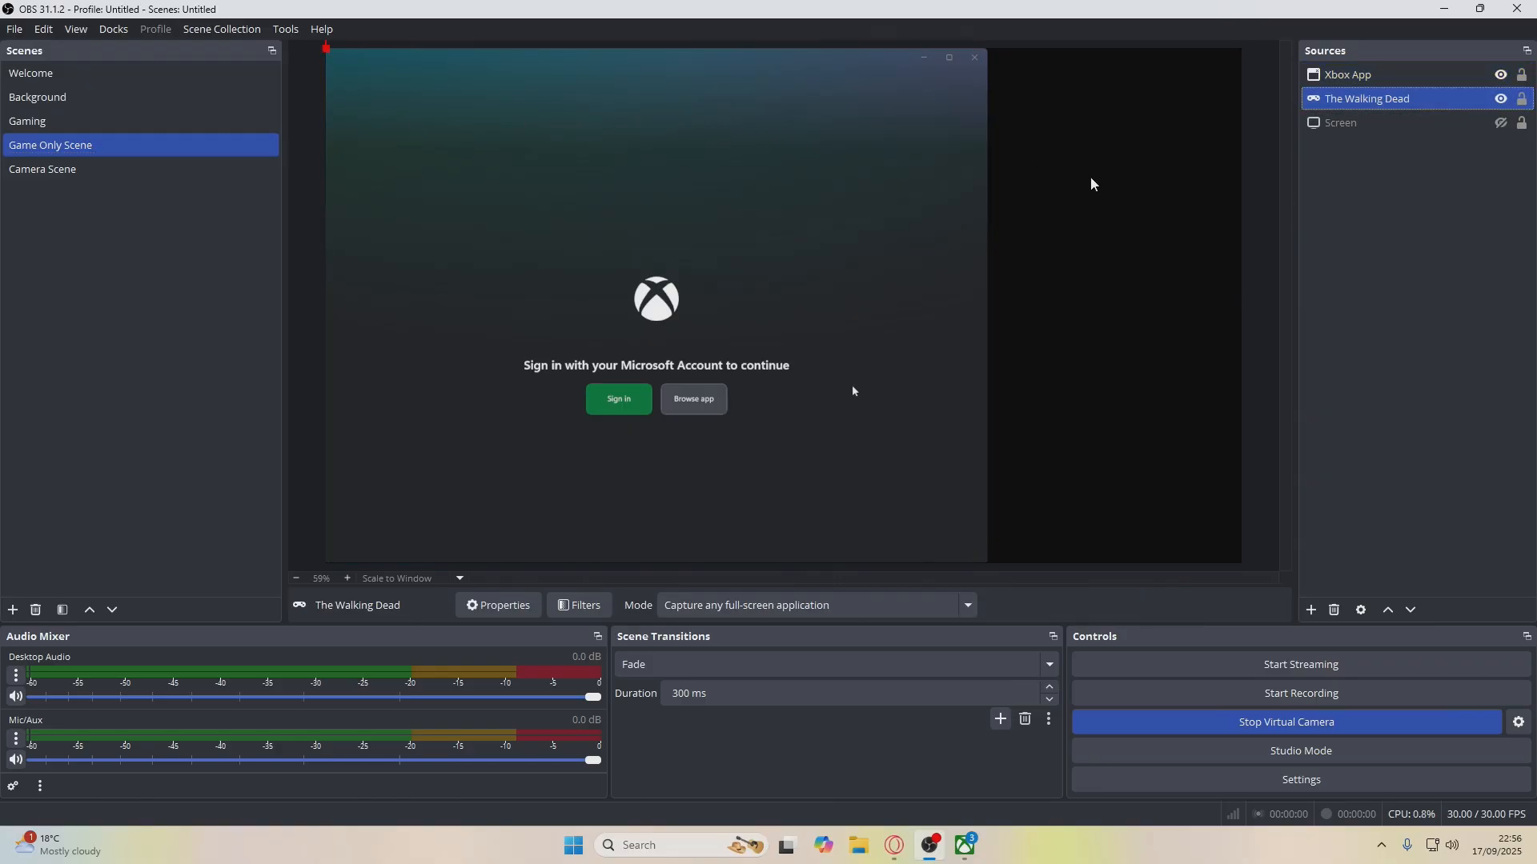
pyautogui.click(20, 125)
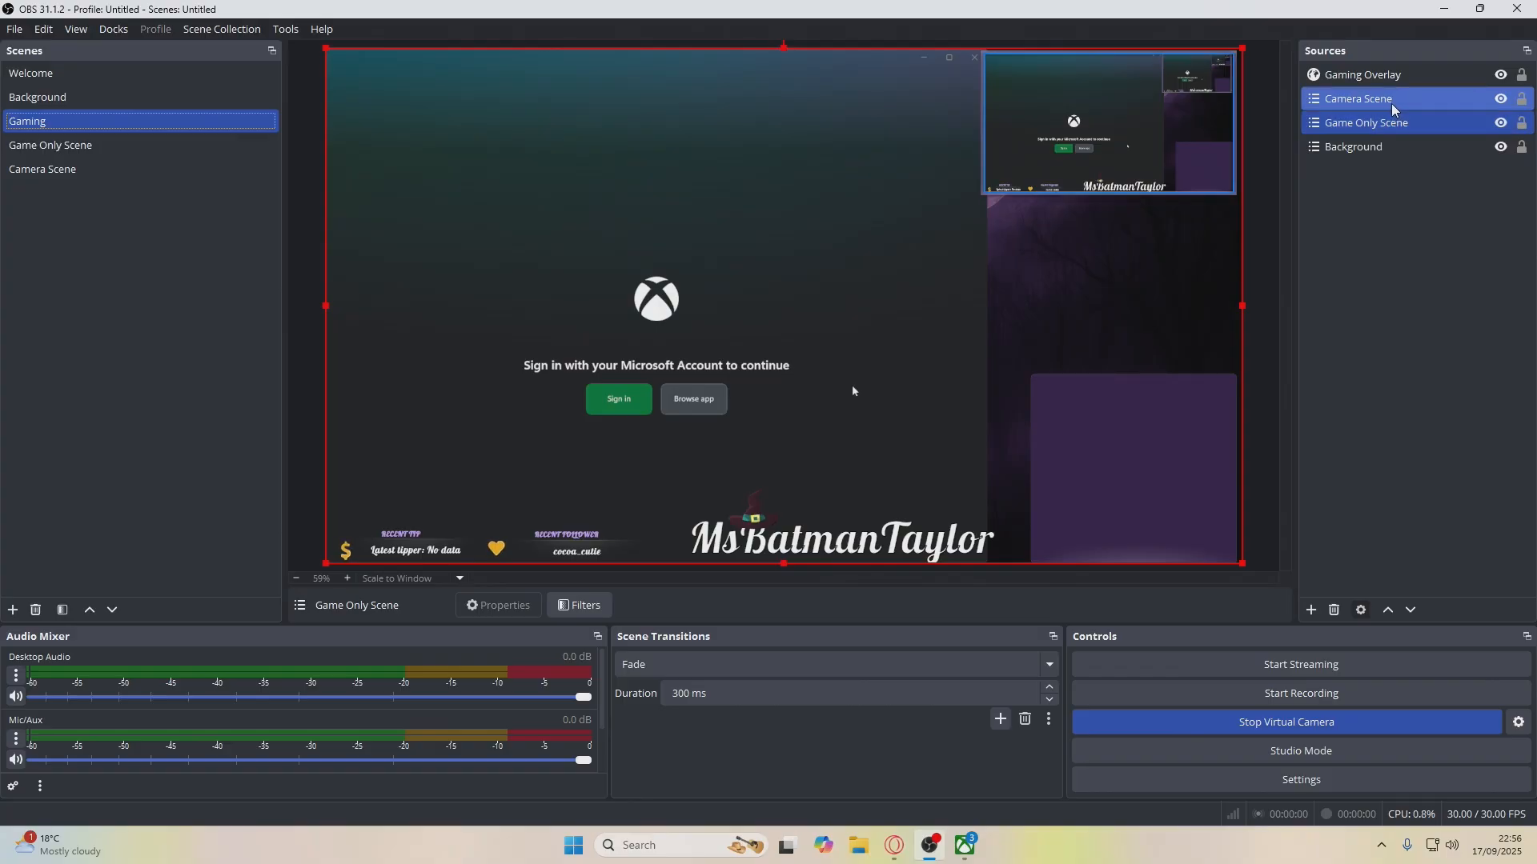
# Lock the Gaming Overlay, Camera Scene, Game Only Scene and Background sources in the Gaming scene
pyautogui.click(1521, 74)
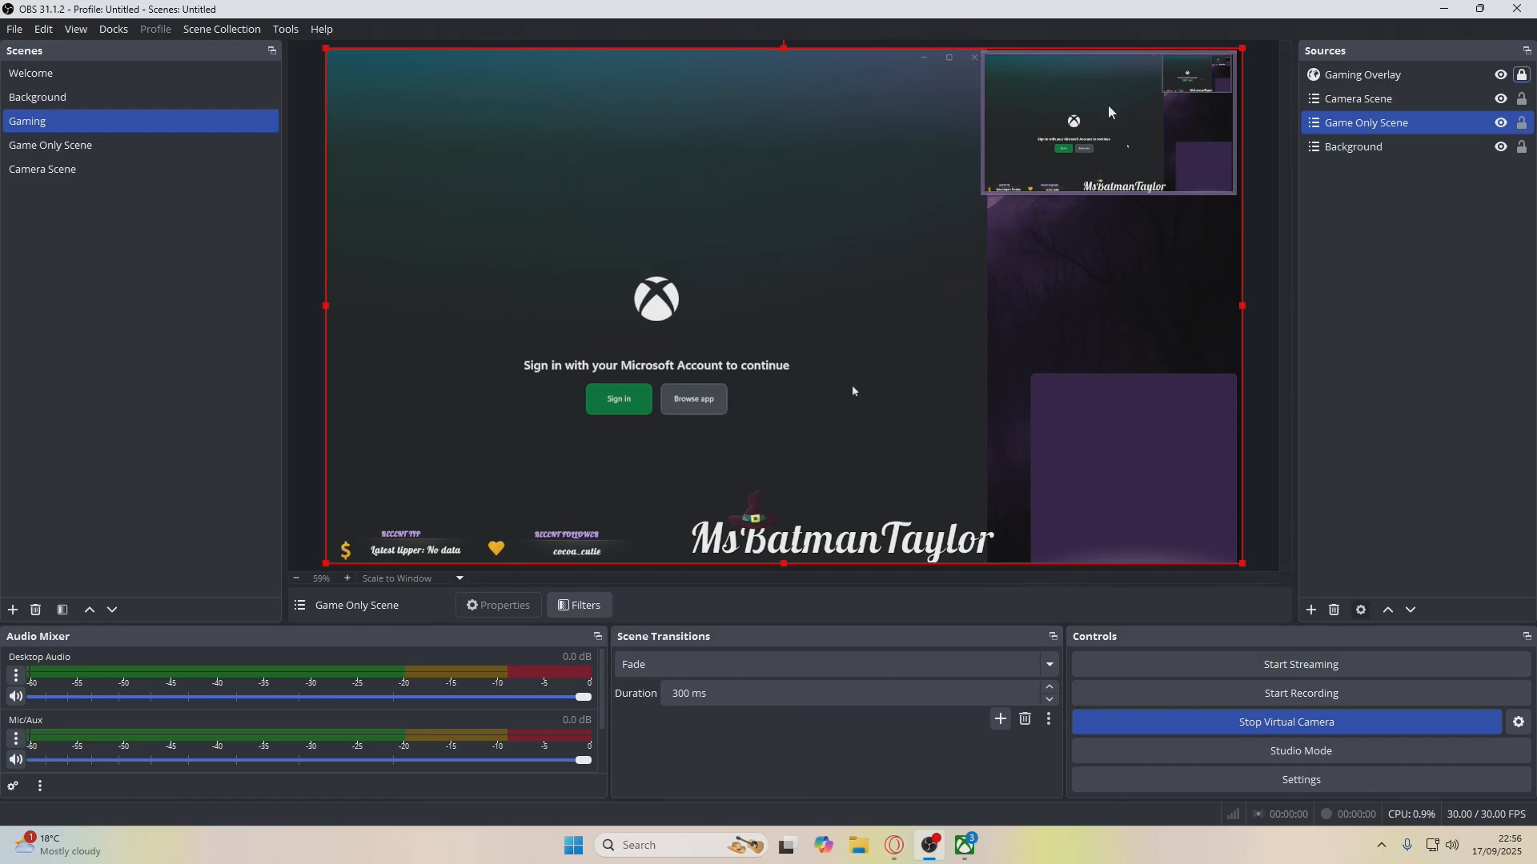
pyautogui.click(1521, 98)
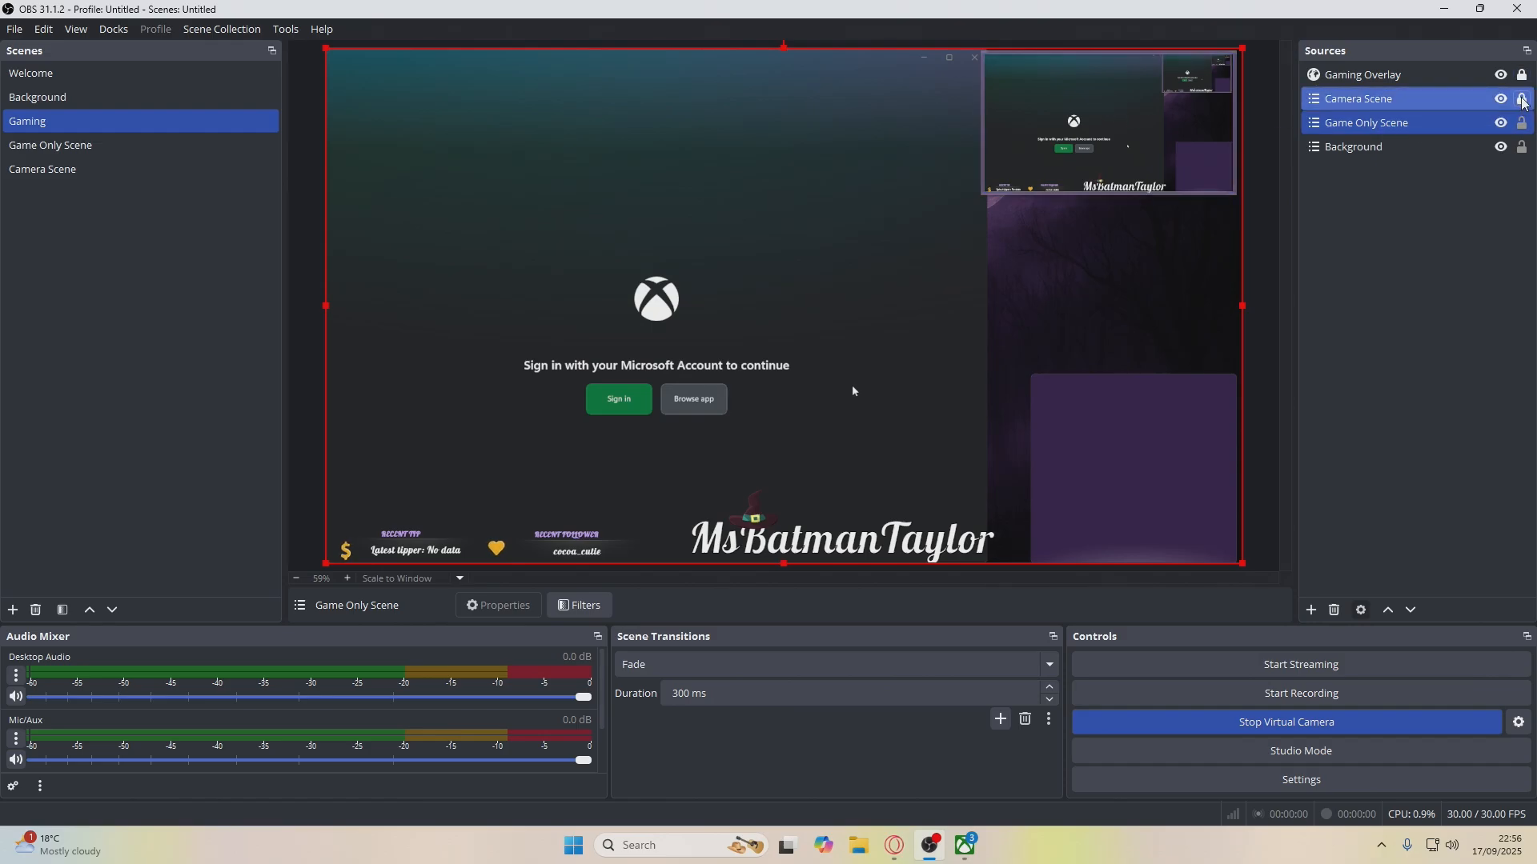
pyautogui.click(1521, 123)
pyautogui.click(1521, 146)
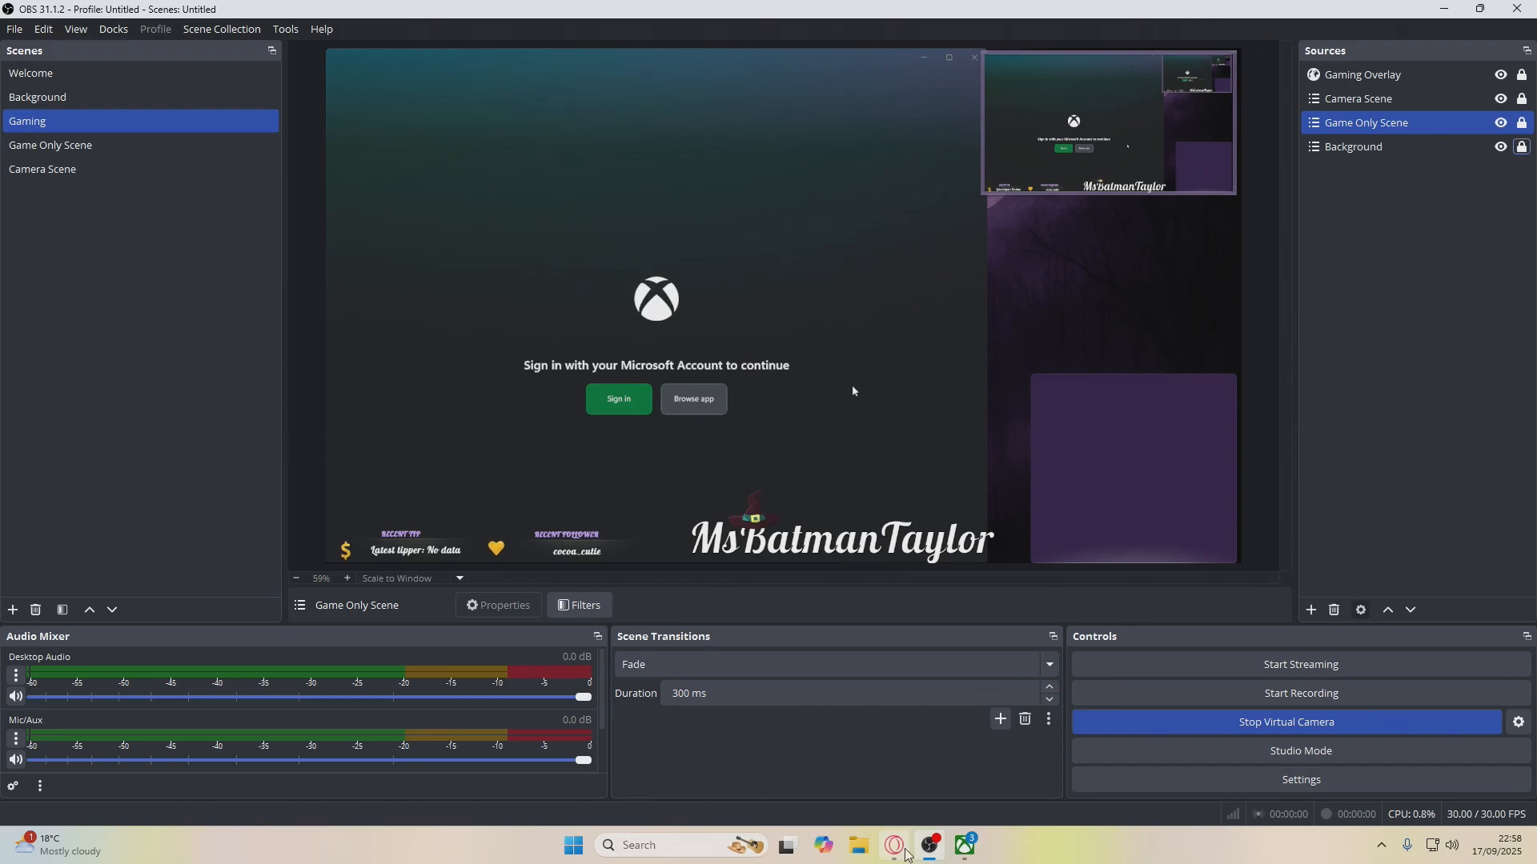
# Switch to StreamElements in the Opera browser and copy the overlay URL of the PURPLE WAVE TALK layout
pyautogui.click(894, 845)
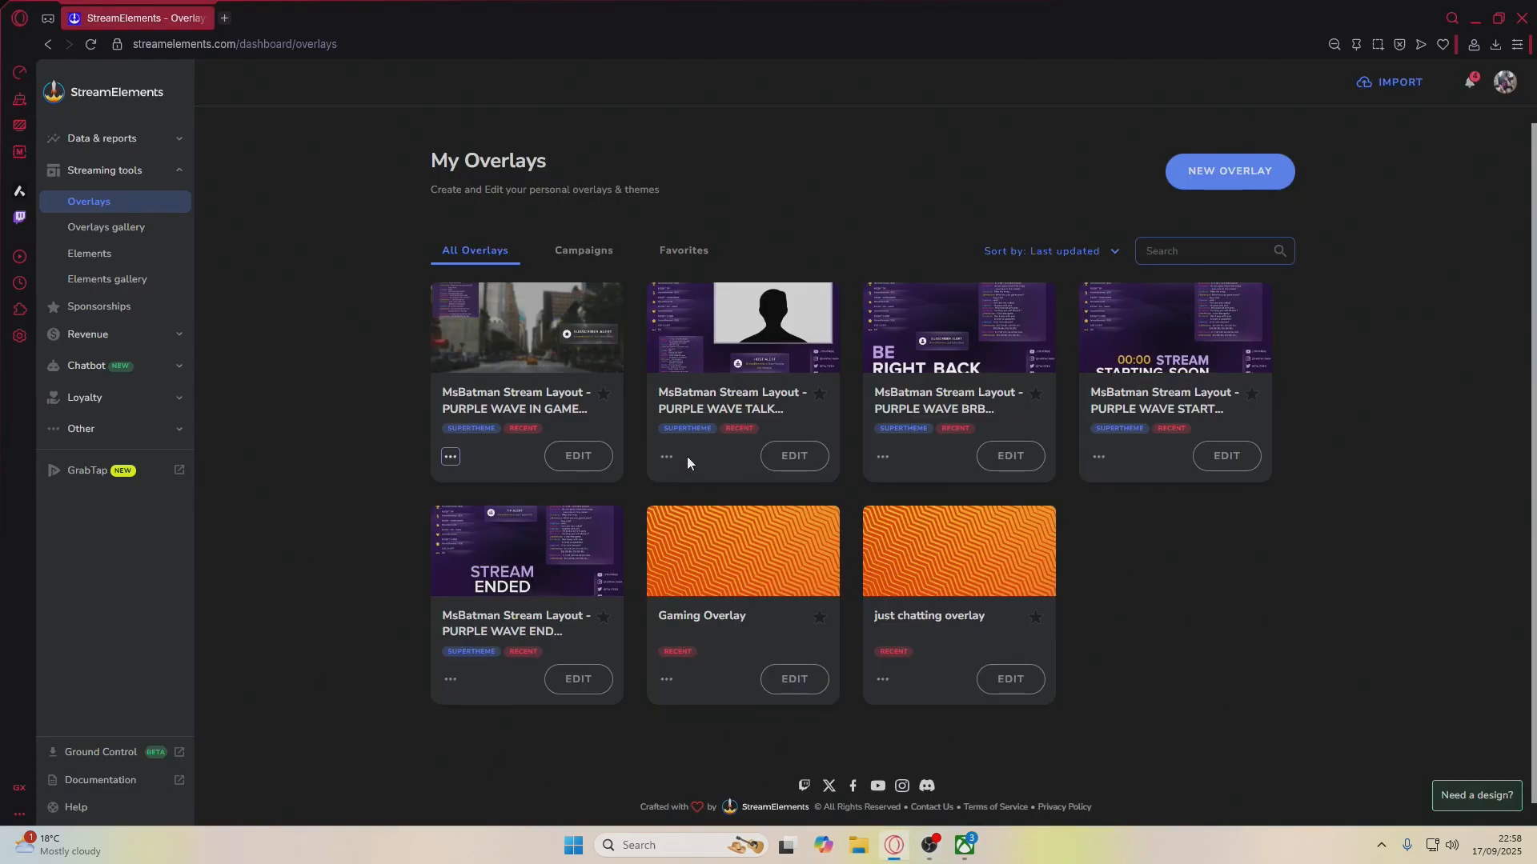
pyautogui.click(666, 456)
pyautogui.click(698, 487)
# Switch back to OBS and create a new scene named "Just Chatting"
pyautogui.click(929, 845)
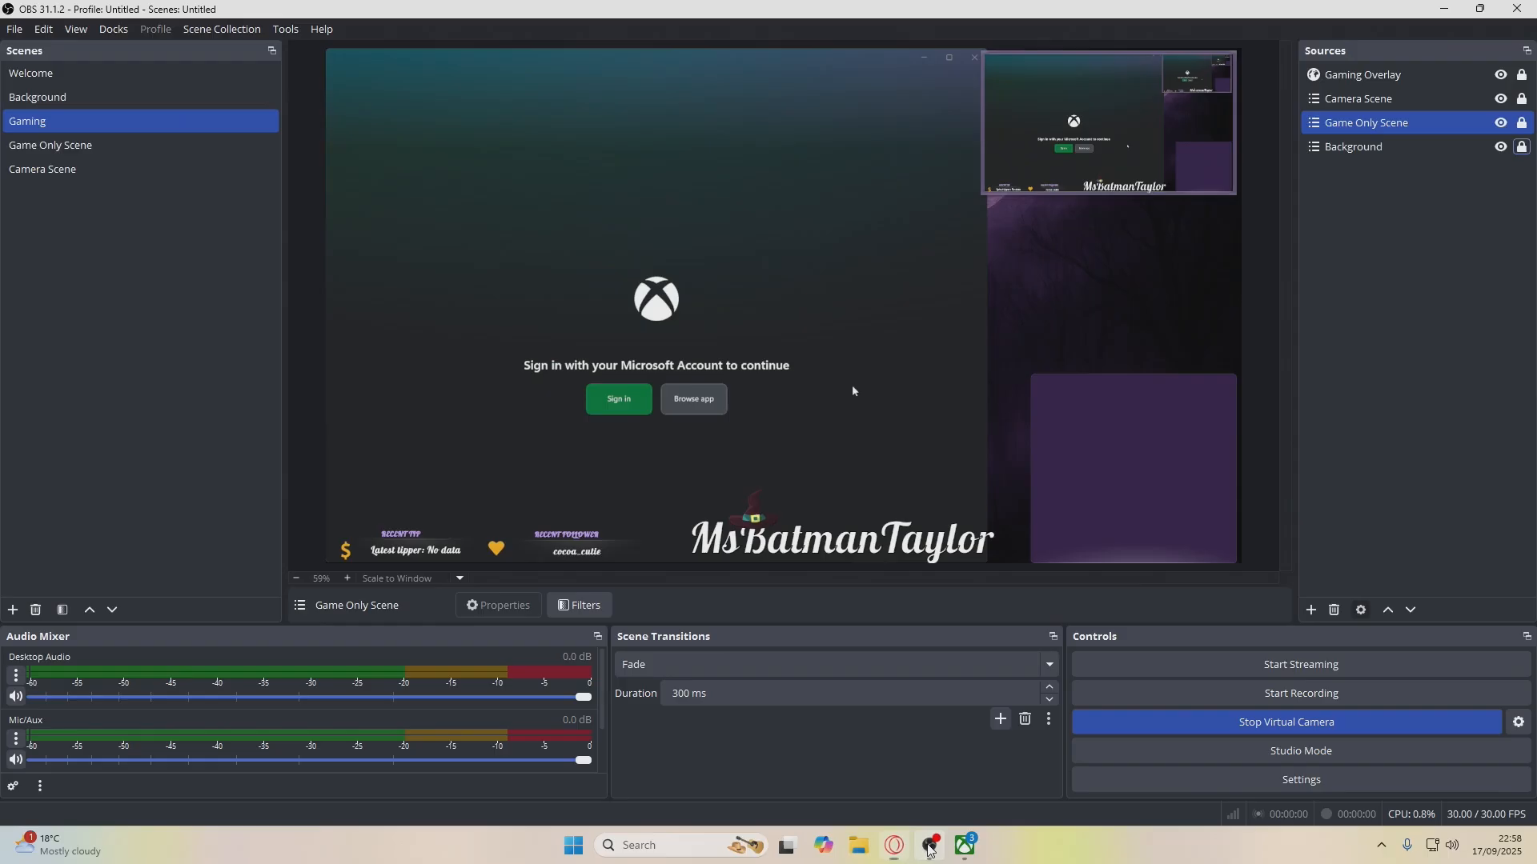
pyautogui.click(13, 610)
pyautogui.write('J')
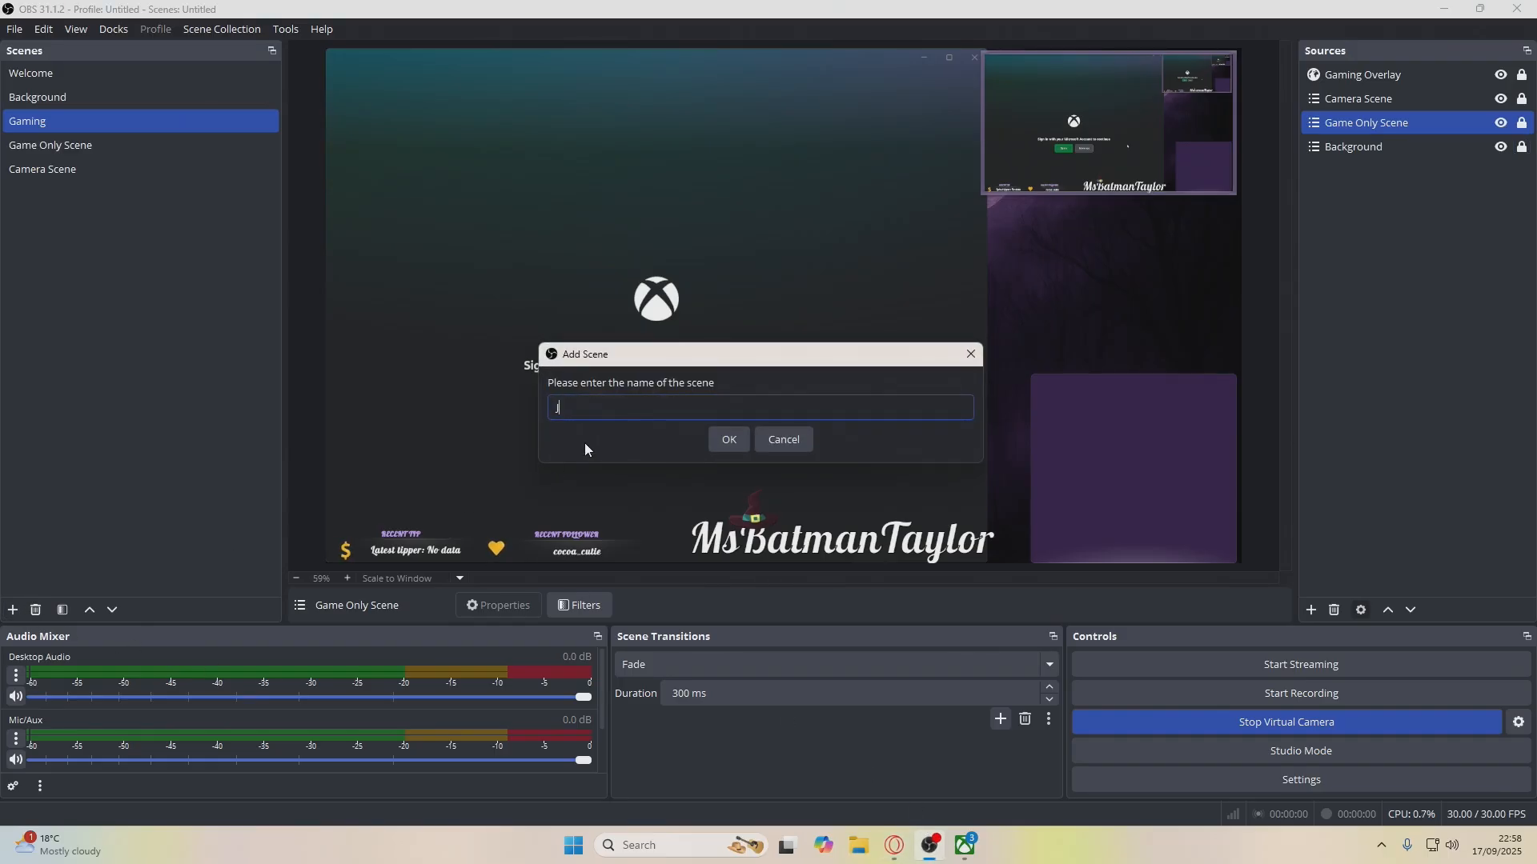
pyautogui.write('ust Chatting')
pyautogui.press('Return')
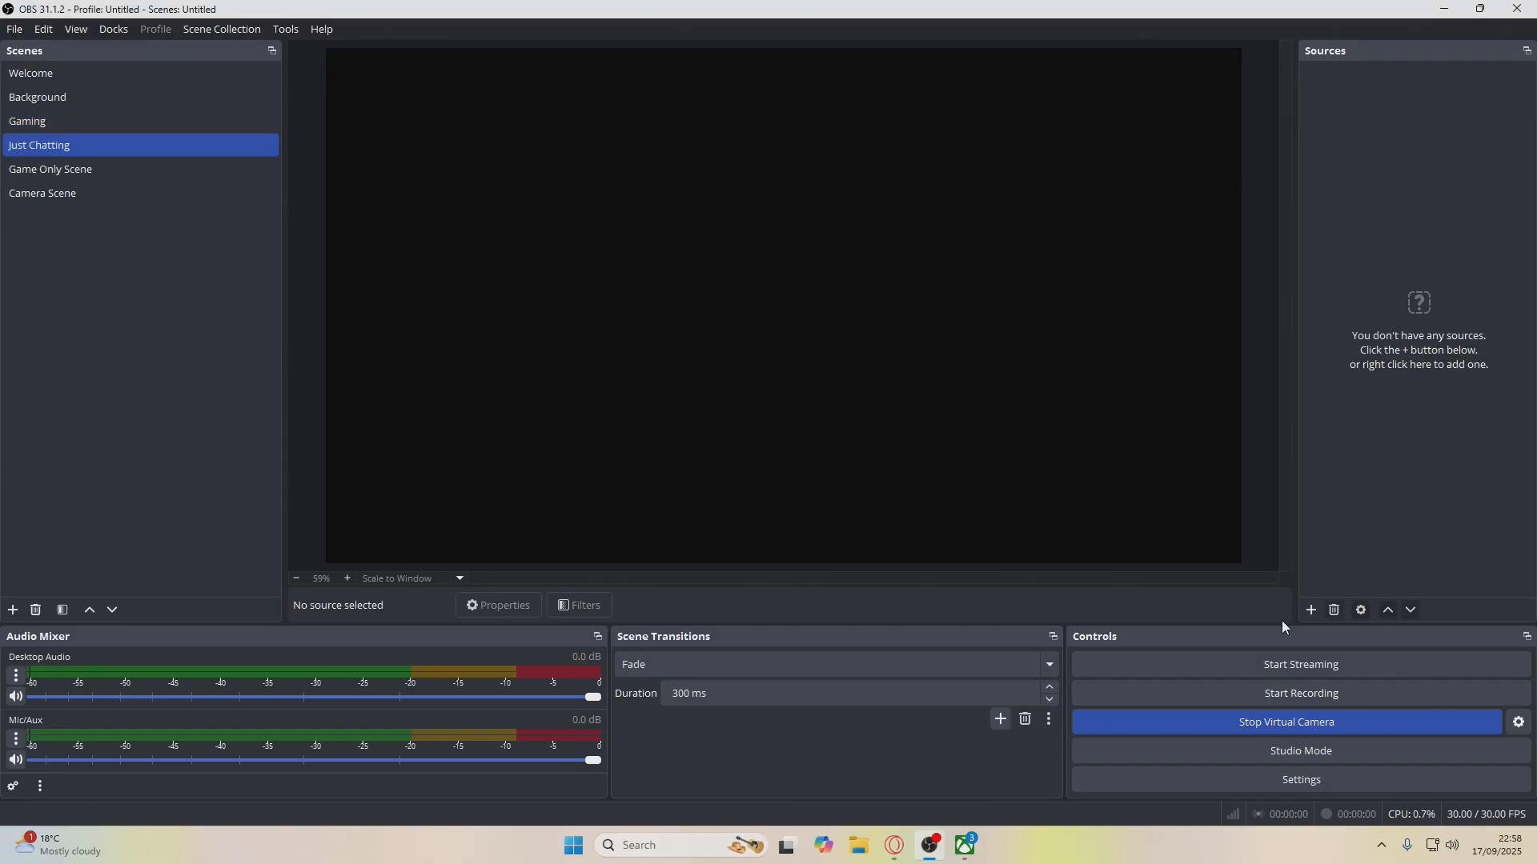
# Add the existing Background scene and, above it, the existing Camera Scene as sources in the Just Chatting scene
pyautogui.click(1311, 609)
pyautogui.click(1375, 458)
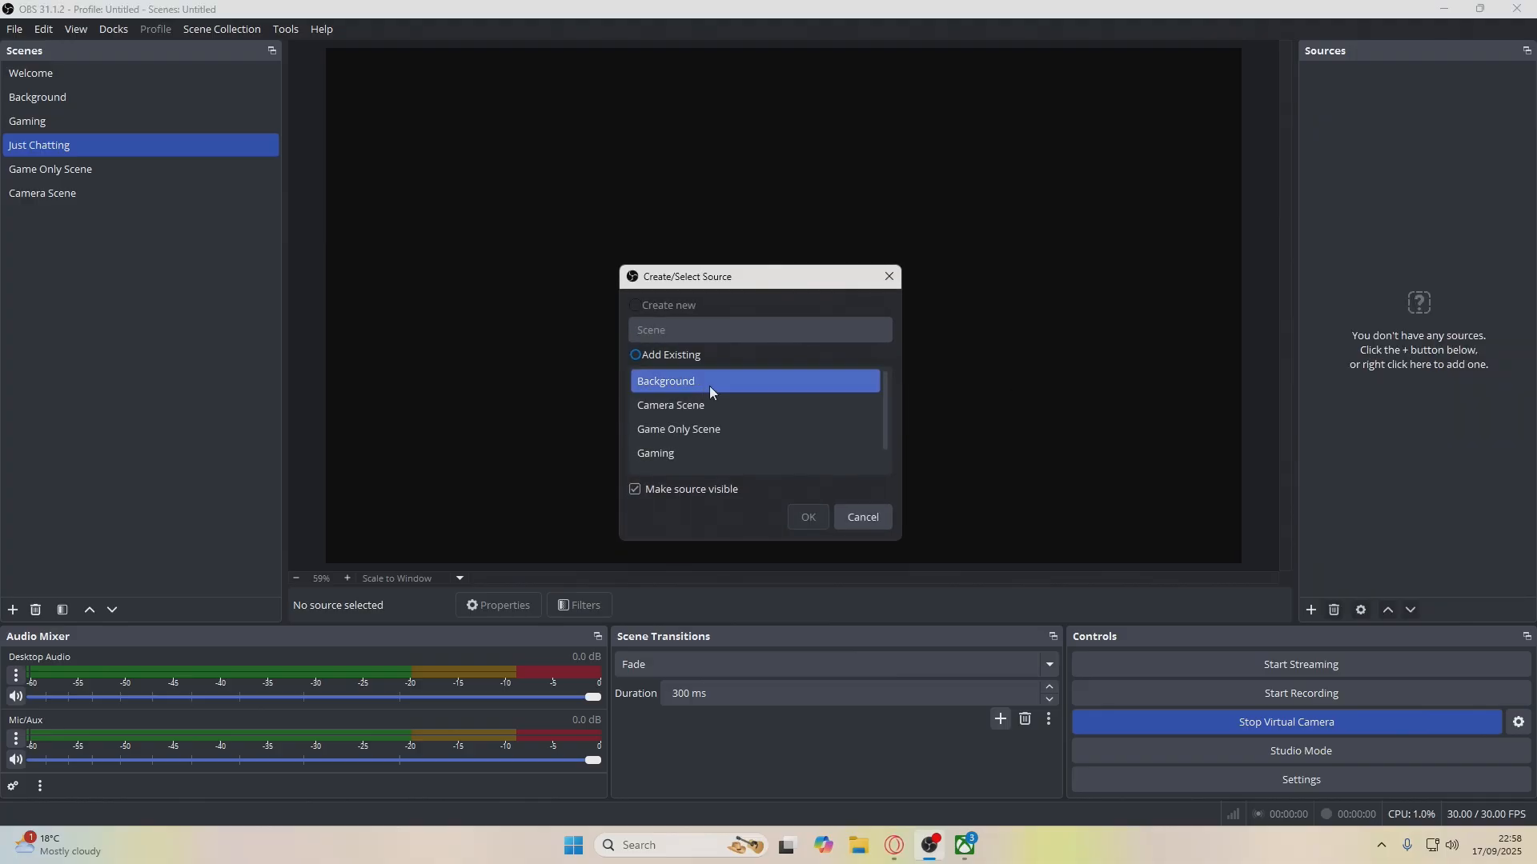
pyautogui.click(821, 515)
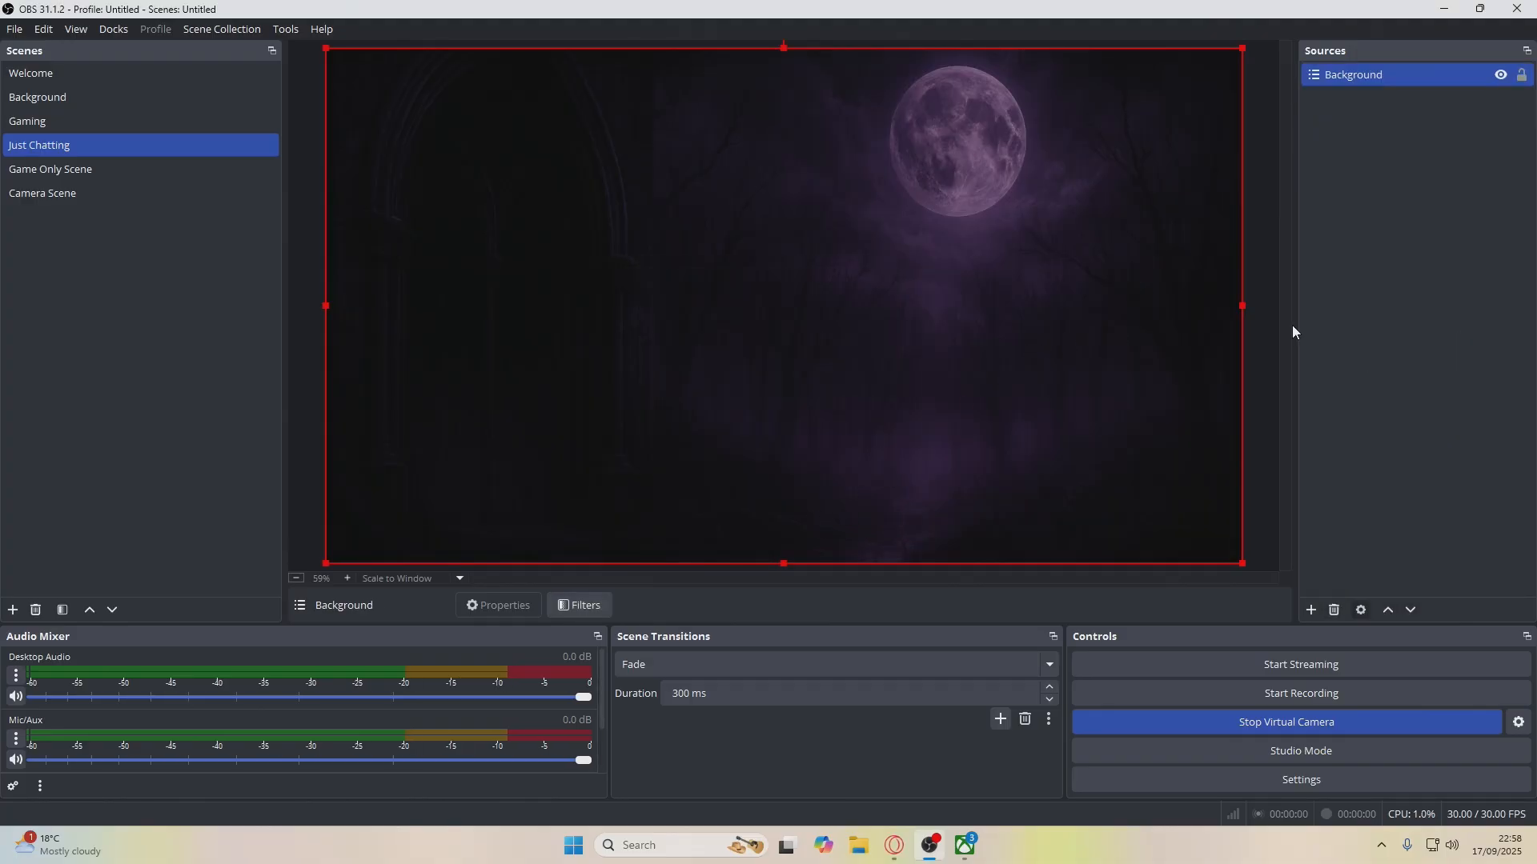
pyautogui.click(1311, 610)
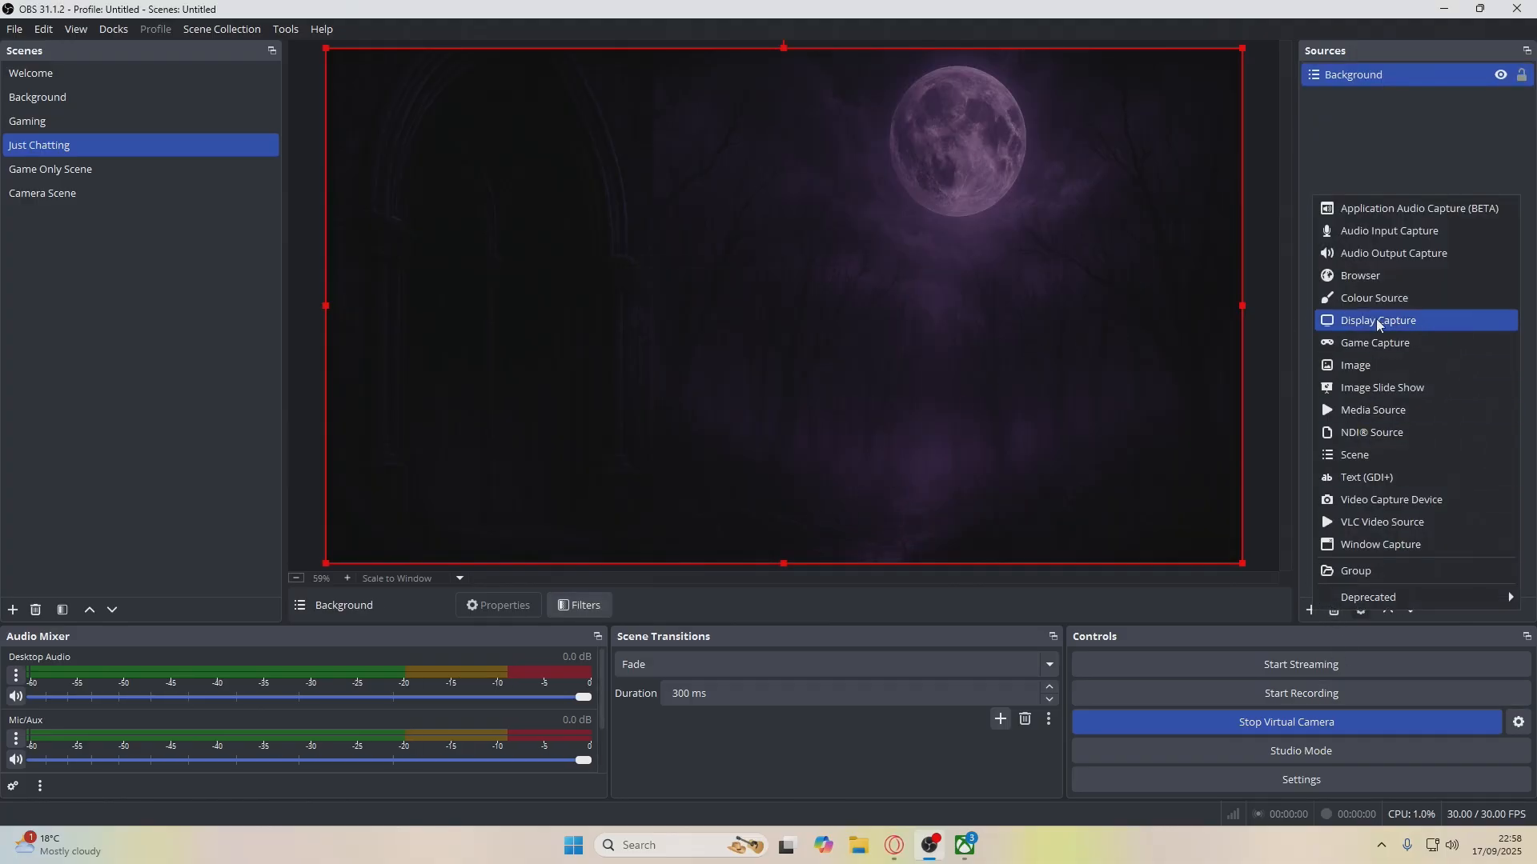
pyautogui.click(1352, 453)
pyautogui.click(749, 439)
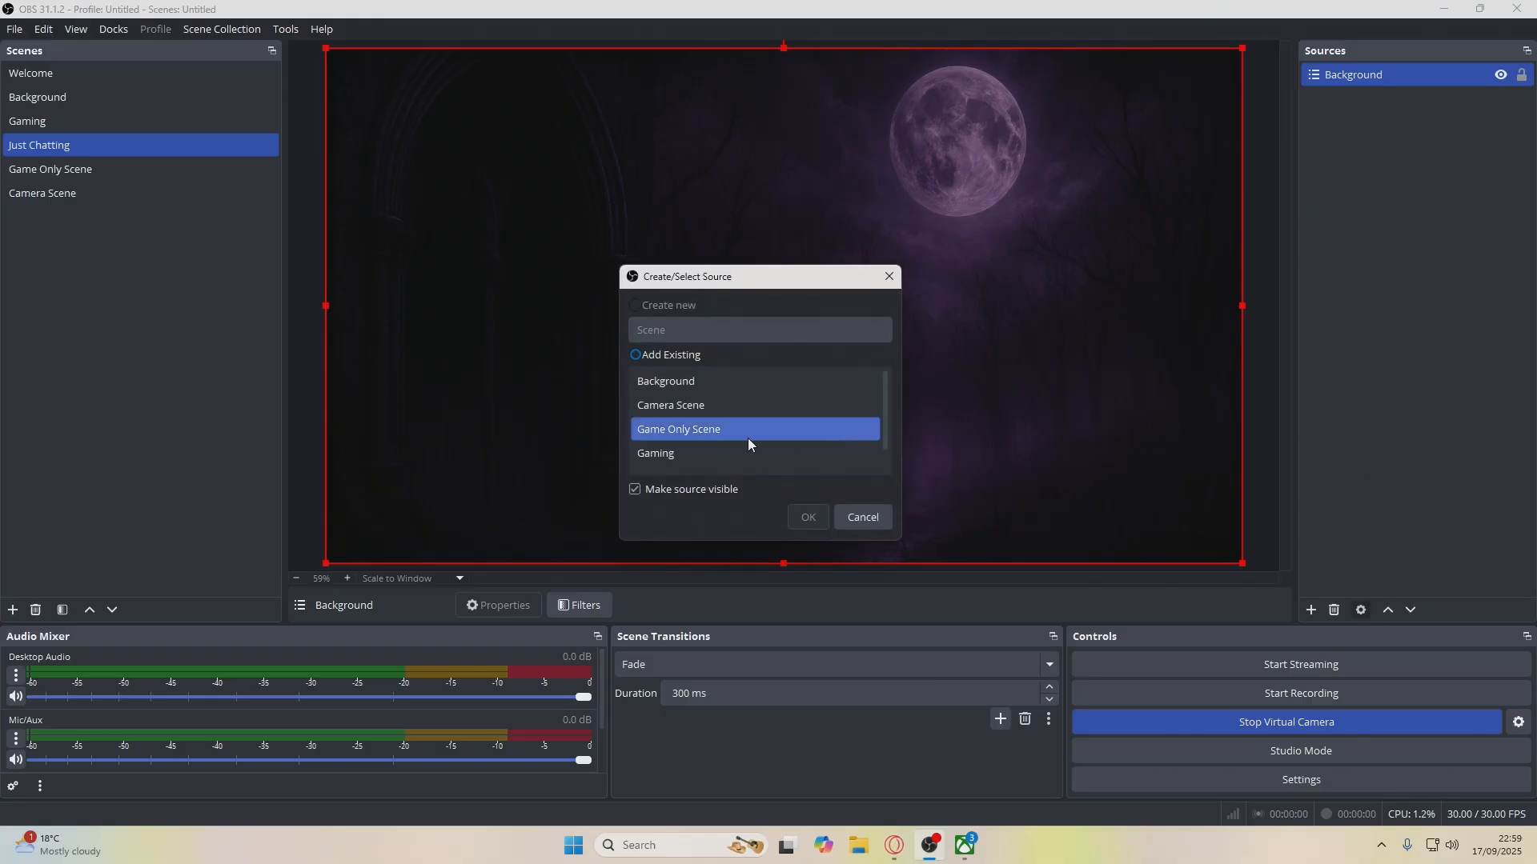
pyautogui.click(685, 432)
pyautogui.click(686, 406)
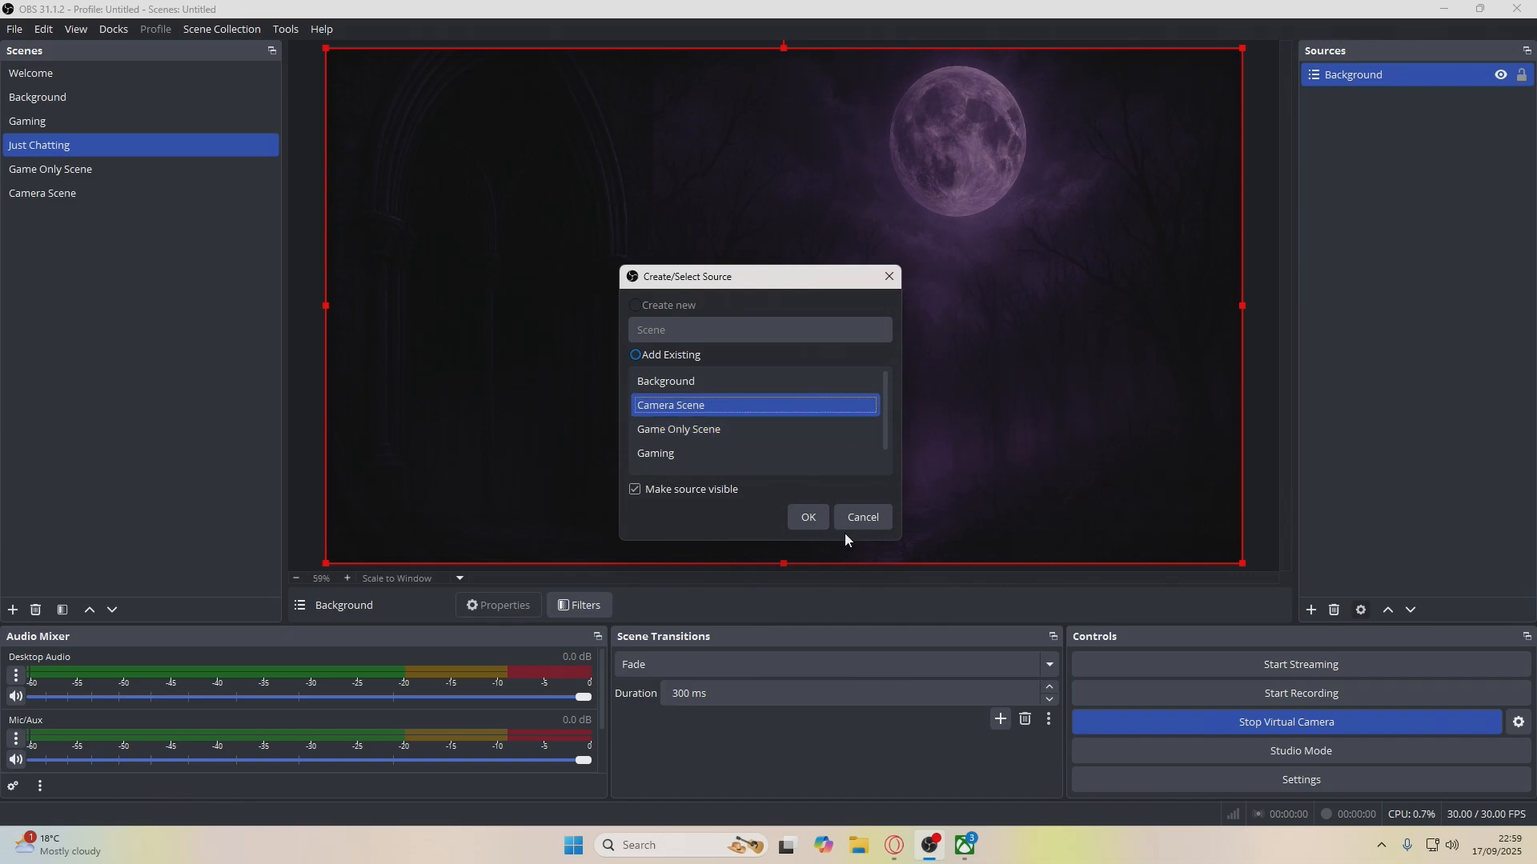
pyautogui.click(807, 517)
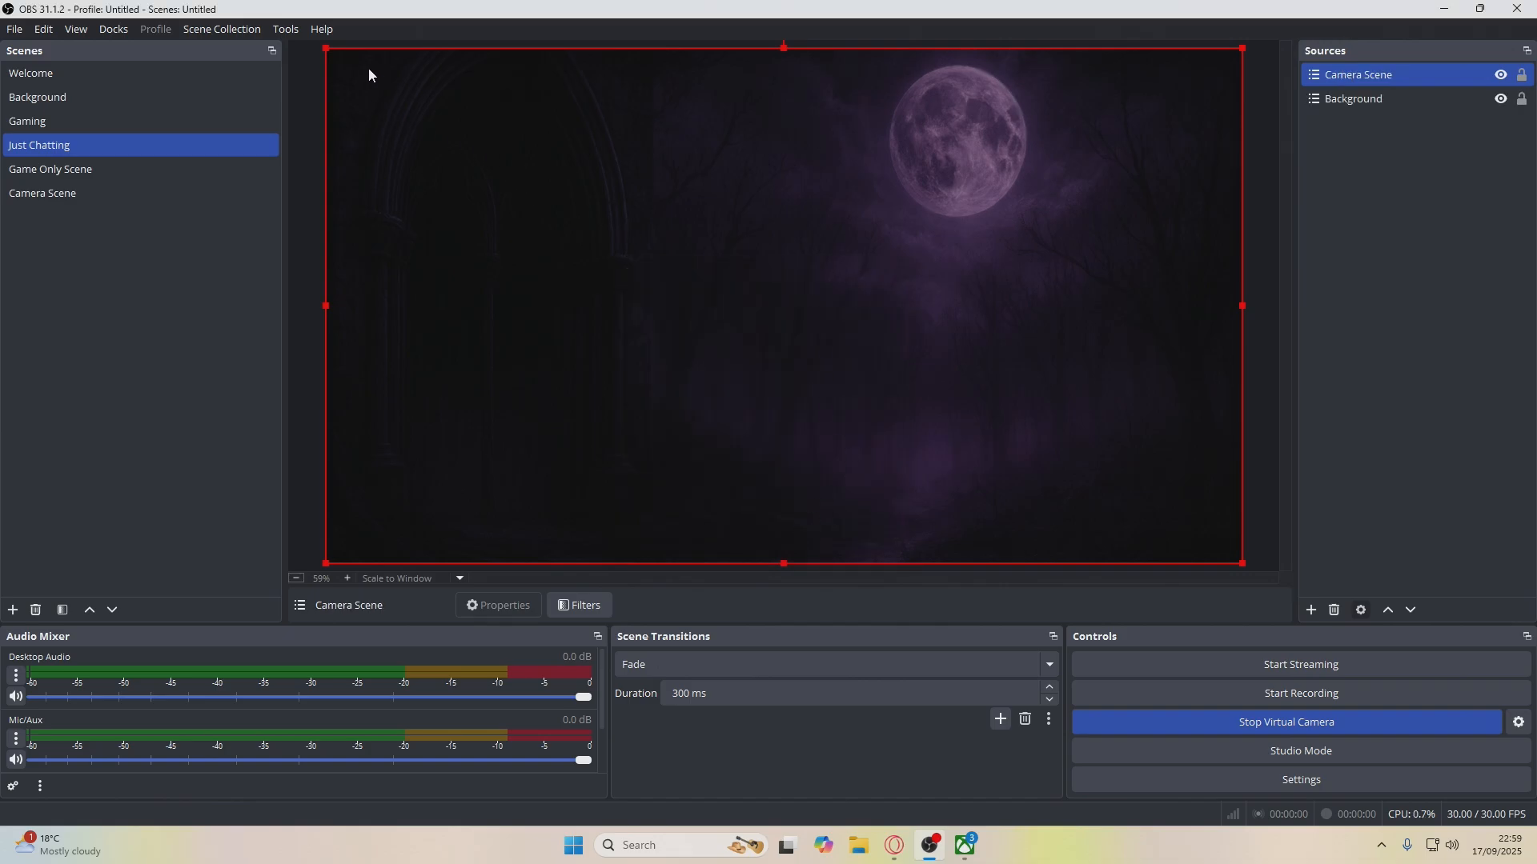
# Shrink the Camera Scene source and place it about 731 px from the canvas's left edge and 218 px below its top edge
pyautogui.moveTo(326, 49); pyautogui.dragTo(677, 245)
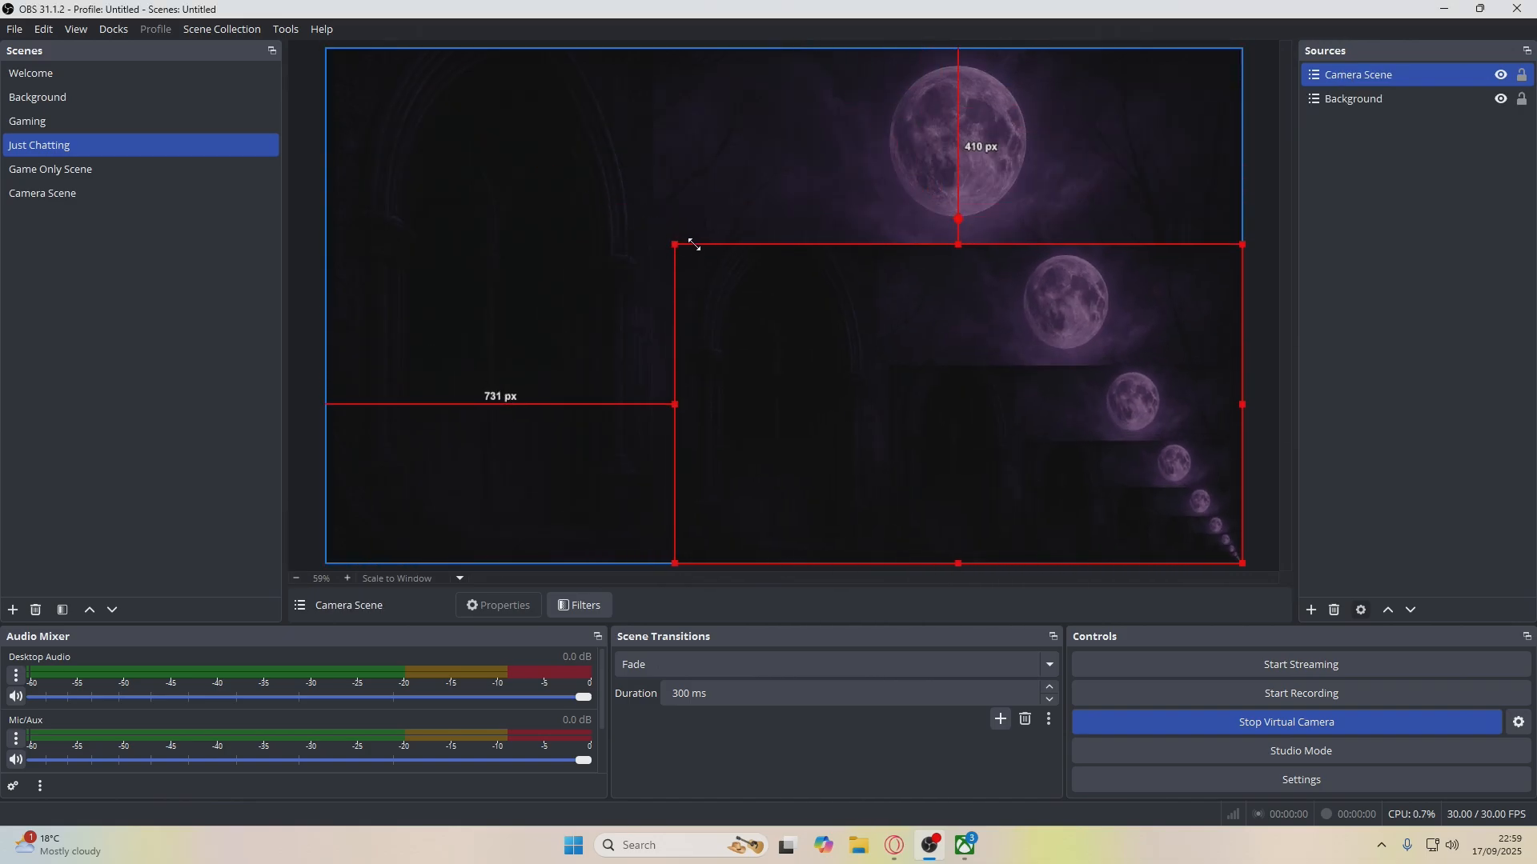
pyautogui.moveTo(927, 365); pyautogui.dragTo(926, 272)
# Add a new browser source named "Just Chatting Overlay" to the Just Chatting scene
pyautogui.click(1311, 610)
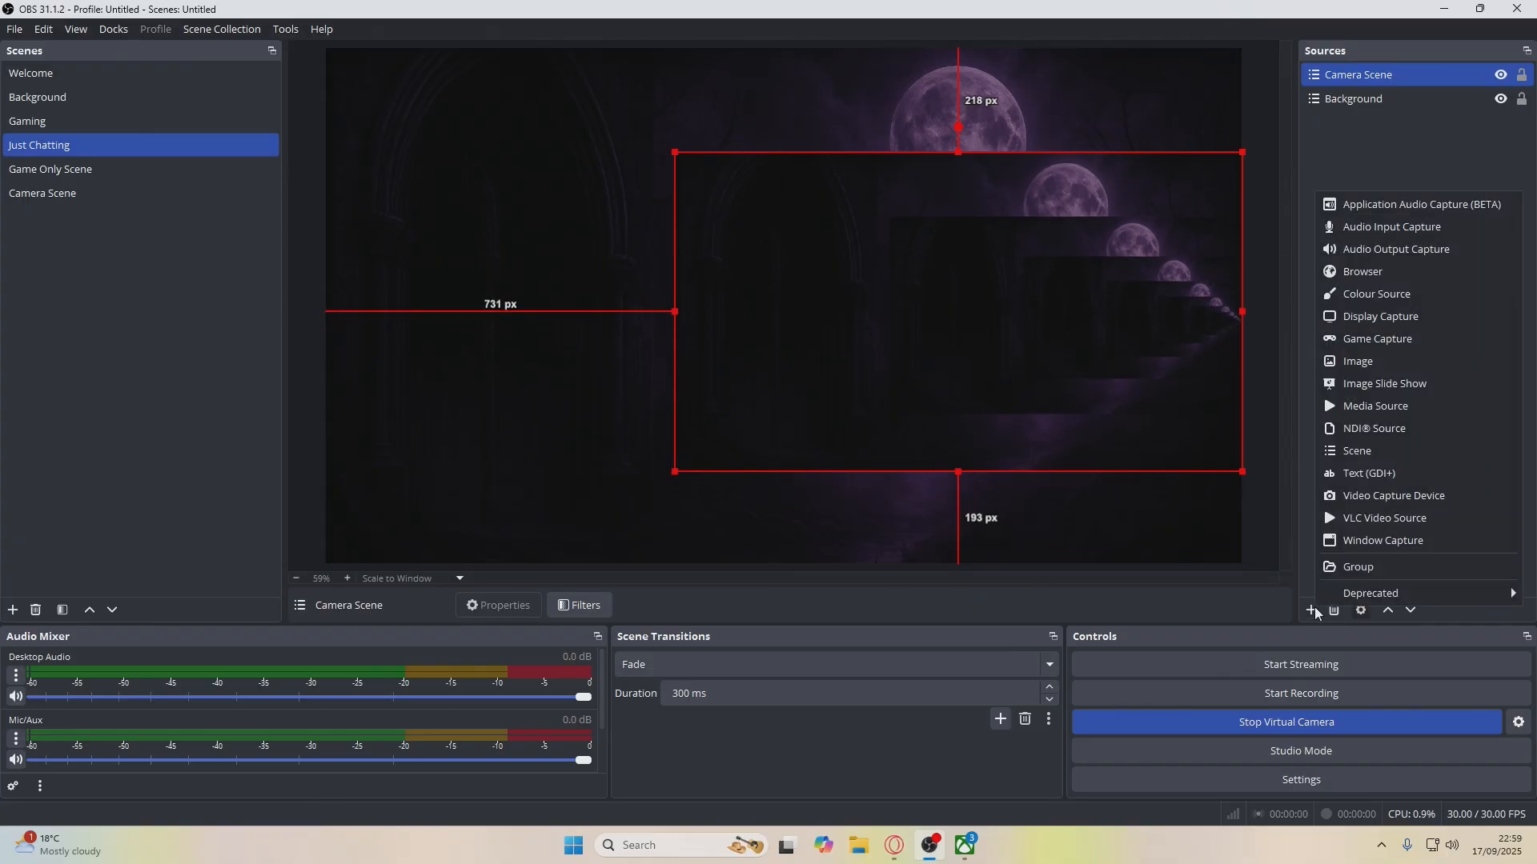
pyautogui.click(1372, 276)
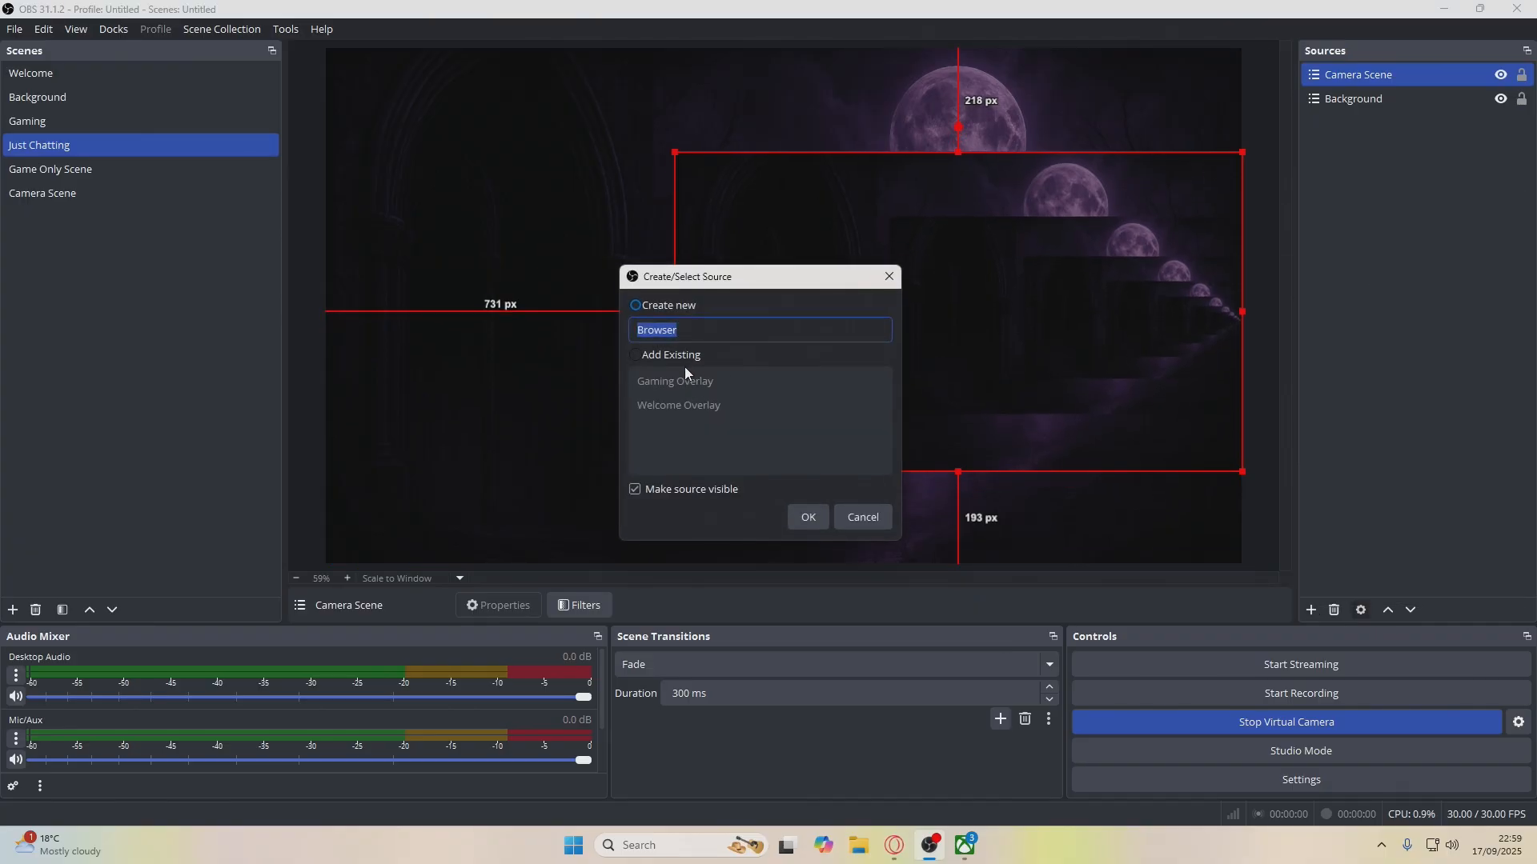
pyautogui.write('Just Chatting Overlay')
pyautogui.press('Return')
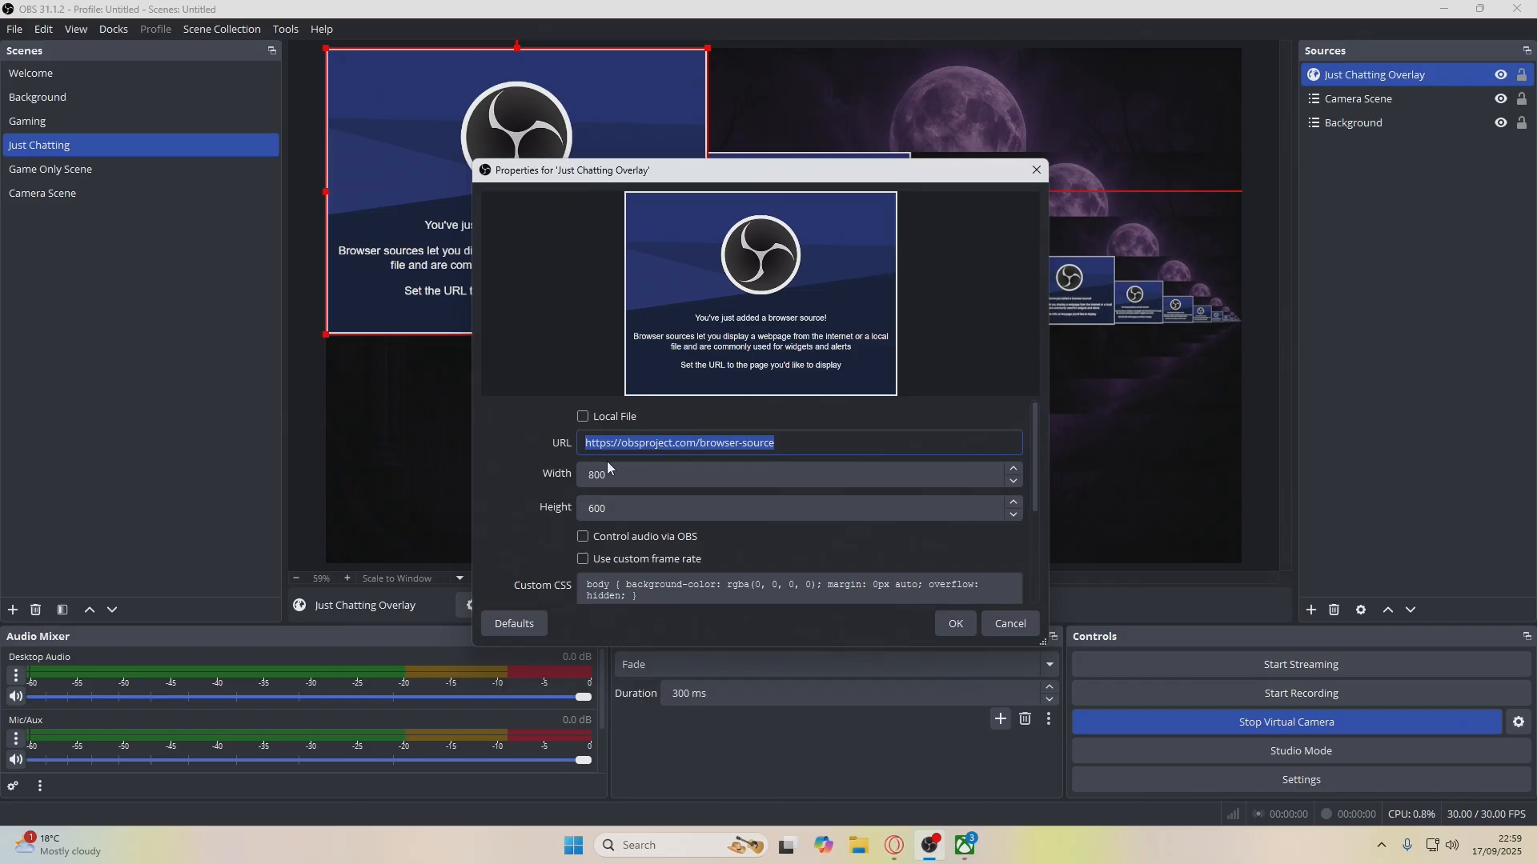
# Give the Just Chatting Overlay the copied overlay URL, a size of 1920 by 1080, and a browser refresh when the scene becomes active
pyautogui.hotkey('ctrl', 'v')
pyautogui.press('Tab')
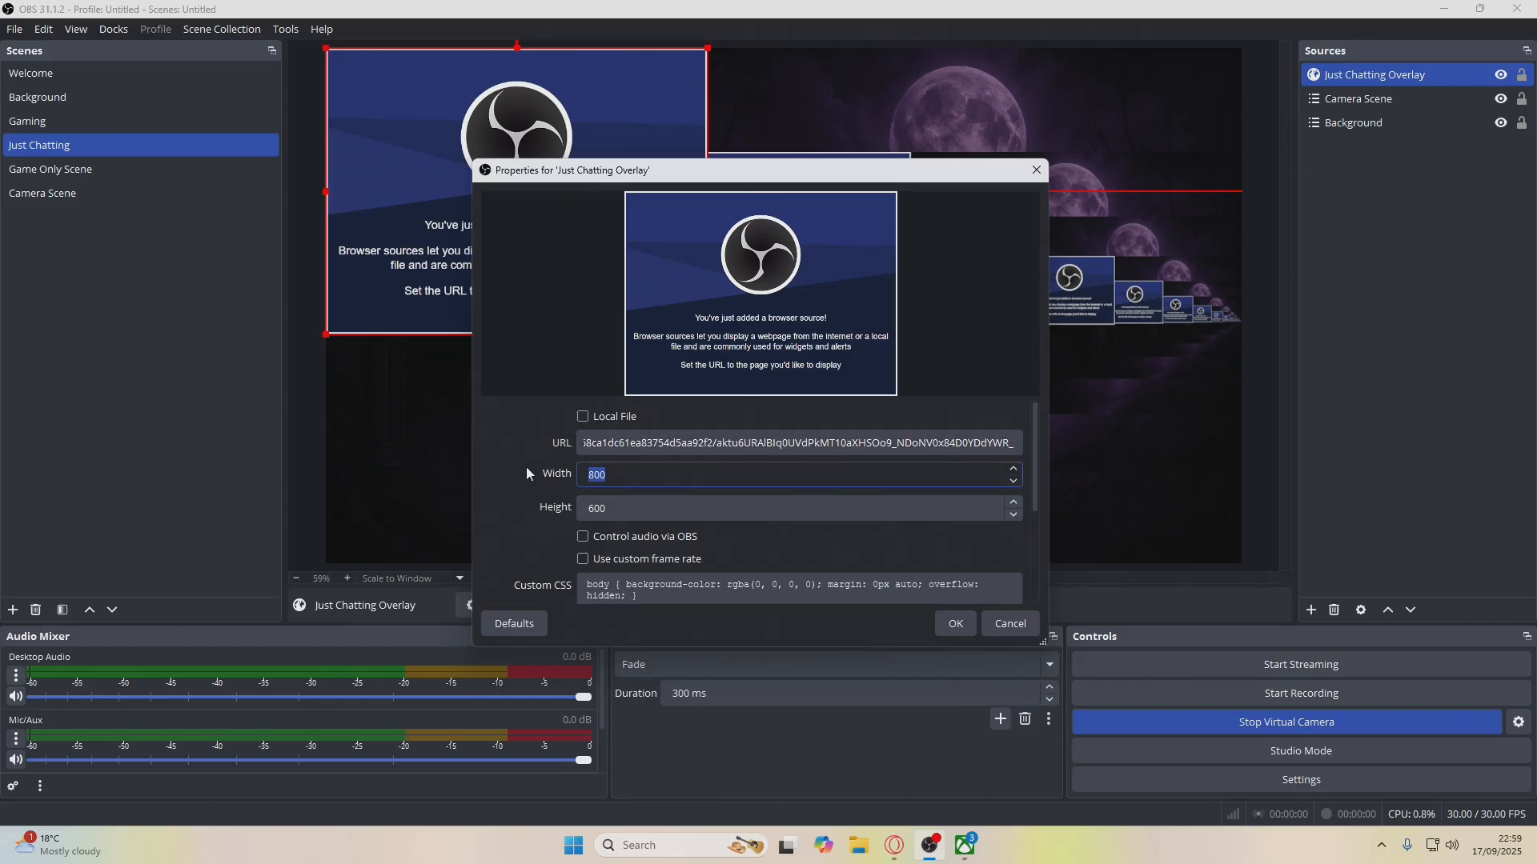
pyautogui.write('1920')
pyautogui.press('Tab')
pyautogui.write('1080')
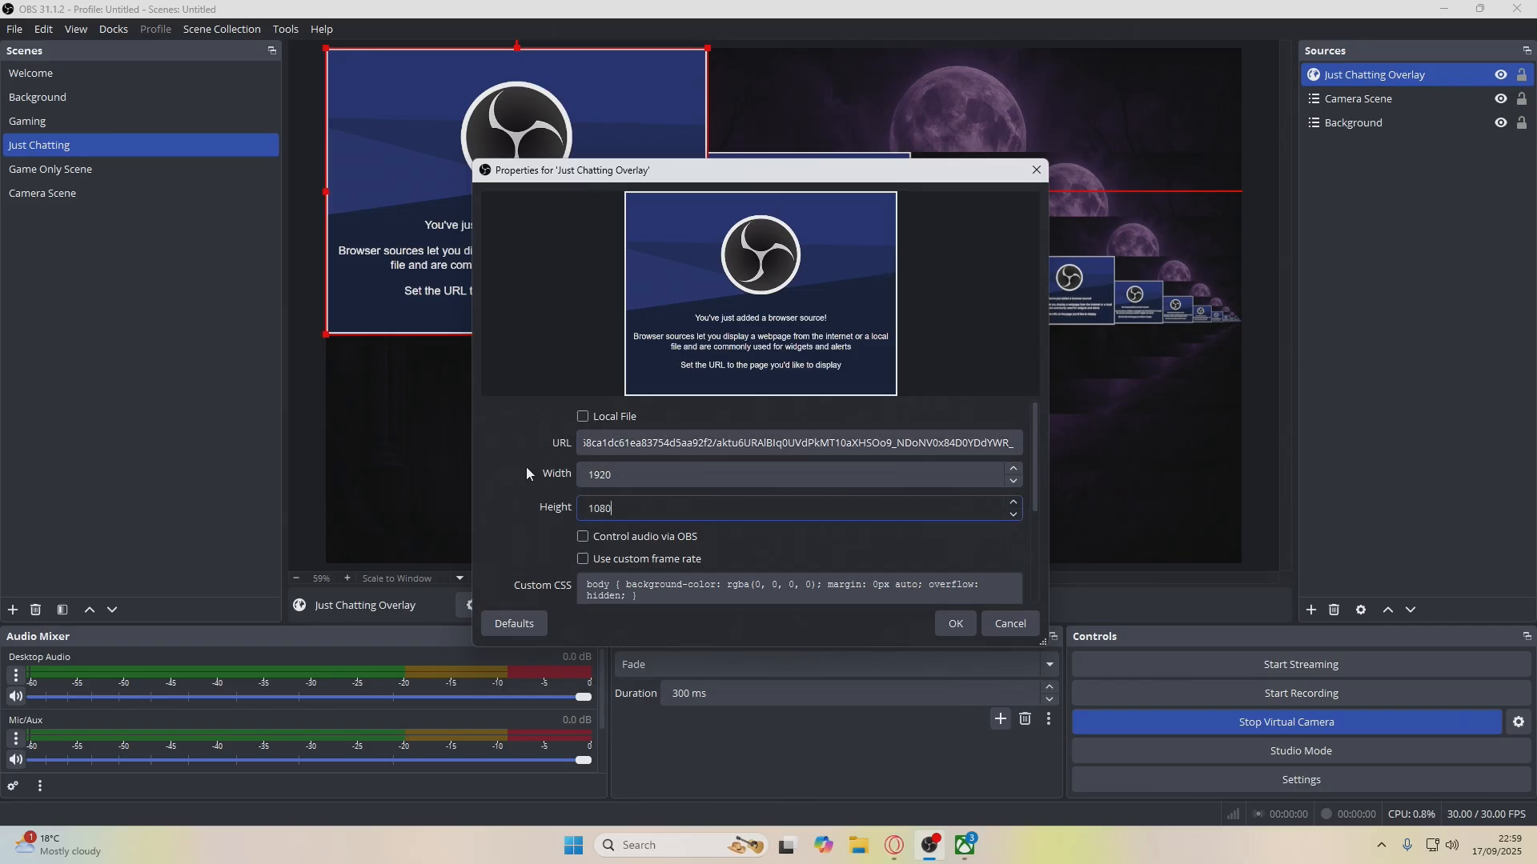
pyautogui.scroll(-5, 526, 467)
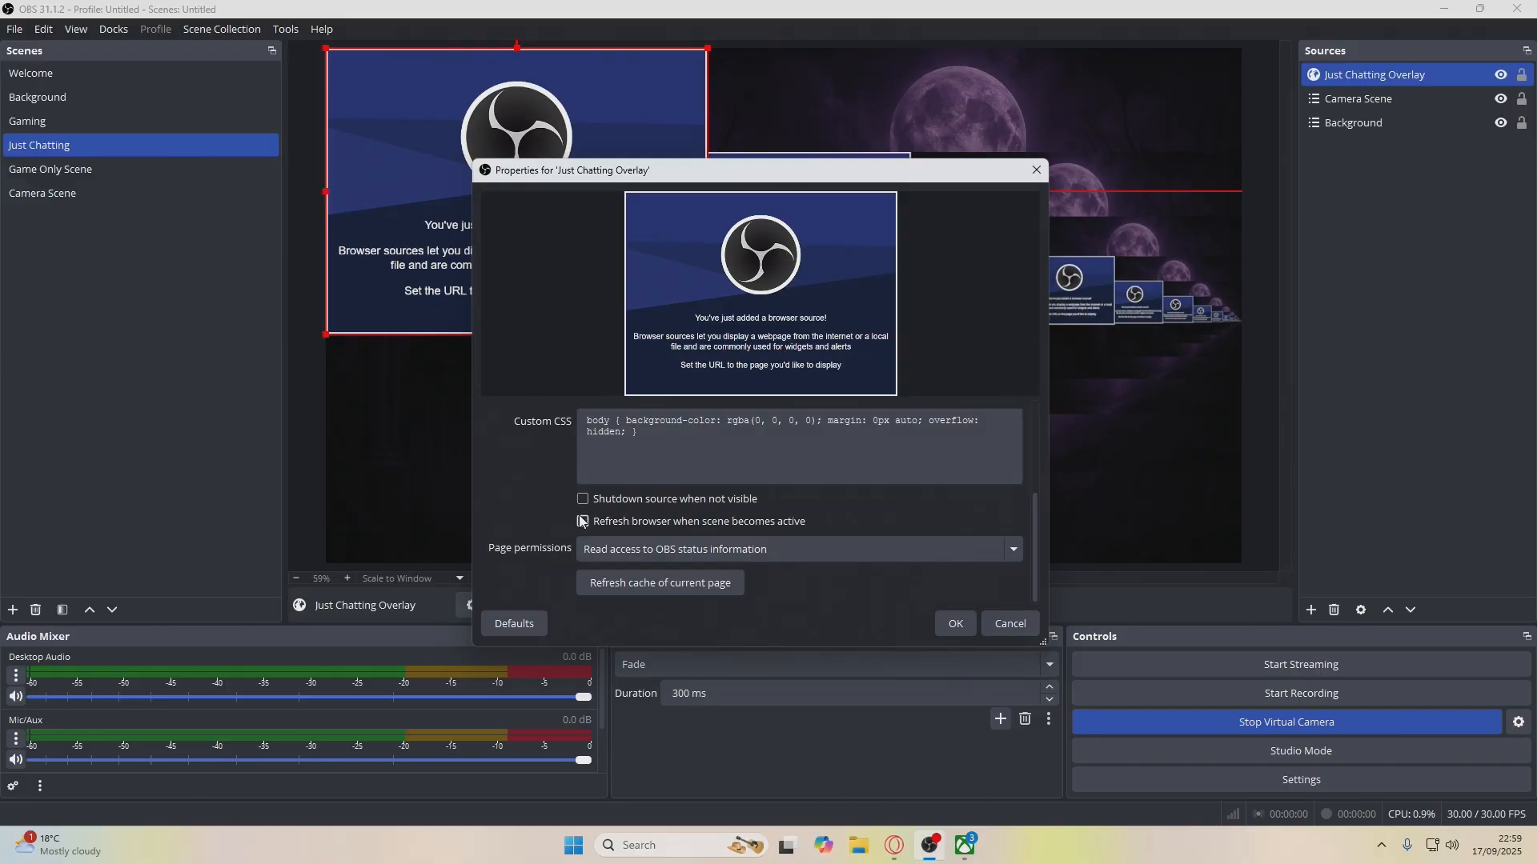
pyautogui.click(582, 521)
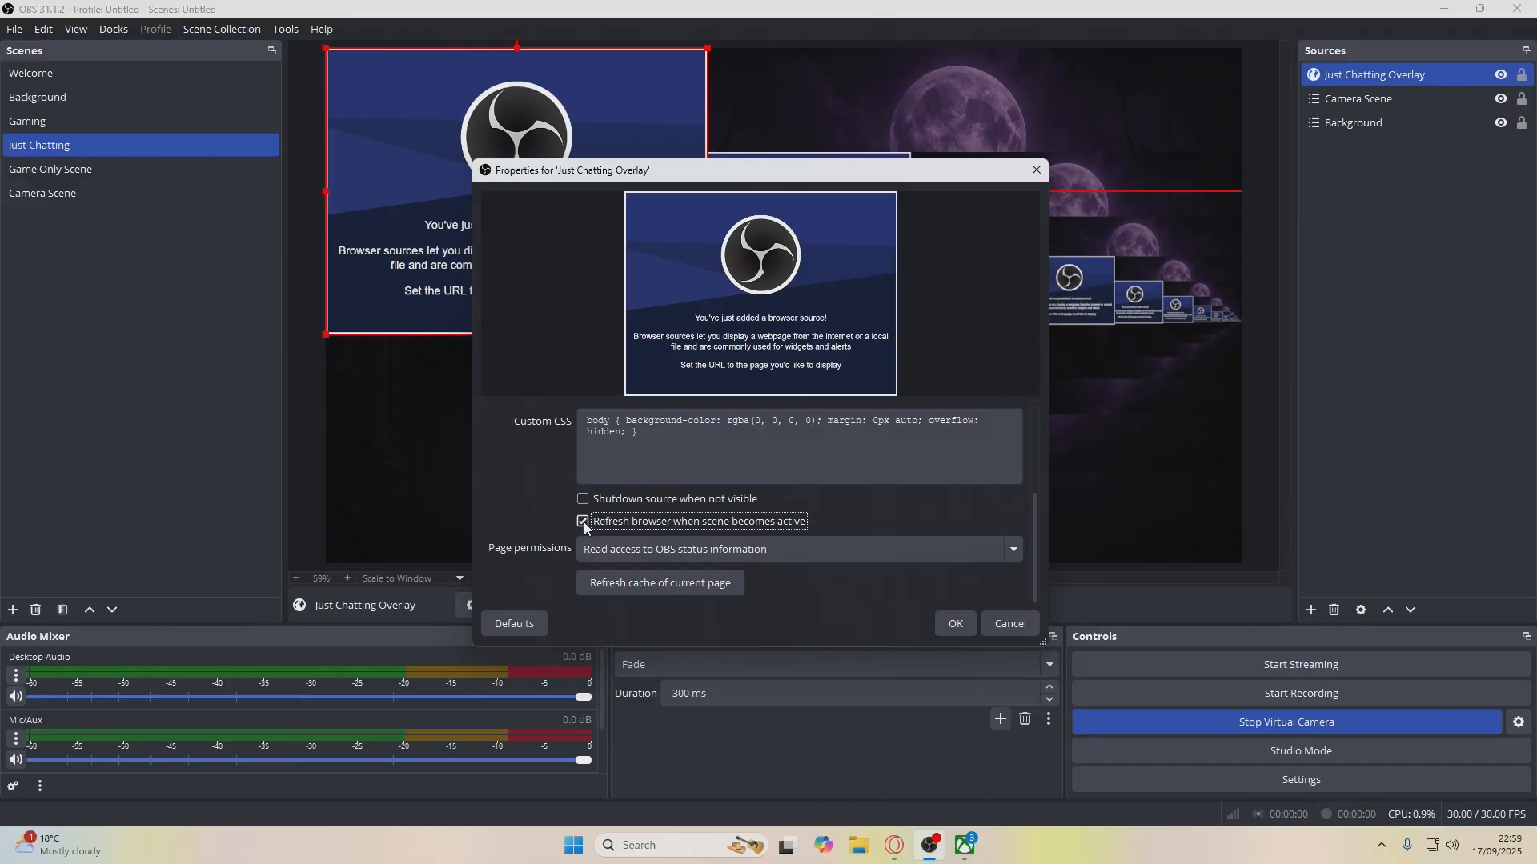
pyautogui.click(956, 622)
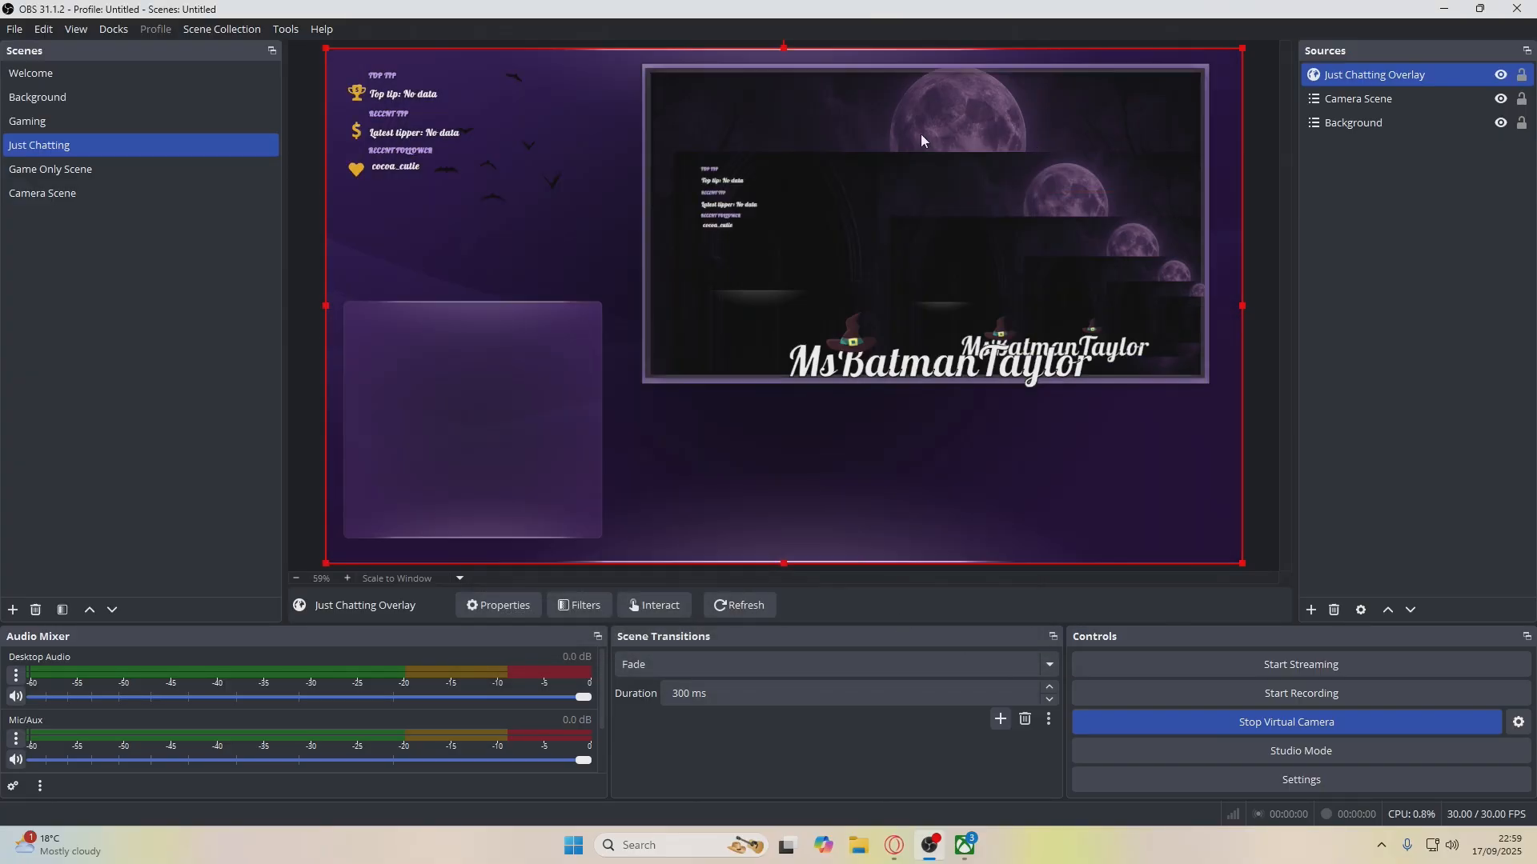
# Fit the Camera Scene into the overlay's large camera frame, about 667 px from the canvas's left edge and 40 px from its top
pyautogui.click(1368, 99)
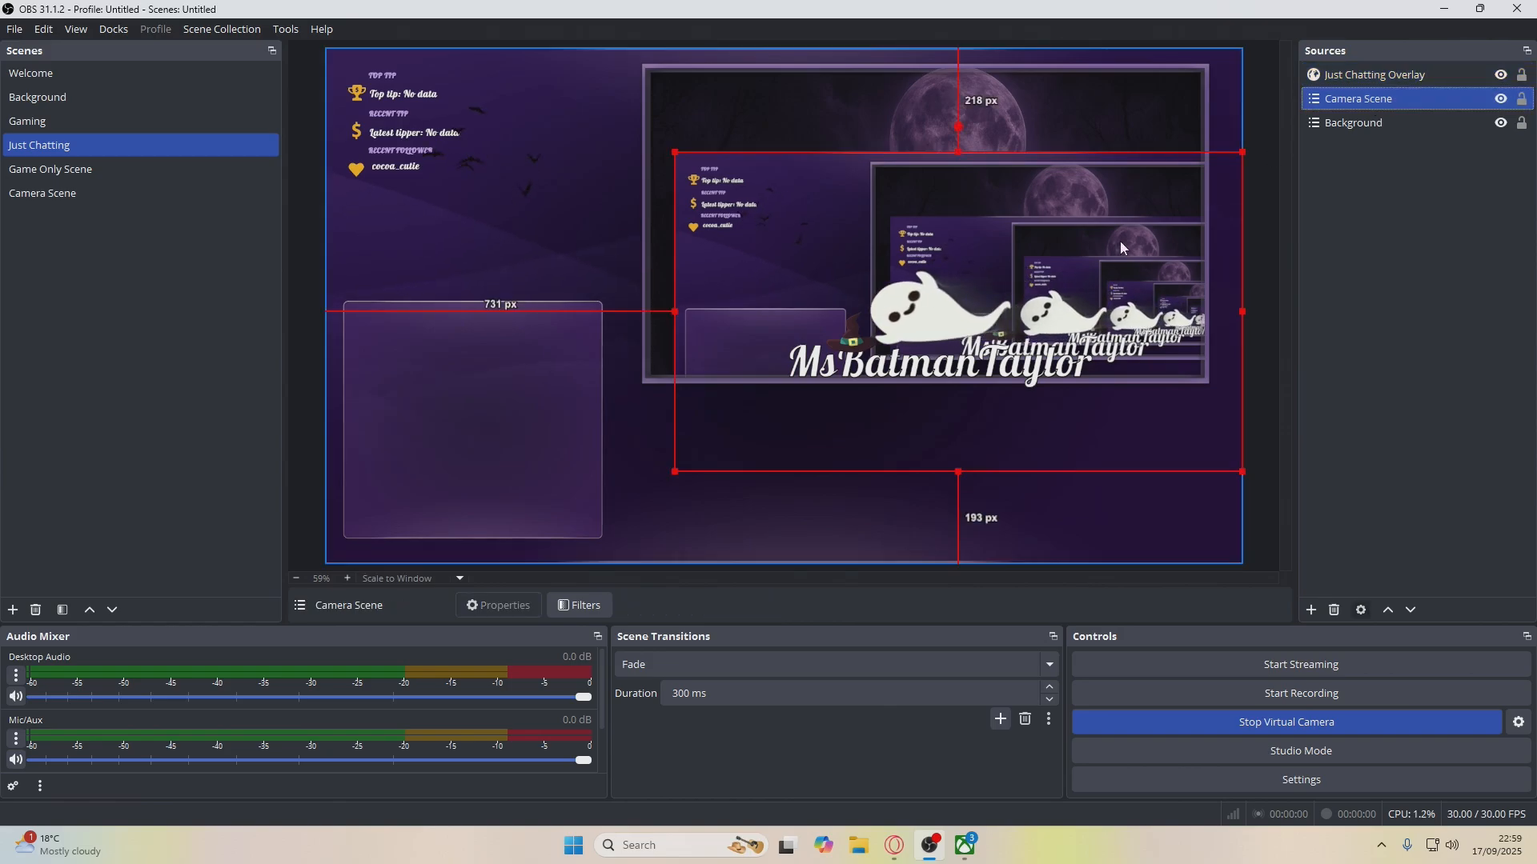
pyautogui.moveTo(1050, 289); pyautogui.dragTo(1020, 205)
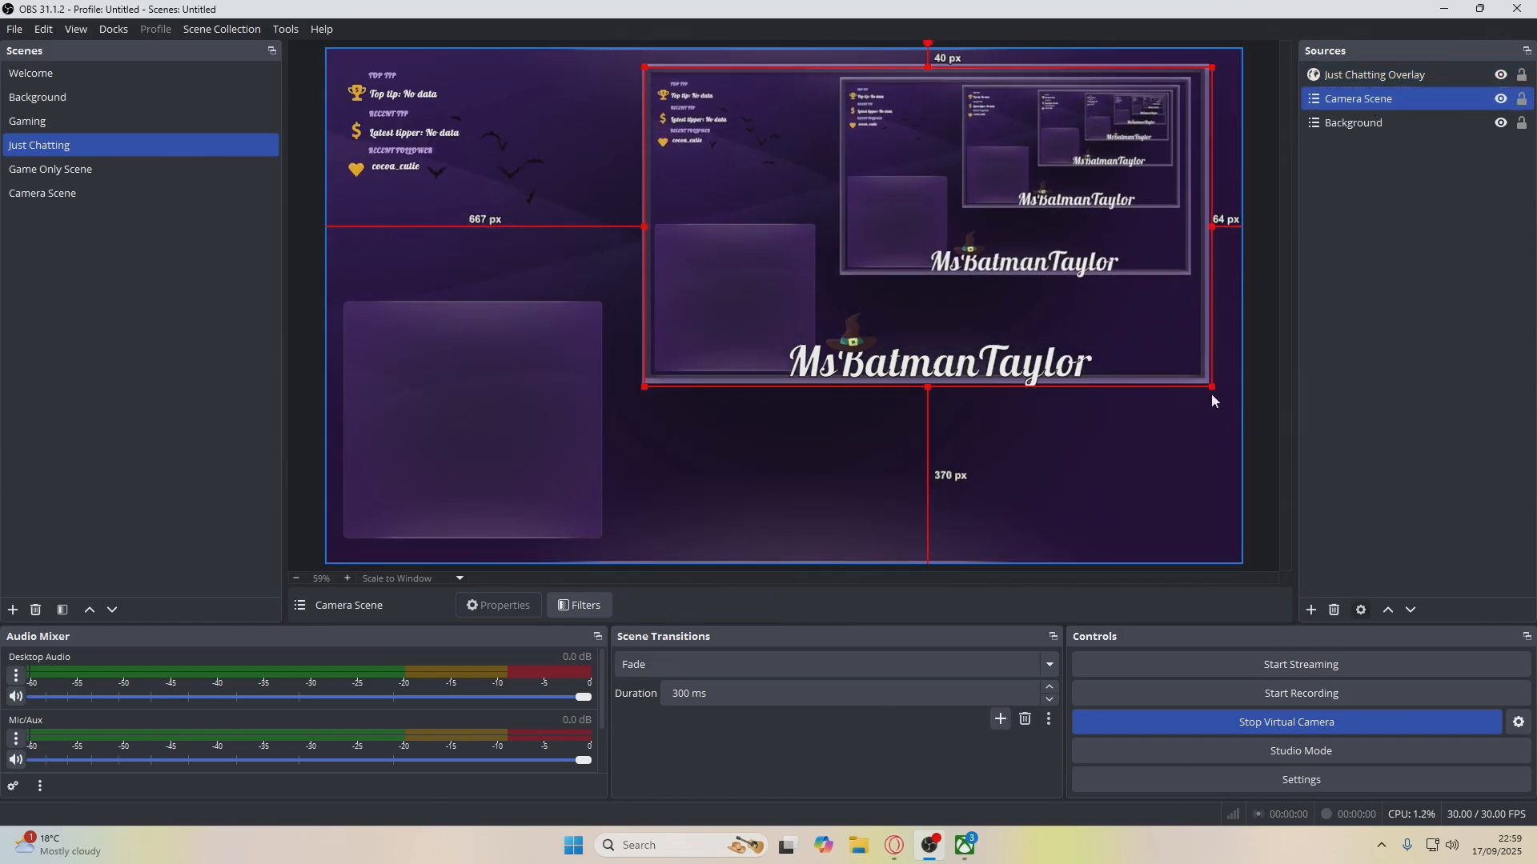
pyautogui.moveTo(1212, 388); pyautogui.dragTo(1206, 382)
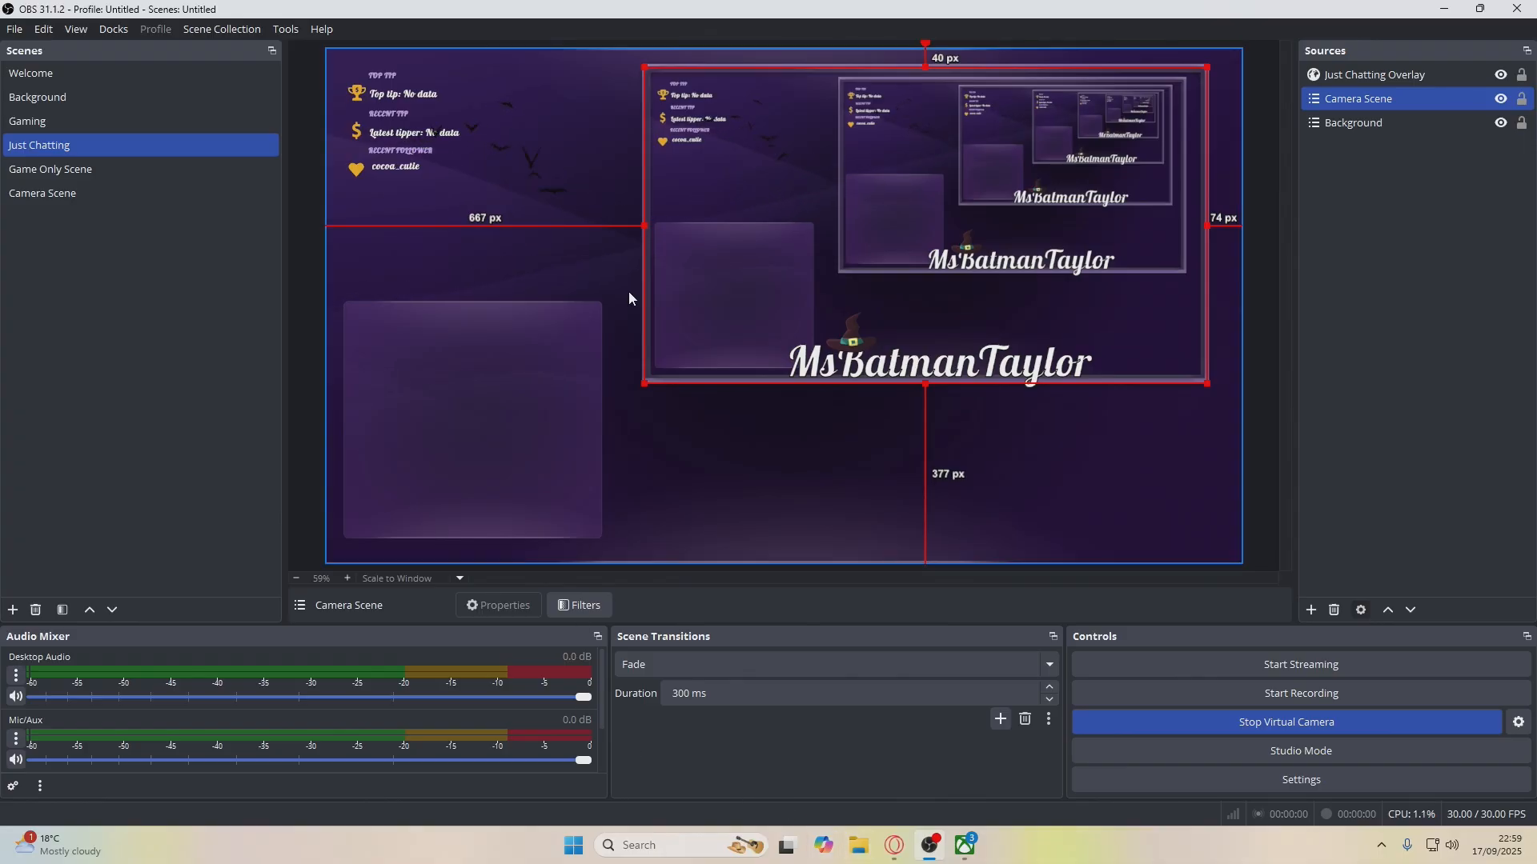
pyautogui.click(1359, 128)
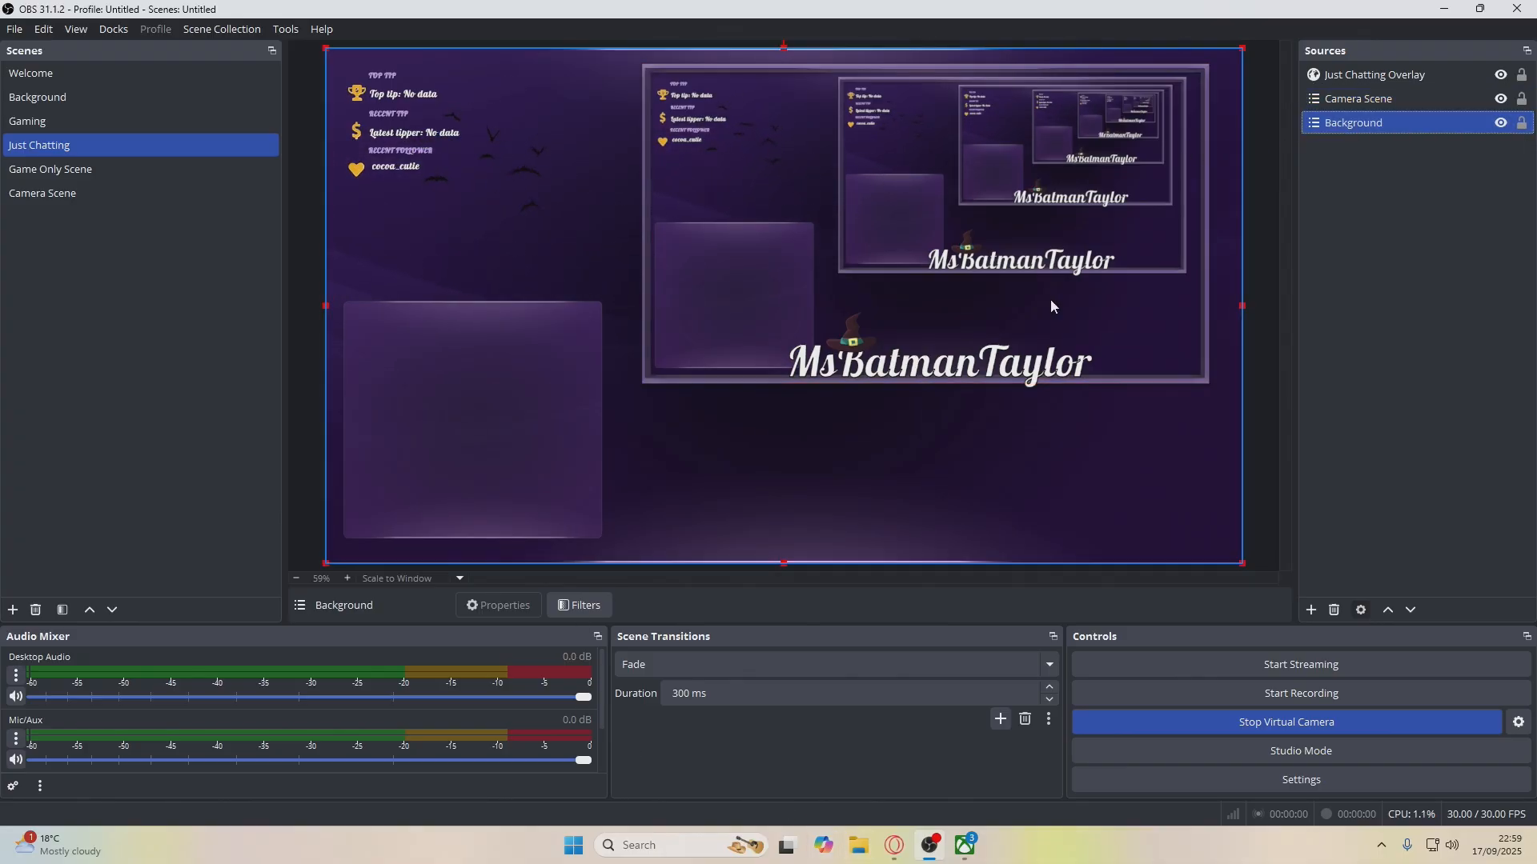
pyautogui.scroll(-2, 184, 724)
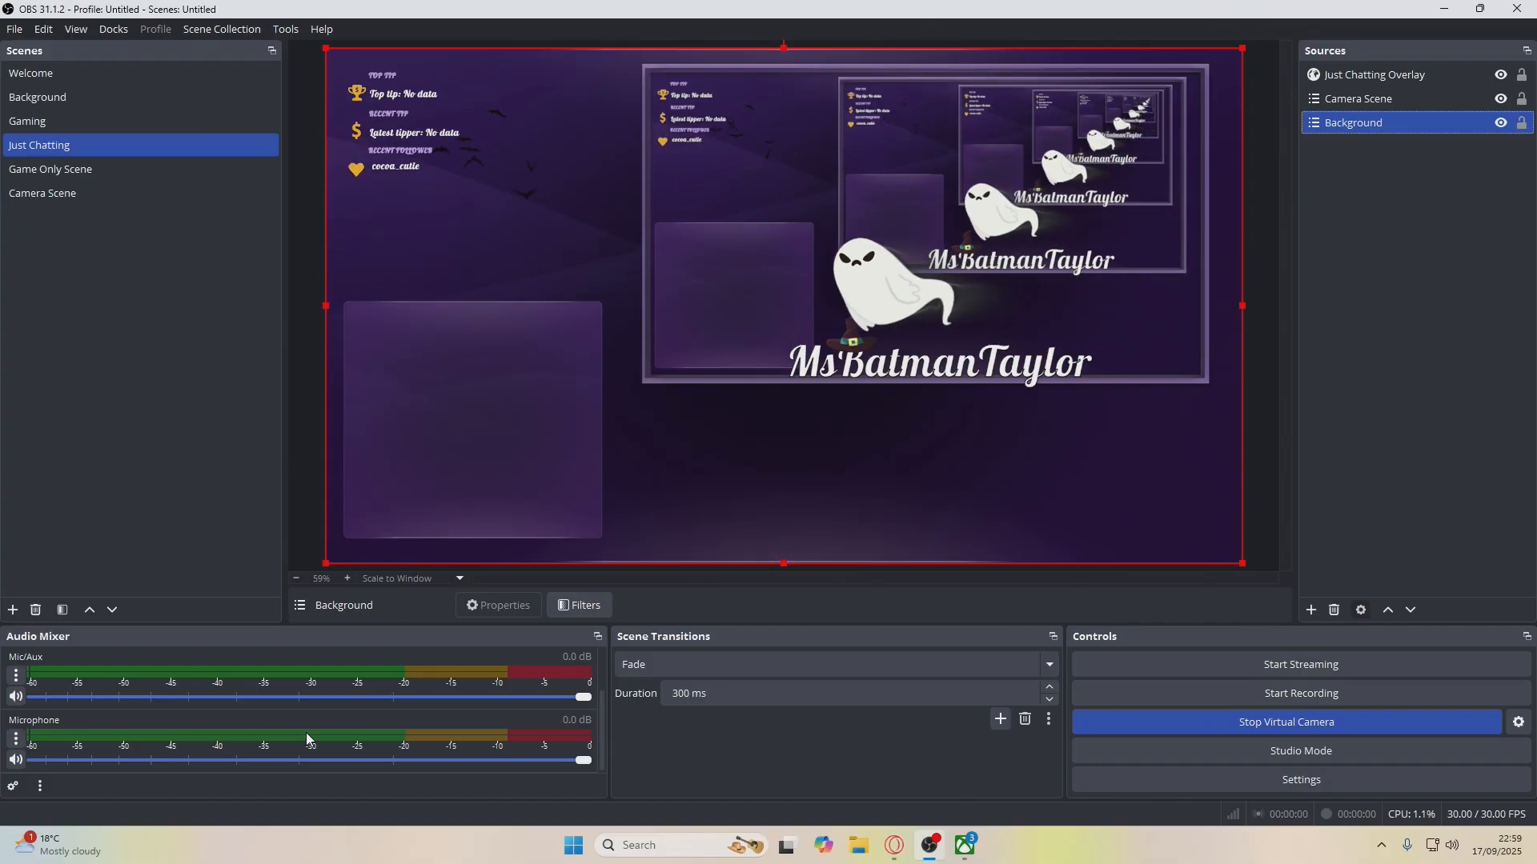
pyautogui.click(1311, 610)
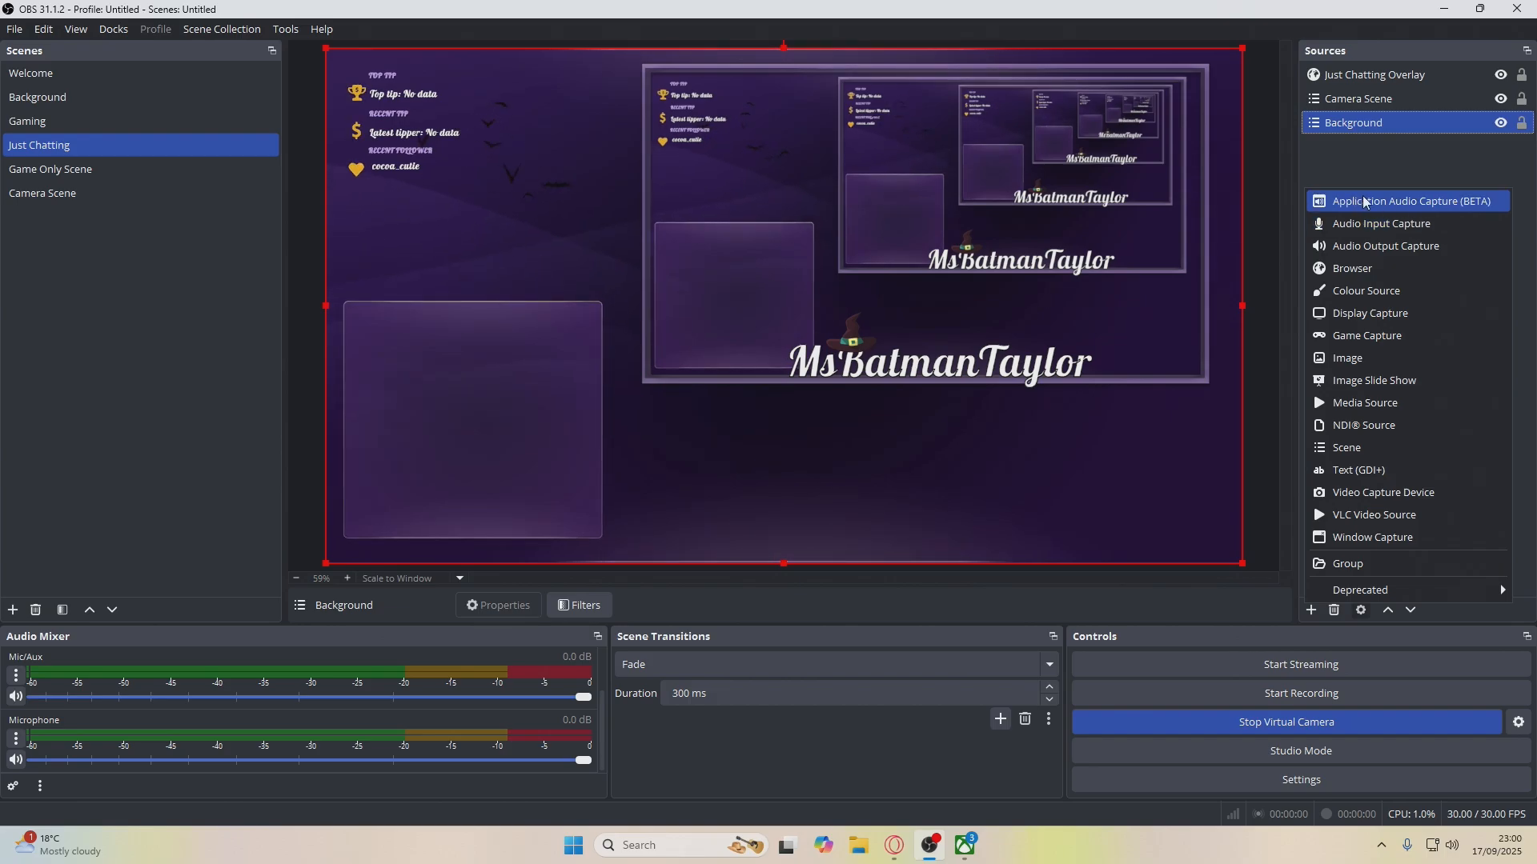
pyautogui.click(1431, 207)
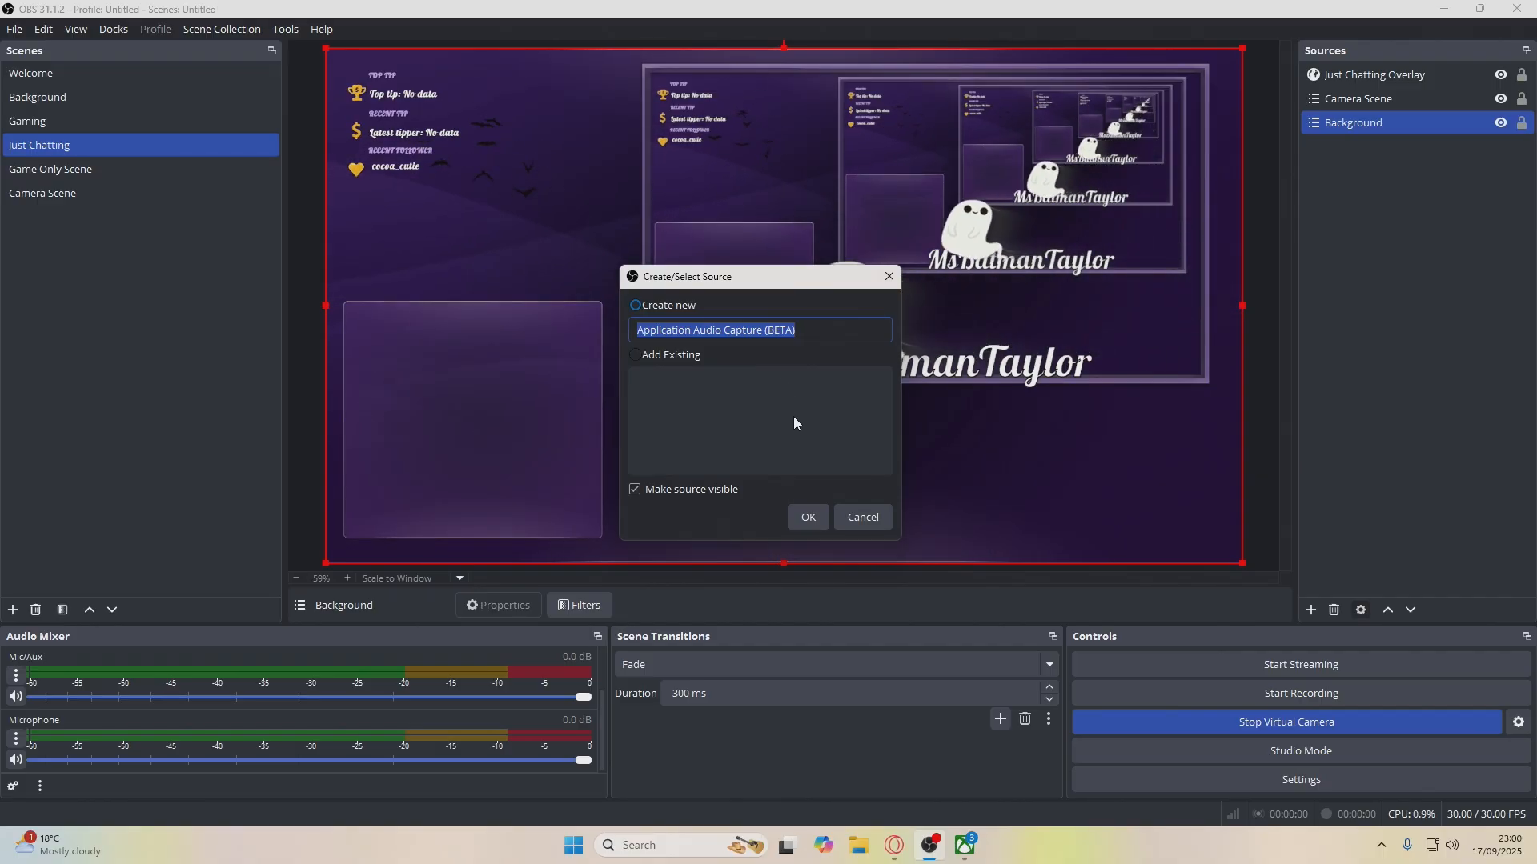
pyautogui.click(863, 518)
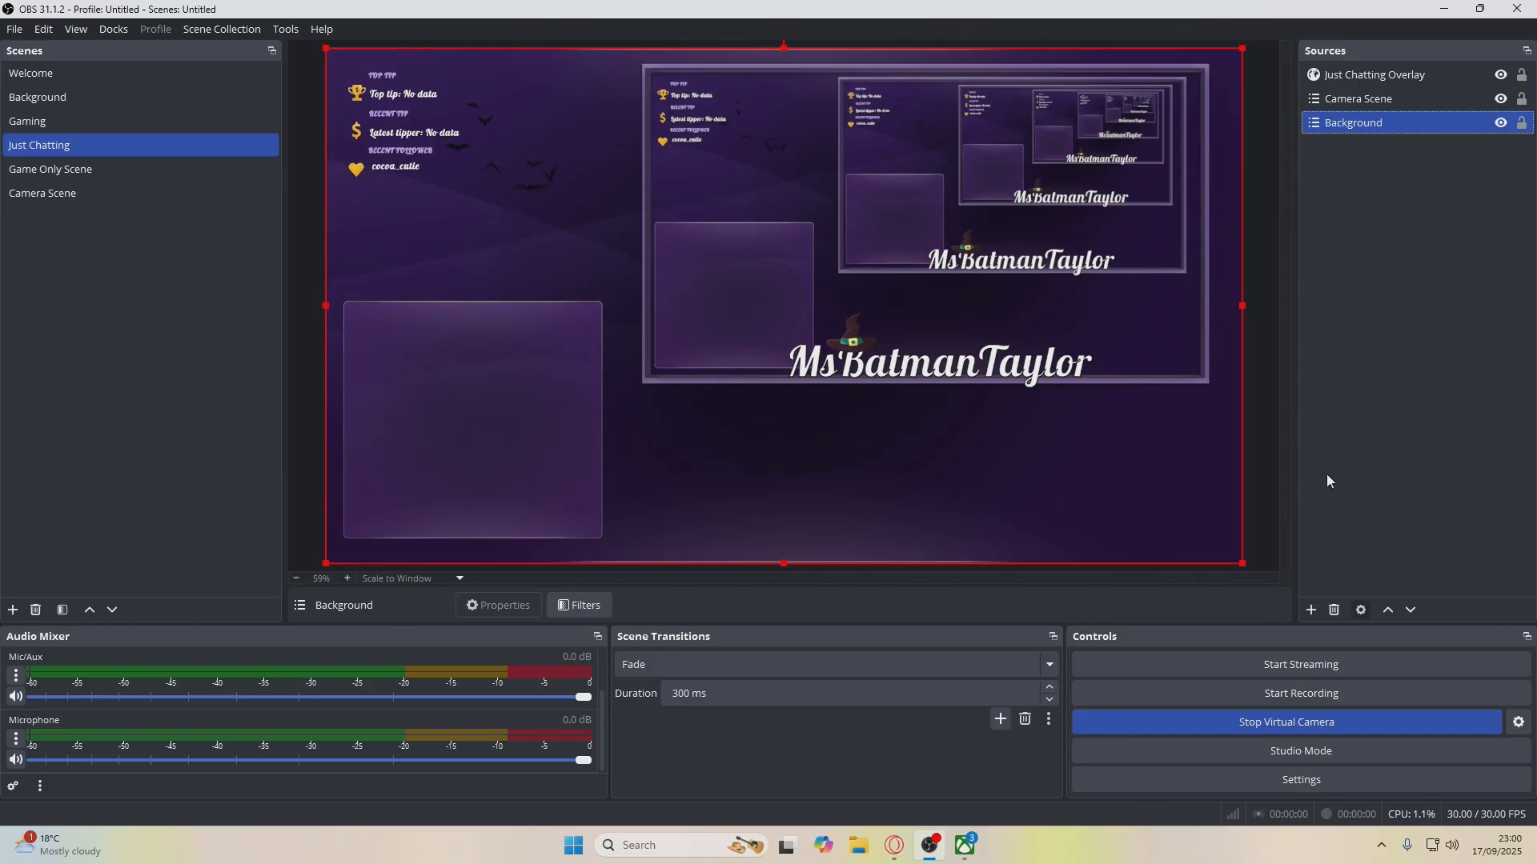
pyautogui.click(1311, 610)
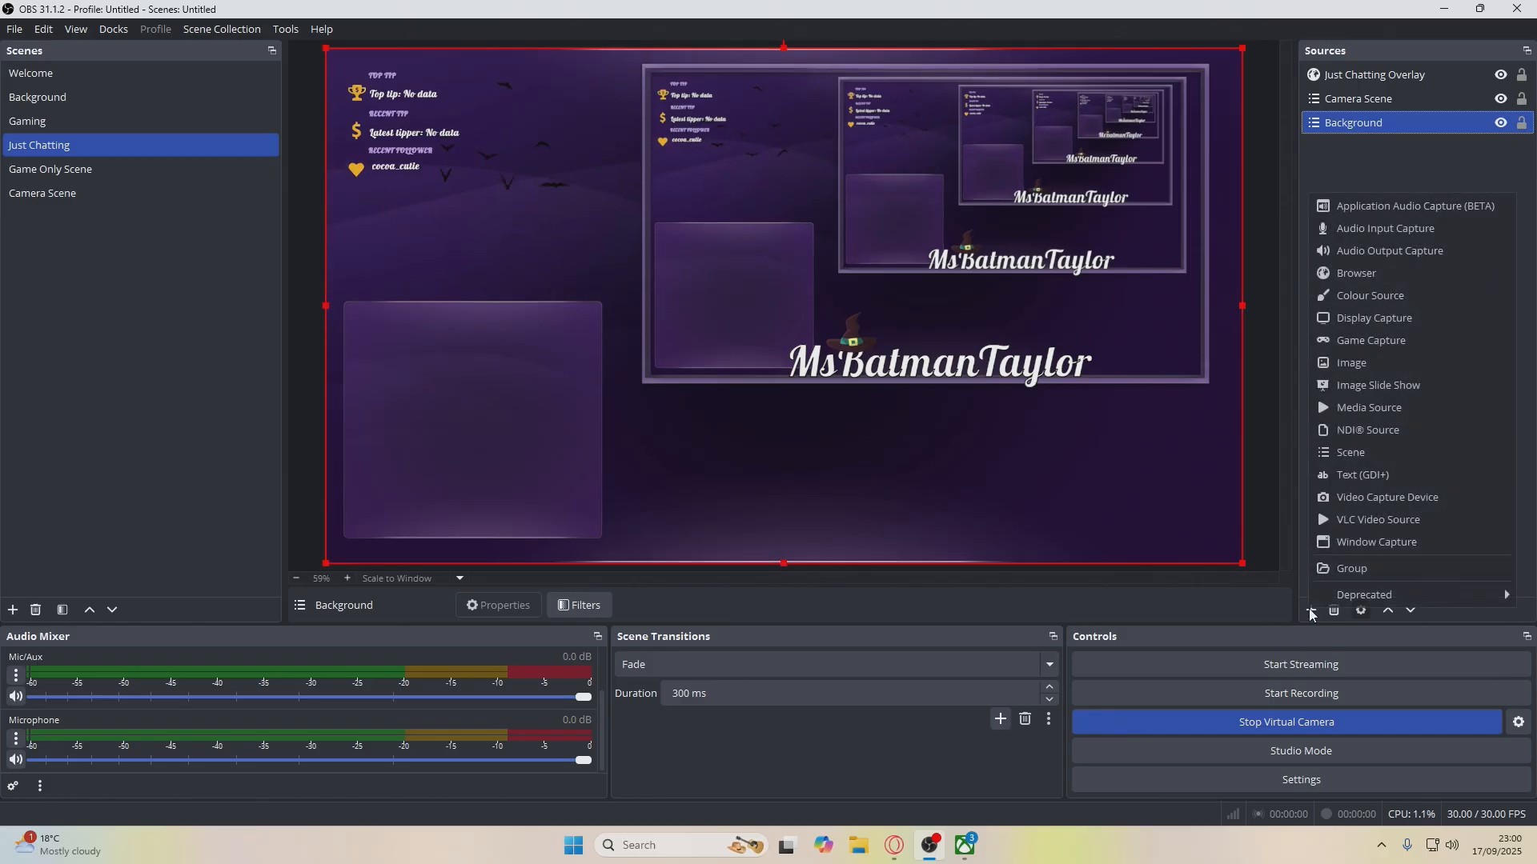
pyautogui.click(1415, 206)
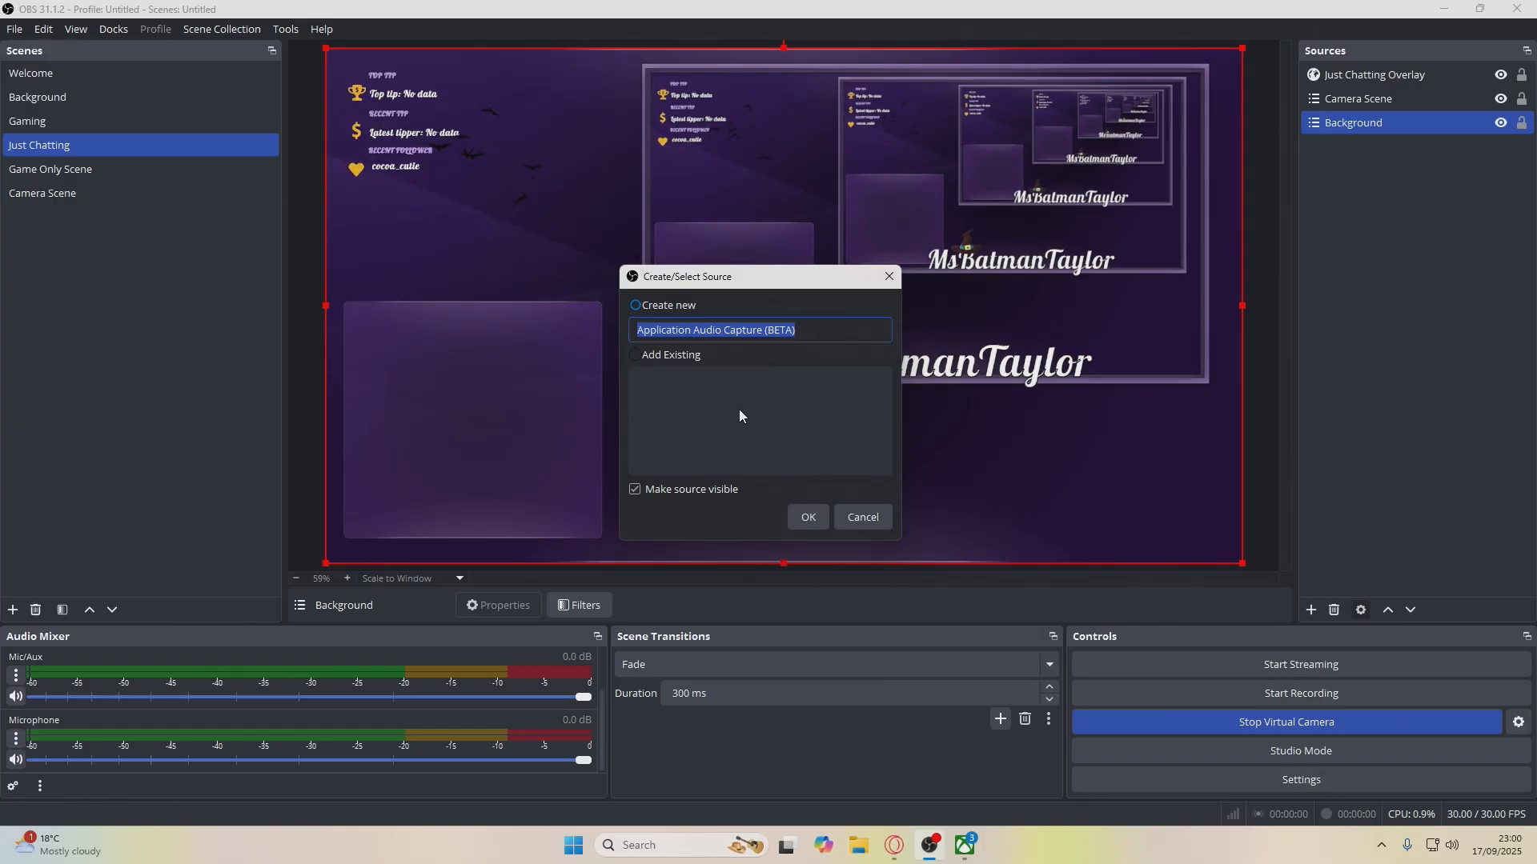
pyautogui.click(863, 517)
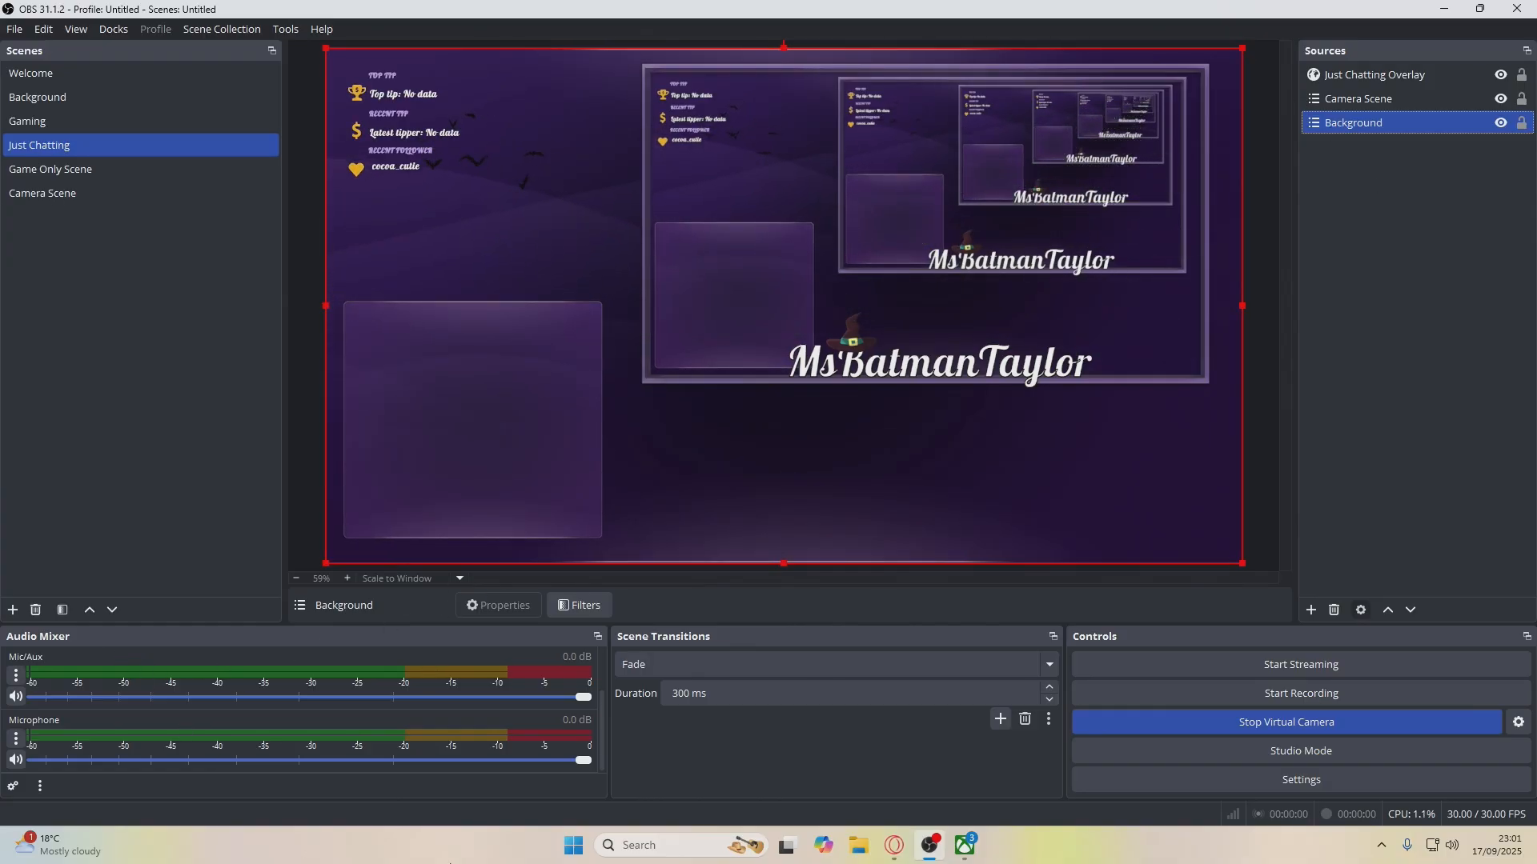
# Switch to StreamElements in the Opera browser and copy the overlay URL of the PURPLE WAVE BRB layout
pyautogui.click(896, 846)
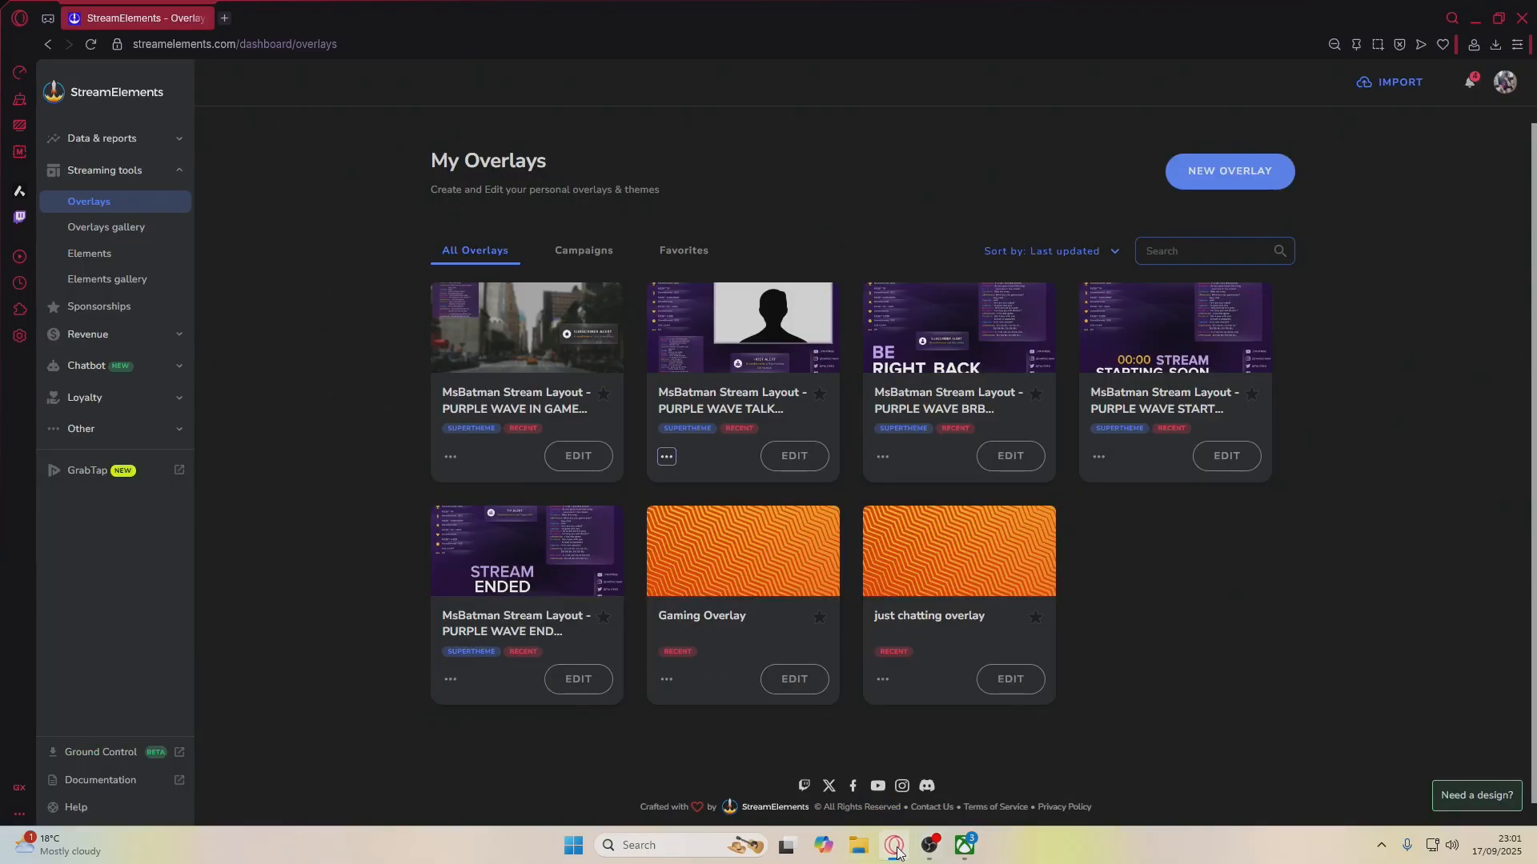
pyautogui.click(881, 458)
pyautogui.click(905, 493)
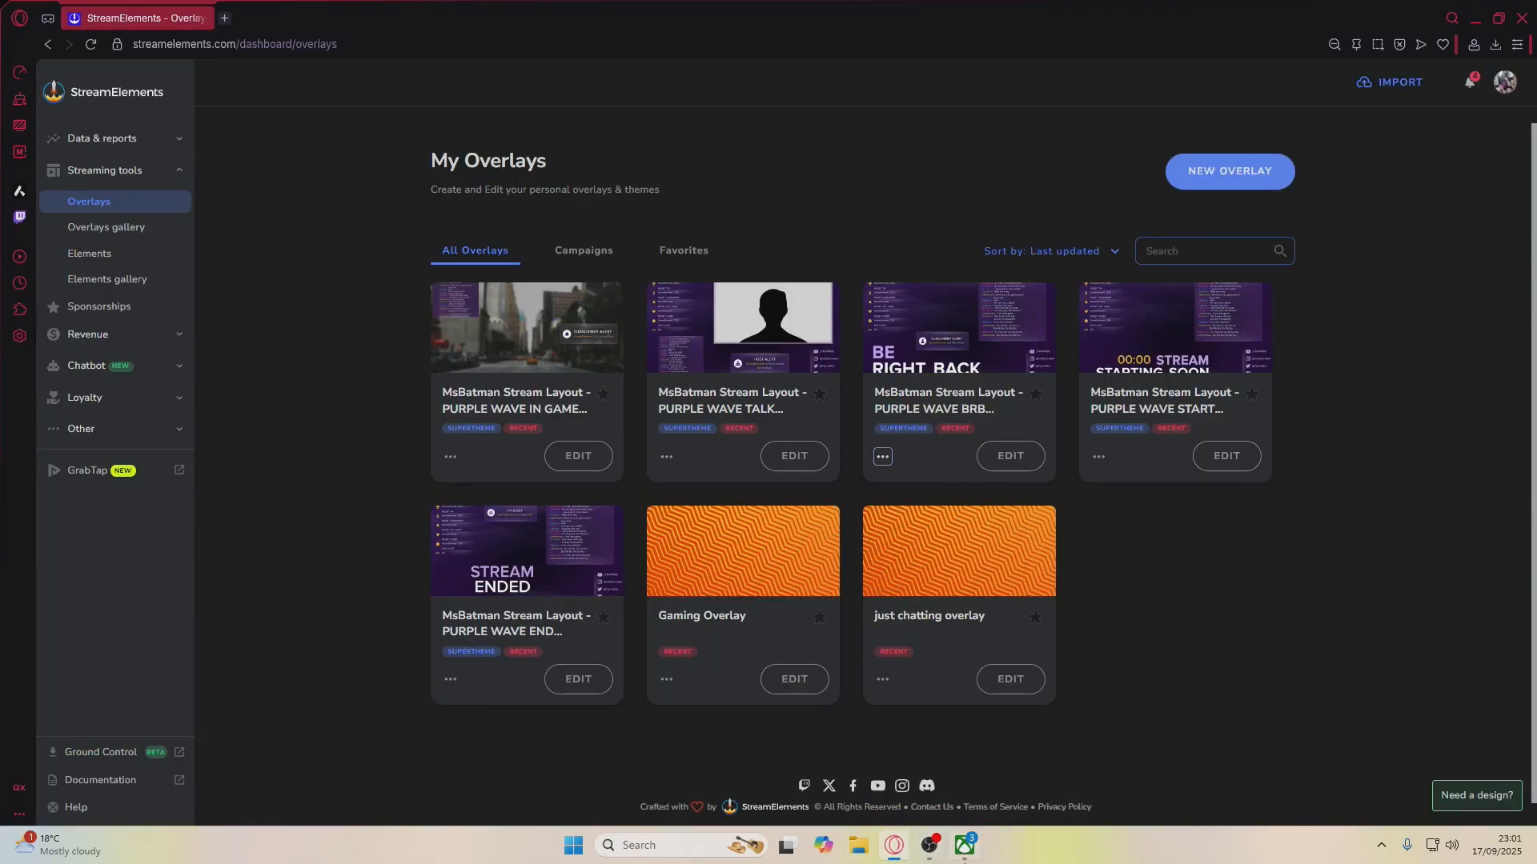
# Switch back to OBS and create a new scene named "BRB"
pyautogui.click(929, 846)
pyautogui.click(13, 610)
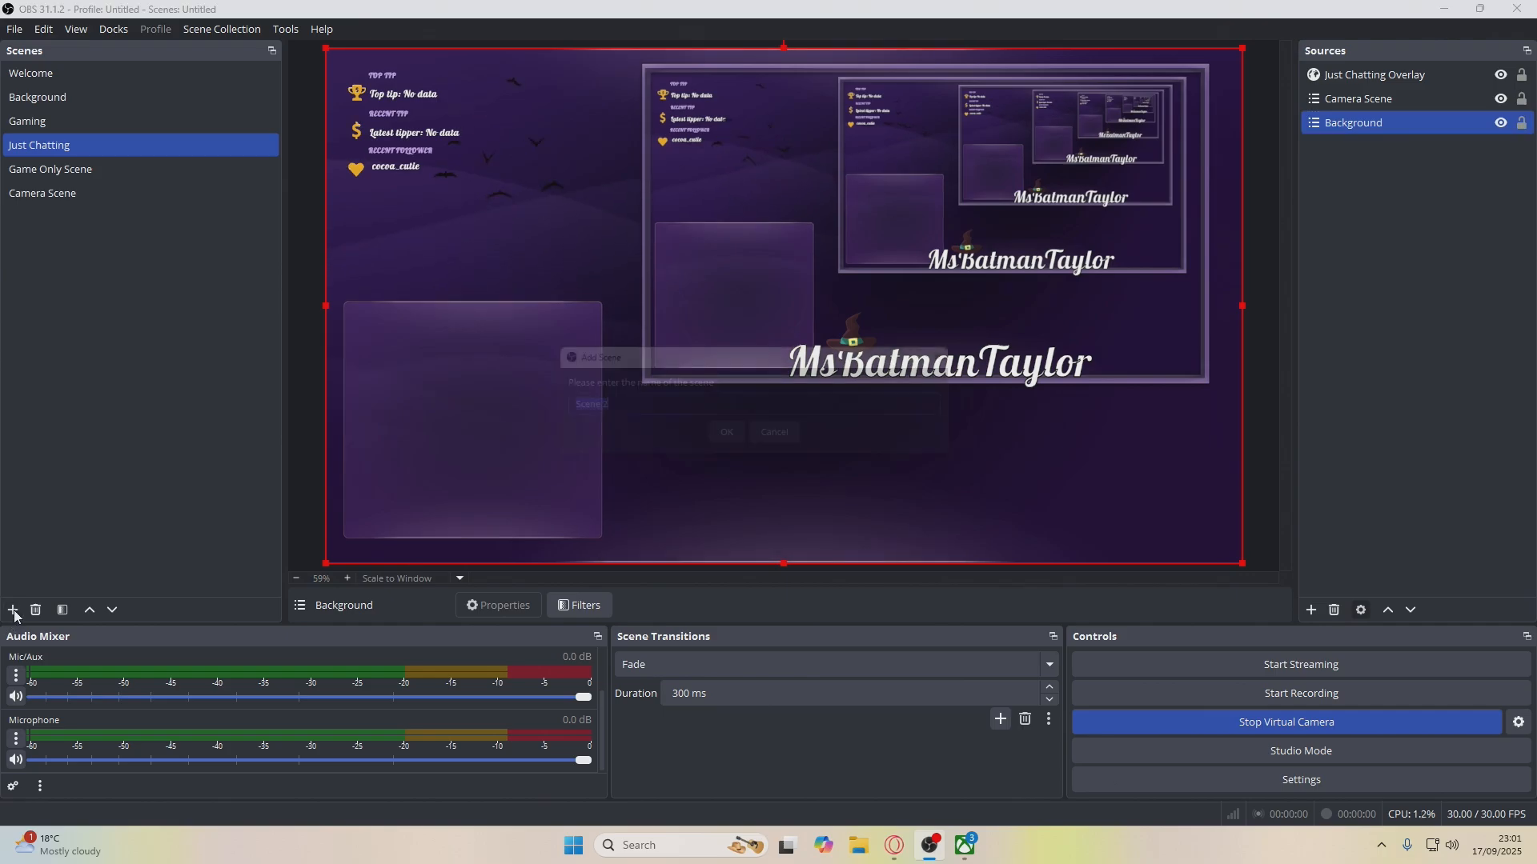
pyautogui.write('BRB')
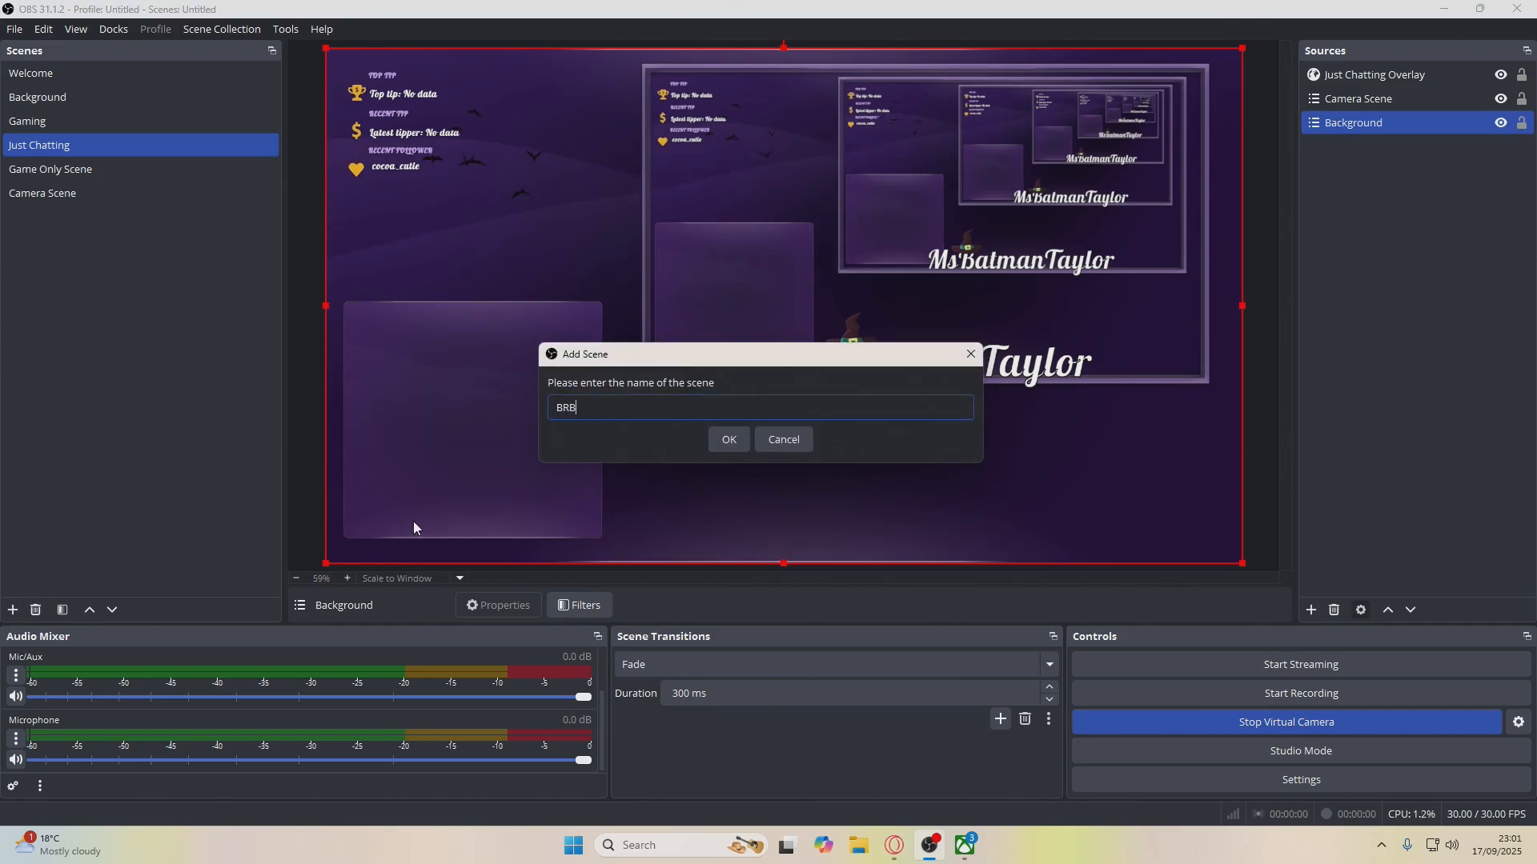
pyautogui.press('Return')
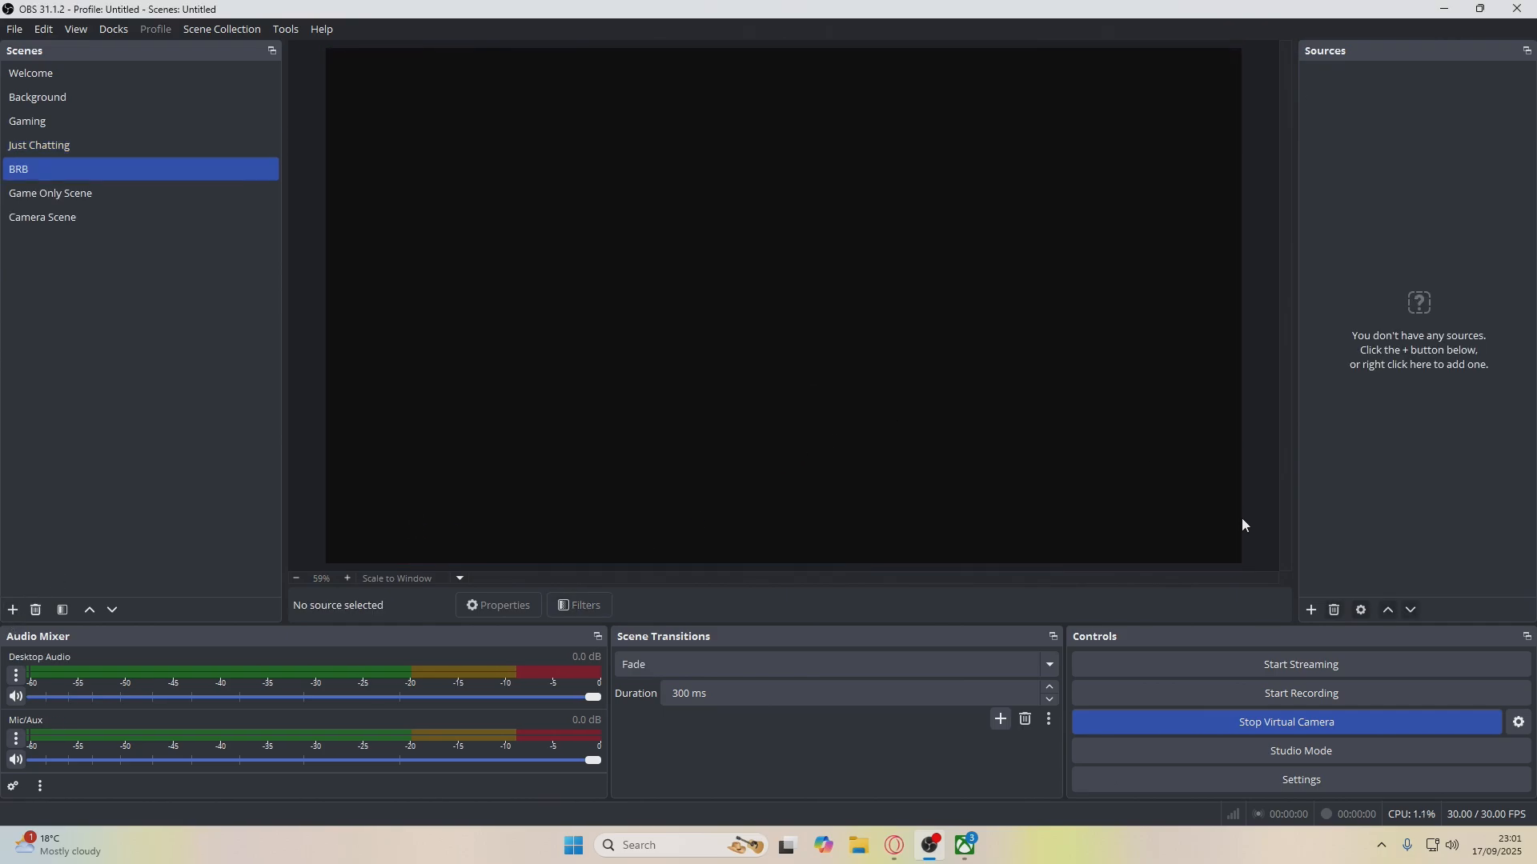
# Add the existing Background scene as a source in the BRB scene
pyautogui.click(1310, 610)
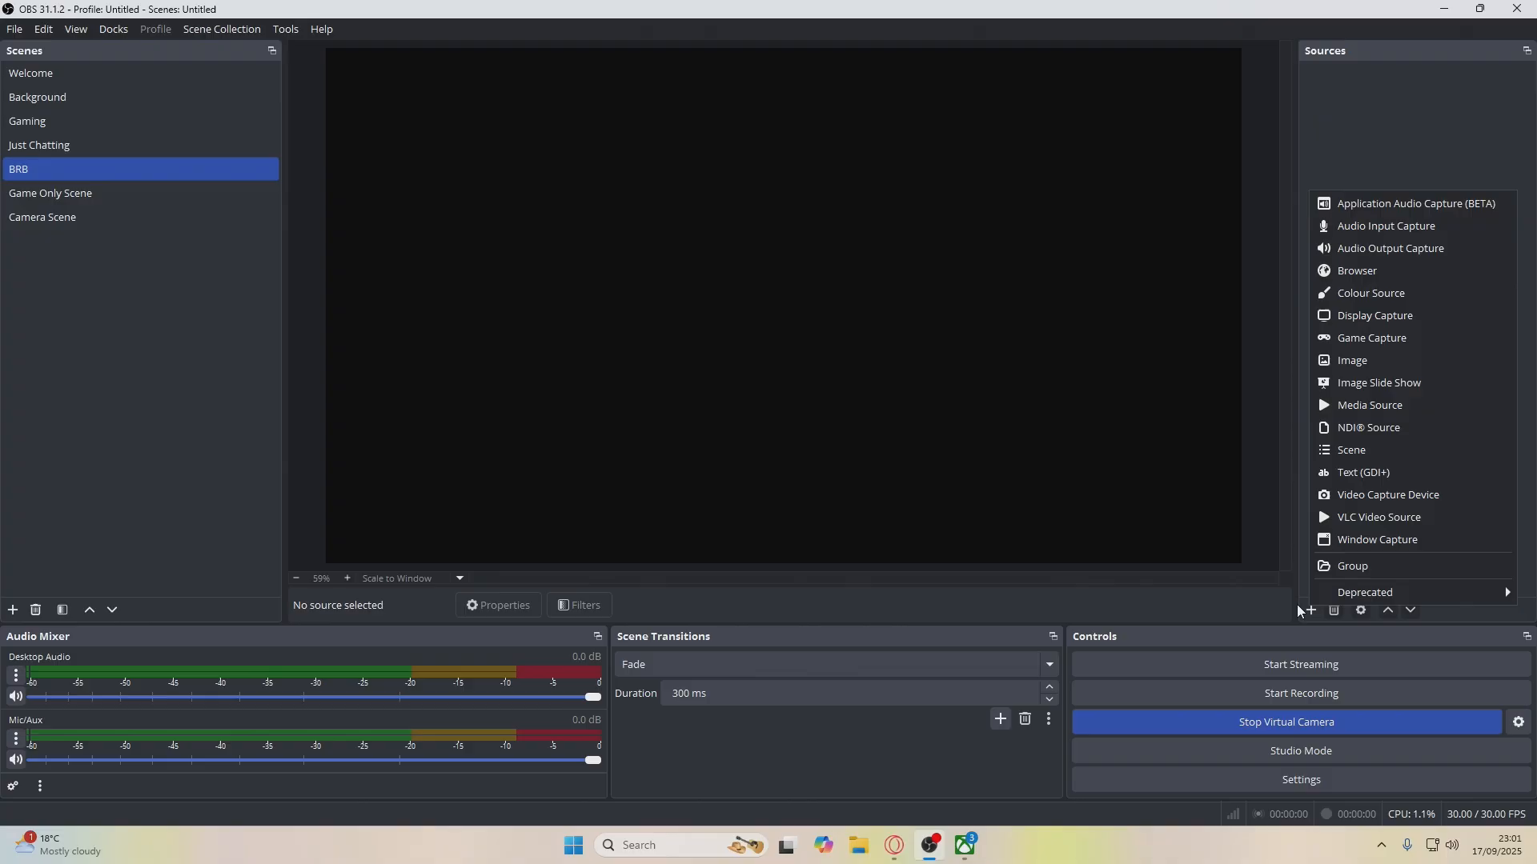
pyautogui.click(1362, 448)
pyautogui.click(669, 382)
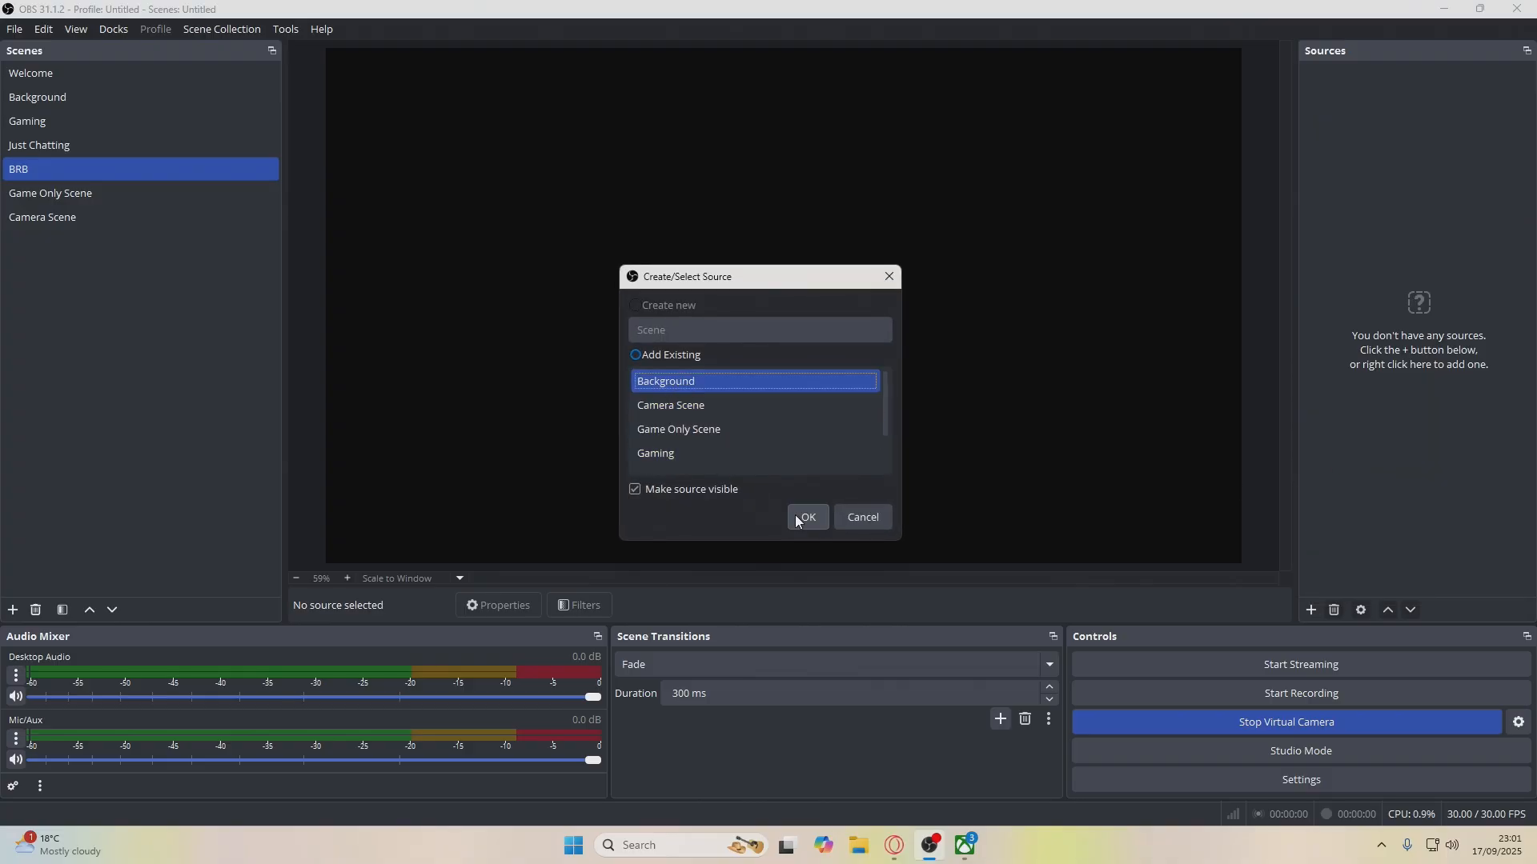
pyautogui.click(797, 516)
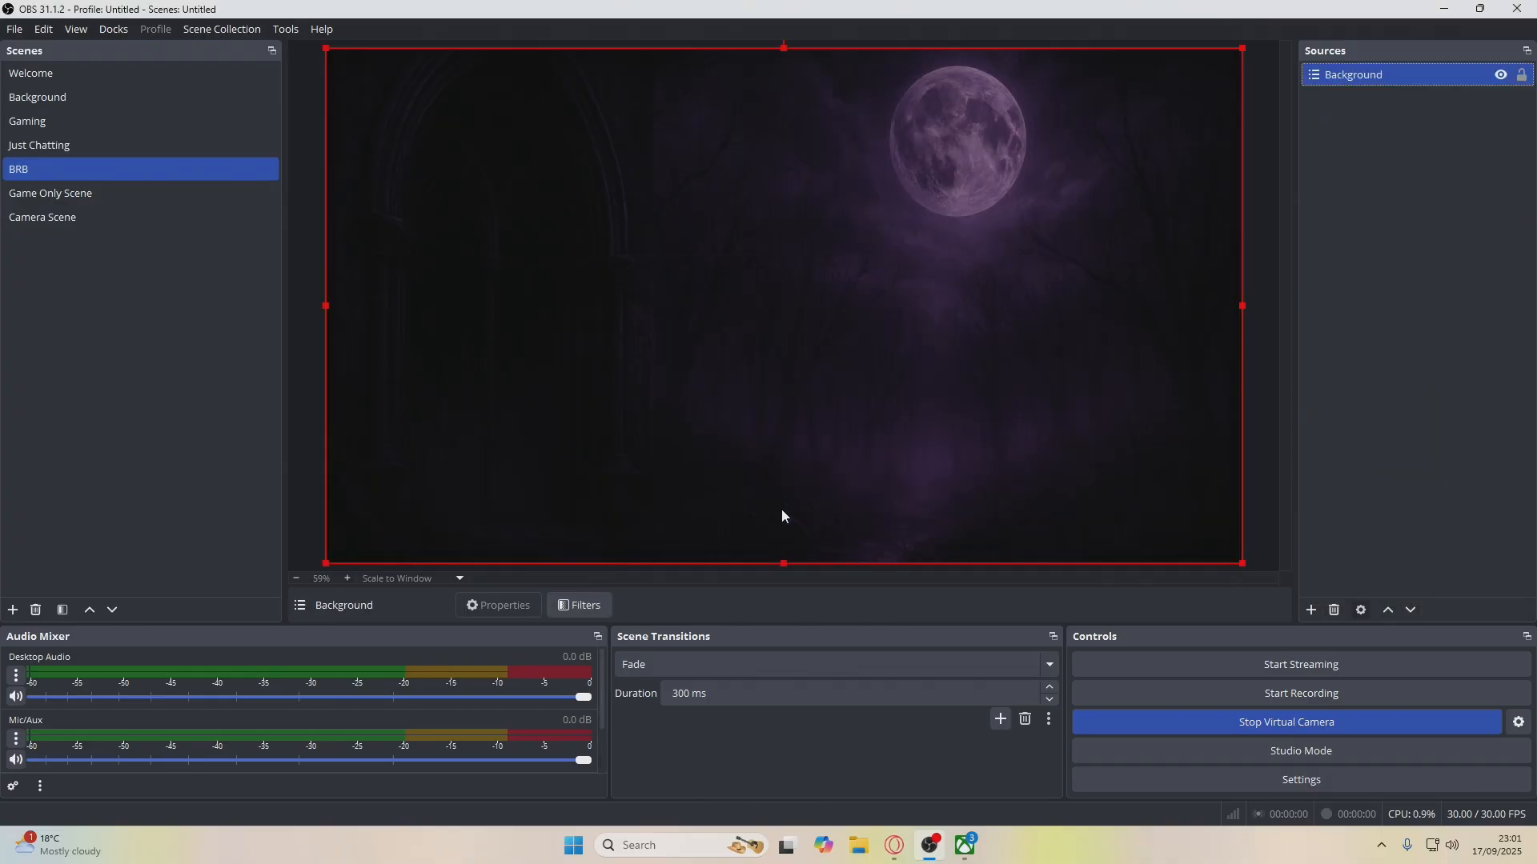
# Add a new browser source named "BRB Overlay" above the Background in the BRB scene
pyautogui.click(1311, 612)
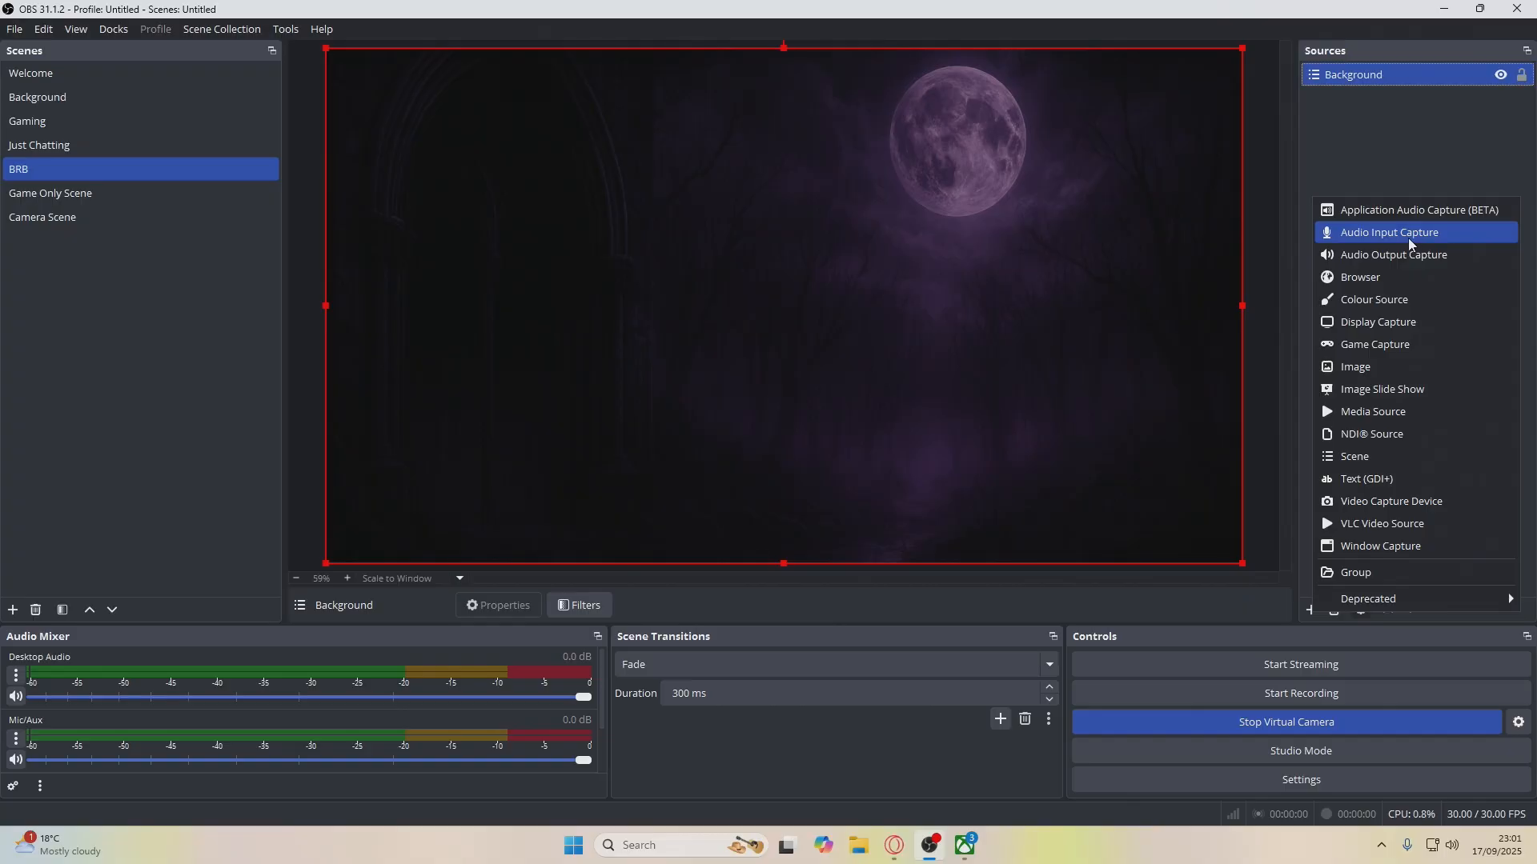
pyautogui.click(1377, 277)
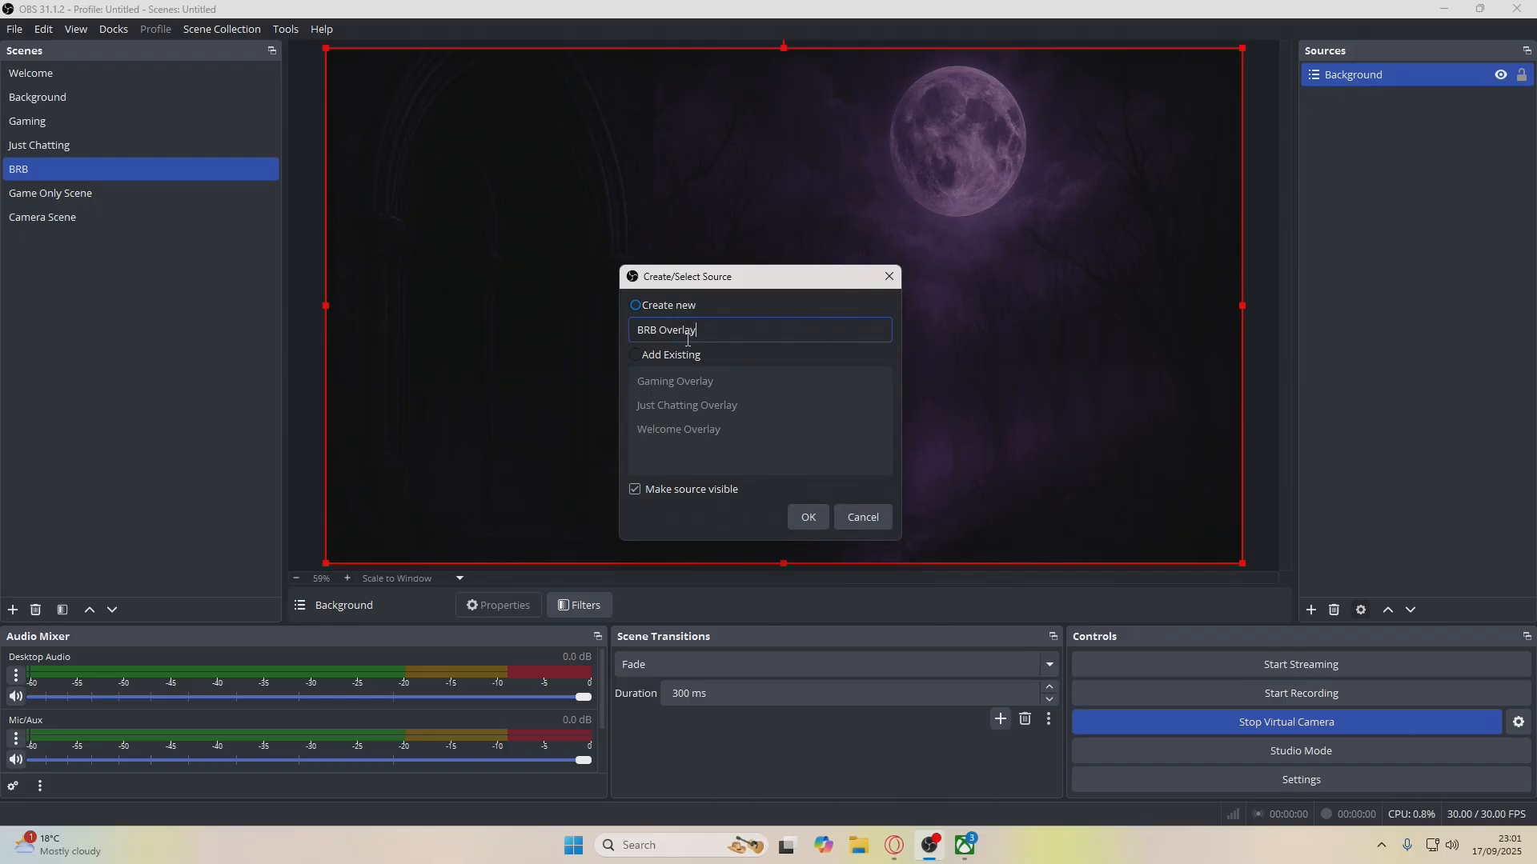
pyautogui.write('BRB Overlay')
pyautogui.press('Return')
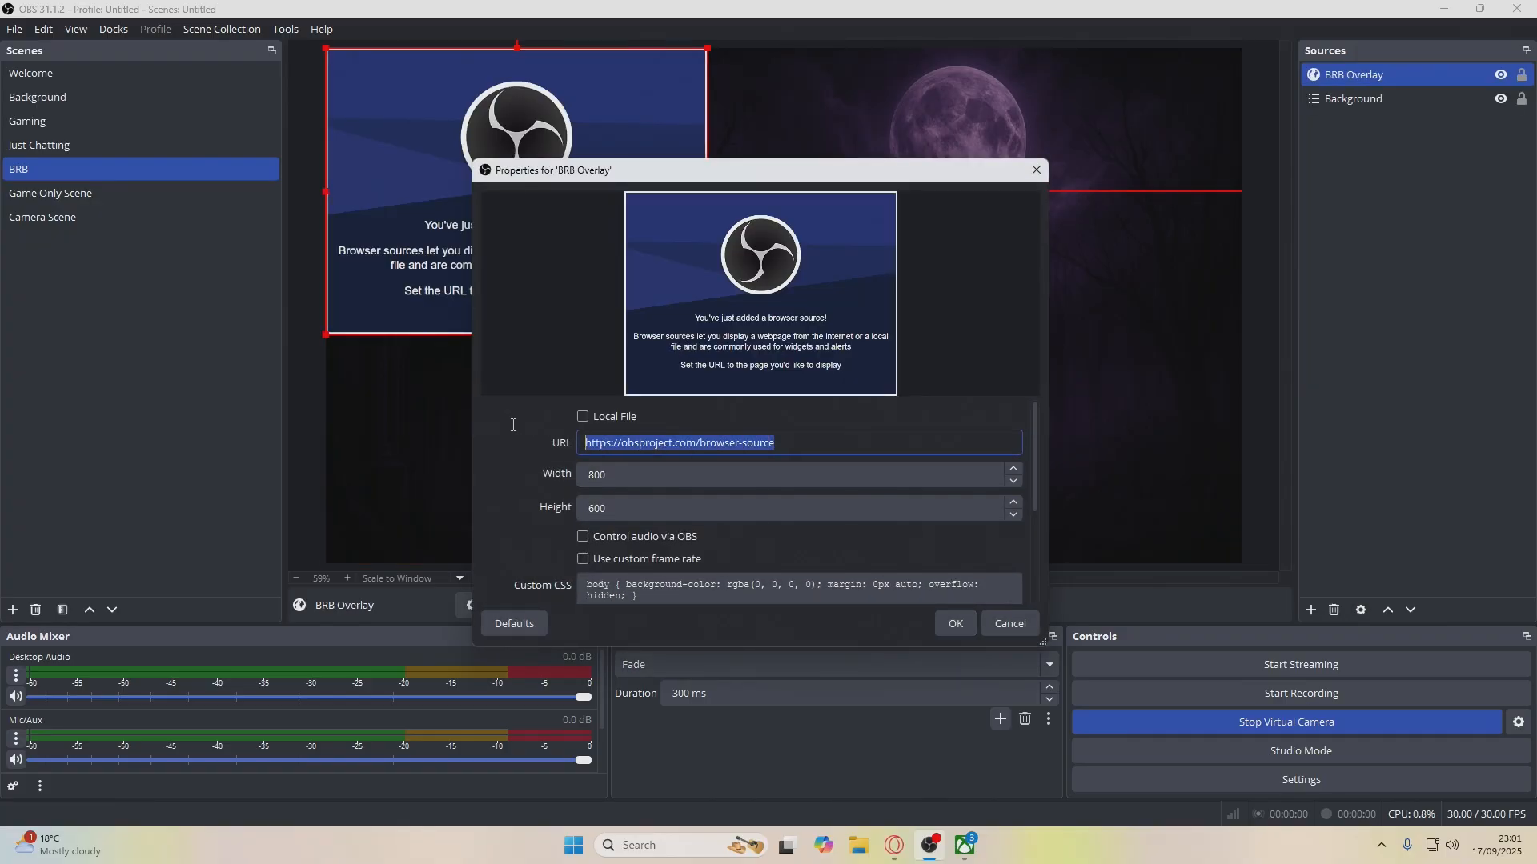
# Paste the copied overlay URL into the BRB Overlay source, set it to 1920 × 1080 and enable refreshing when the scene becomes active
pyautogui.hotkey('ctrl', 'v')
pyautogui.press('Tab')
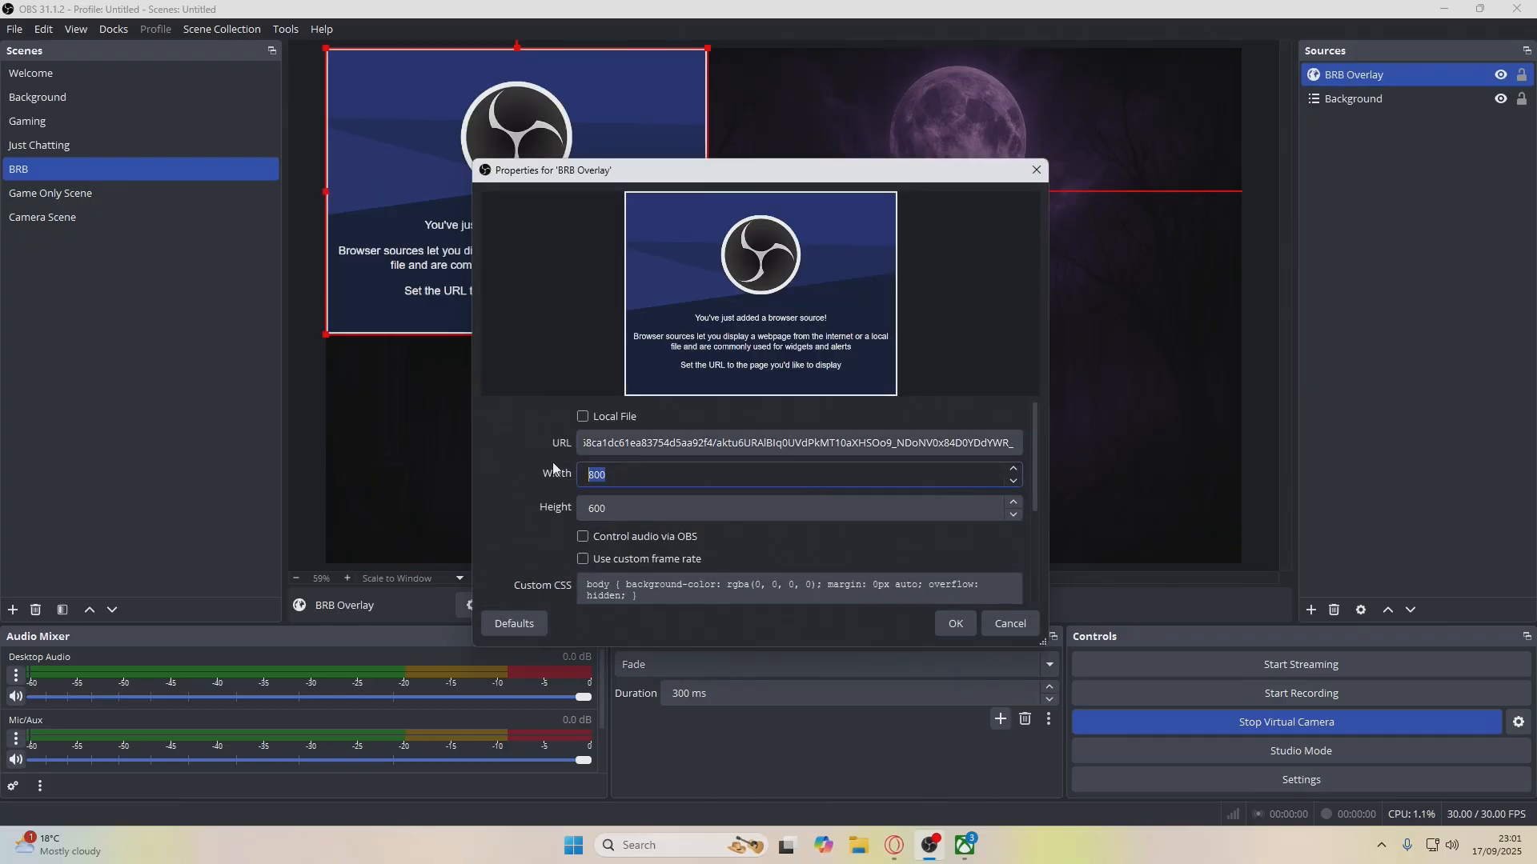
pyautogui.write('1920')
pyautogui.press('Tab')
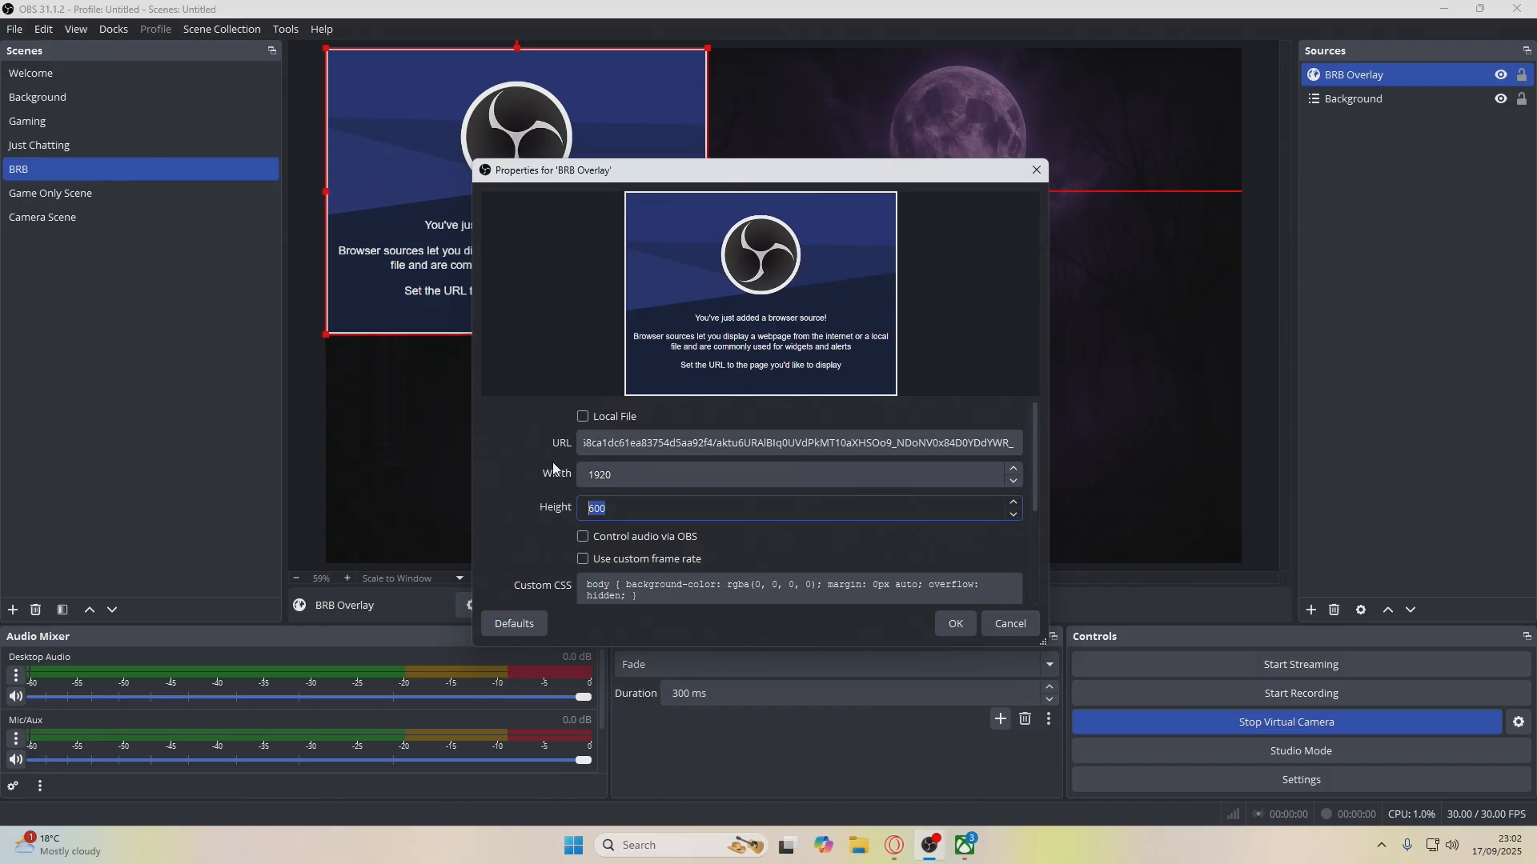
pyautogui.write('1080')
pyautogui.scroll(-4, 546, 489)
pyautogui.click(582, 521)
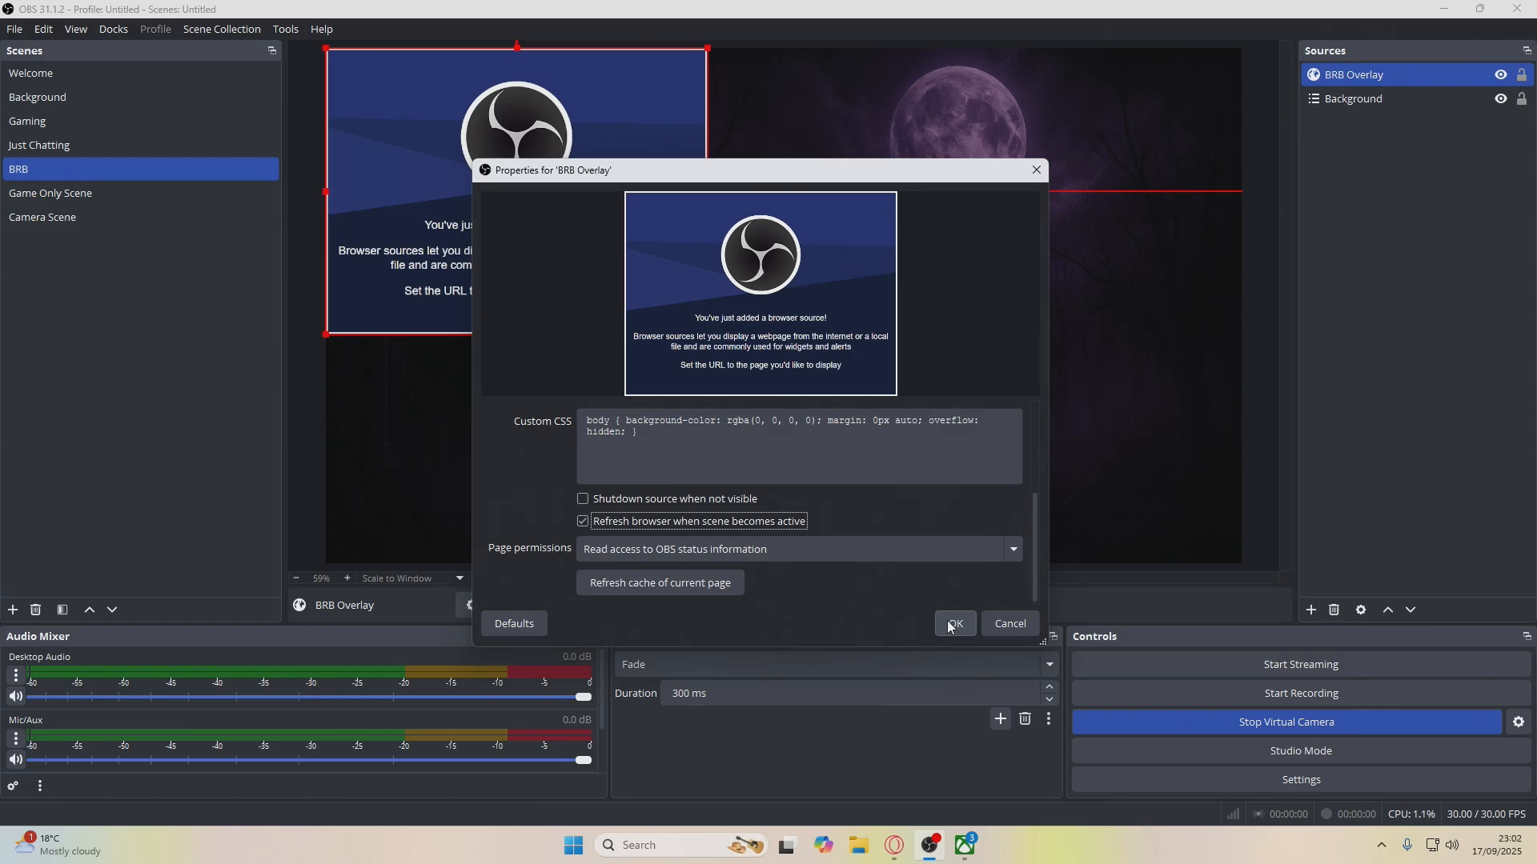
pyautogui.scroll(4, 672, 530)
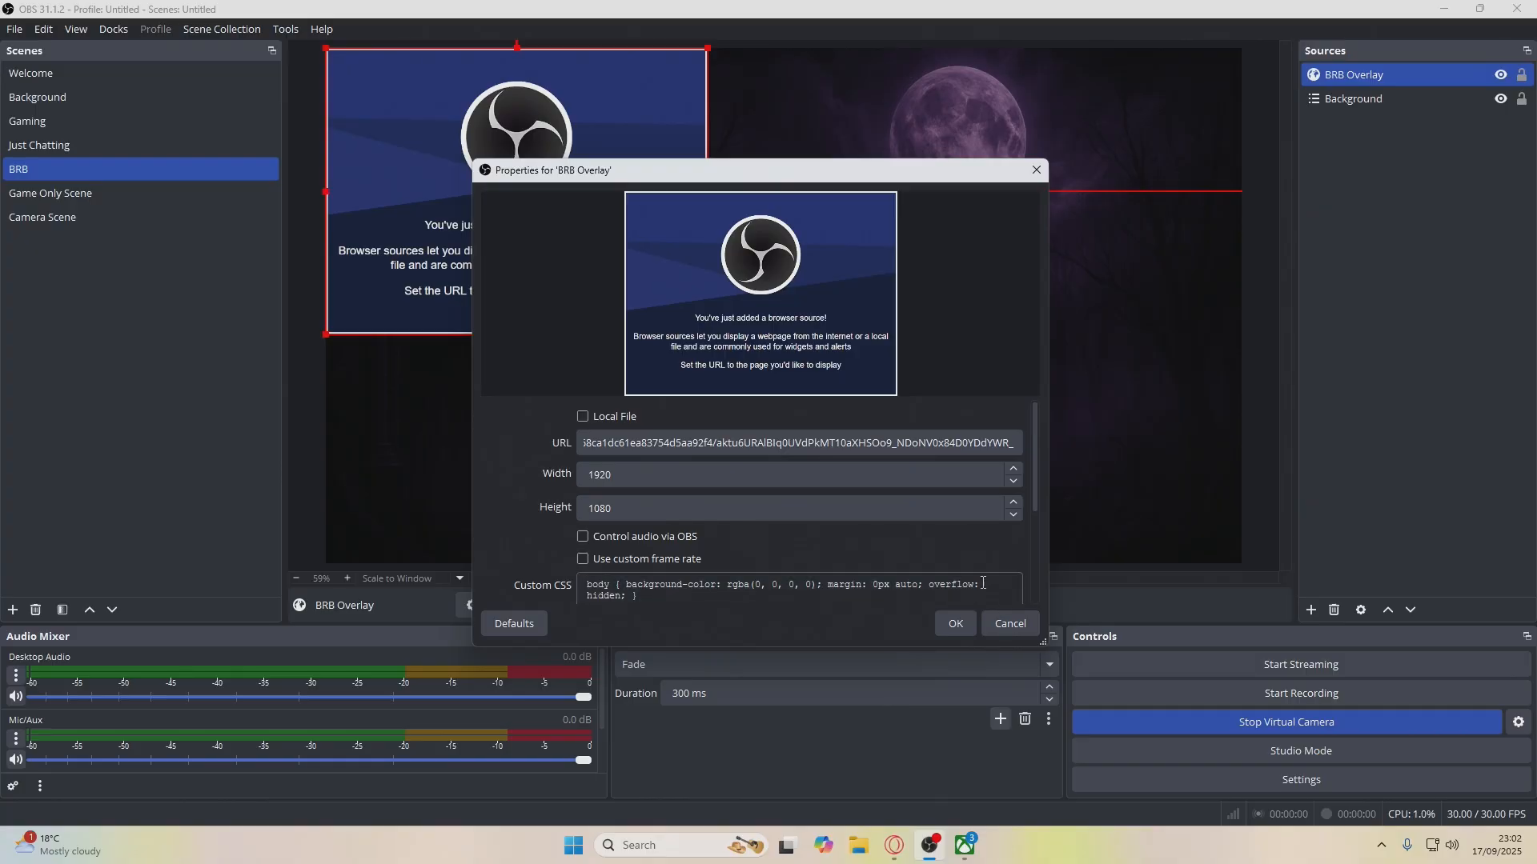
pyautogui.click(957, 625)
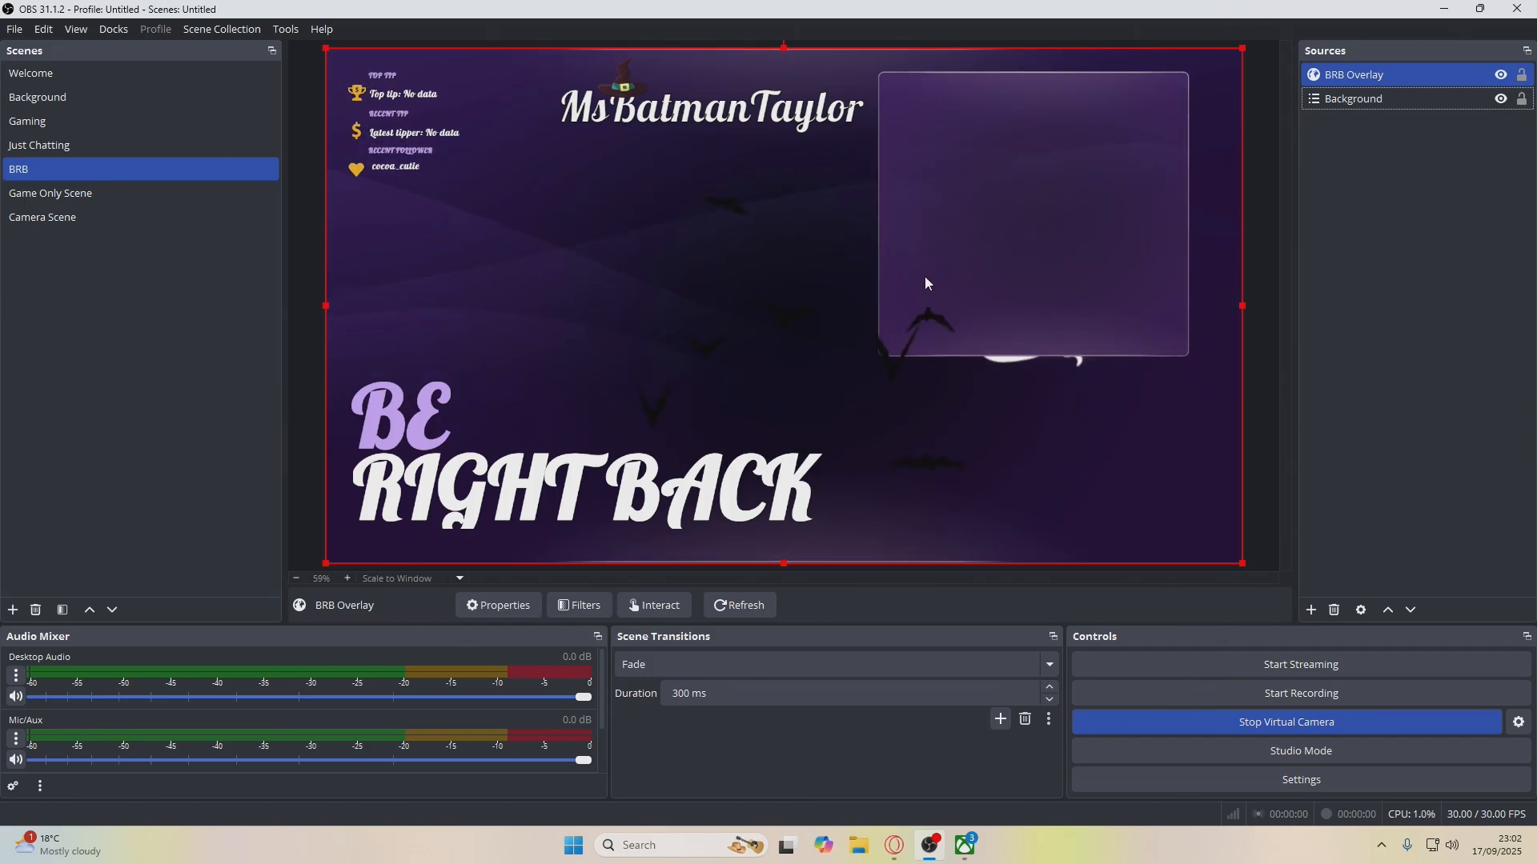
# Switch to StreamElements in the Opera browser and copy the overlay URL of the PURPLE WAVE END layout
pyautogui.click(894, 845)
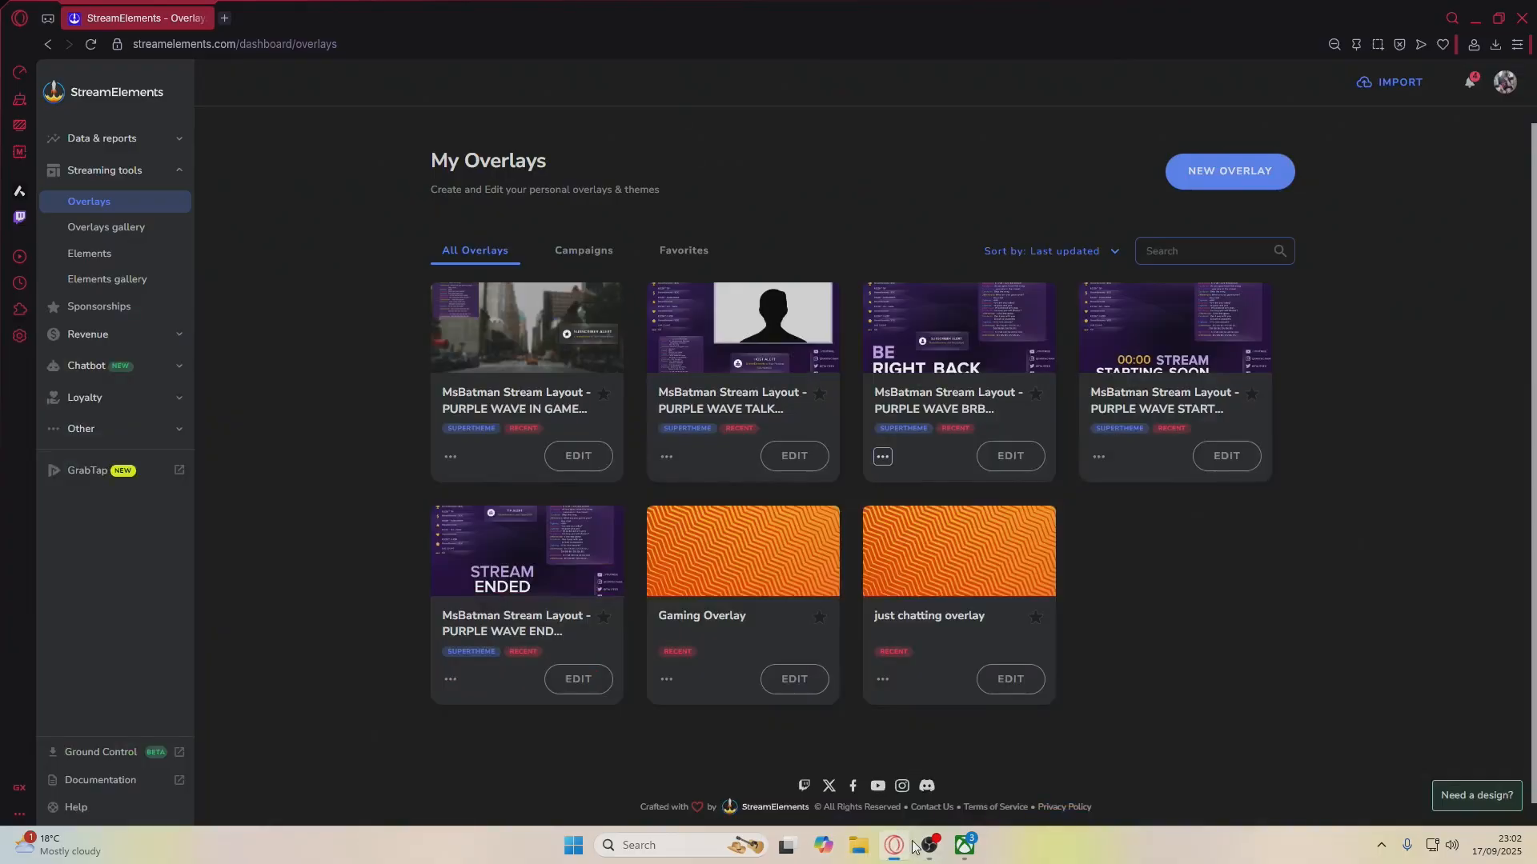
pyautogui.click(452, 682)
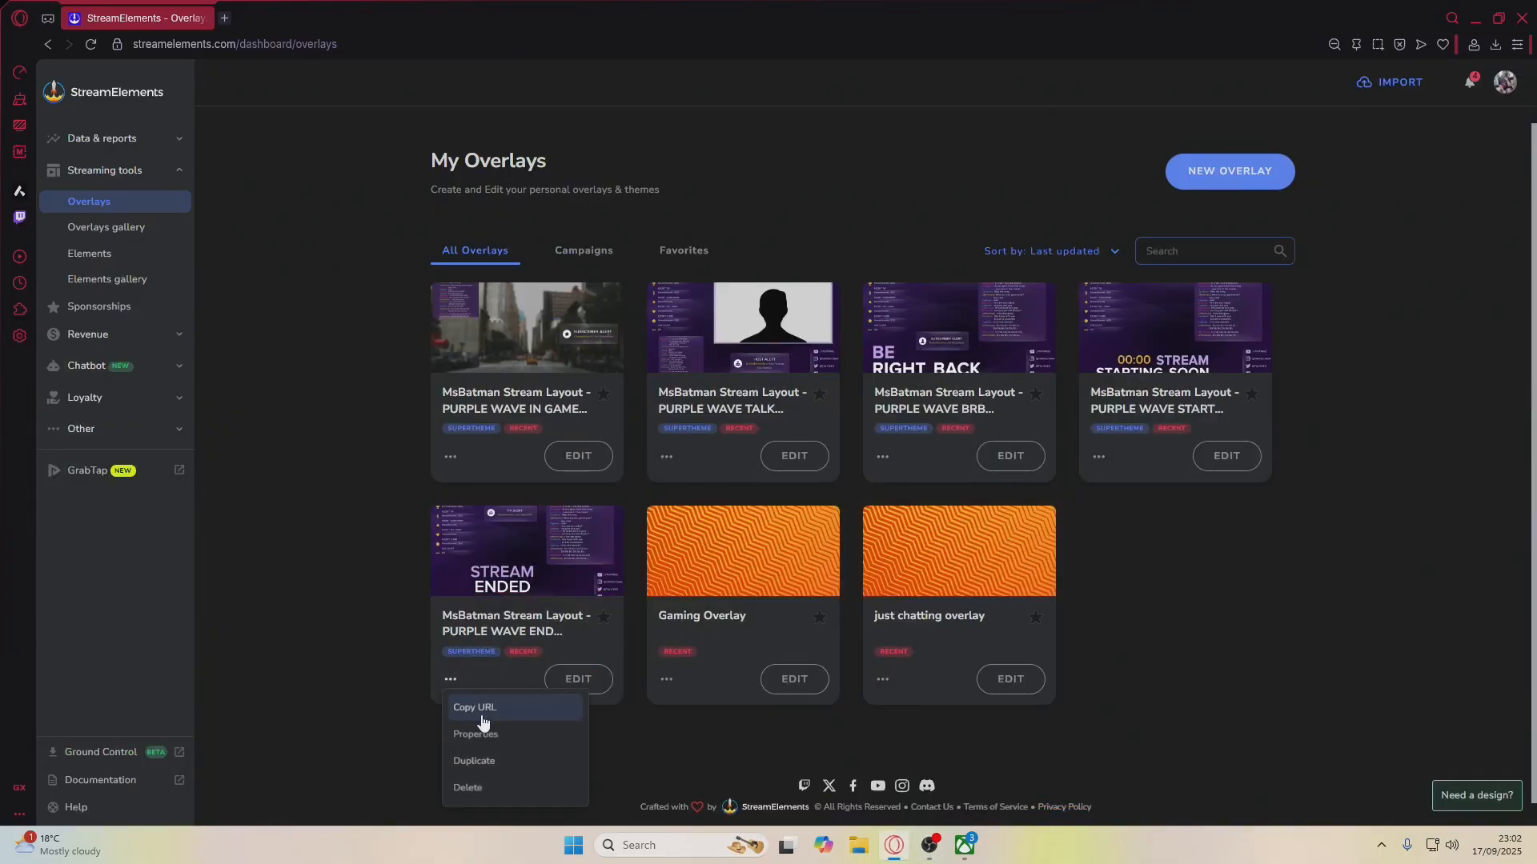
pyautogui.click(482, 716)
# Switch back to OBS and create a new scene named "End of Stream"
pyautogui.click(931, 846)
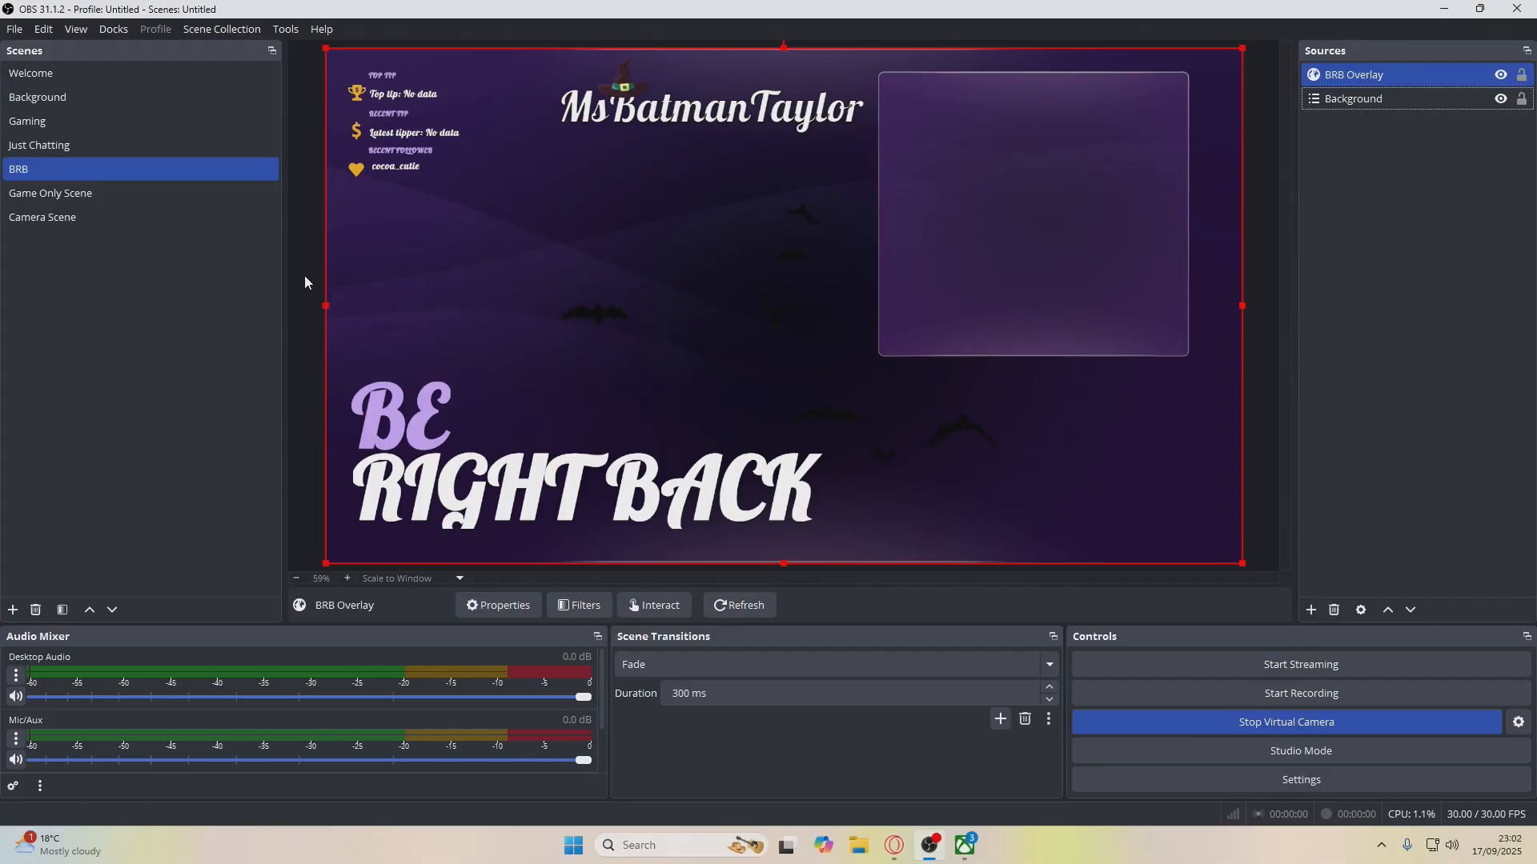
pyautogui.click(13, 611)
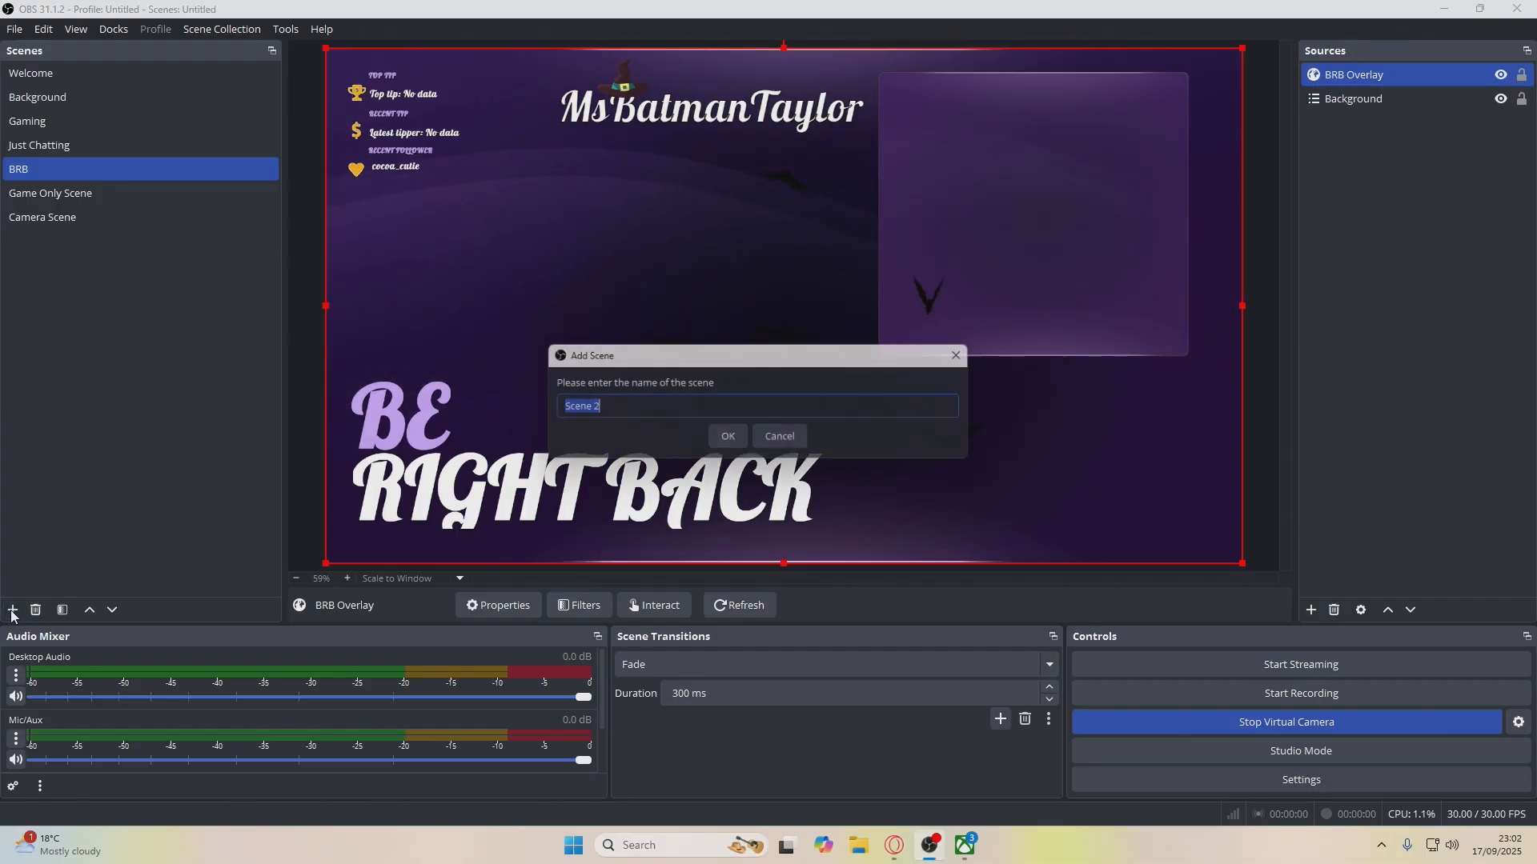
pyautogui.write('End of')
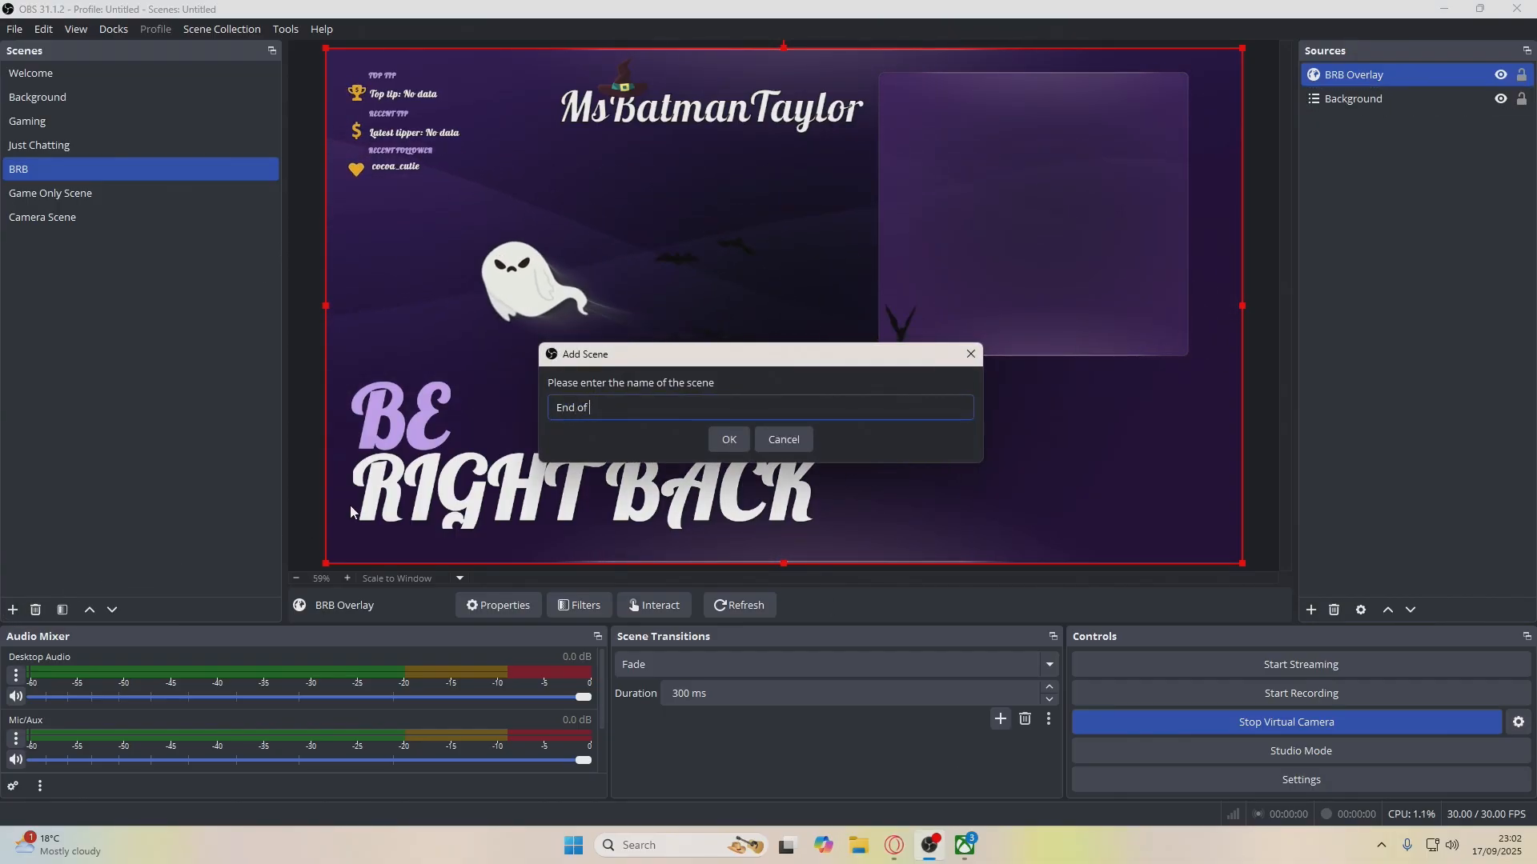
pyautogui.write(' Stream')
pyautogui.press('Return')
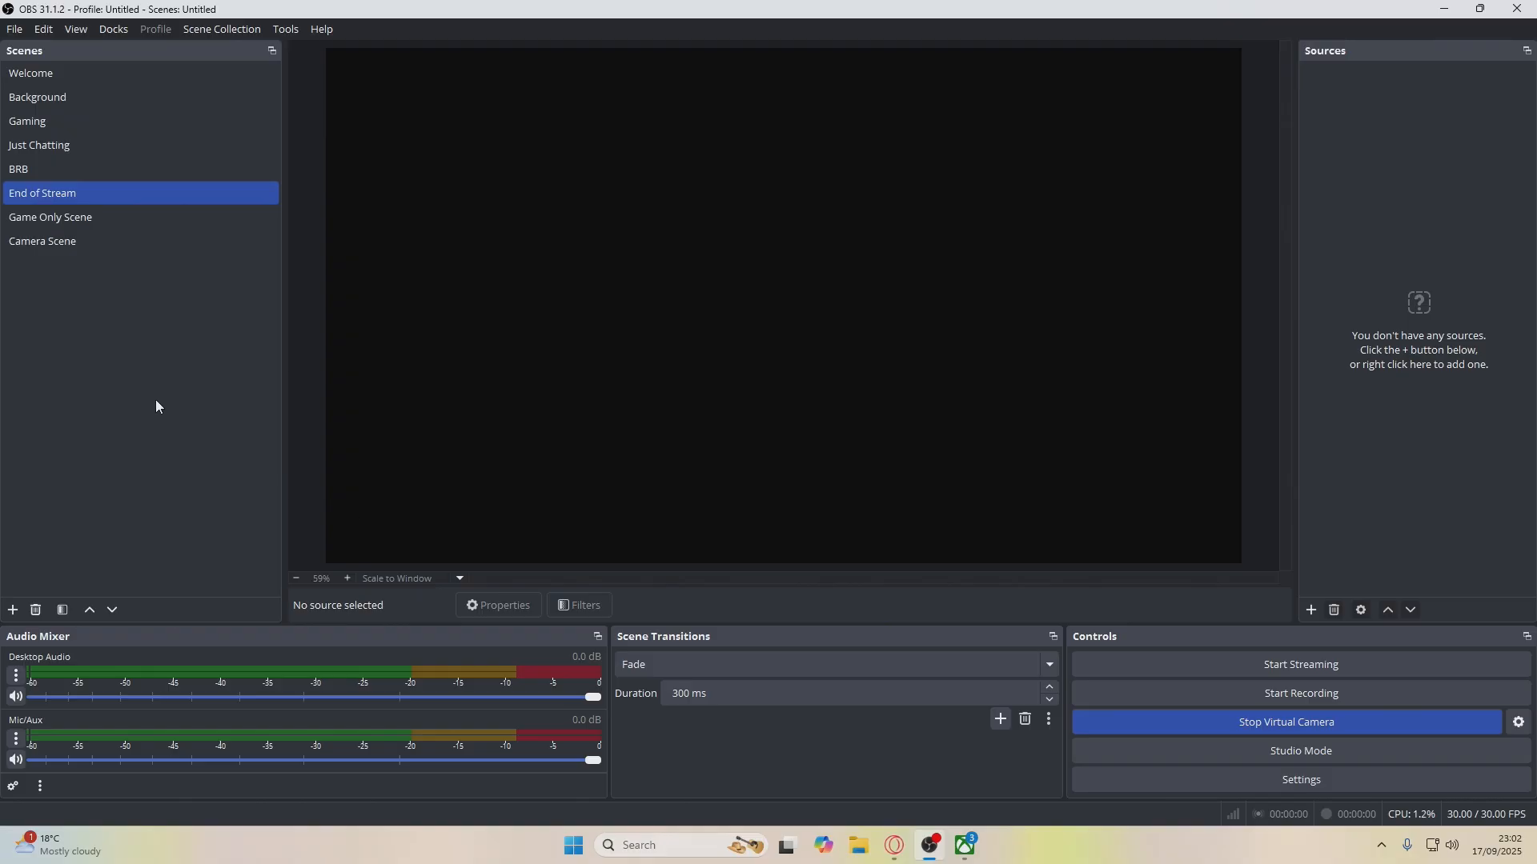
# Add the existing Background scene as a source in the End of Stream scene
pyautogui.click(1318, 611)
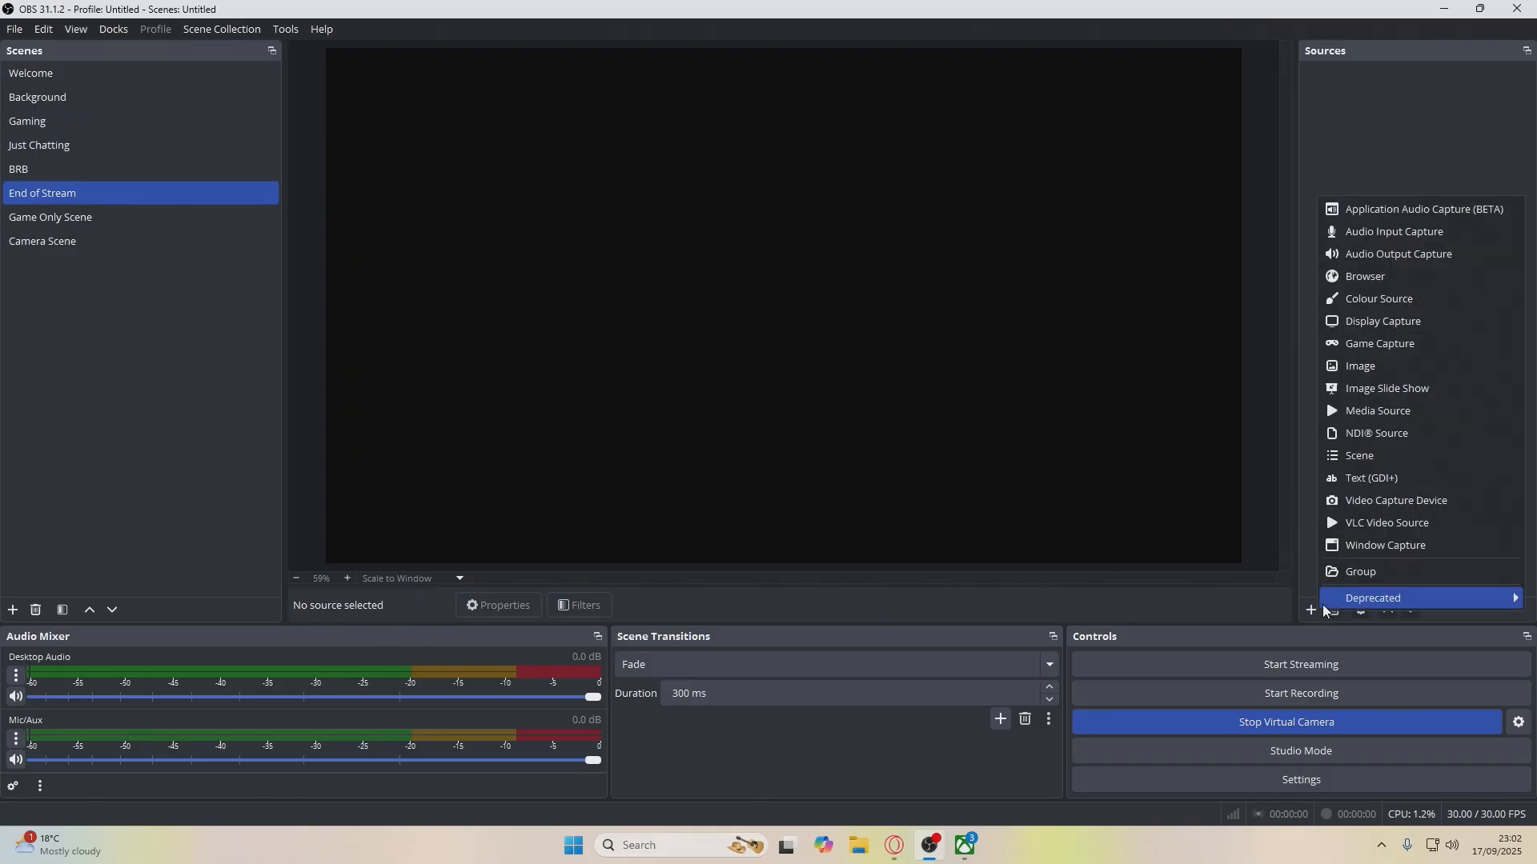
pyautogui.click(1358, 455)
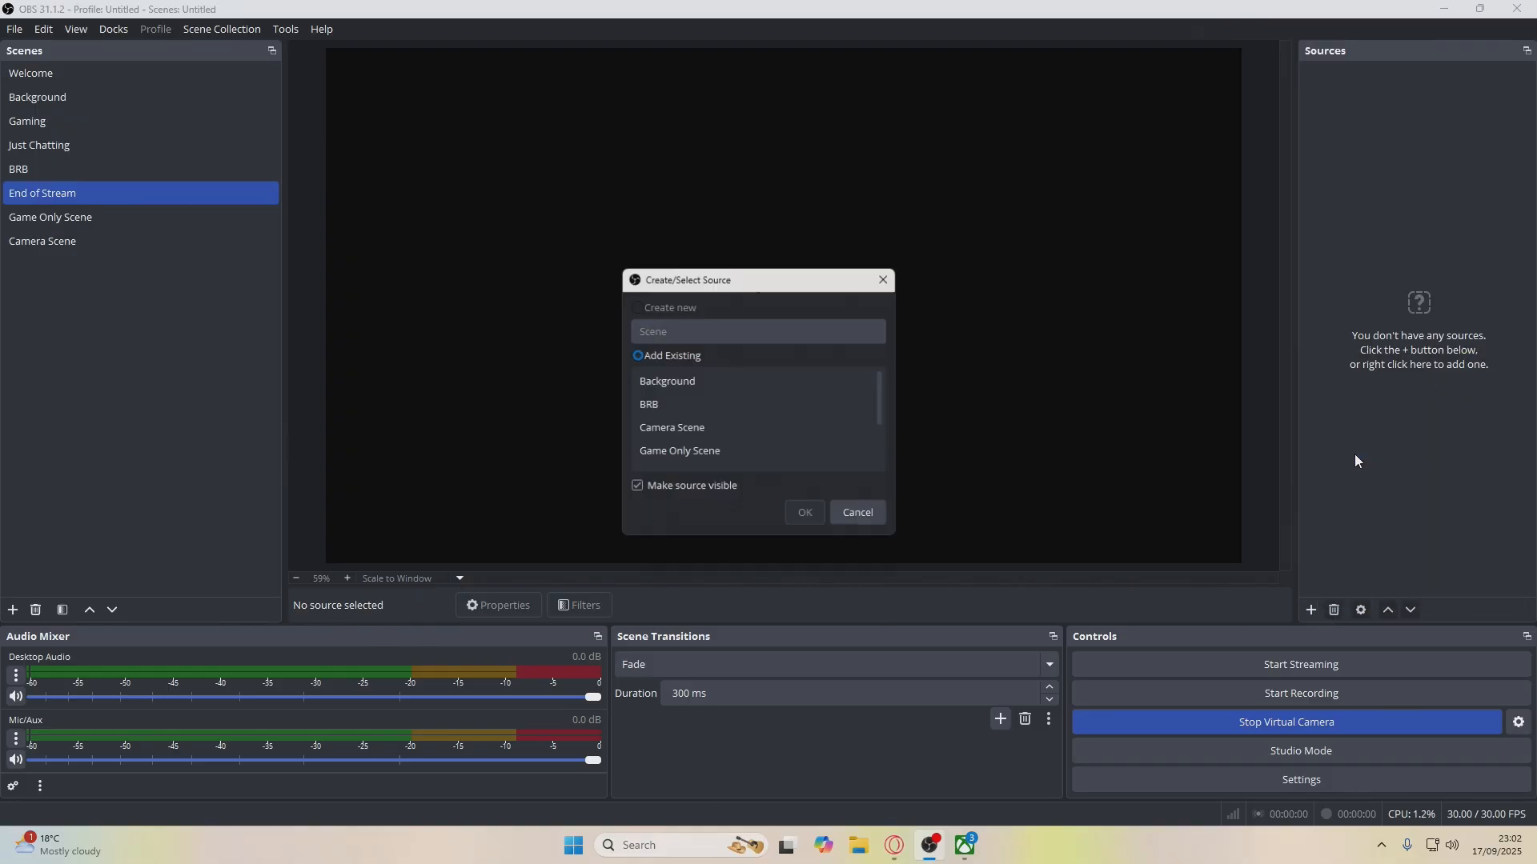
pyautogui.click(714, 381)
pyautogui.click(808, 518)
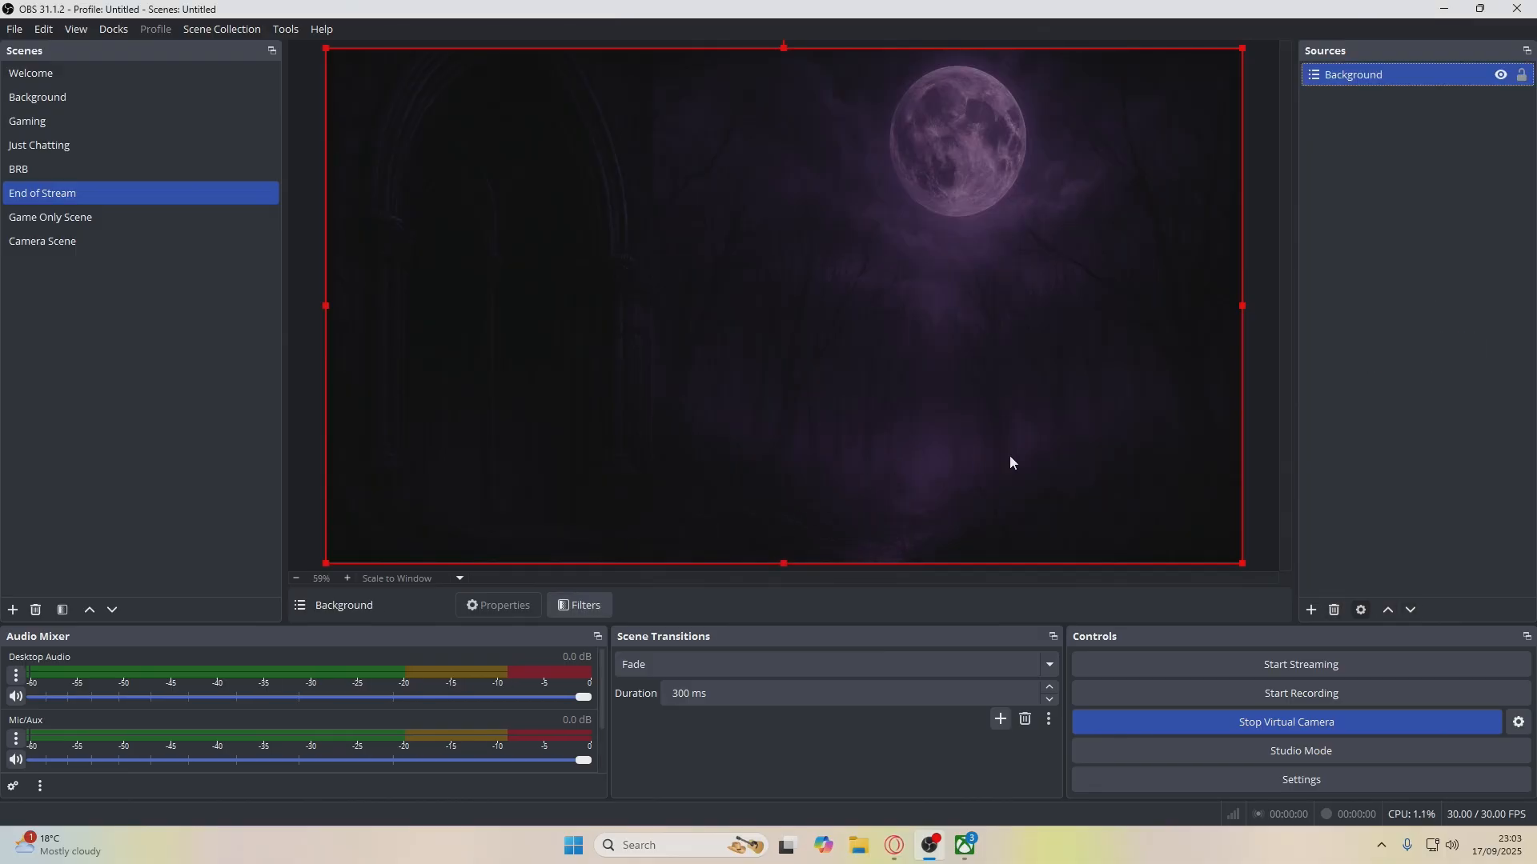
# Add a new browser source named "End Overlay" above the Background in the End of Stream scene
pyautogui.click(1310, 611)
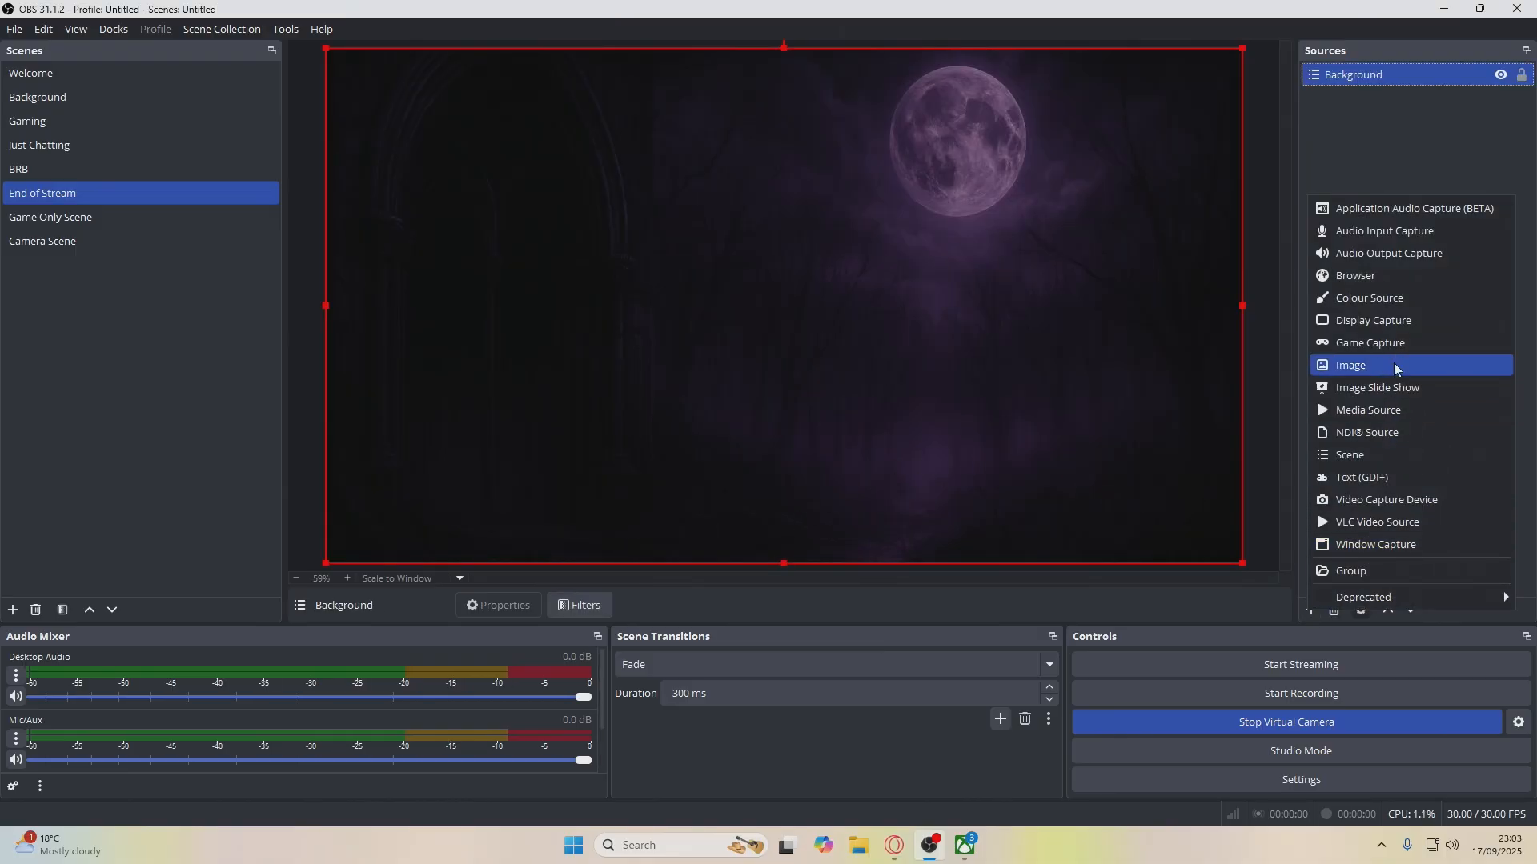
pyautogui.click(1358, 275)
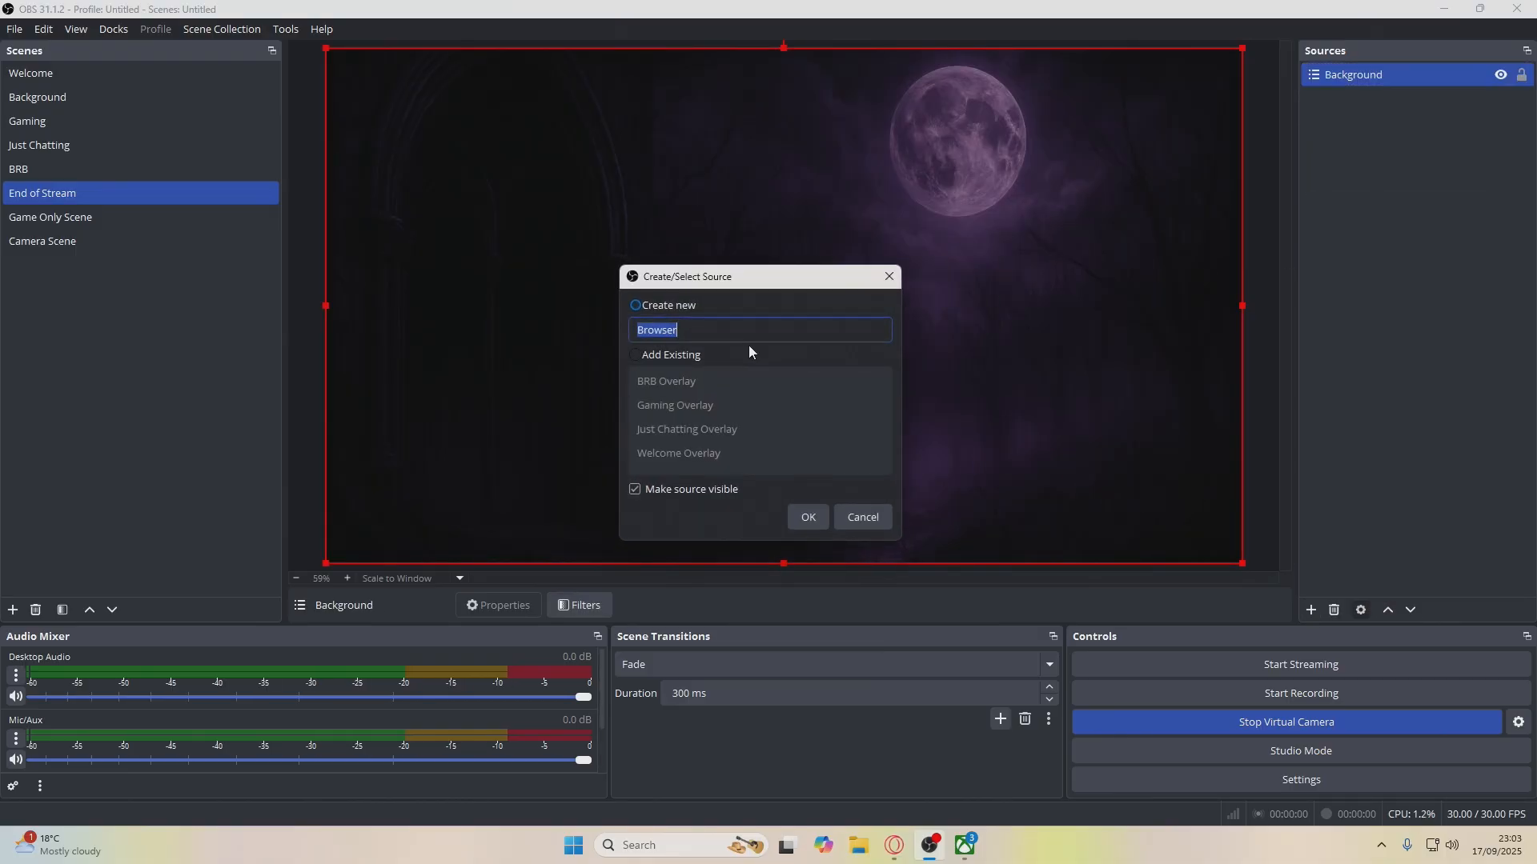
pyautogui.write('End Overlay')
pyautogui.press('Return')
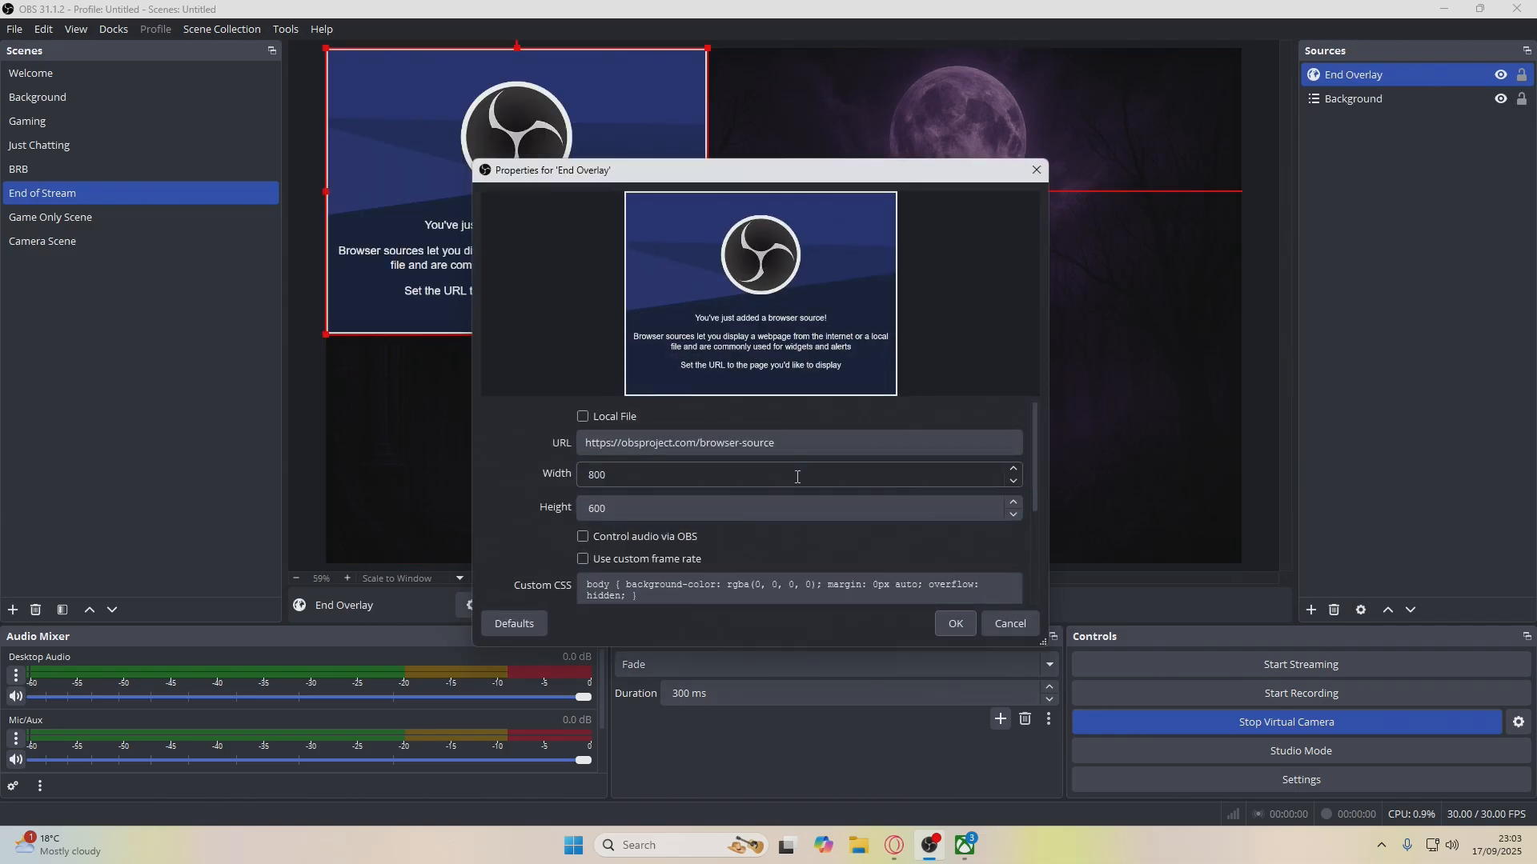
# Paste the copied overlay URL into the End Overlay source and set its size to 1920 × 1080
pyautogui.moveTo(775, 442); pyautogui.dragTo(536, 435)
pyautogui.hotkey('ctrl', 'v')
pyautogui.press('Tab')
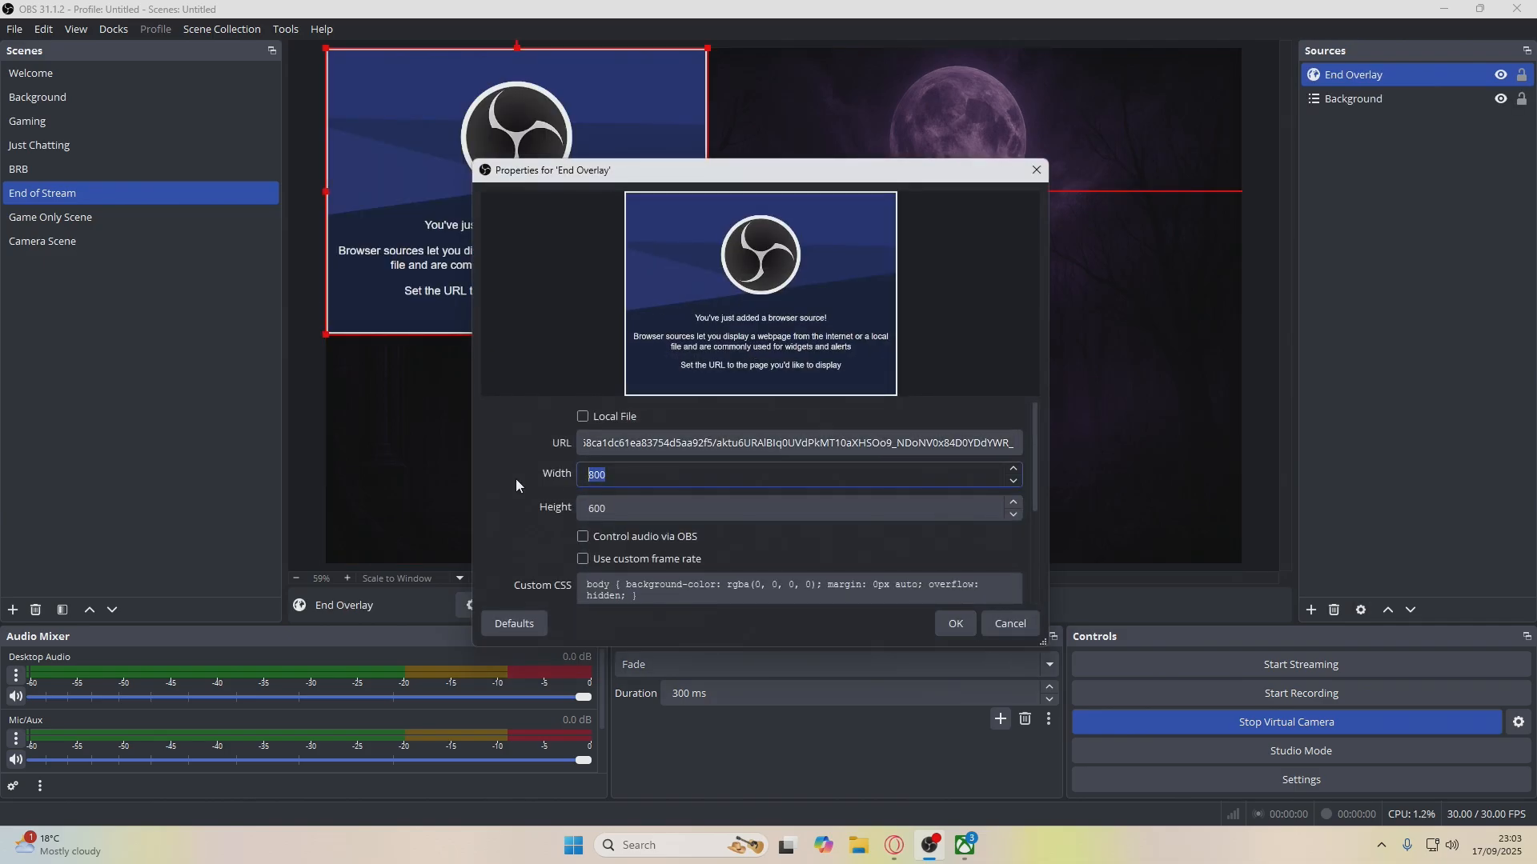
pyautogui.write('1920')
pyautogui.press('Tab')
pyautogui.write('1080')
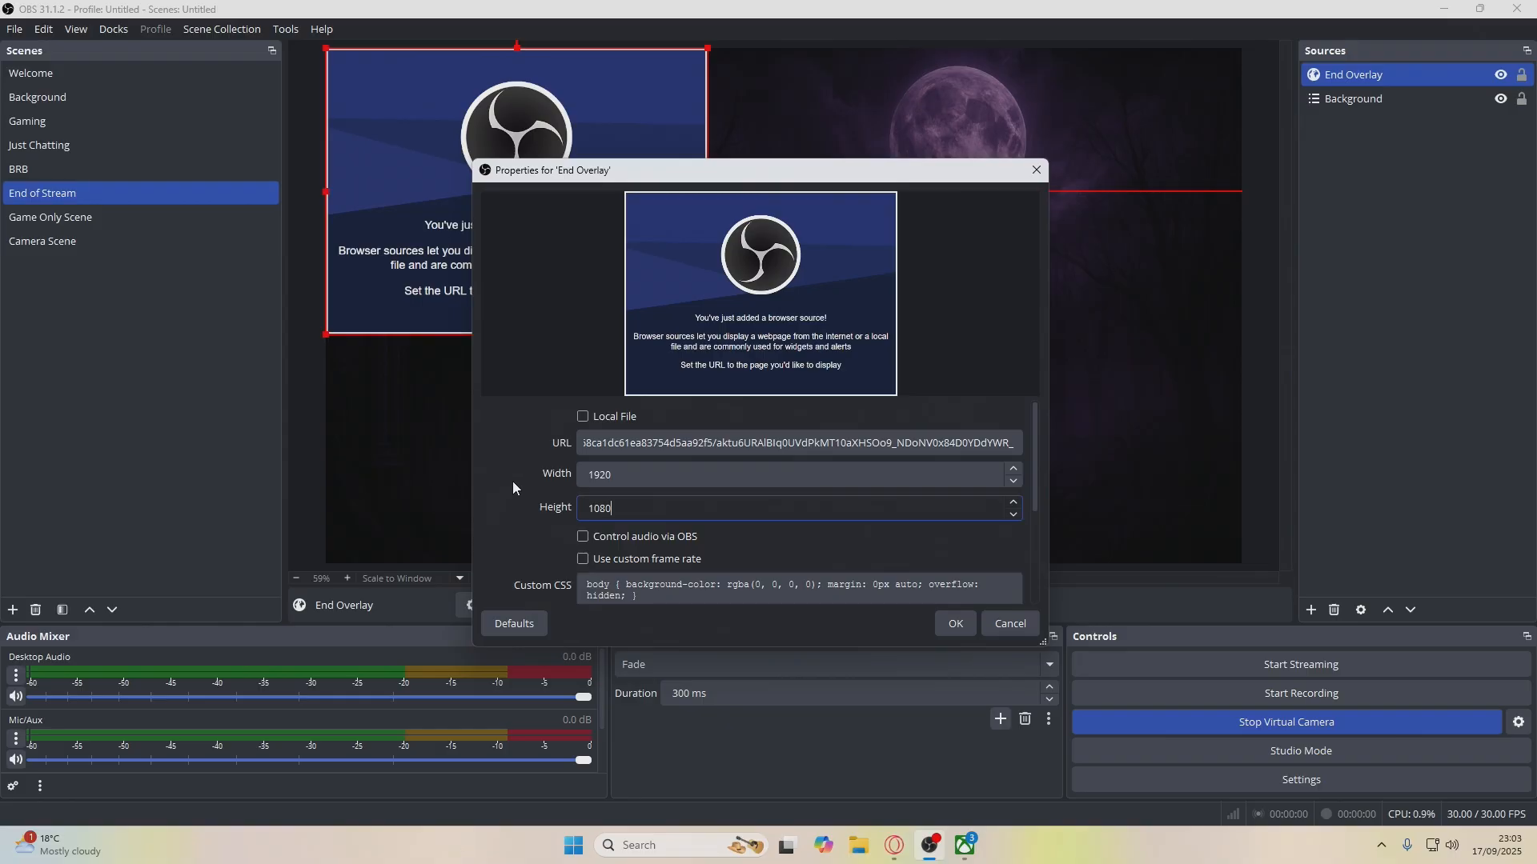
pyautogui.scroll(-3, 517, 484)
pyautogui.click(959, 622)
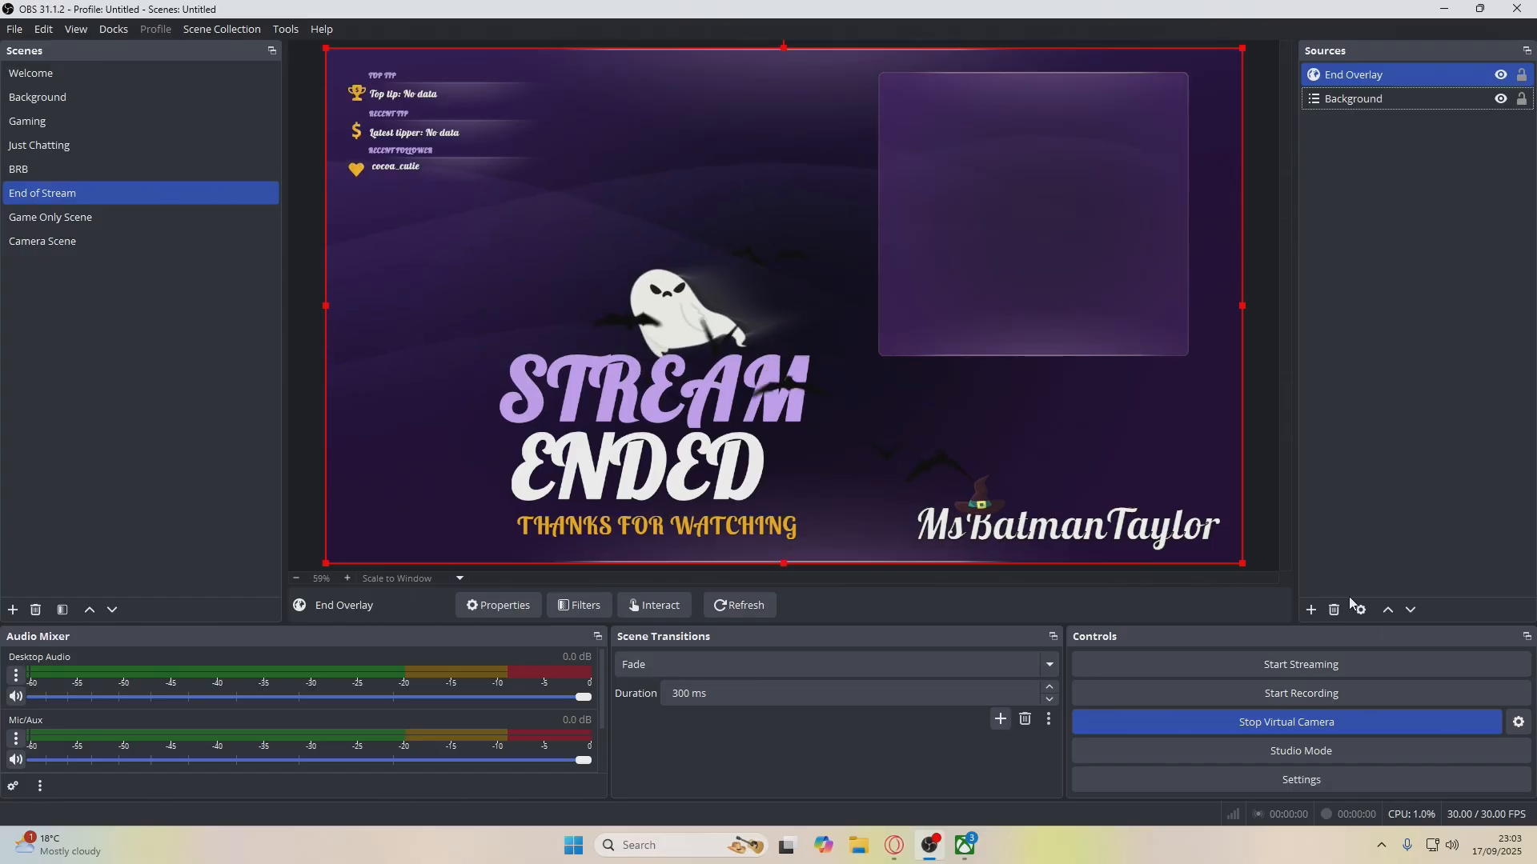
# Add the existing Microphone audio input capture to the End of Stream scene and bring its level meter into view
pyautogui.click(1311, 609)
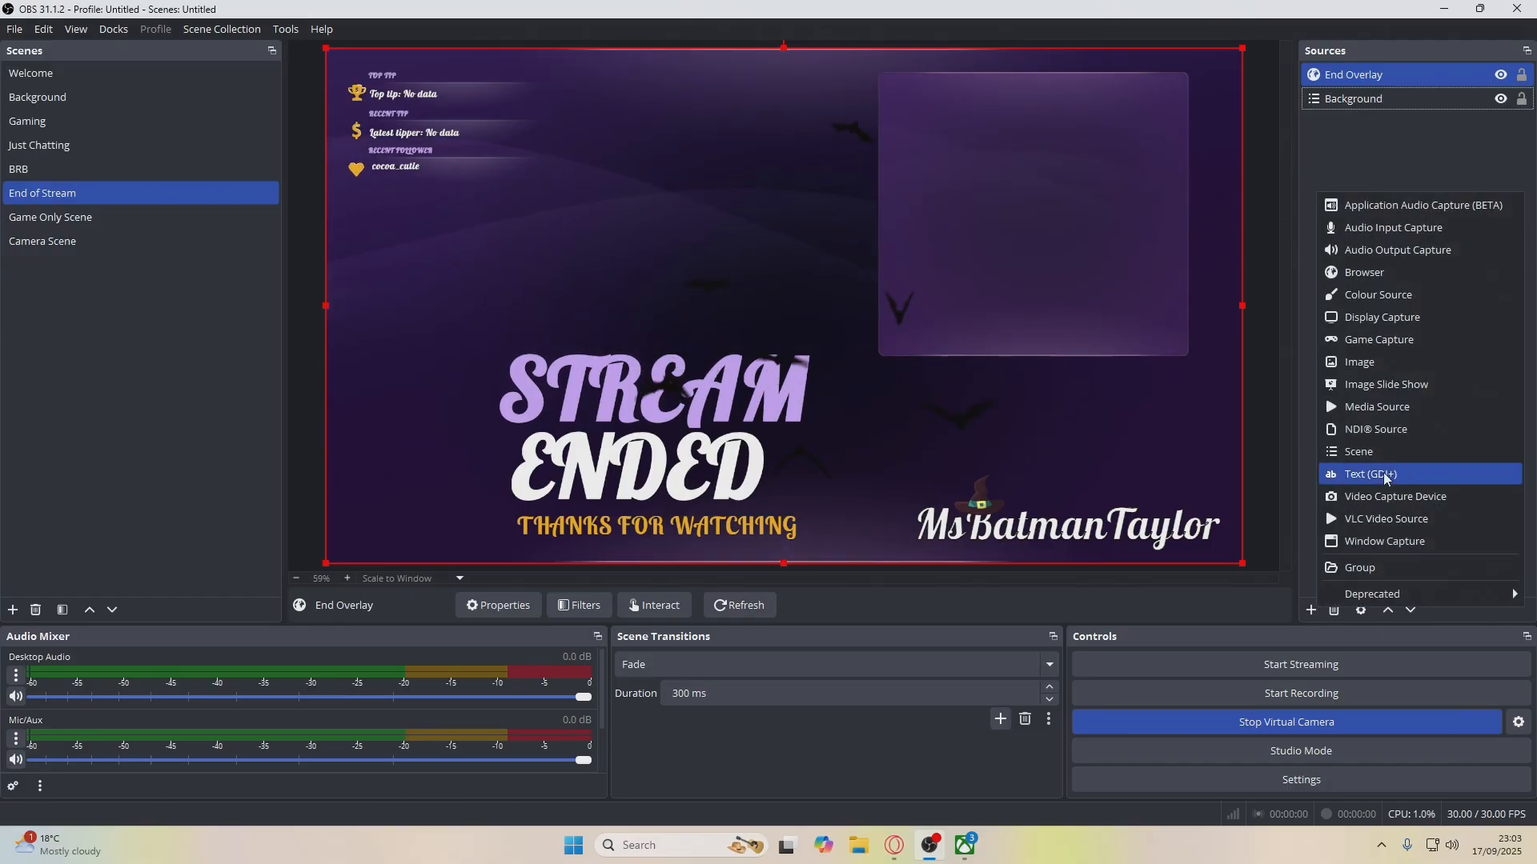
pyautogui.click(1396, 228)
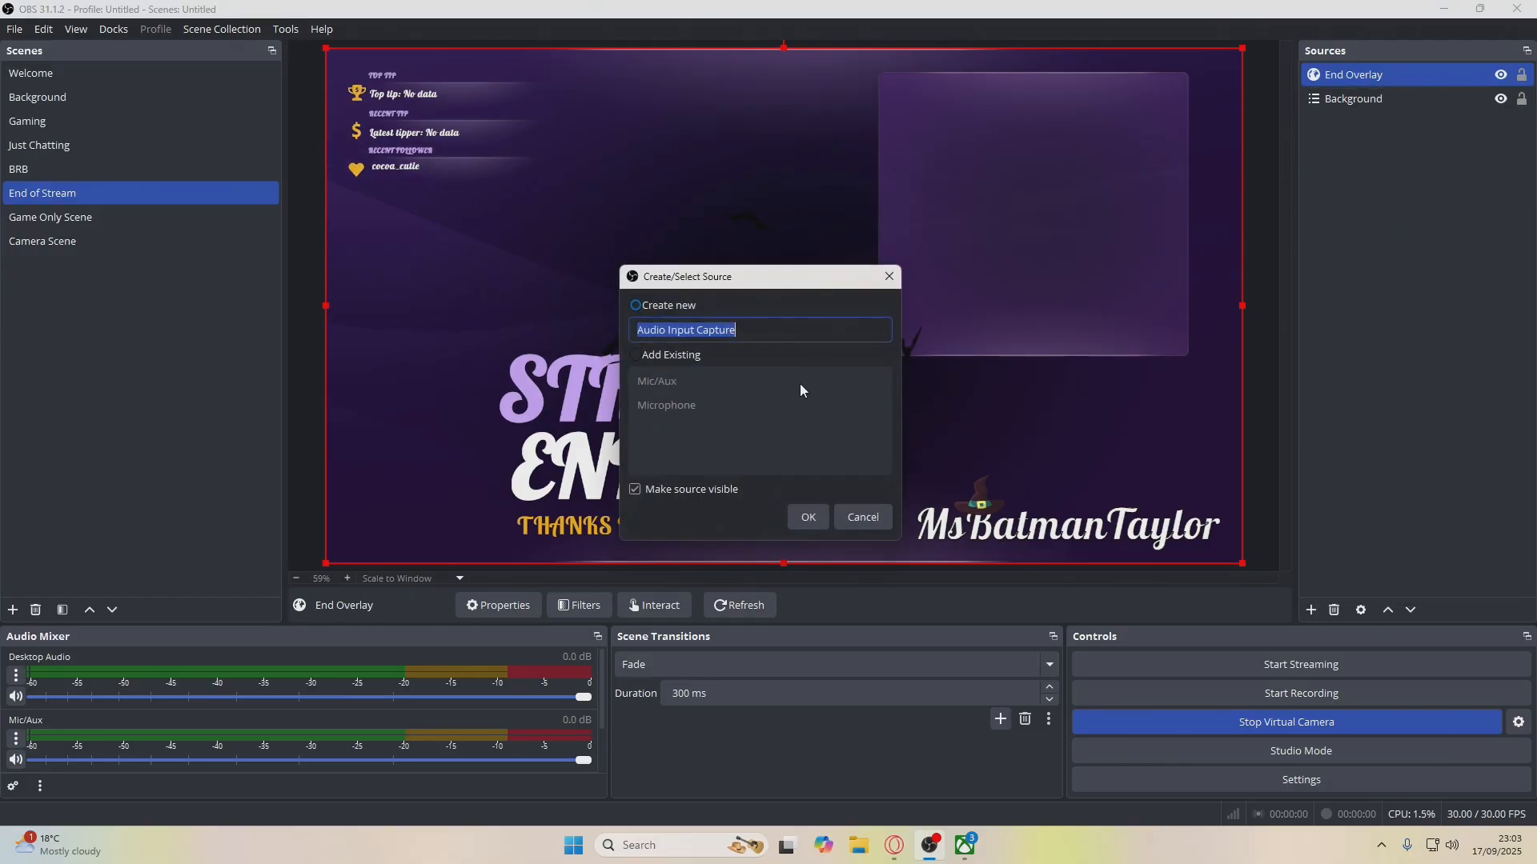
pyautogui.click(644, 357)
pyautogui.click(669, 406)
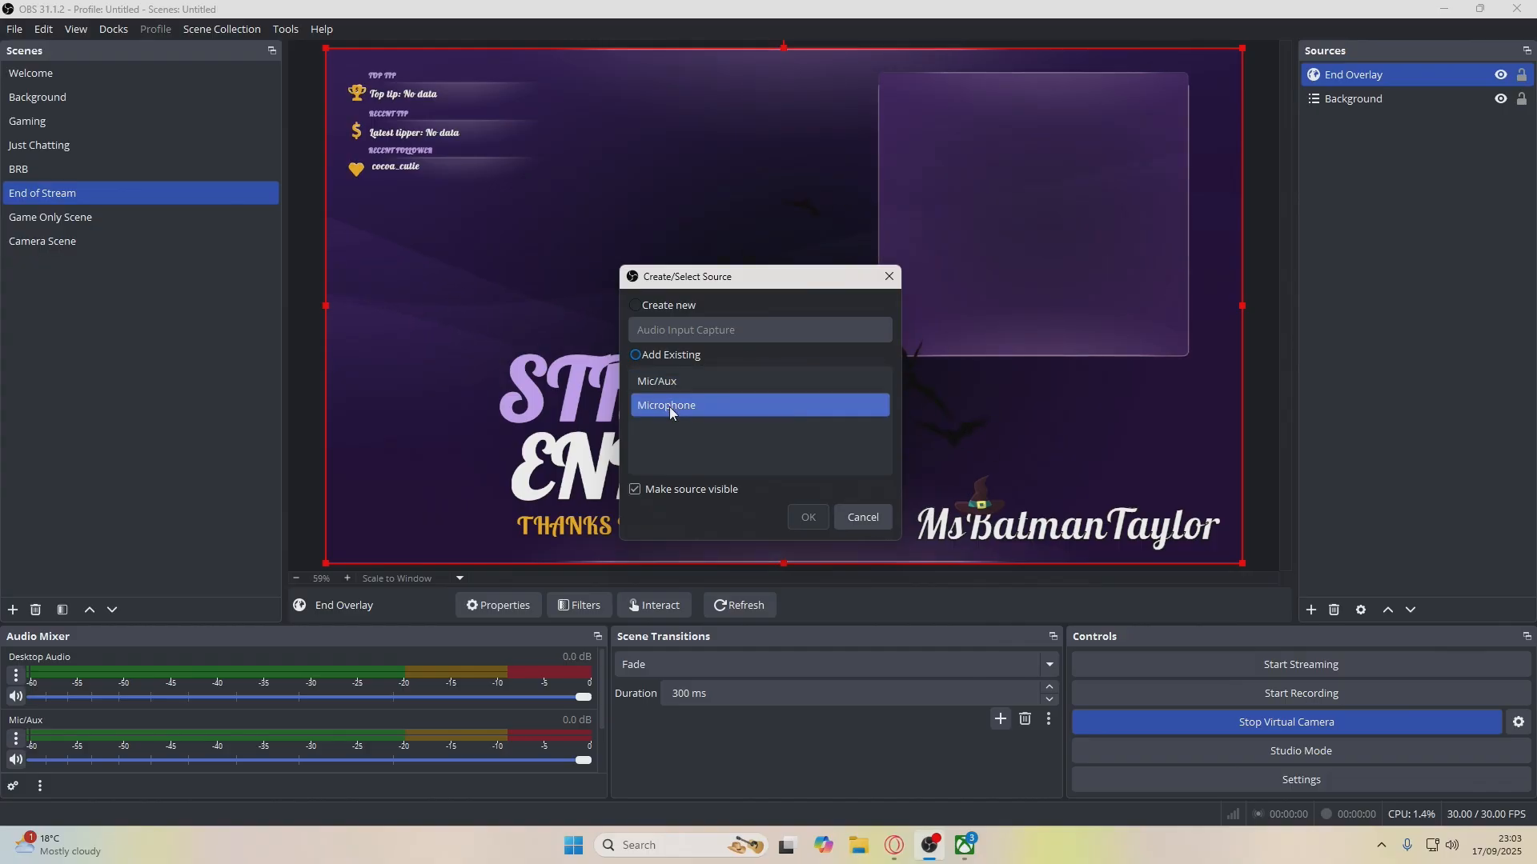
pyautogui.click(807, 517)
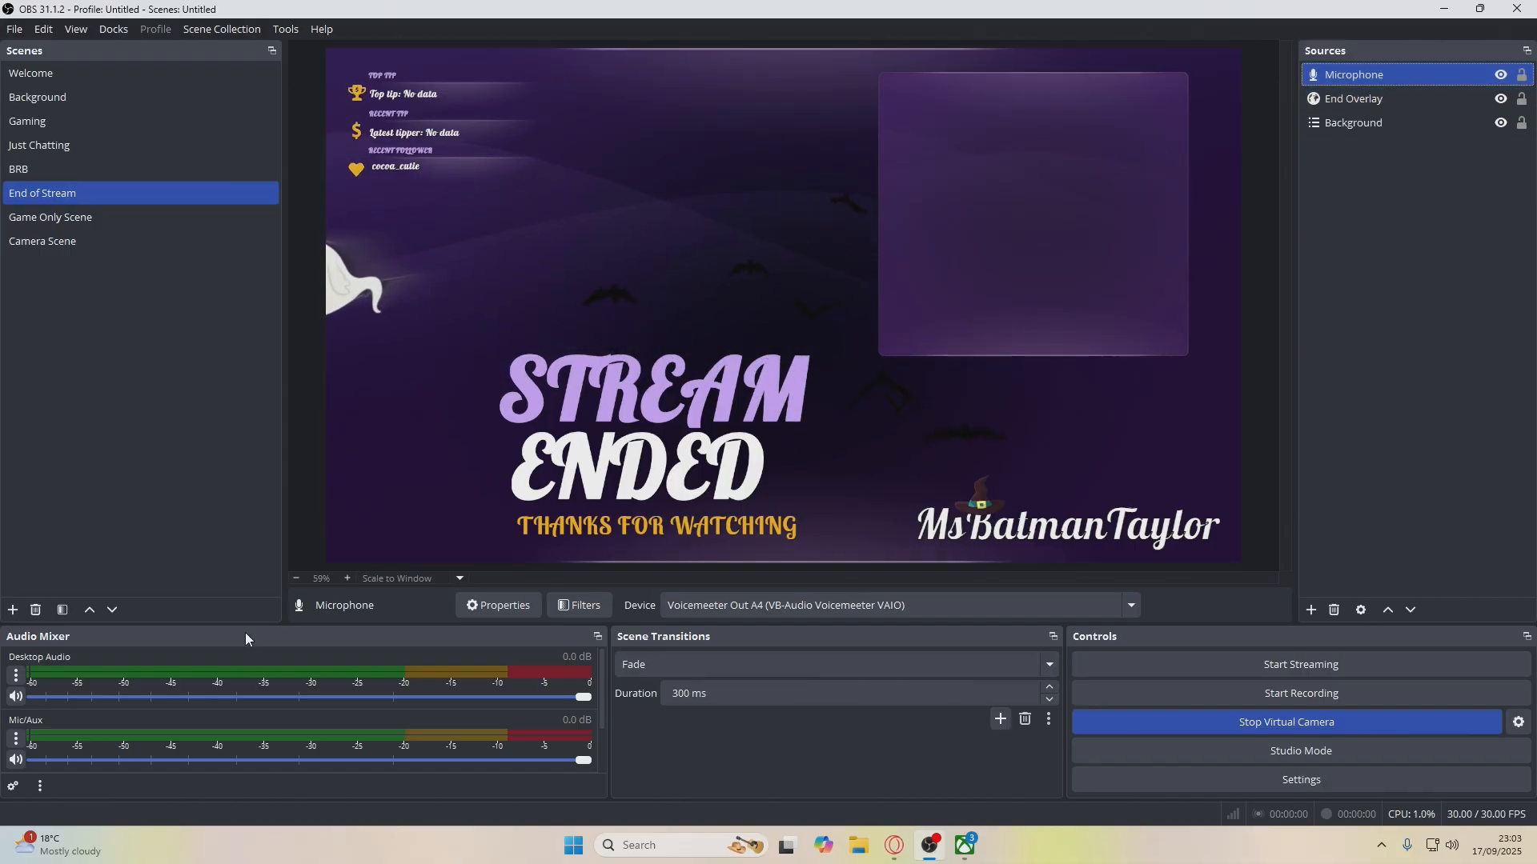
pyautogui.scroll(-1, 94, 725)
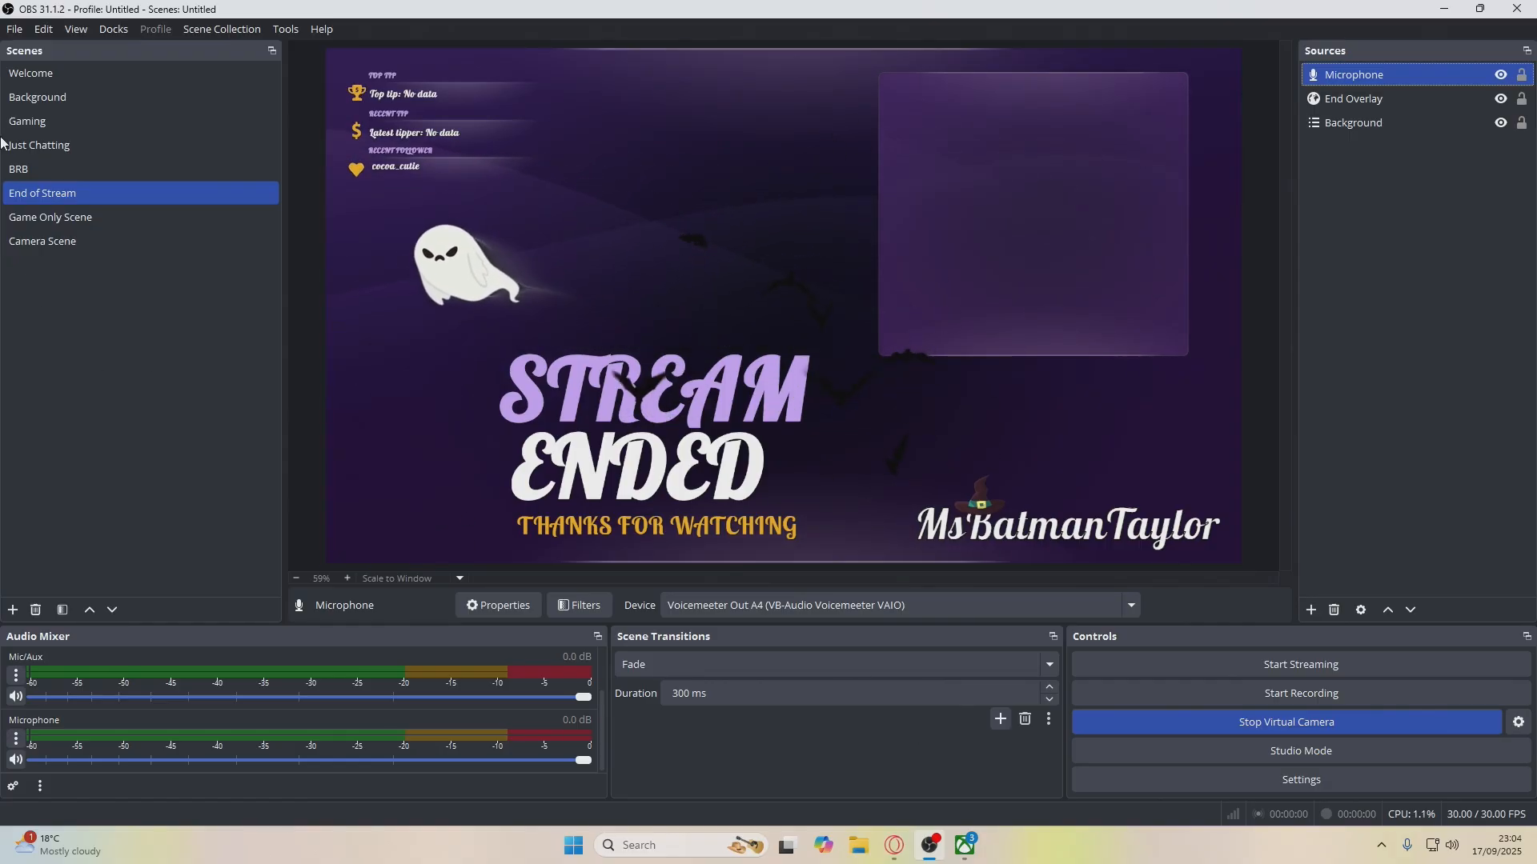
# Show the Gaming scene and stop the virtual camera
pyautogui.click(57, 127)
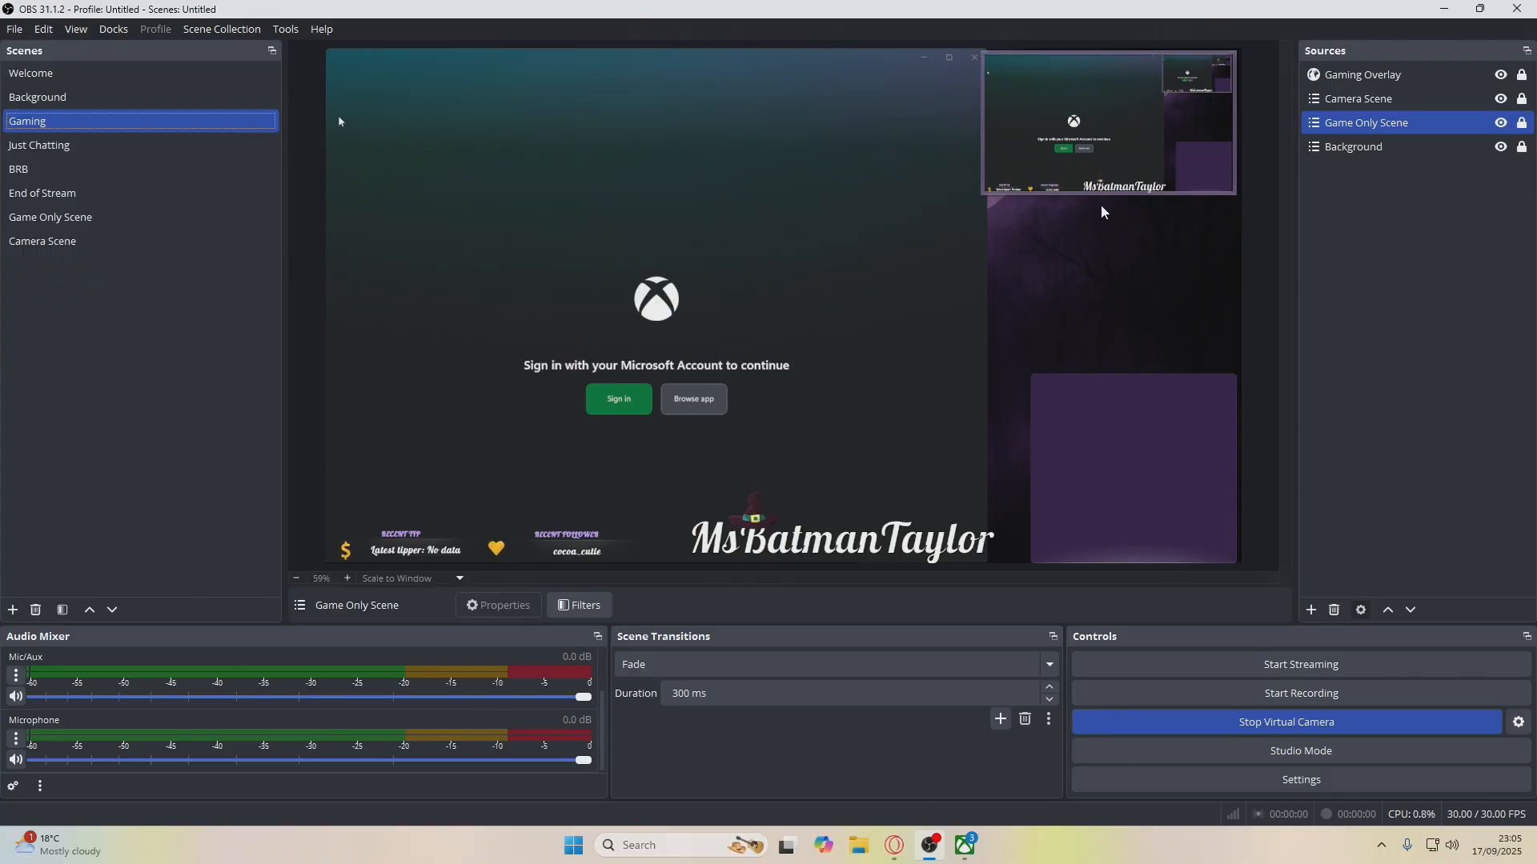
pyautogui.click(1311, 610)
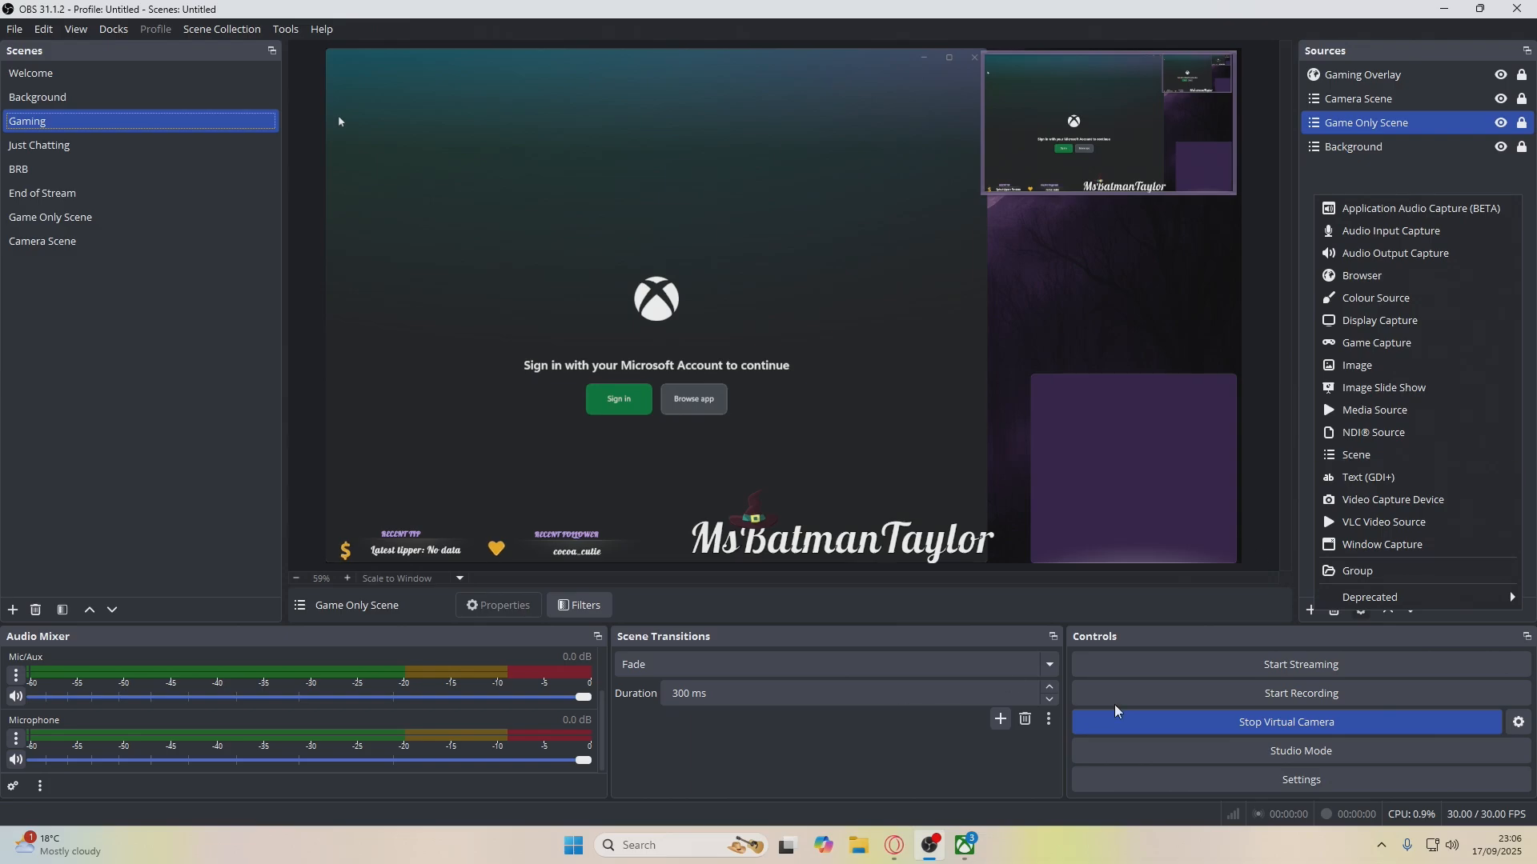
pyautogui.click(1218, 725)
pyautogui.click(1218, 719)
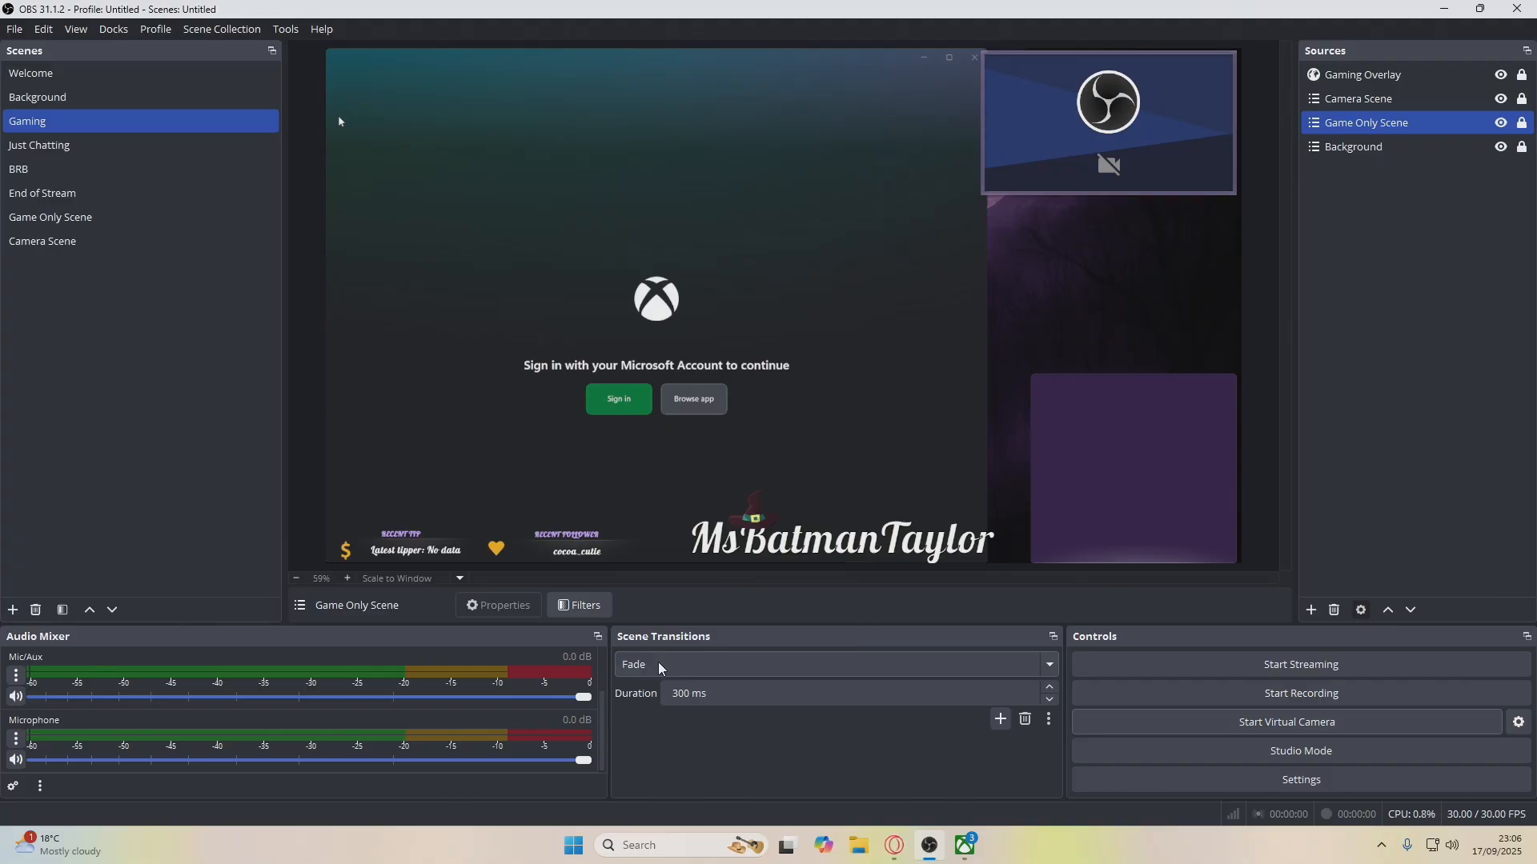
# Try the Fade transition on the Just Chatting and BRB scenes, and set the transition to Cut, returning to Just Chatting
pyautogui.click(93, 145)
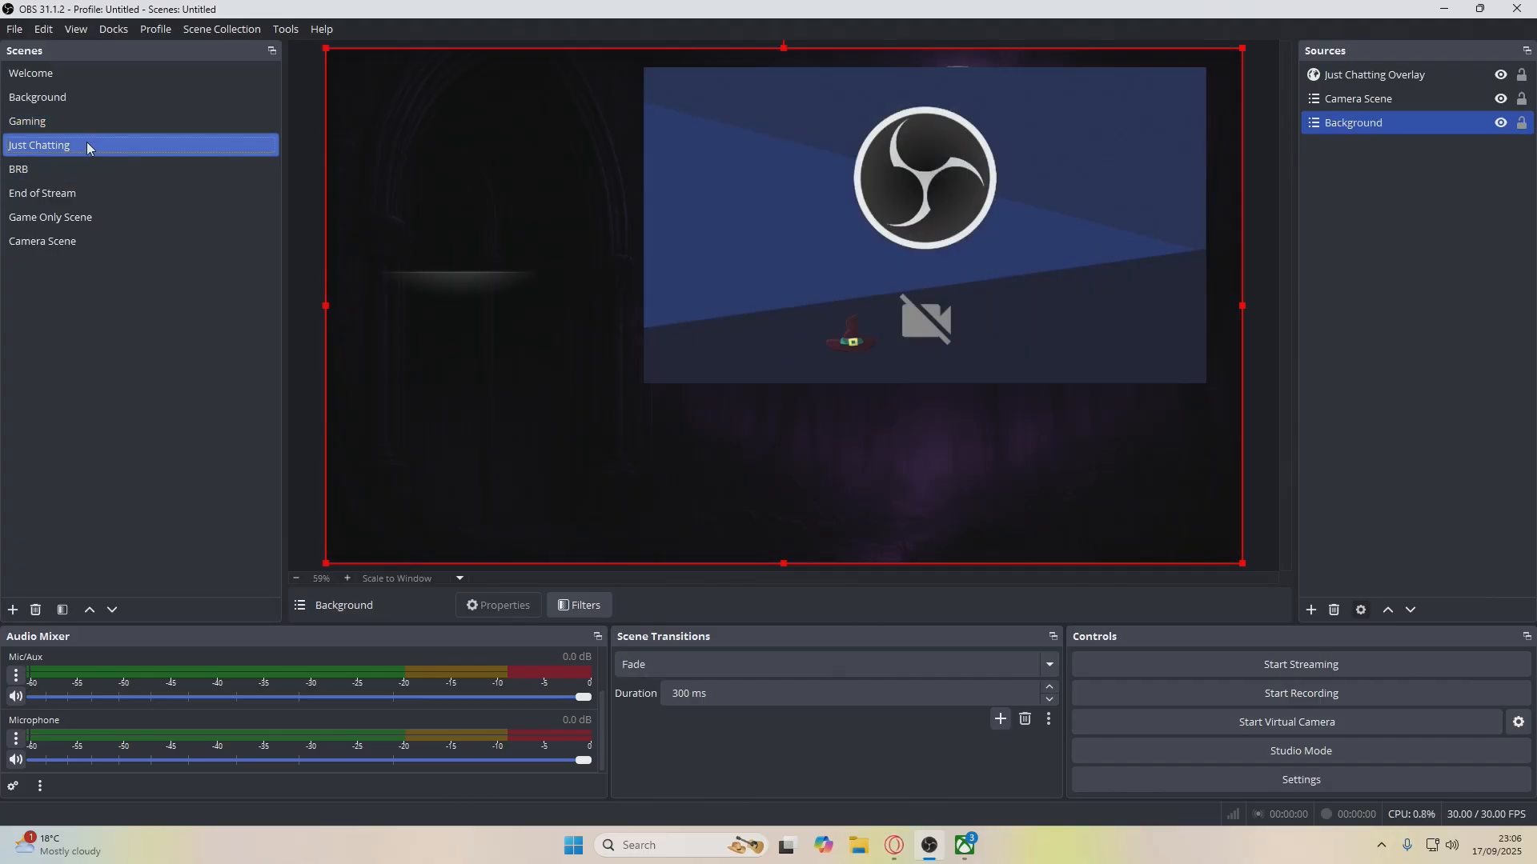
pyautogui.click(46, 171)
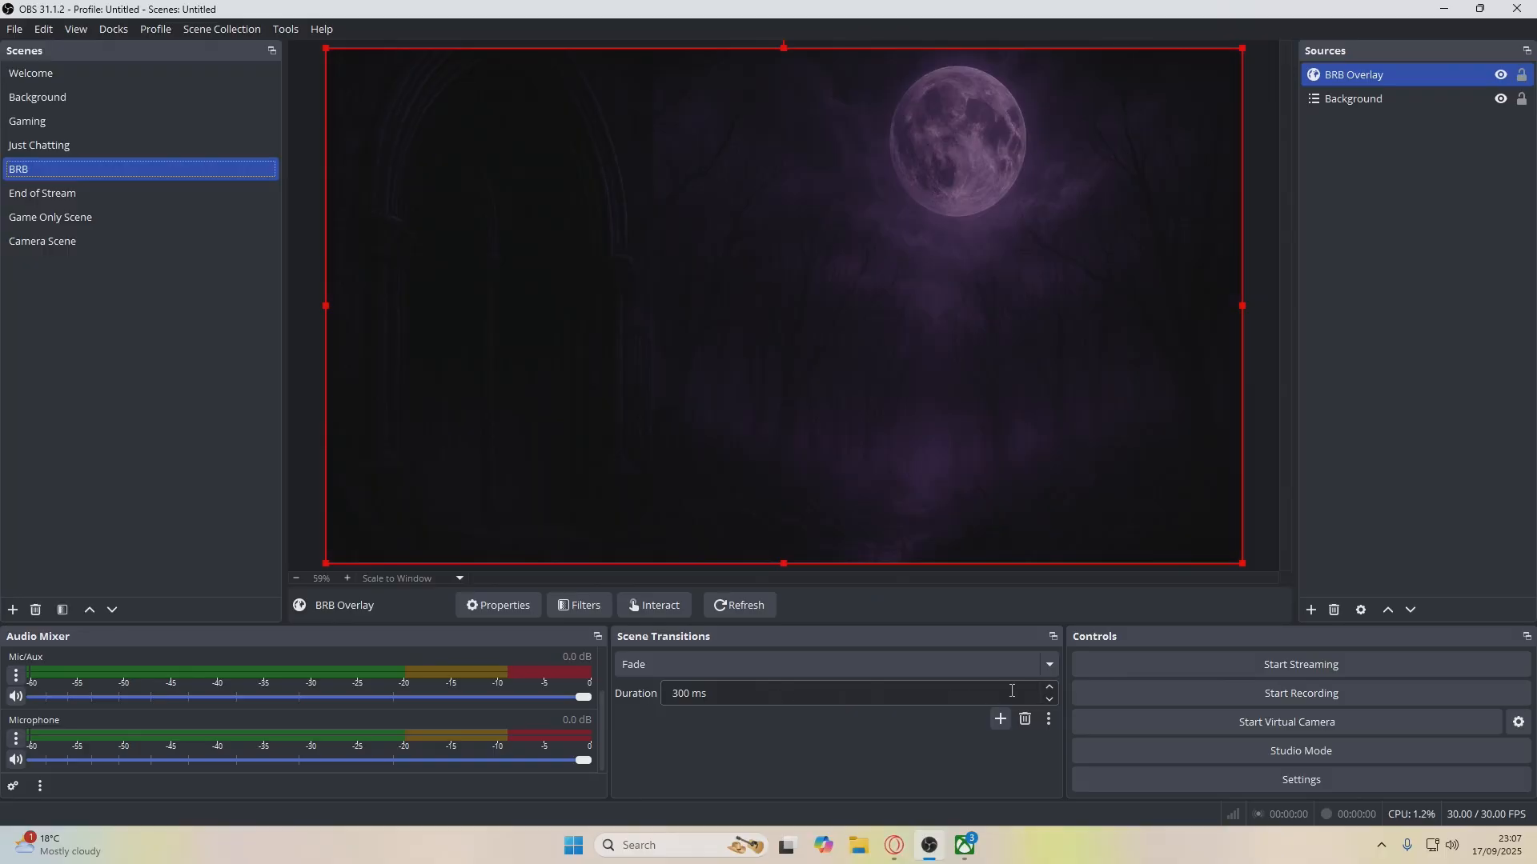
pyautogui.click(1050, 666)
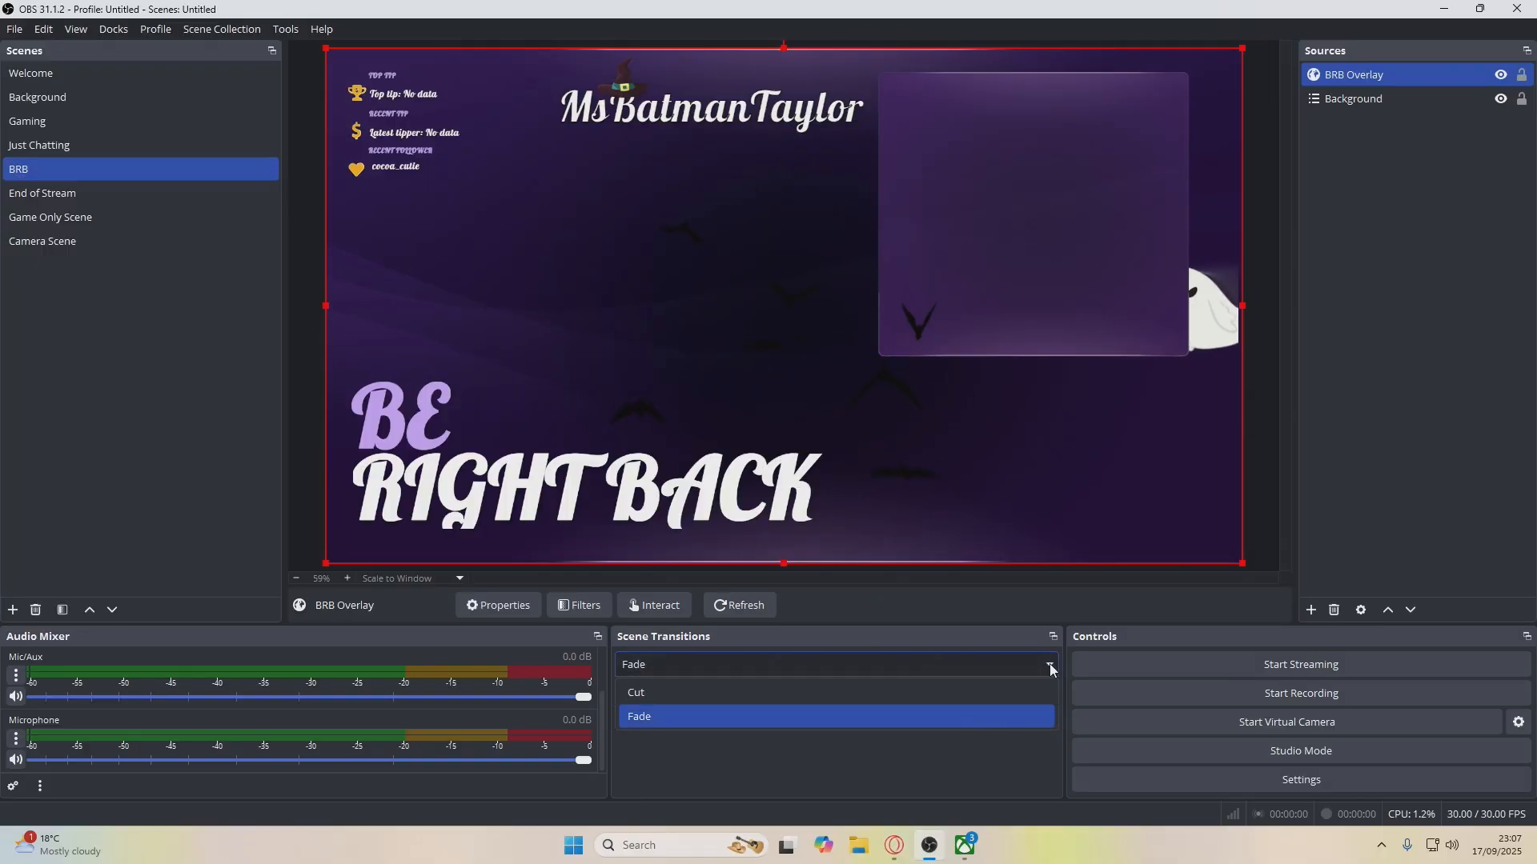
pyautogui.click(685, 693)
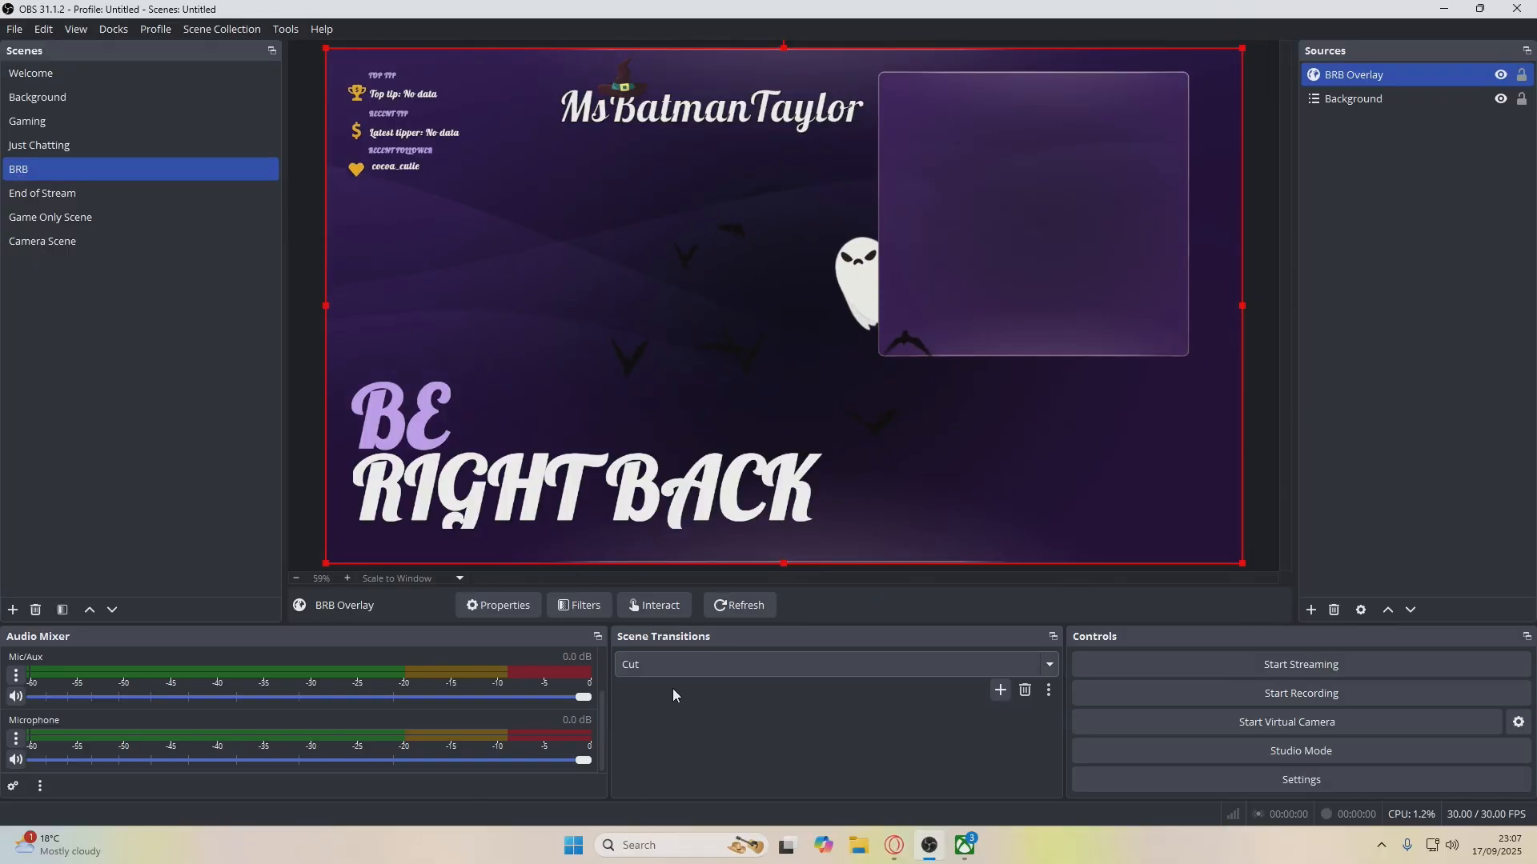
pyautogui.click(58, 149)
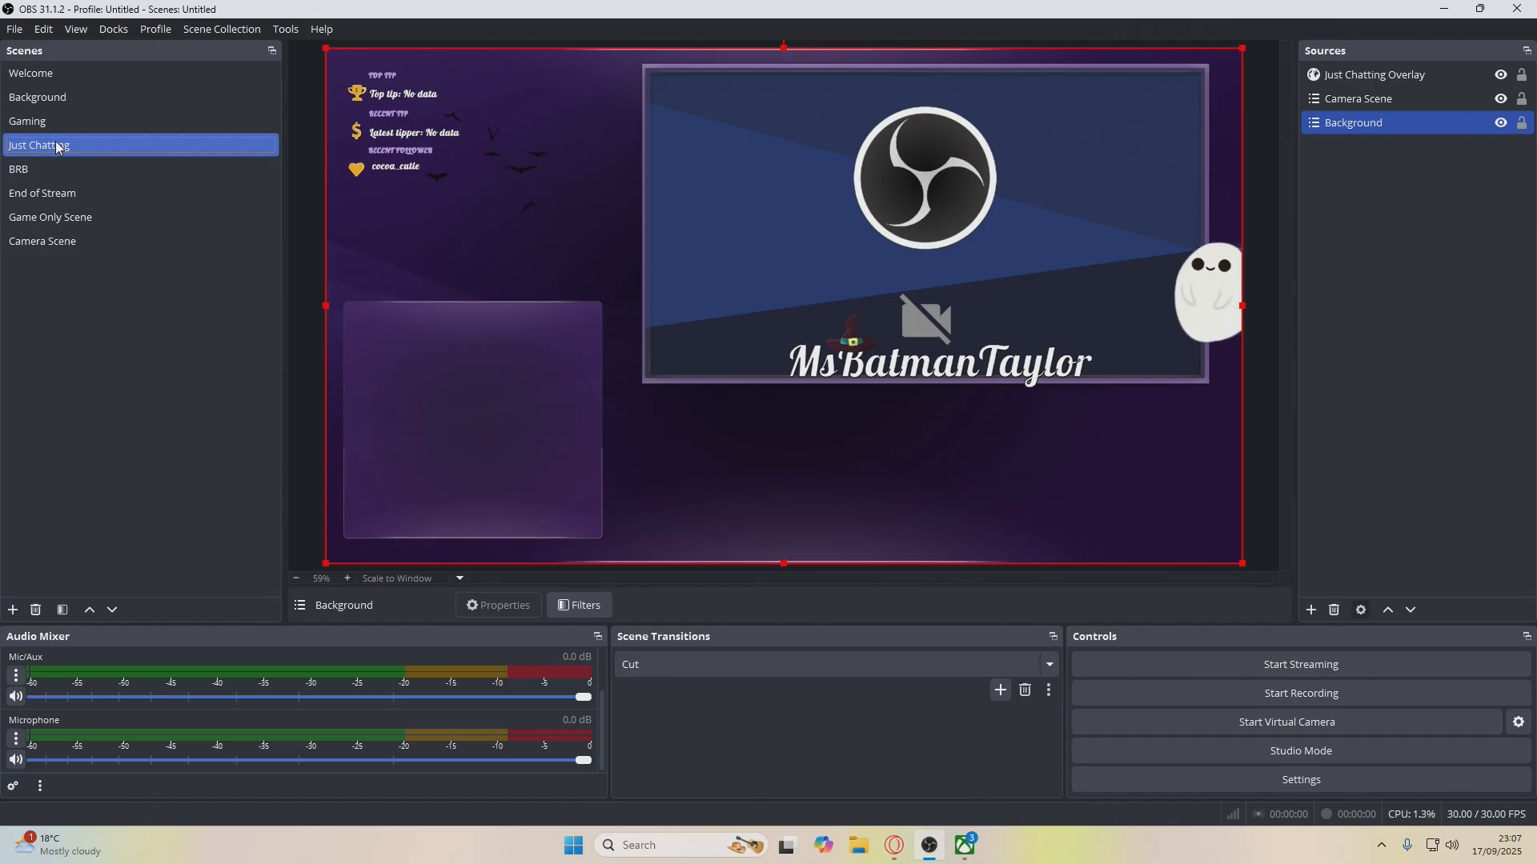
# Add a Move transition that matches if the source name contains the other source name, and try it between Gaming and Just Chatting
pyautogui.click(1000, 691)
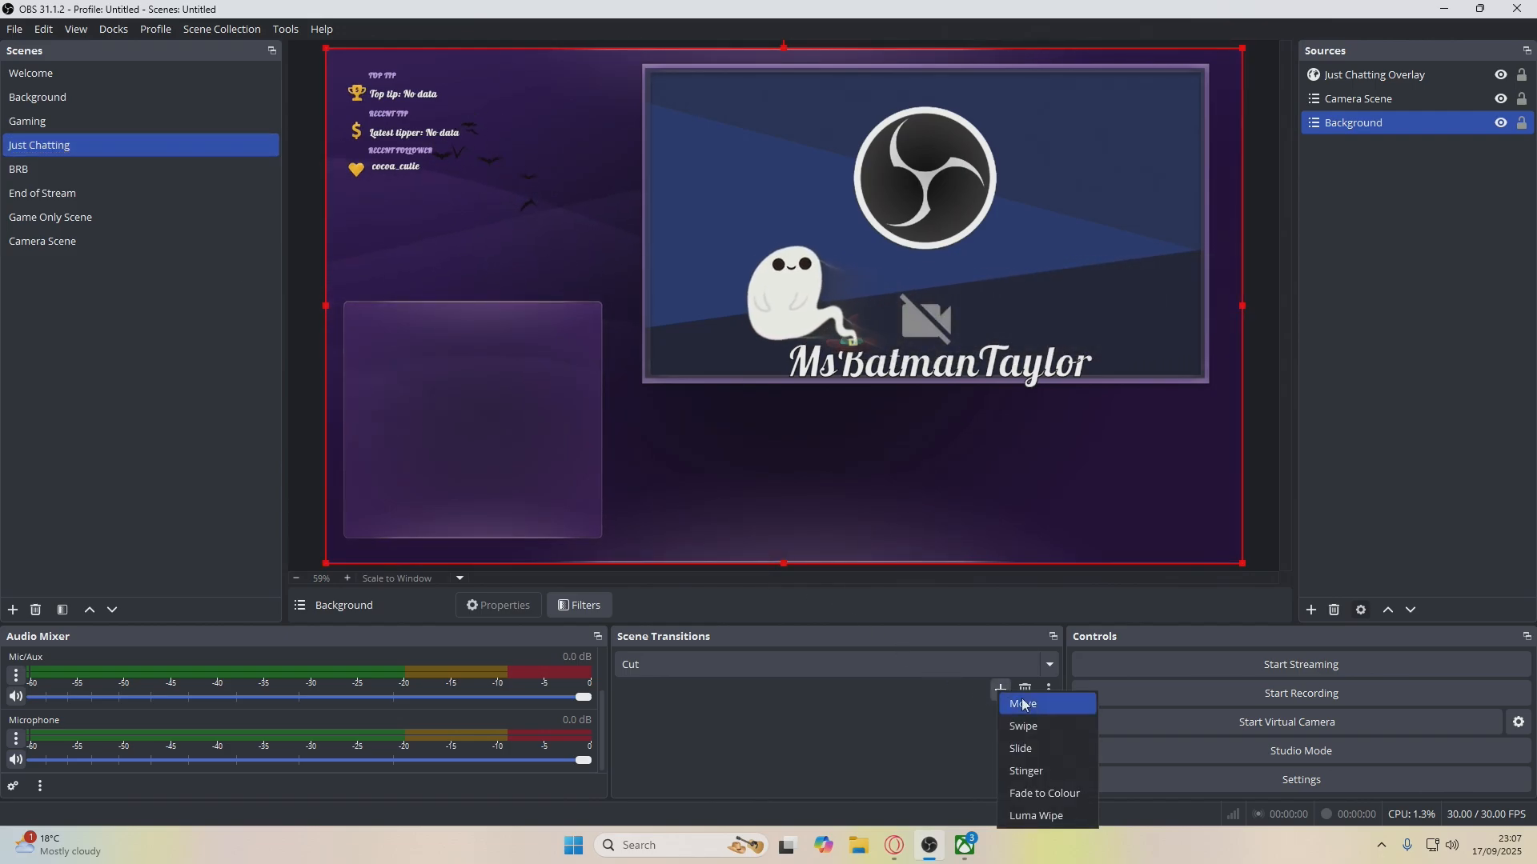
pyautogui.click(1032, 706)
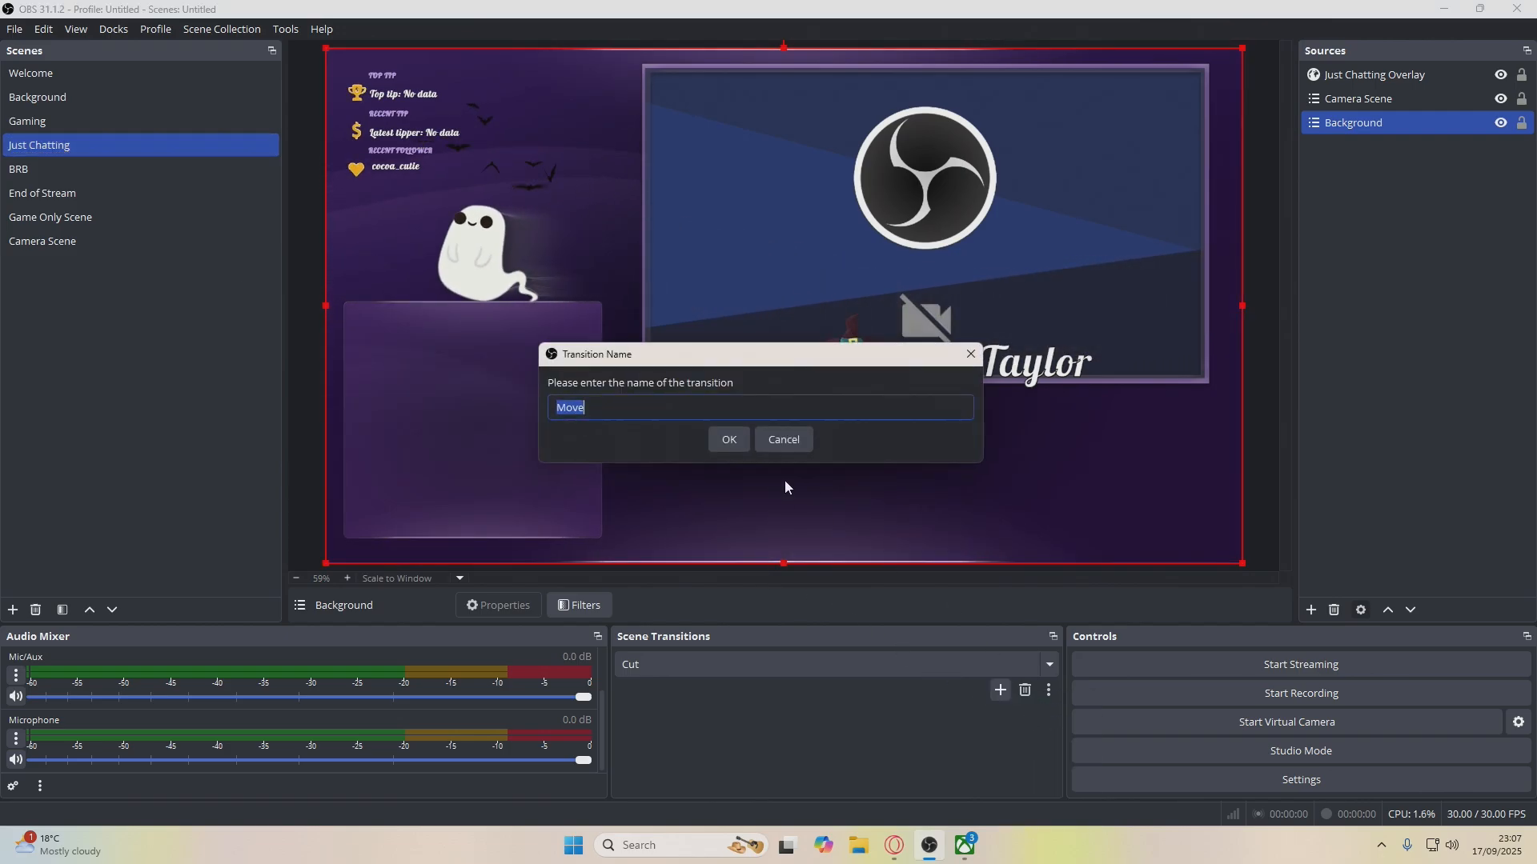
pyautogui.click(728, 439)
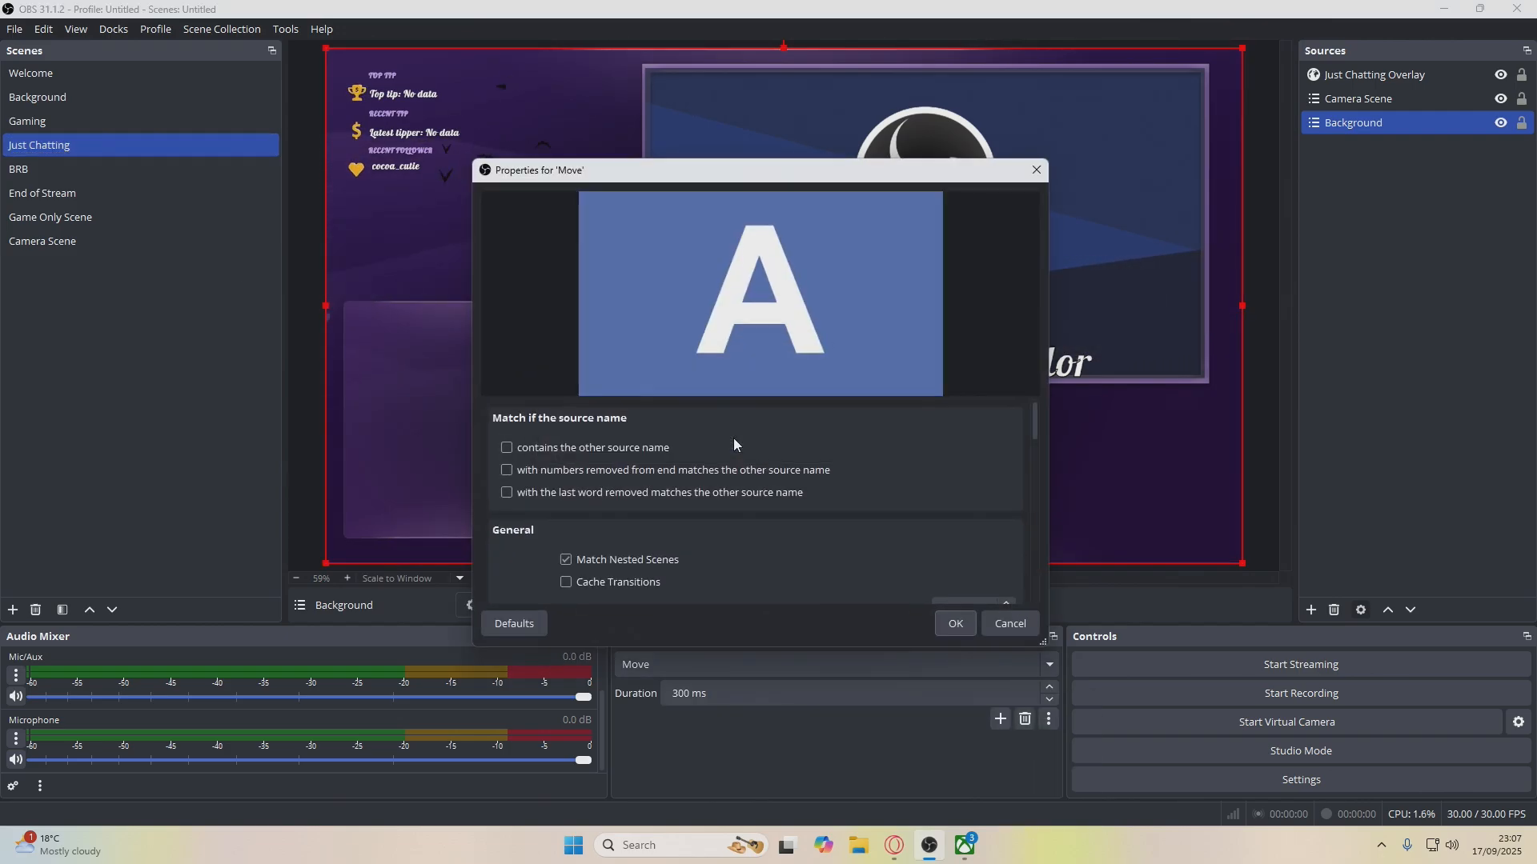
pyautogui.click(507, 449)
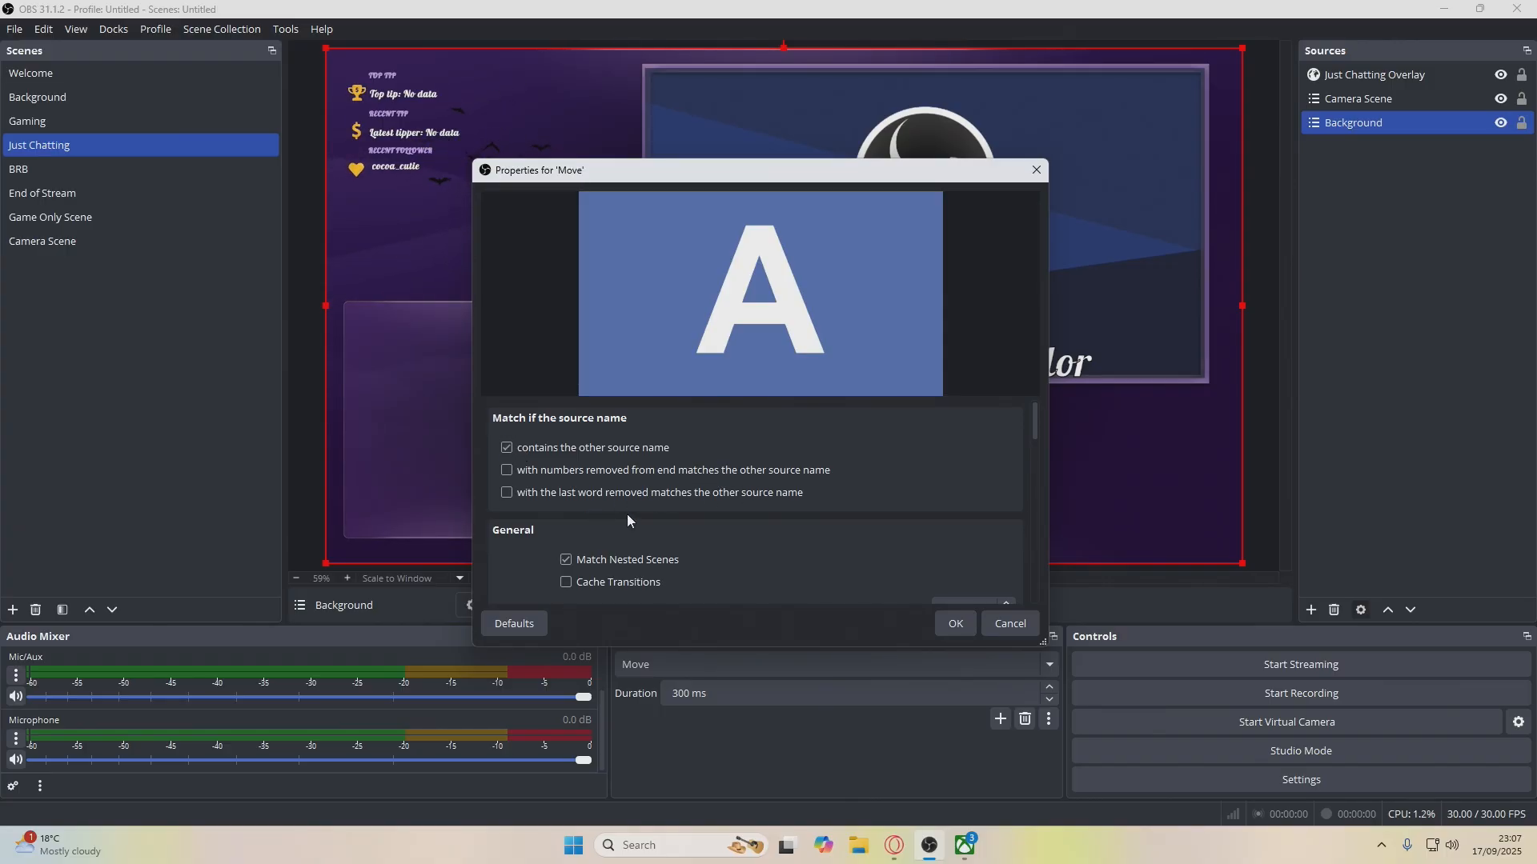
pyautogui.click(957, 623)
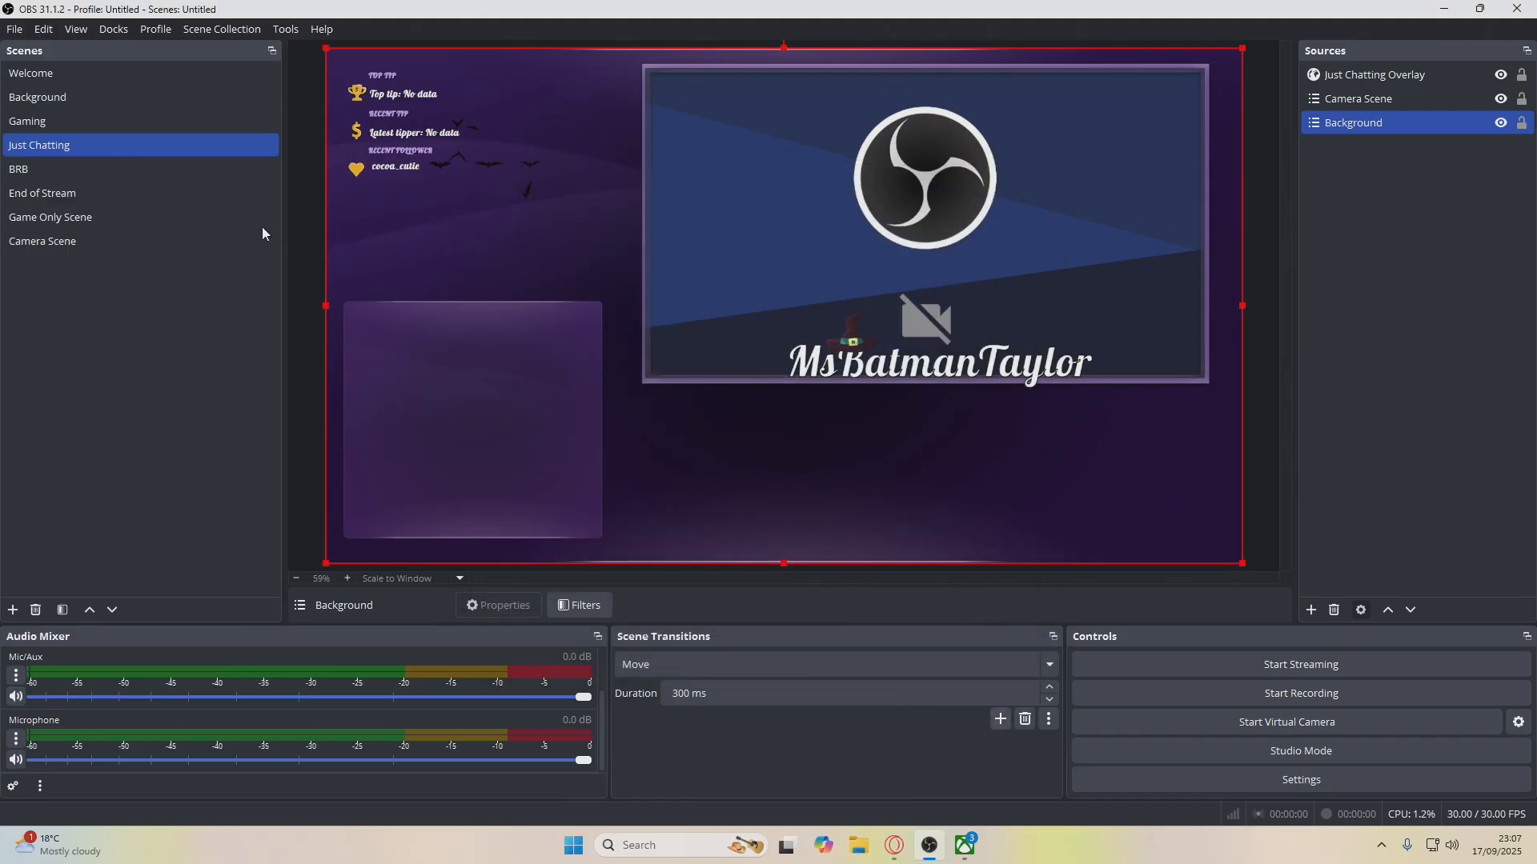
pyautogui.click(51, 125)
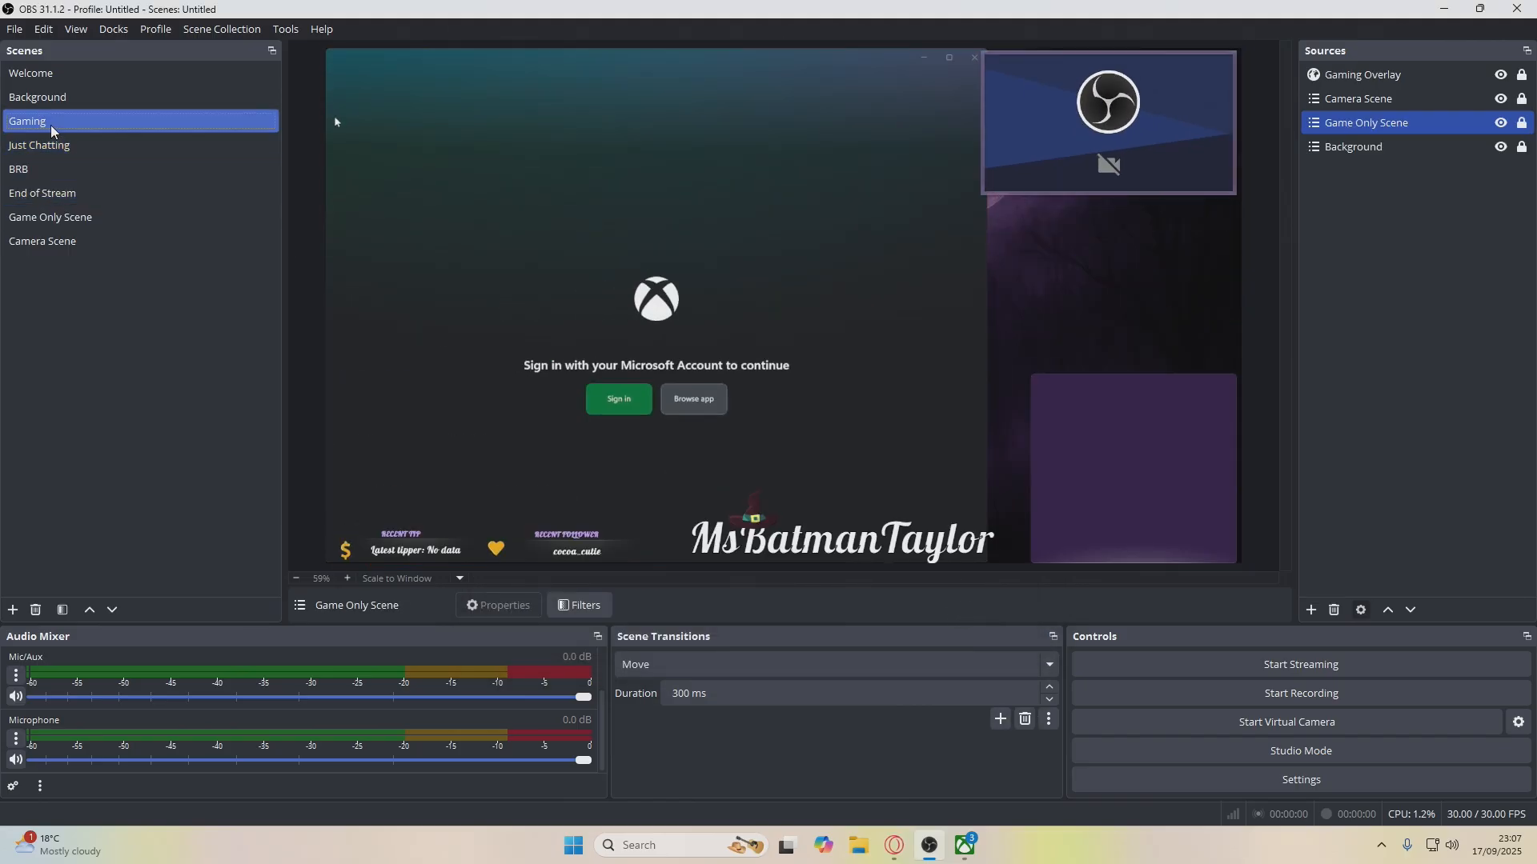
pyautogui.click(43, 146)
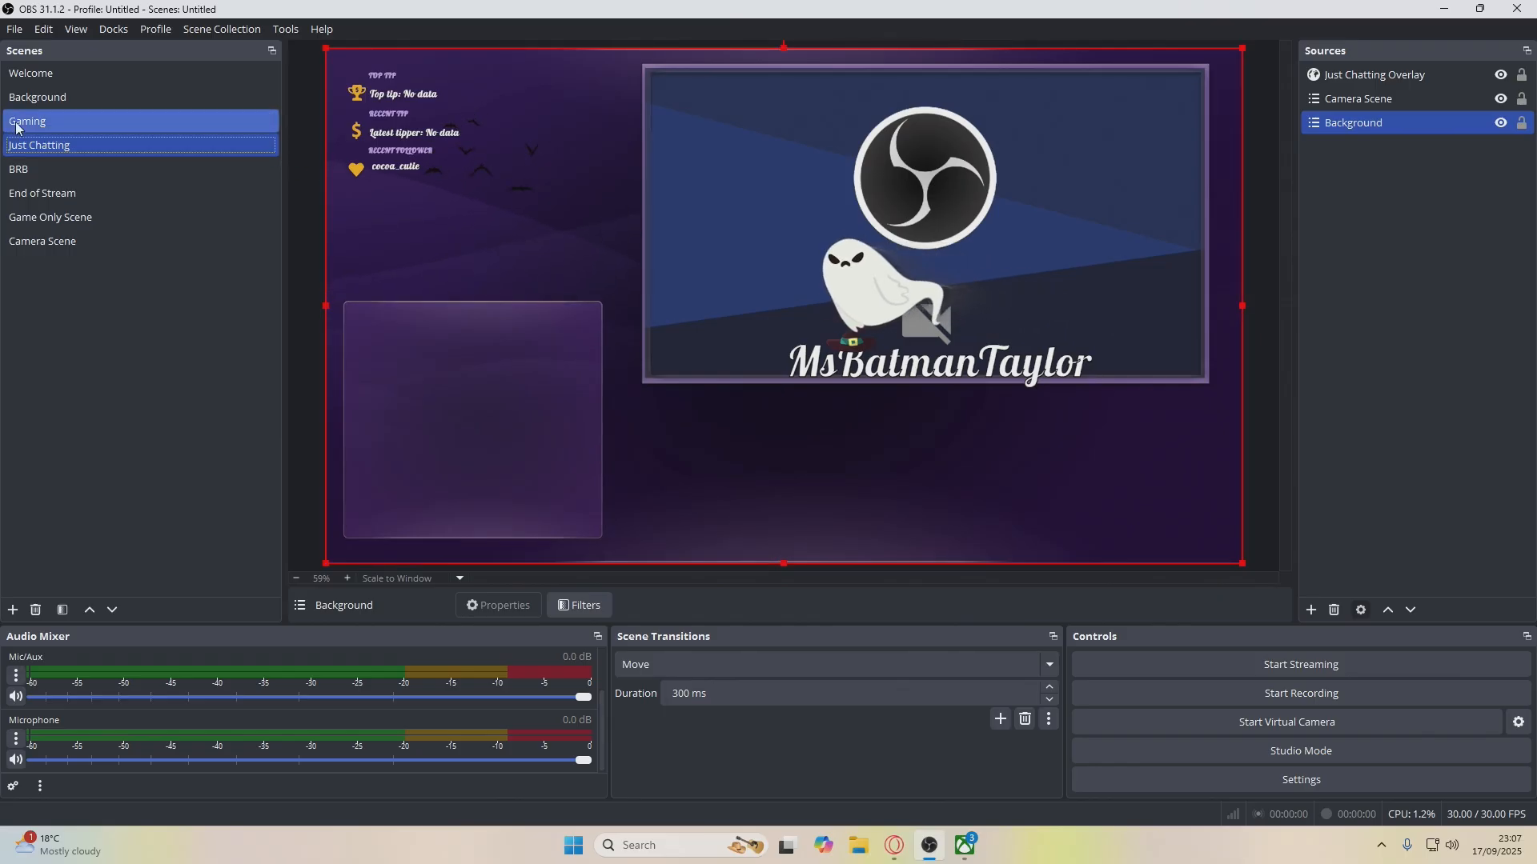
pyautogui.press('Up')
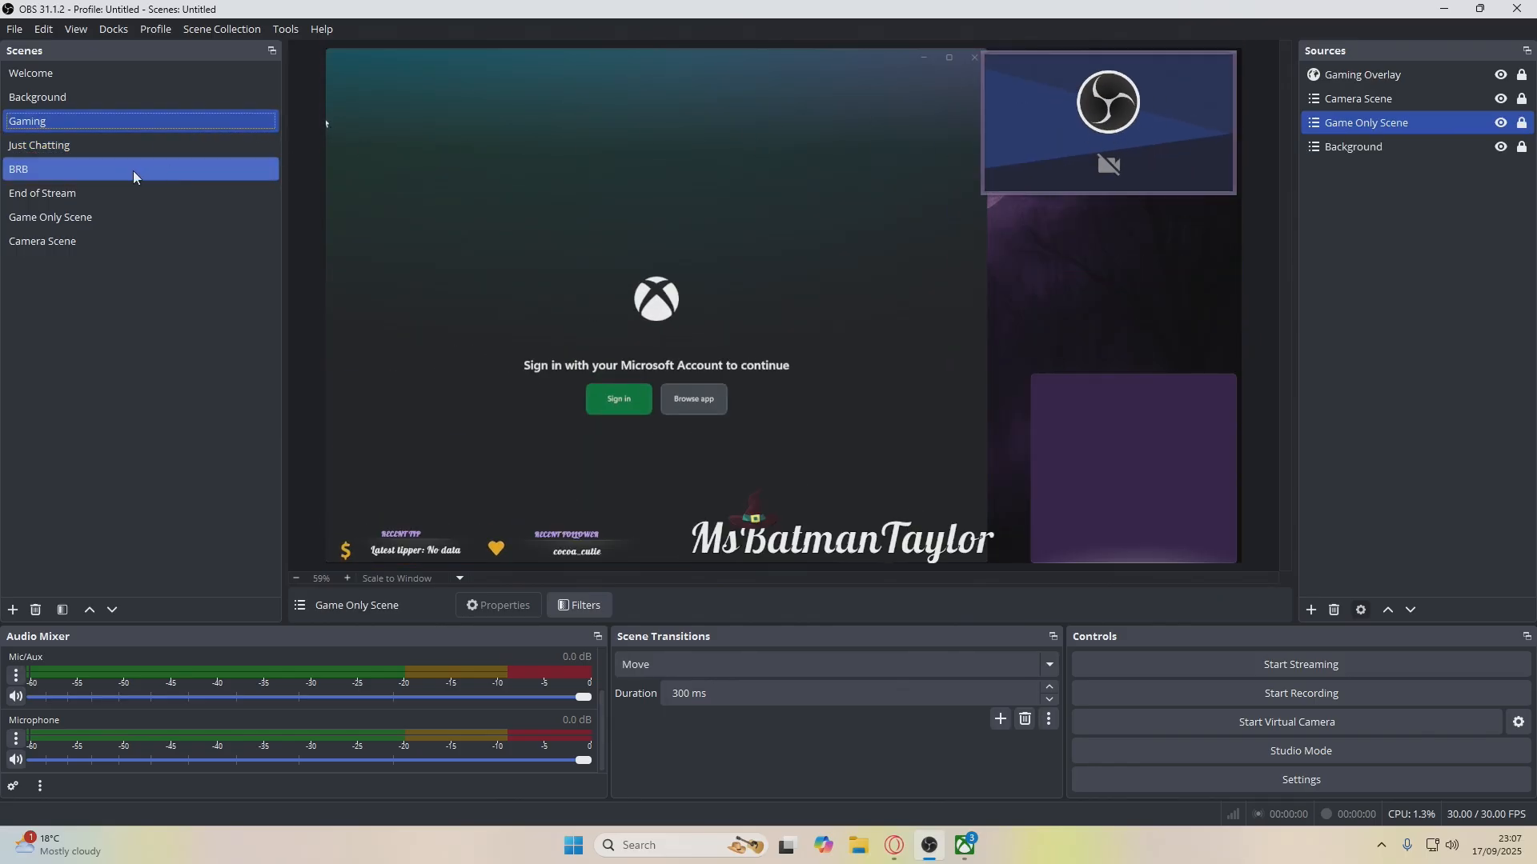
# In End of Stream, turn off browser refresh on scene activation for End Overlay, and test it by switching to Camera Scene and back
pyautogui.click(40, 196)
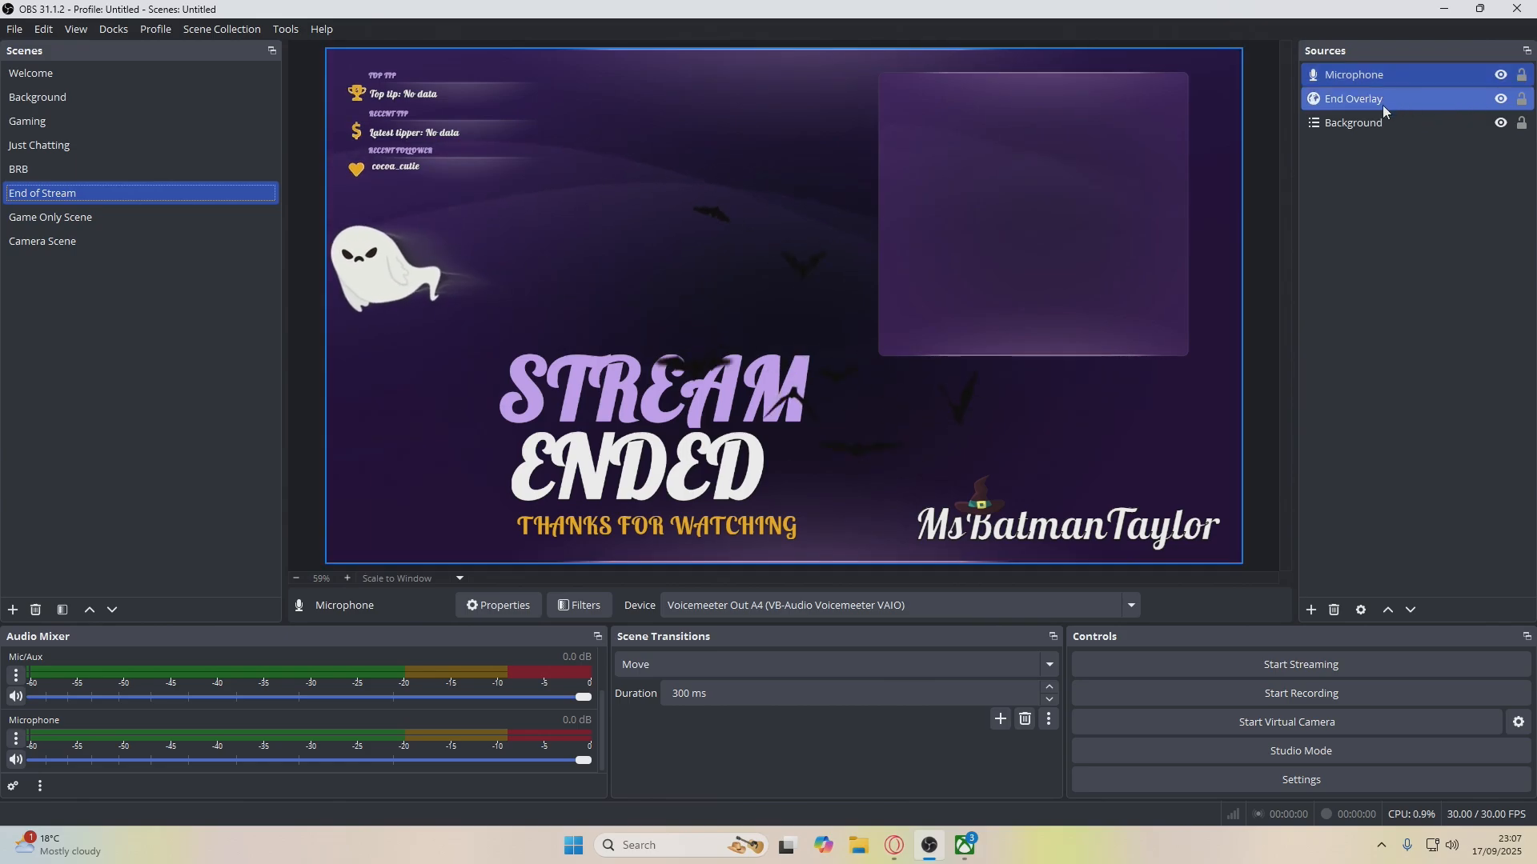
pyautogui.click(1360, 100)
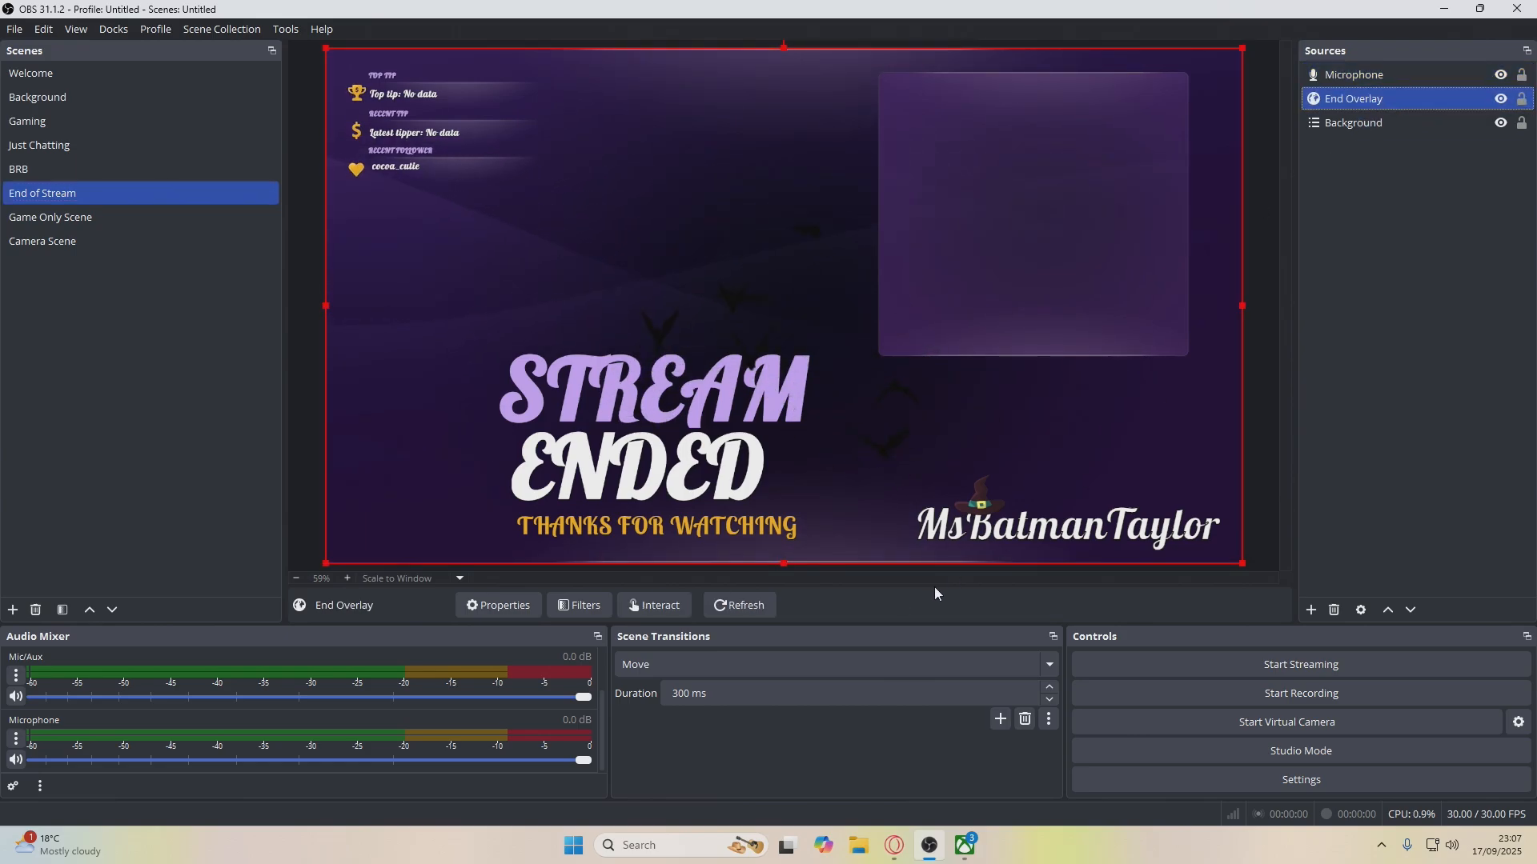
pyautogui.click(498, 608)
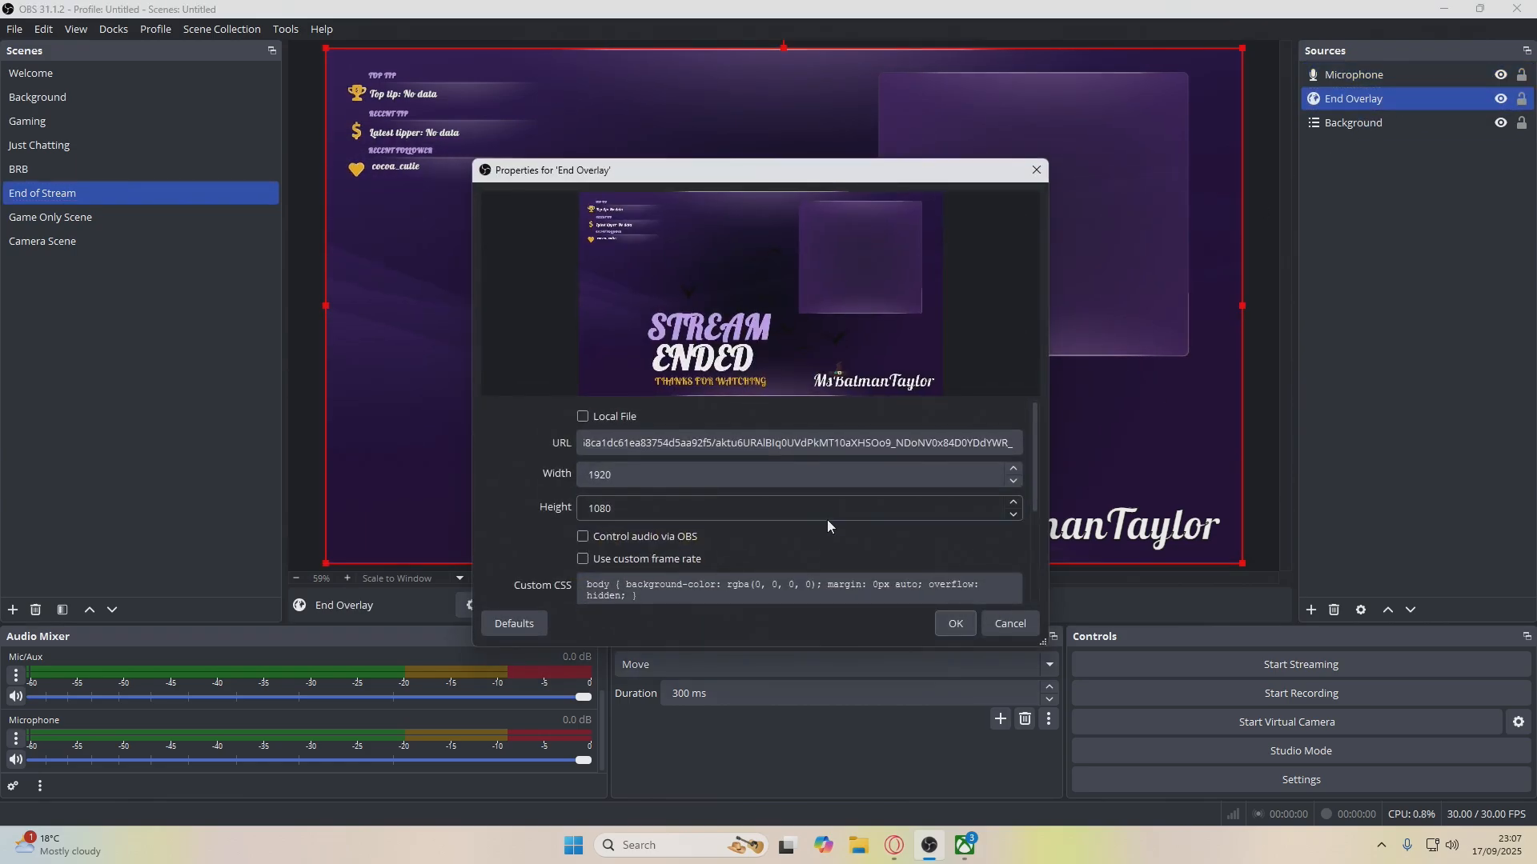
pyautogui.scroll(-3, 827, 520)
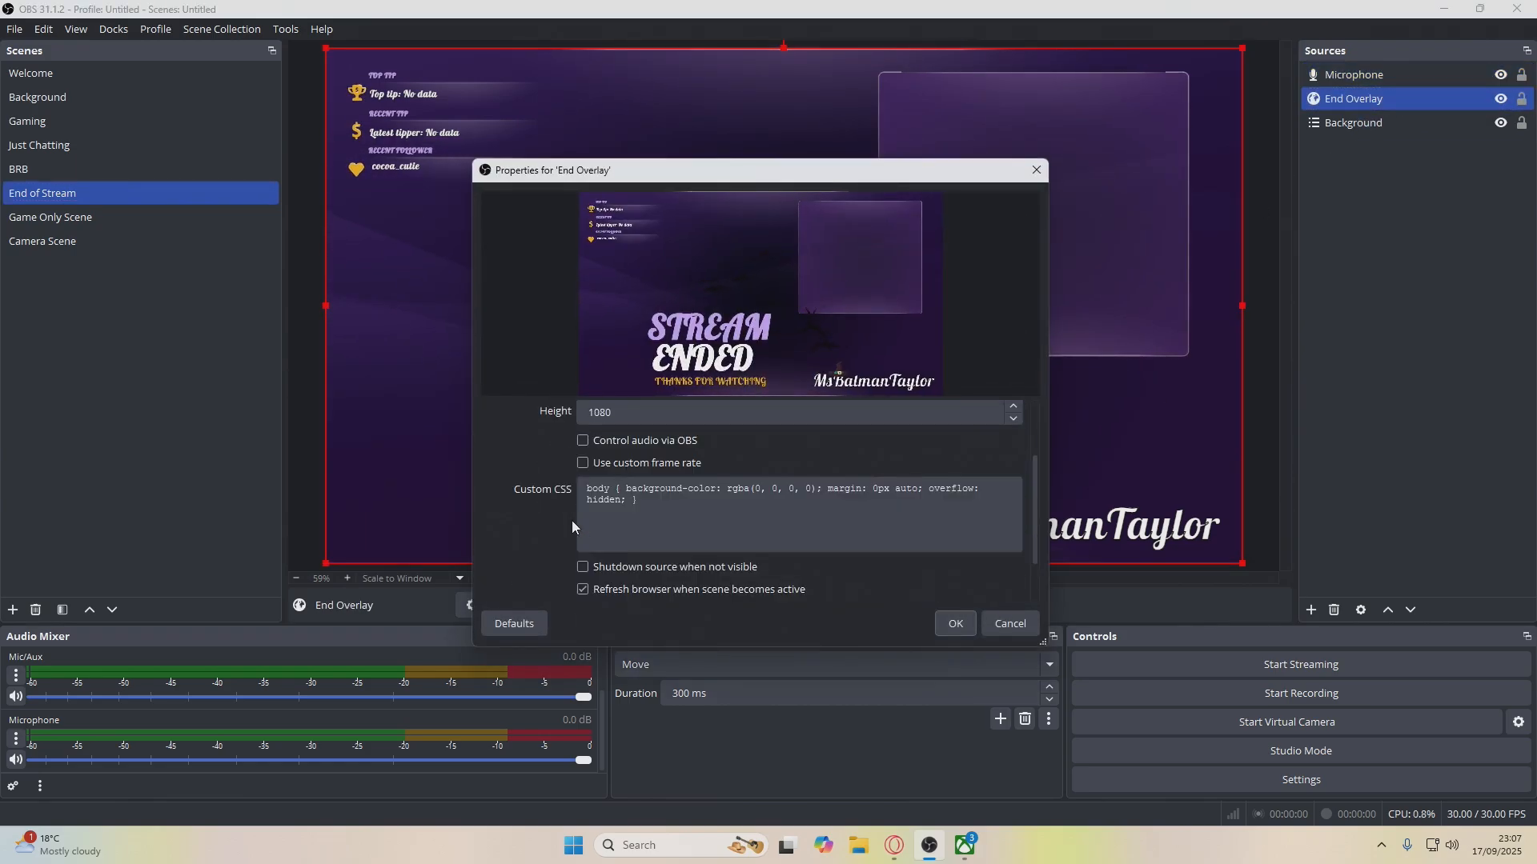
pyautogui.click(955, 623)
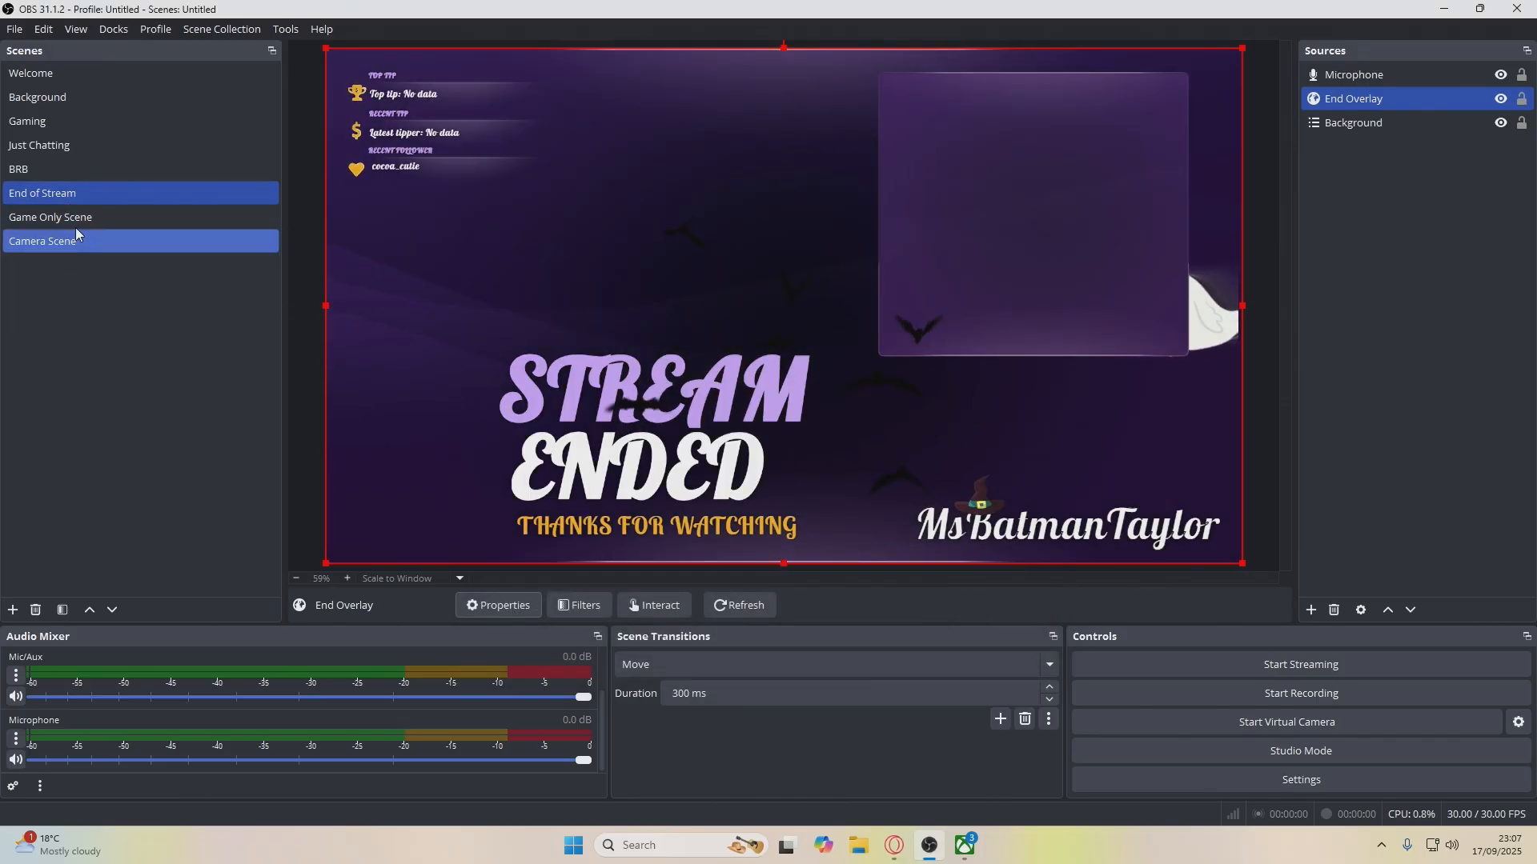
pyautogui.click(45, 224)
pyautogui.click(45, 240)
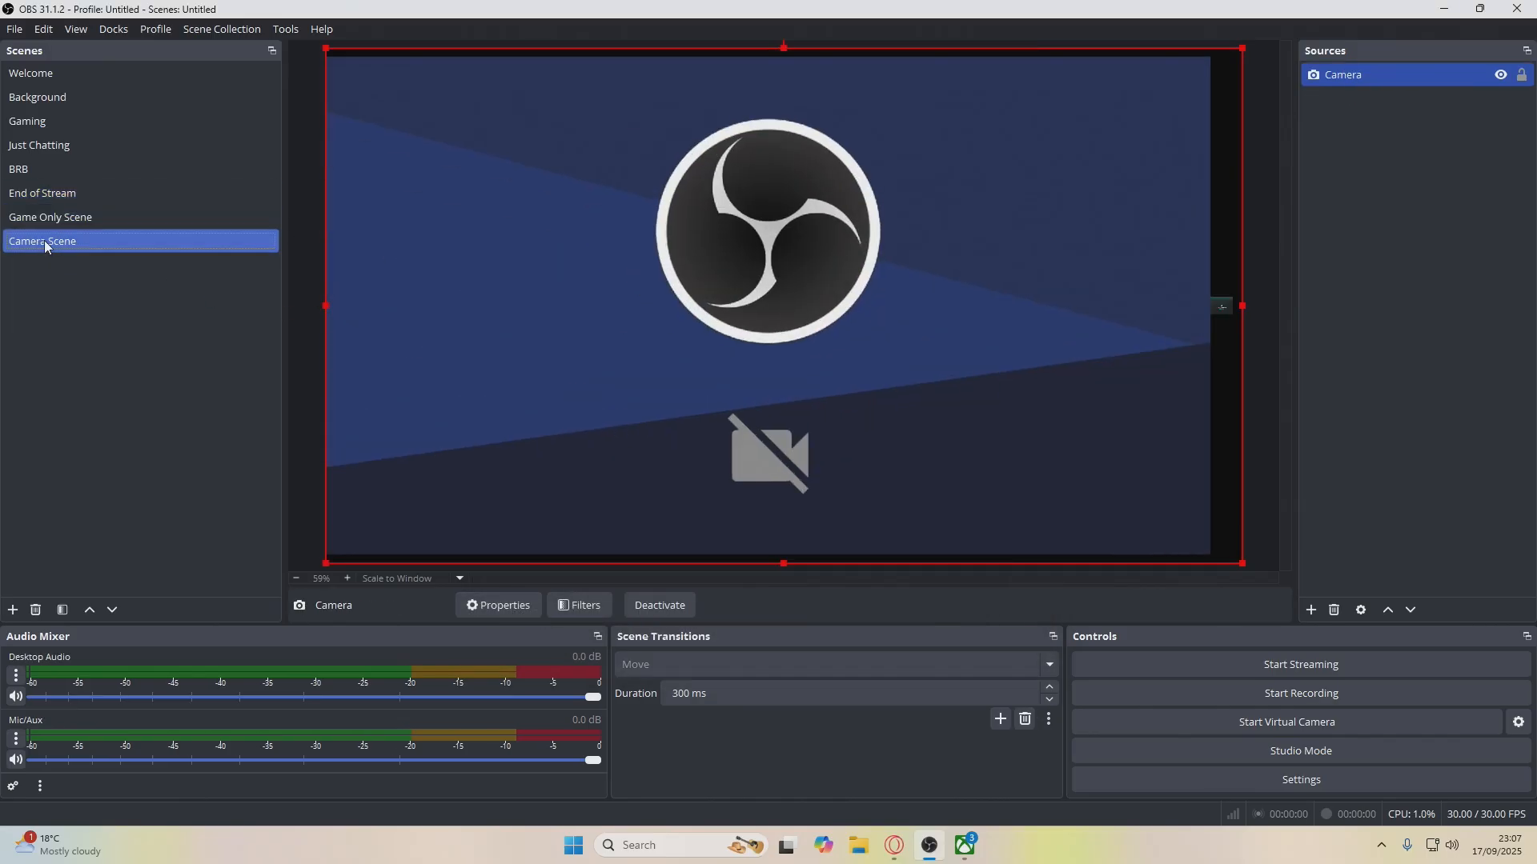
pyautogui.click(25, 196)
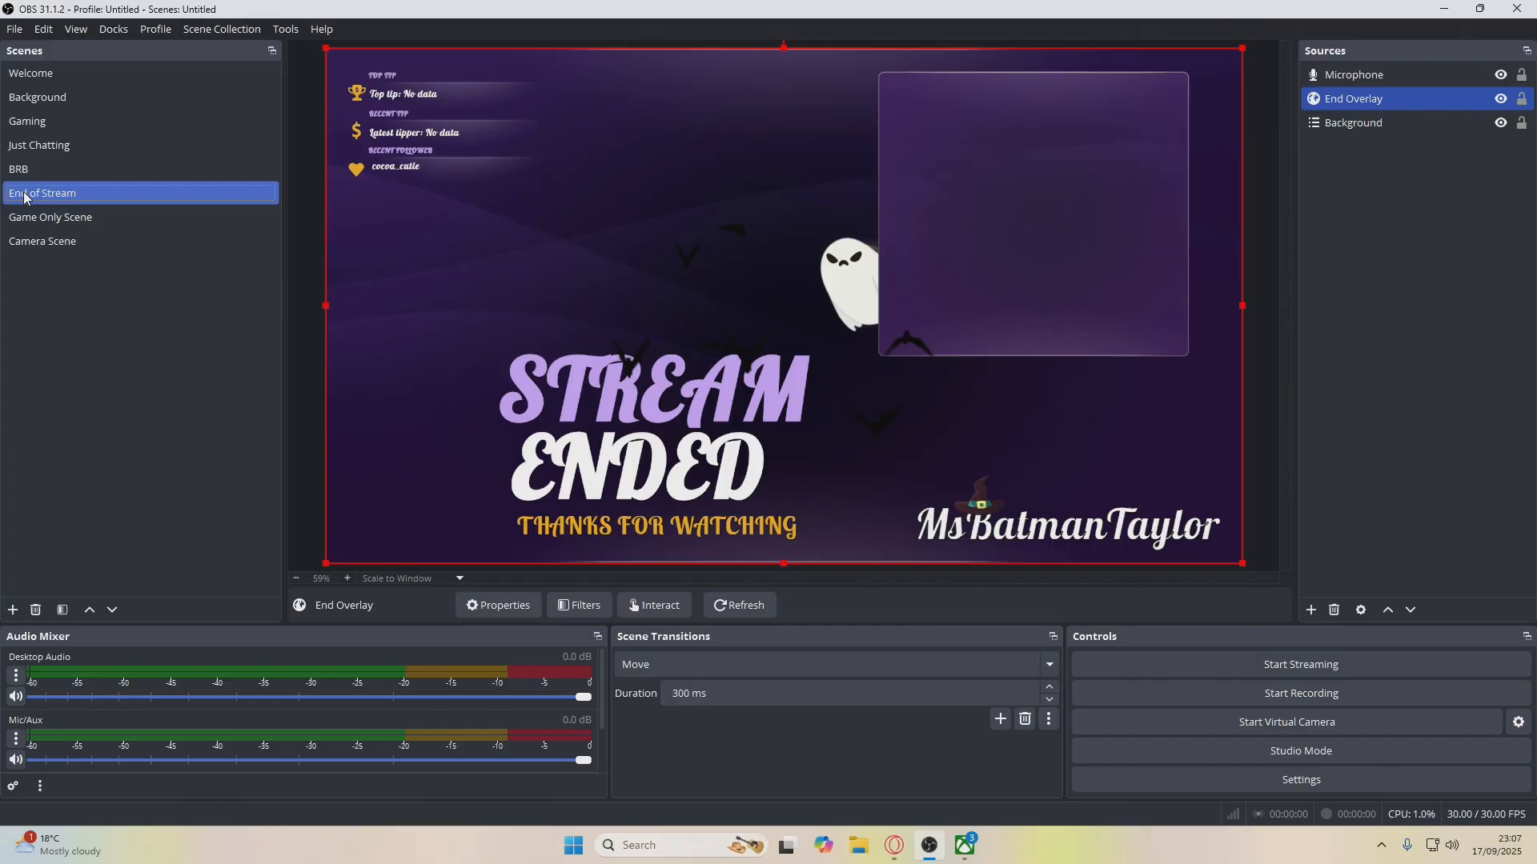
# Turn off refreshing the browser when the scene becomes active for the BRB Overlay source in the BRB scene
pyautogui.click(75, 171)
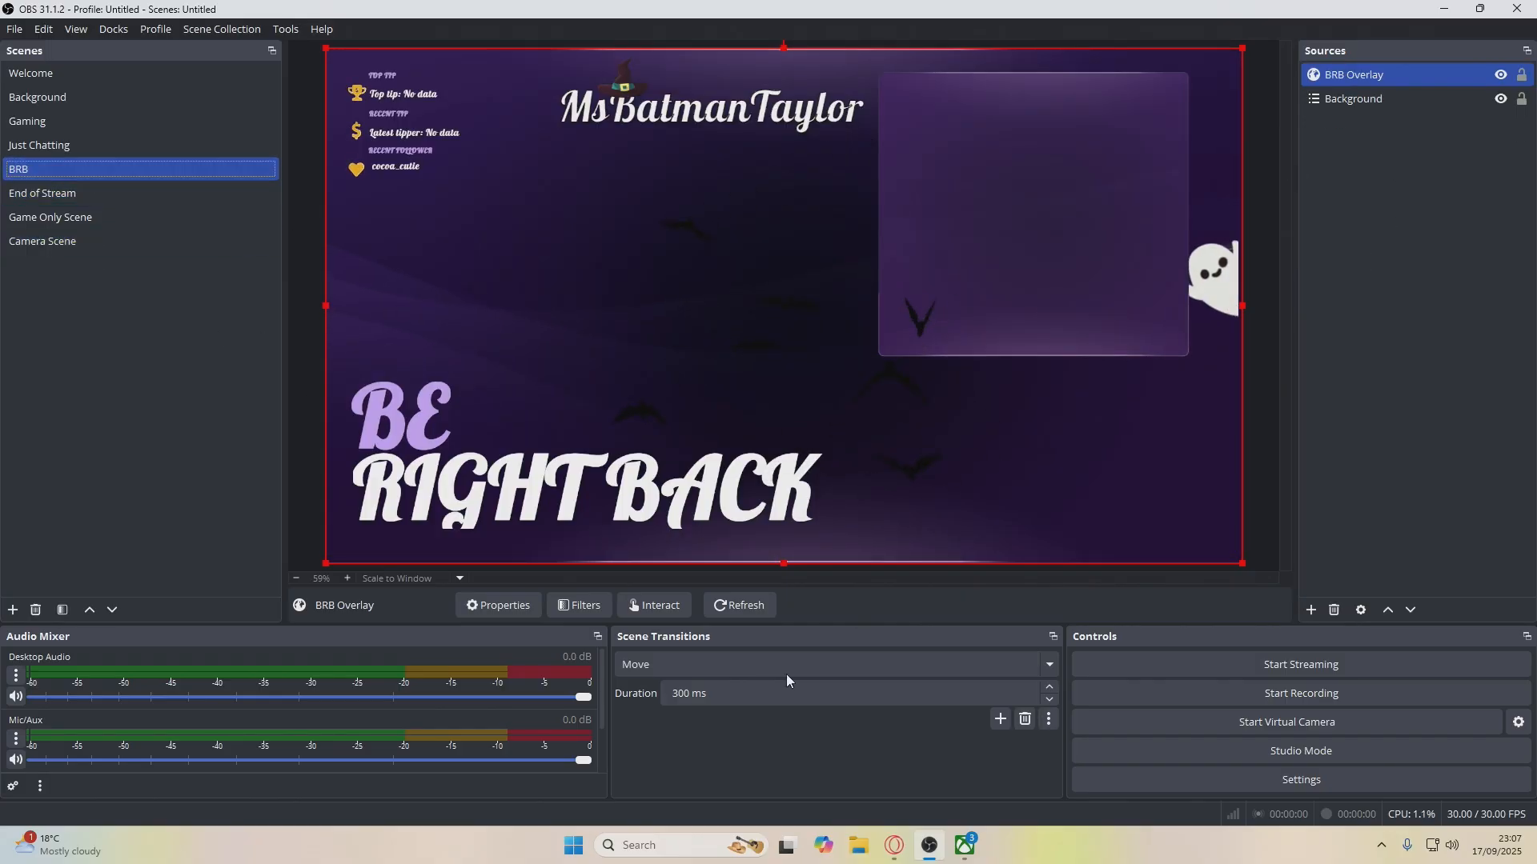
pyautogui.click(500, 605)
pyautogui.scroll(-3, 757, 535)
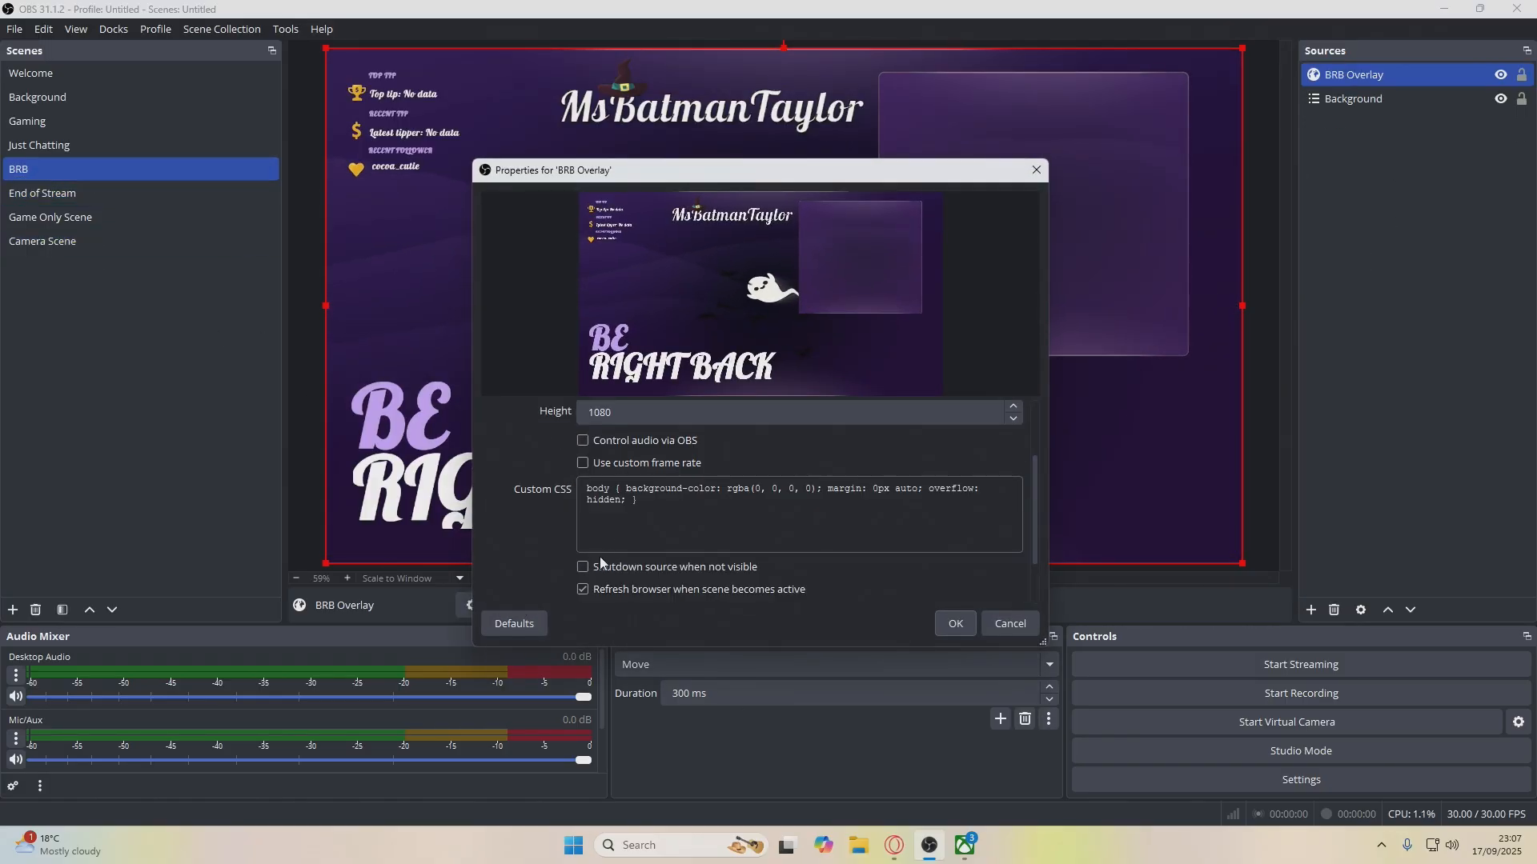
pyautogui.click(584, 589)
pyautogui.click(961, 623)
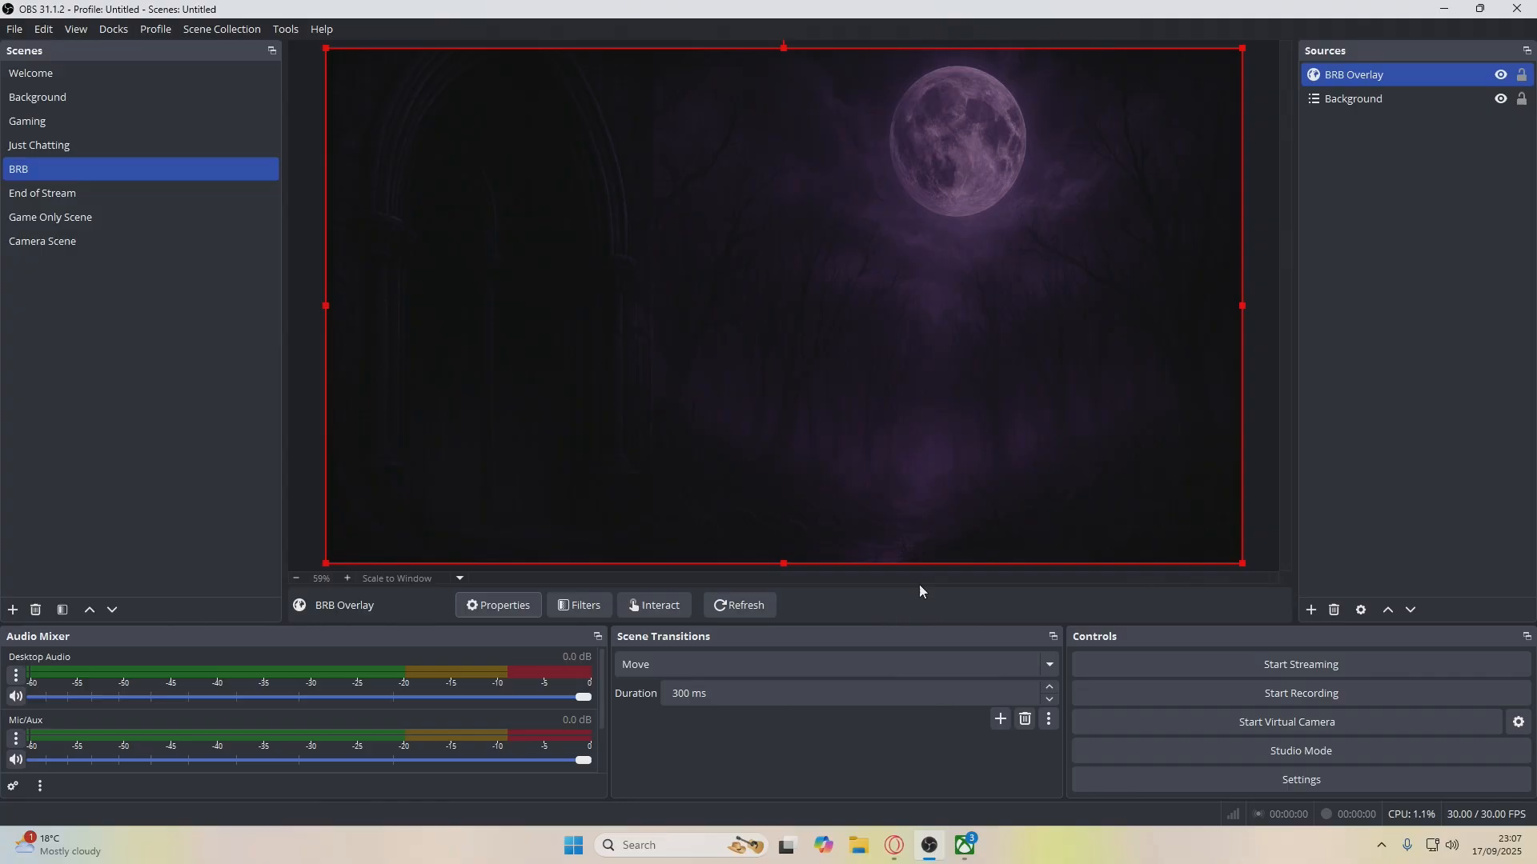
# Turn off refreshing the browser when the scene becomes active for the Just Chatting Overlay source in the Just Chatting scene
pyautogui.click(62, 145)
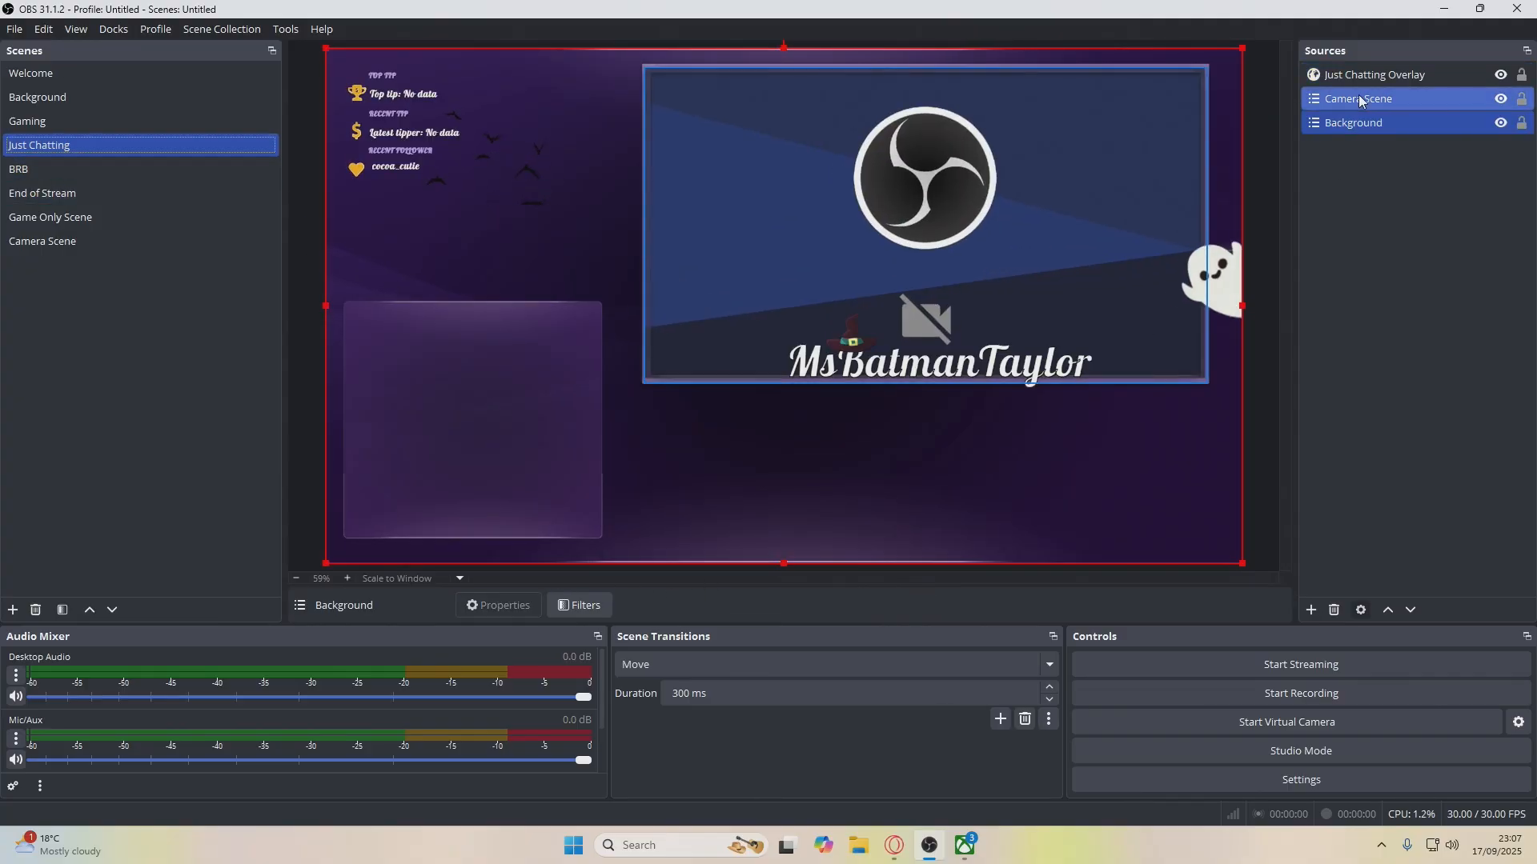
pyautogui.click(1373, 74)
pyautogui.click(473, 608)
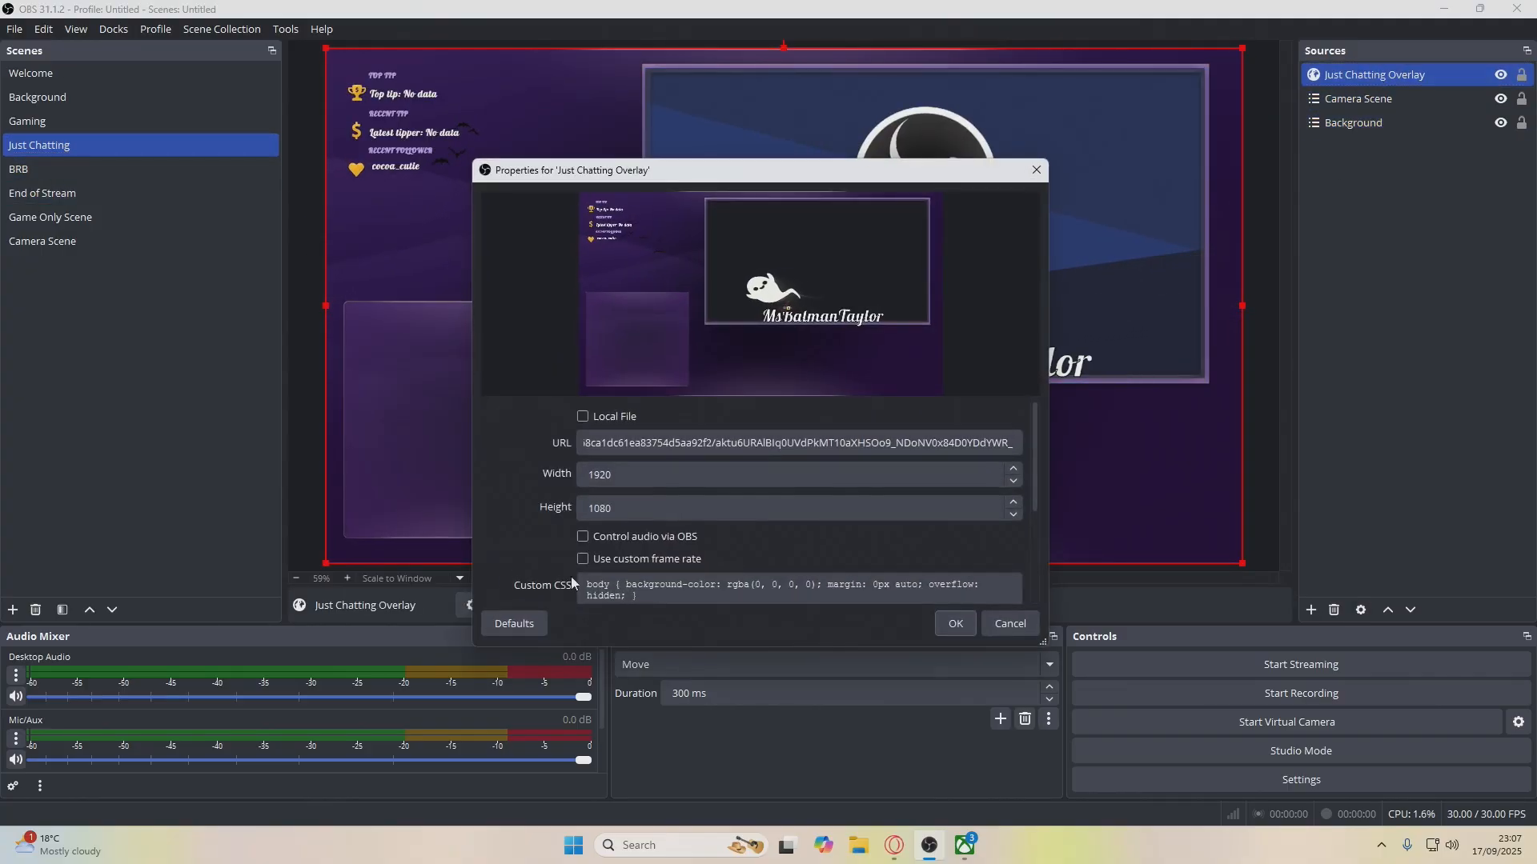
pyautogui.scroll(-3, 801, 496)
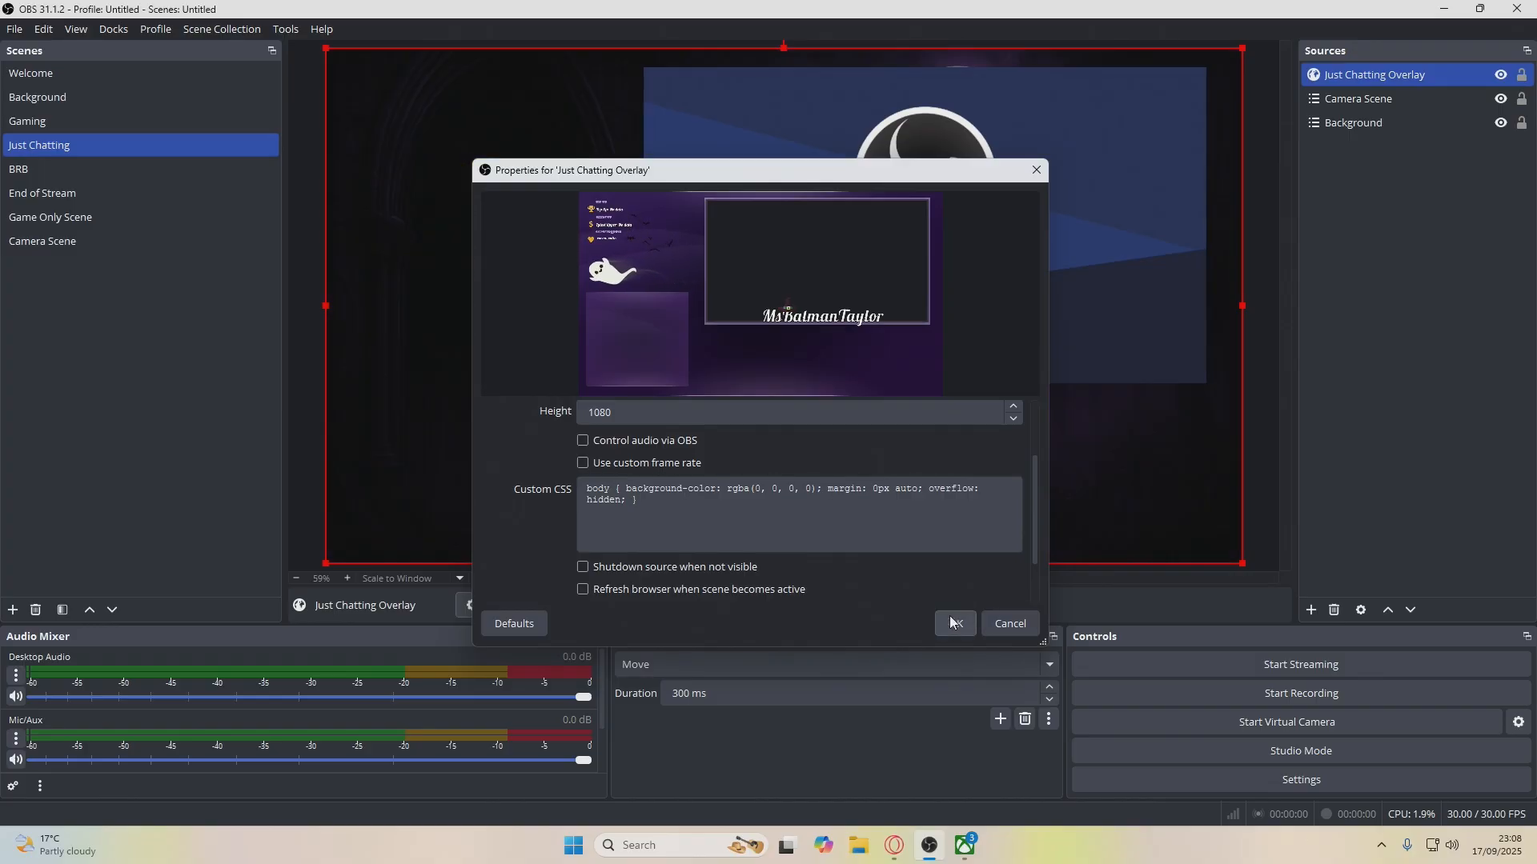
pyautogui.click(1009, 624)
# Turn off refreshing the browser when the scene becomes active for the Gaming Overlay source in the Gaming scene
pyautogui.click(66, 120)
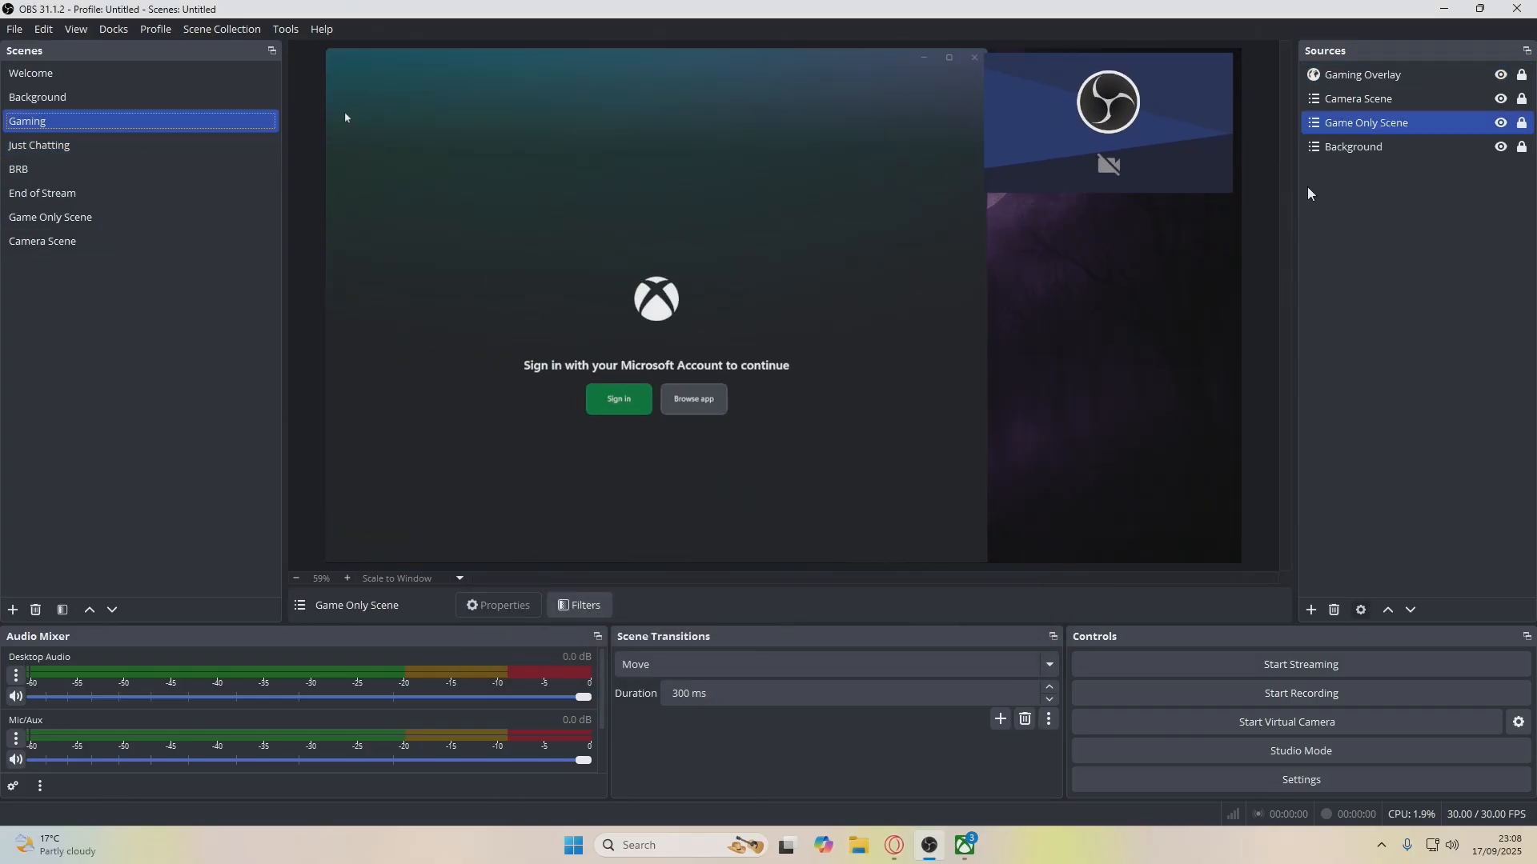
pyautogui.click(1363, 80)
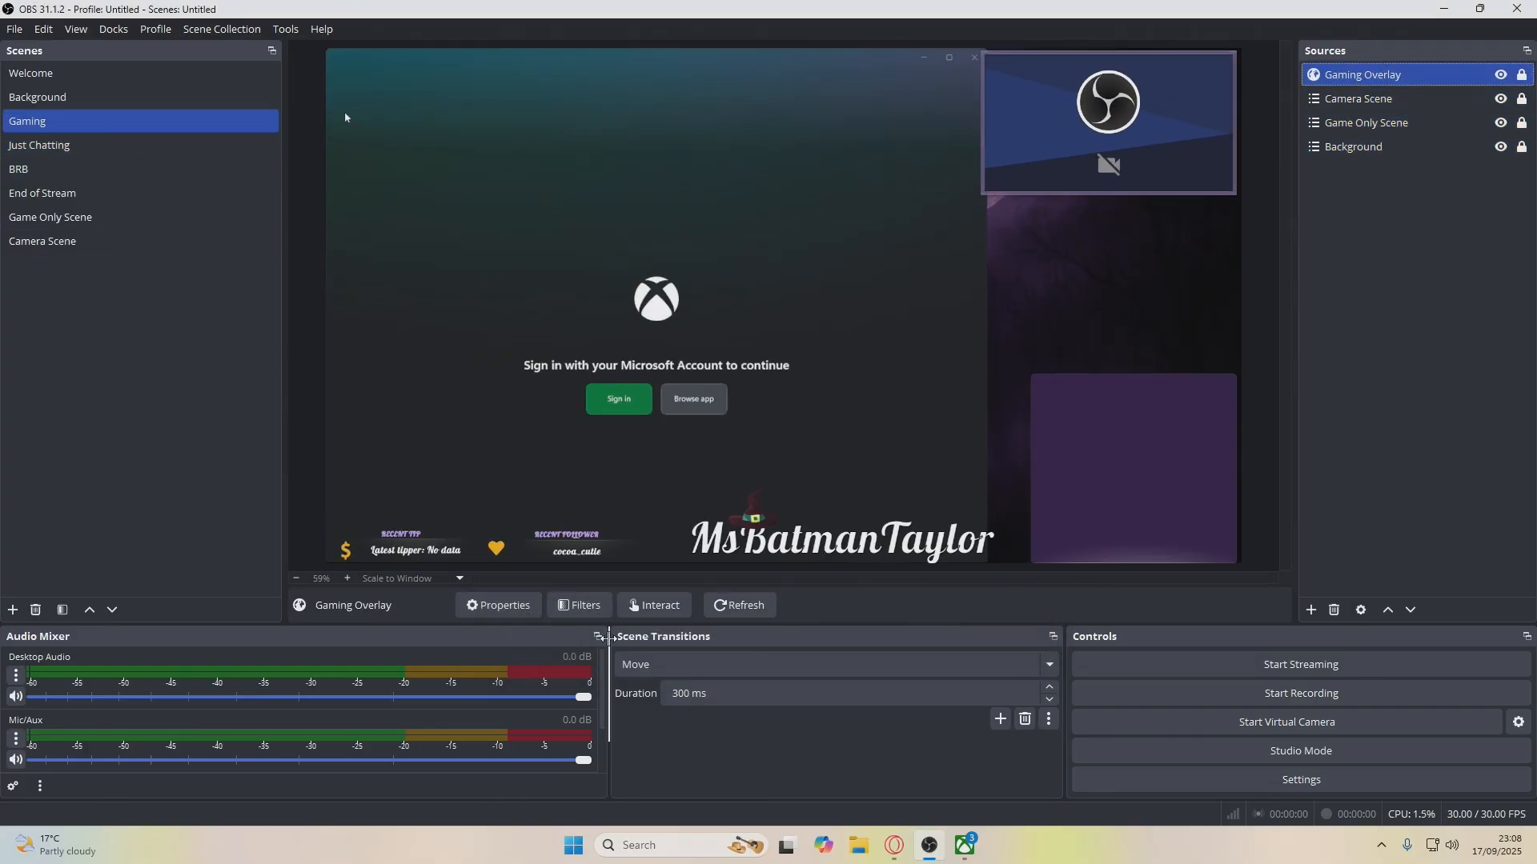
pyautogui.click(501, 605)
pyautogui.scroll(-3, 630, 578)
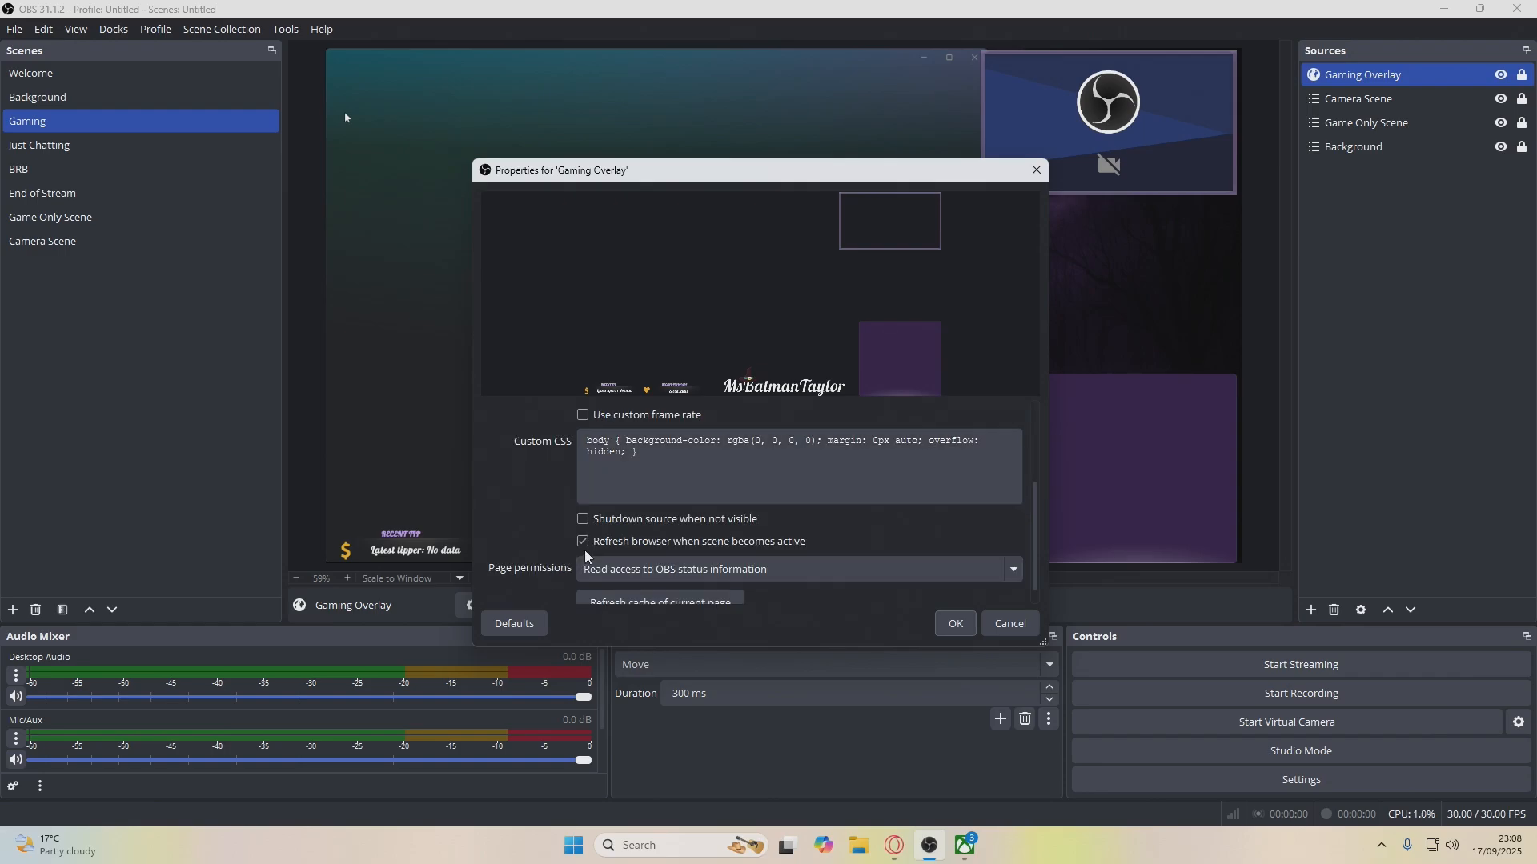
pyautogui.click(958, 625)
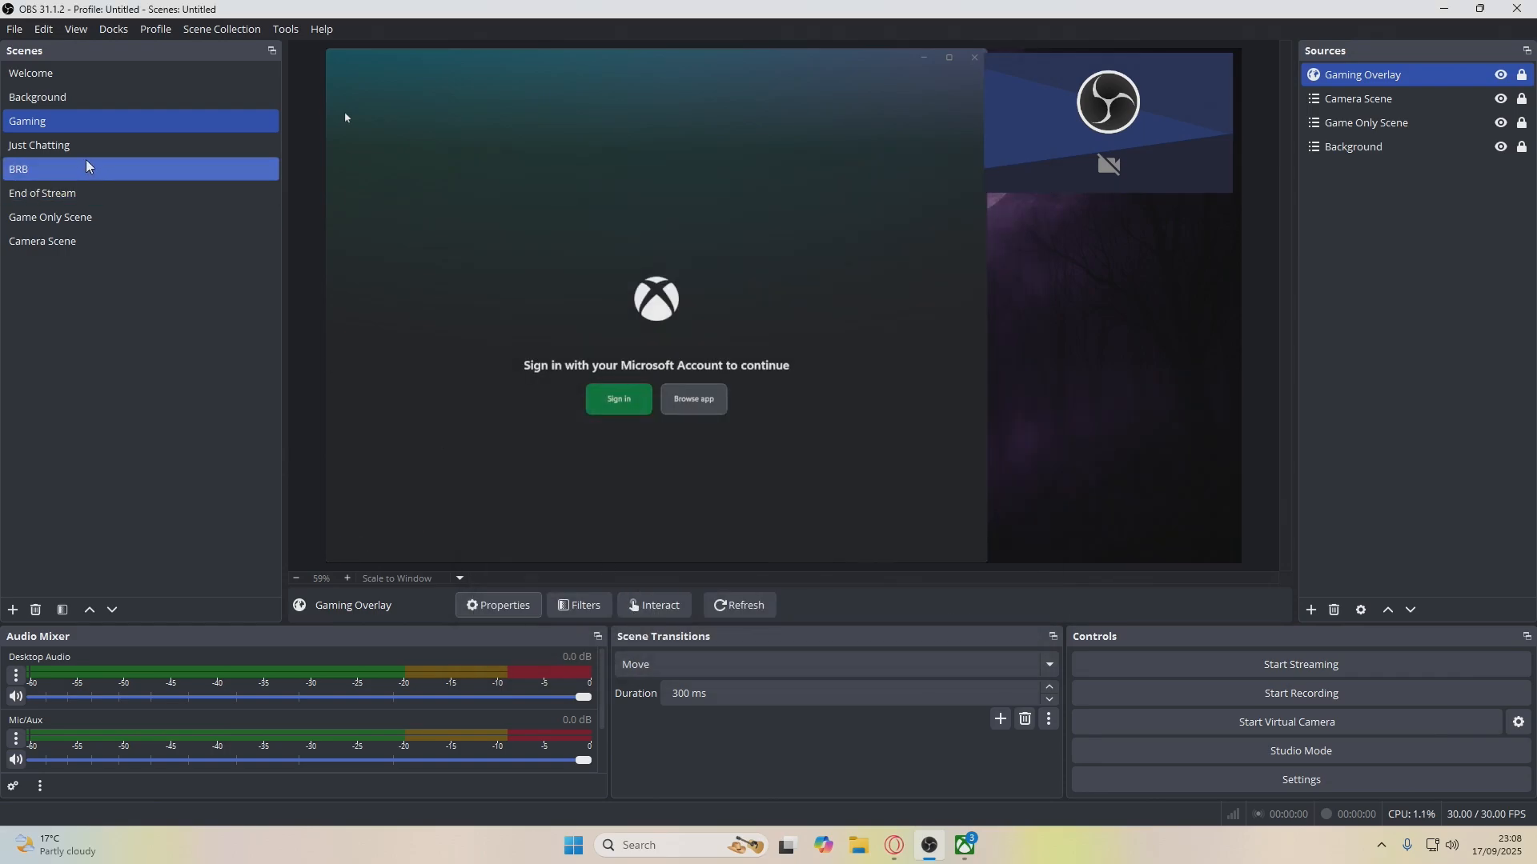
# Move the Background scene to the end of the scene list, below Camera Scene, and return to the Gaming scene via Game Only Scene
pyautogui.moveTo(67, 100); pyautogui.dragTo(85, 249)
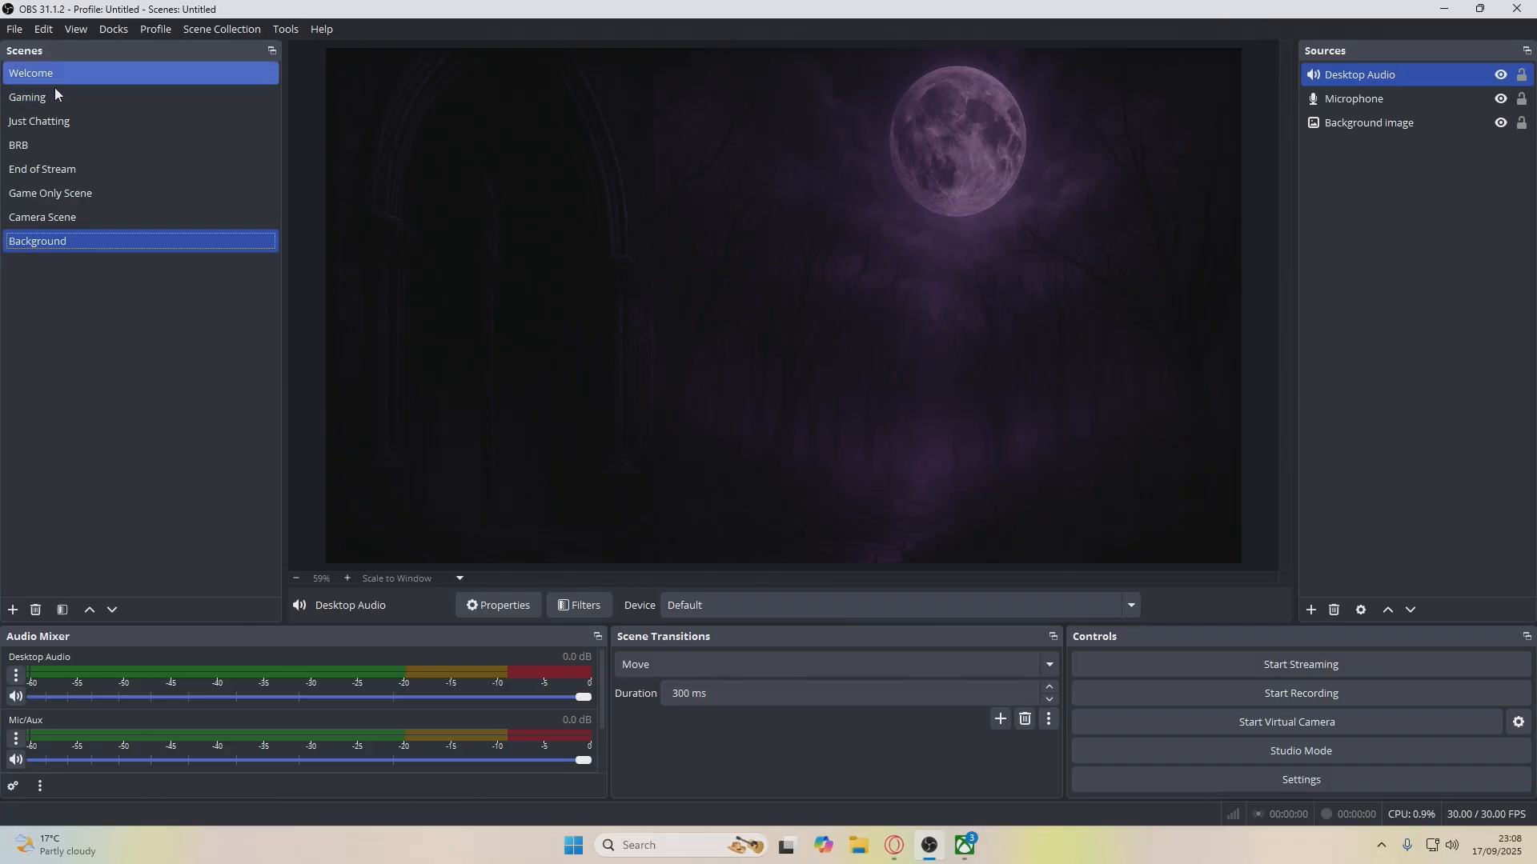
pyautogui.click(48, 193)
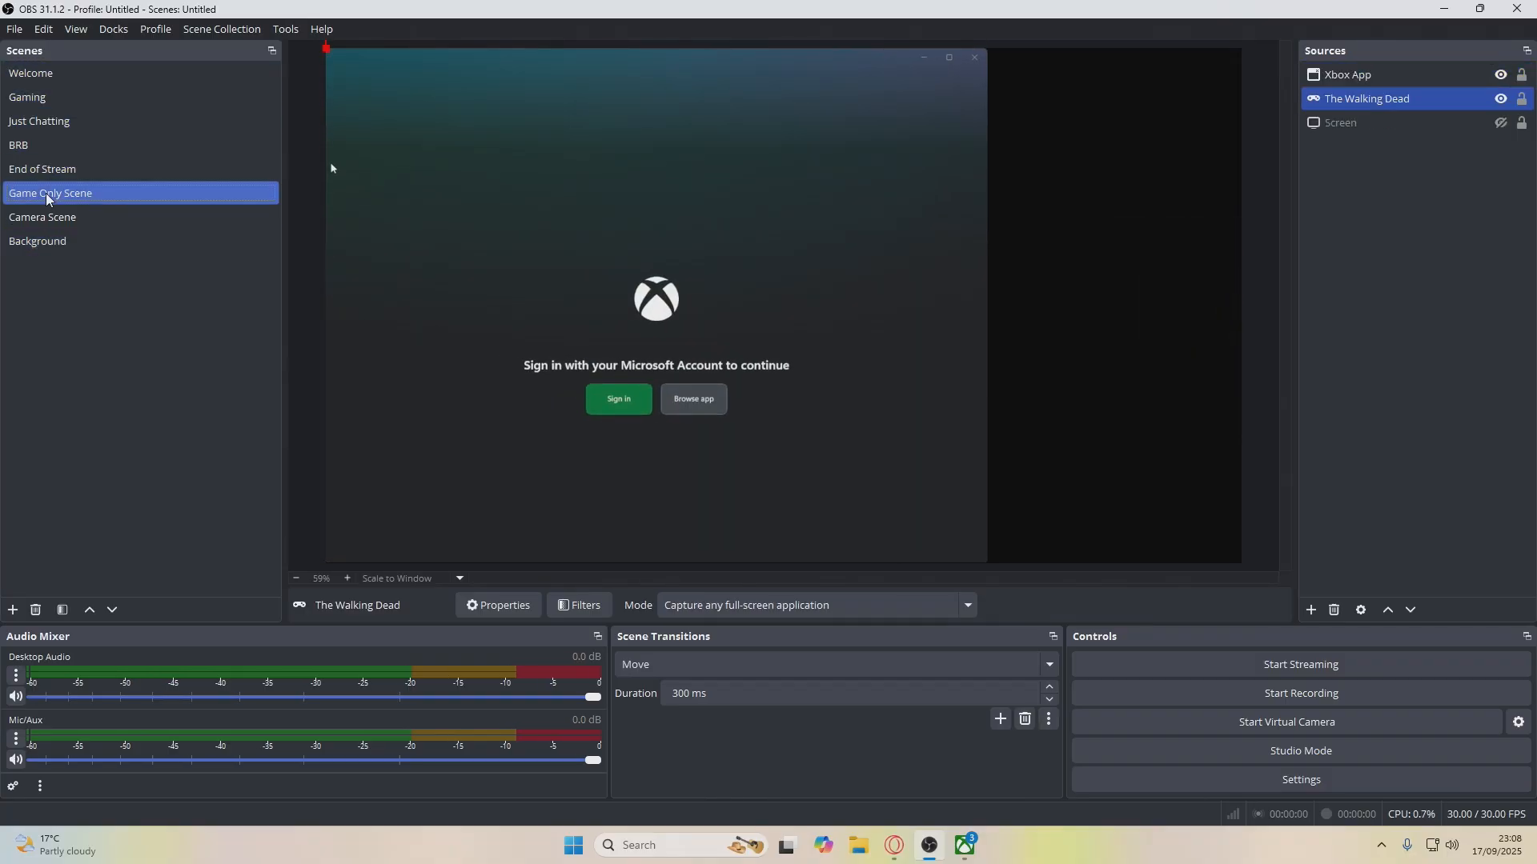
pyautogui.click(48, 99)
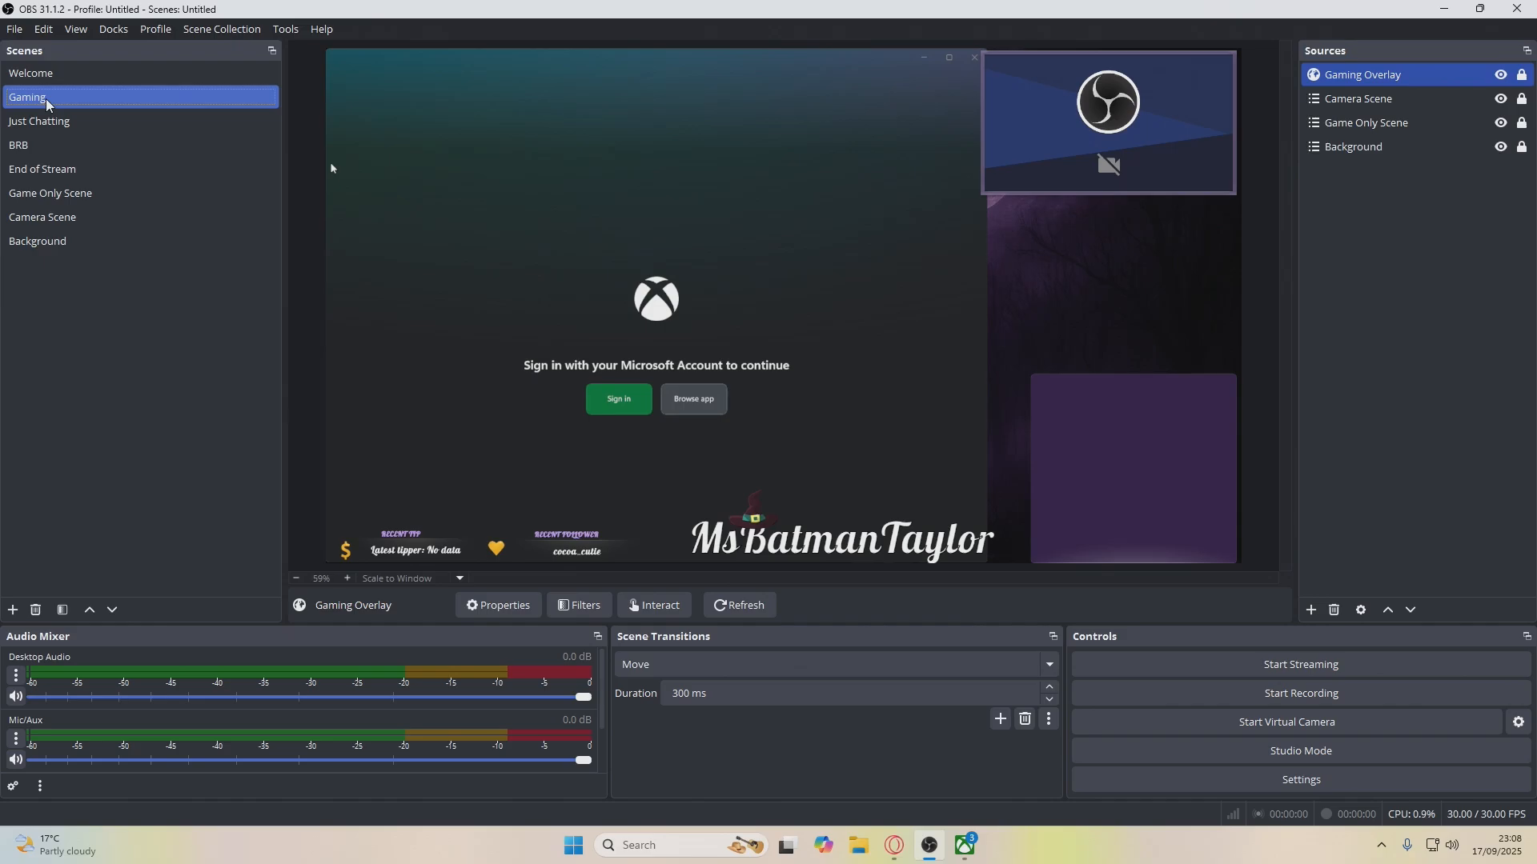